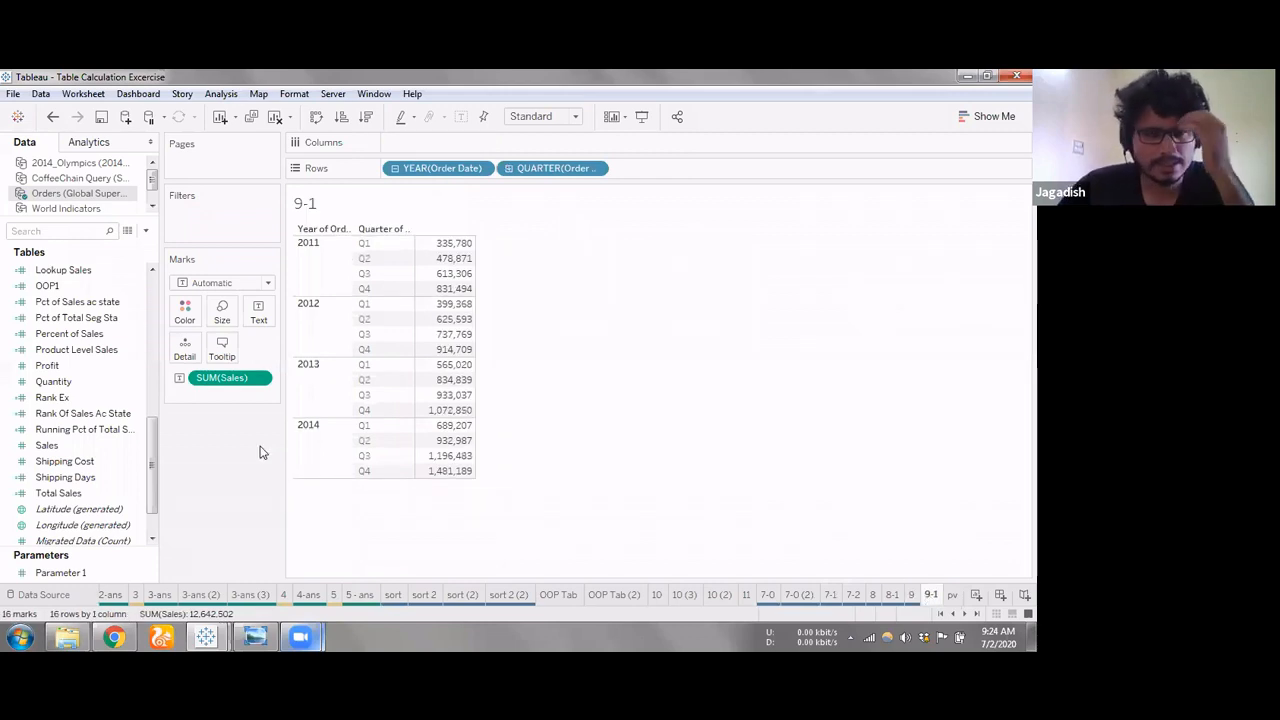
Open a new calculated field, limit the function list to Table Calculation, and browse the available functions
{"action": "left_click", "coordinate": [146, 231]}
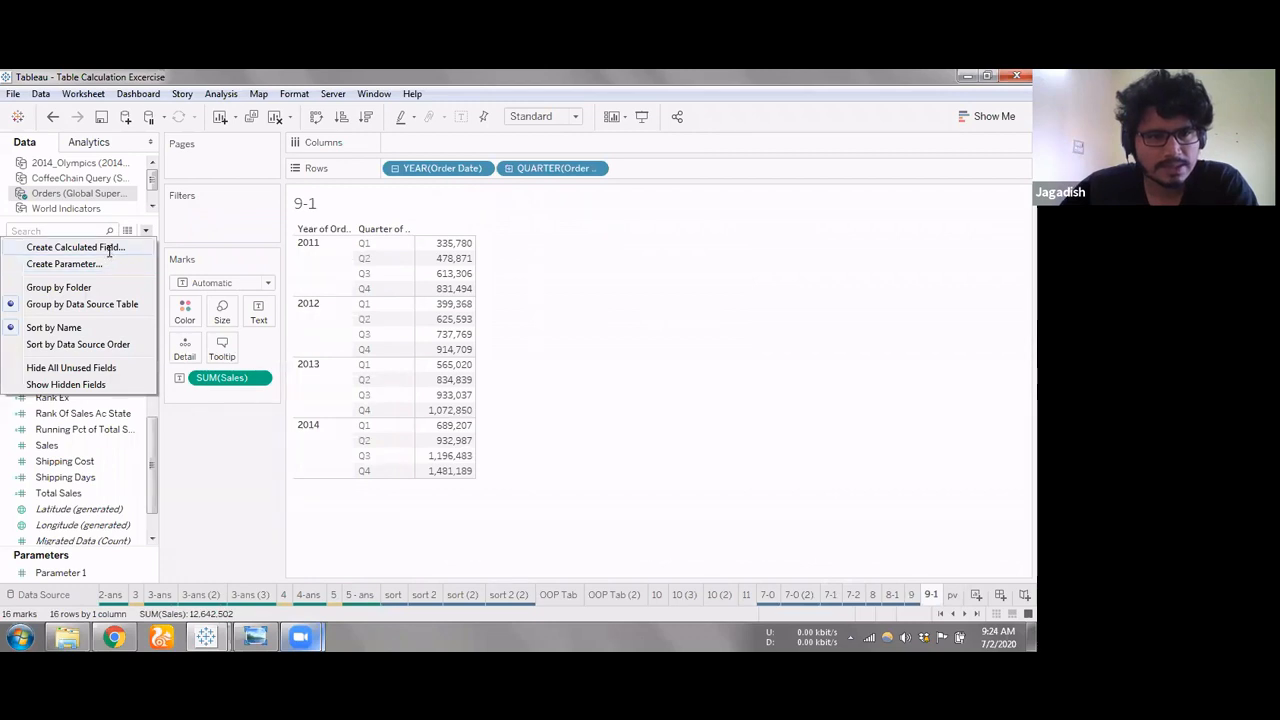
{"action": "left_click", "coordinate": [108, 248]}
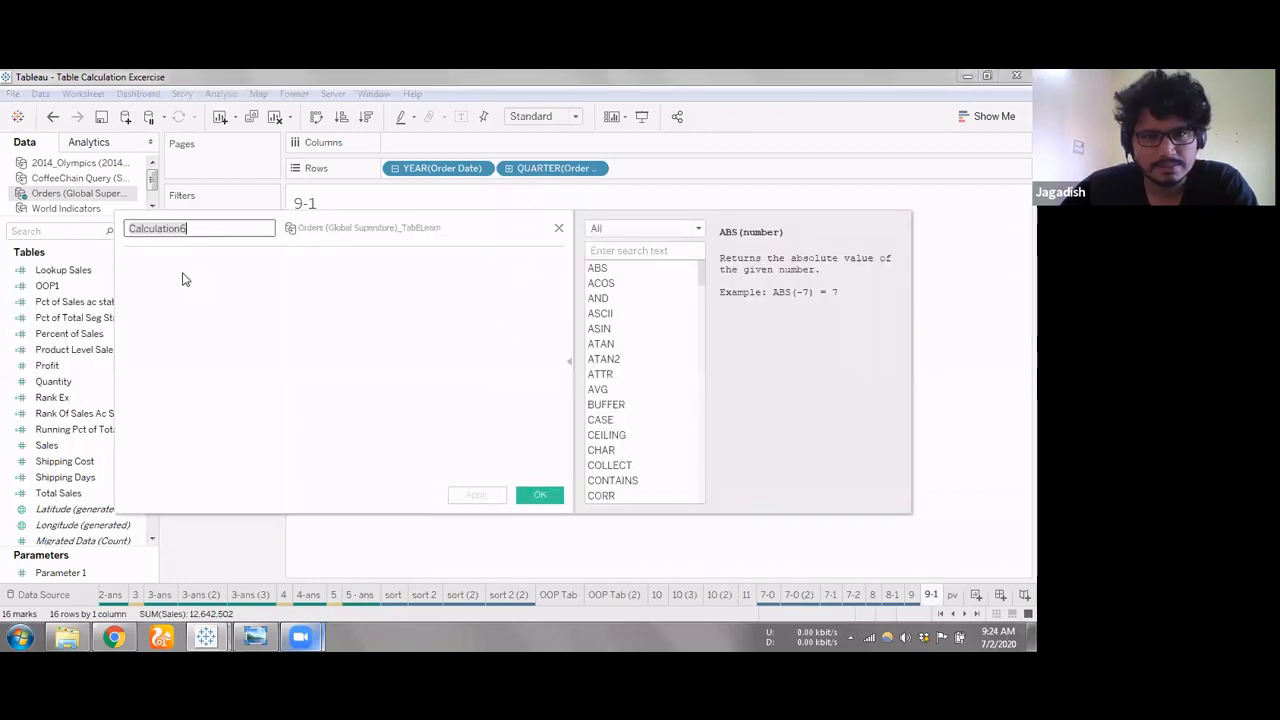
{"action": "left_click", "coordinate": [643, 229]}
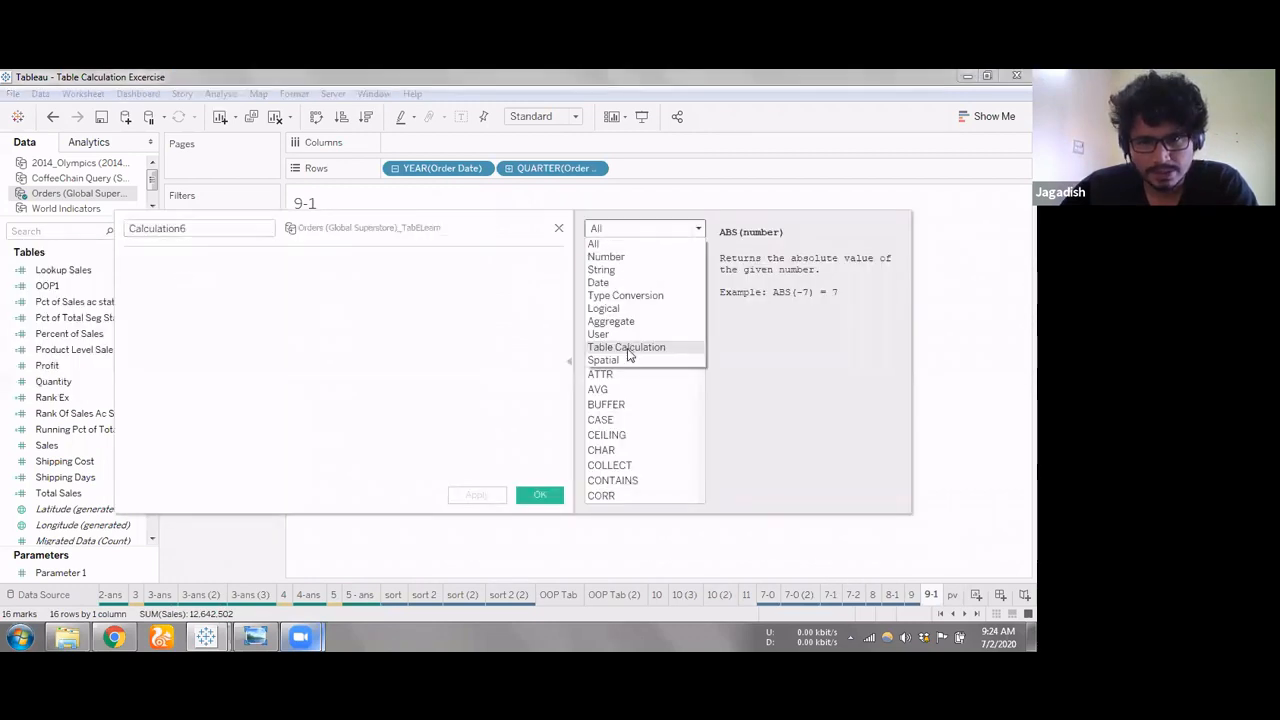
{"action": "left_click", "coordinate": [627, 347]}
{"action": "scroll", "coordinate": [634, 330], "scroll_direction": "down", "scroll_amount": 1}
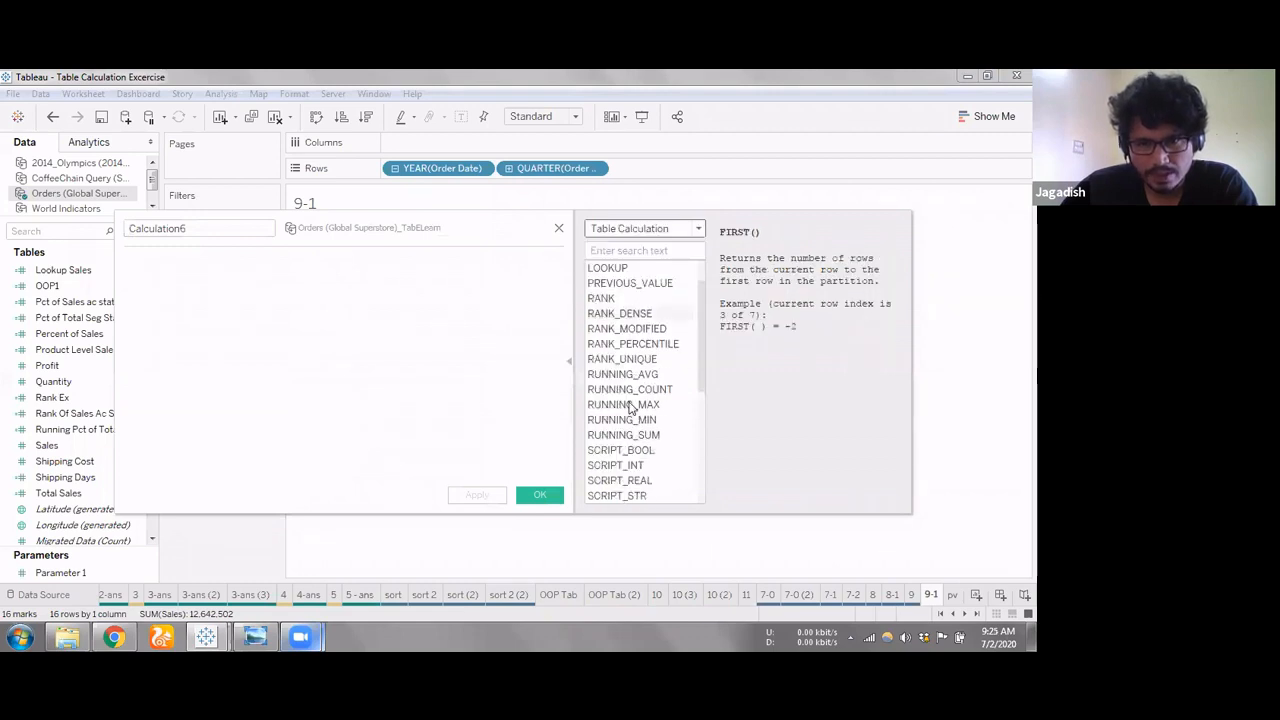
{"action": "scroll", "coordinate": [638, 450], "scroll_direction": "down", "scroll_amount": 5}
{"action": "scroll", "coordinate": [634, 455], "scroll_direction": "up", "scroll_amount": 6}
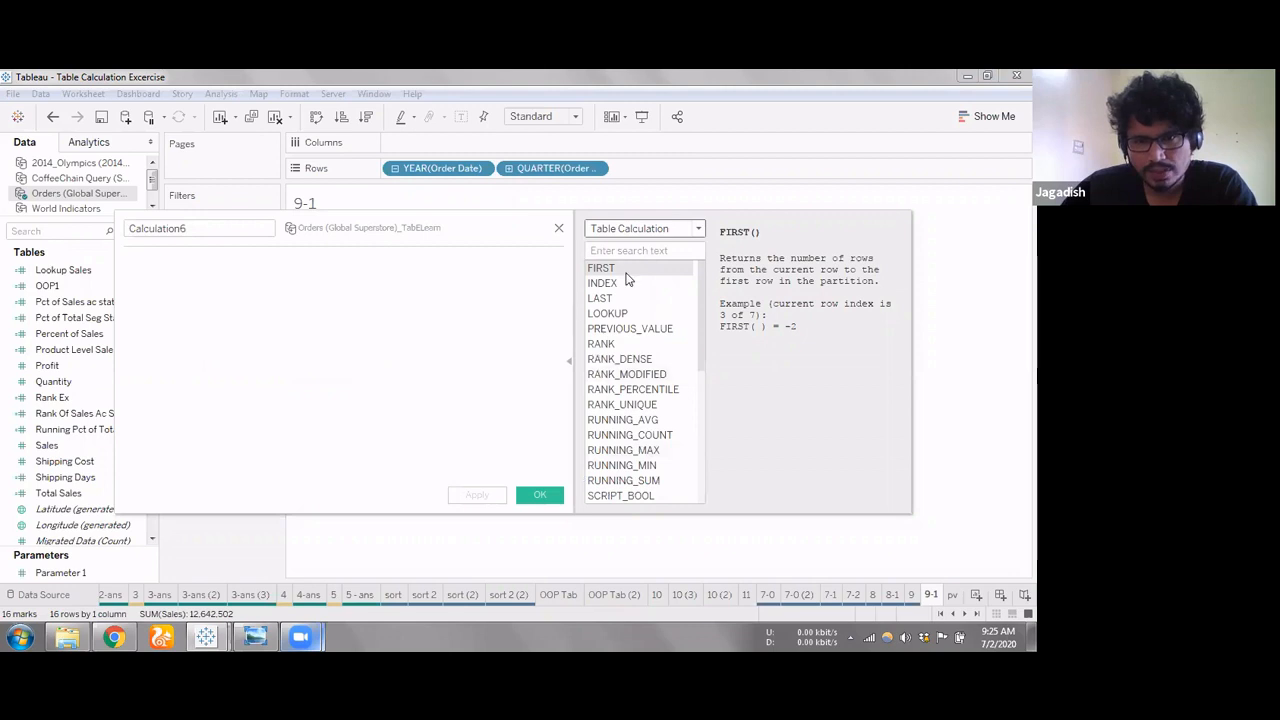
{"action": "scroll", "coordinate": [640, 350], "scroll_direction": "down", "scroll_amount": 2}
{"action": "scroll", "coordinate": [630, 410], "scroll_direction": "down", "scroll_amount": 4}
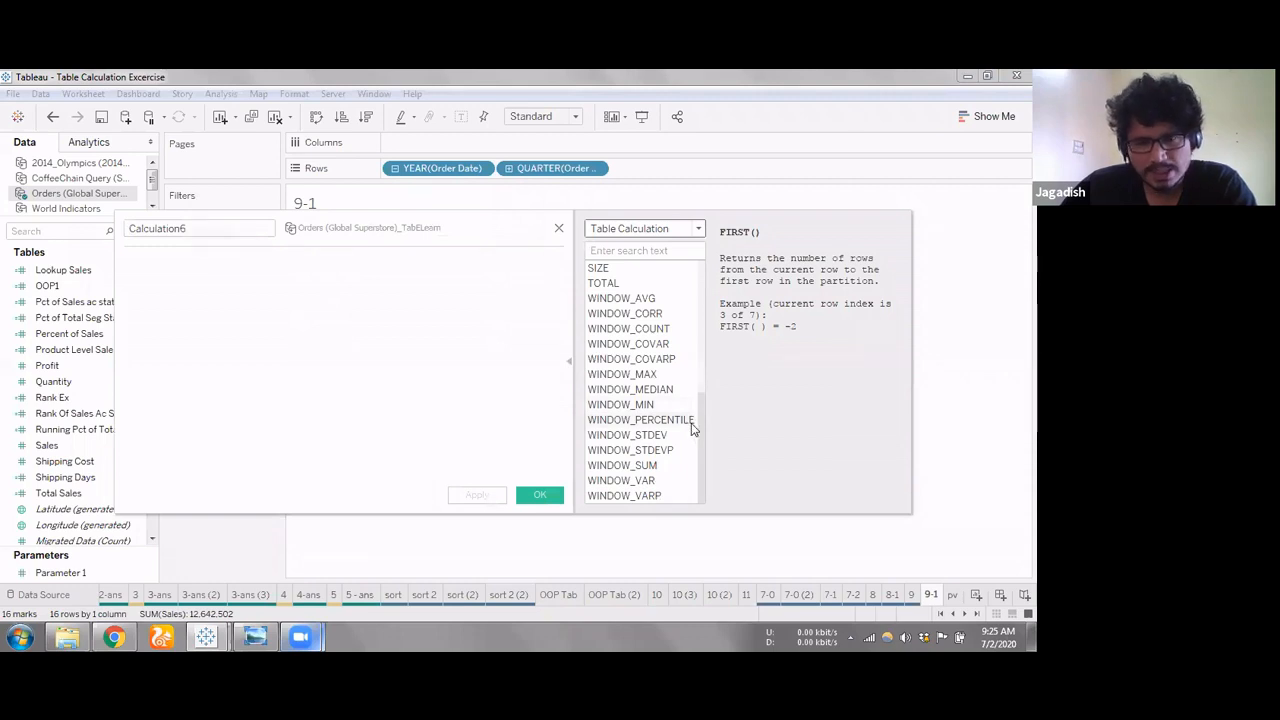
{"action": "scroll", "coordinate": [709, 277], "scroll_direction": "up", "scroll_amount": 6}
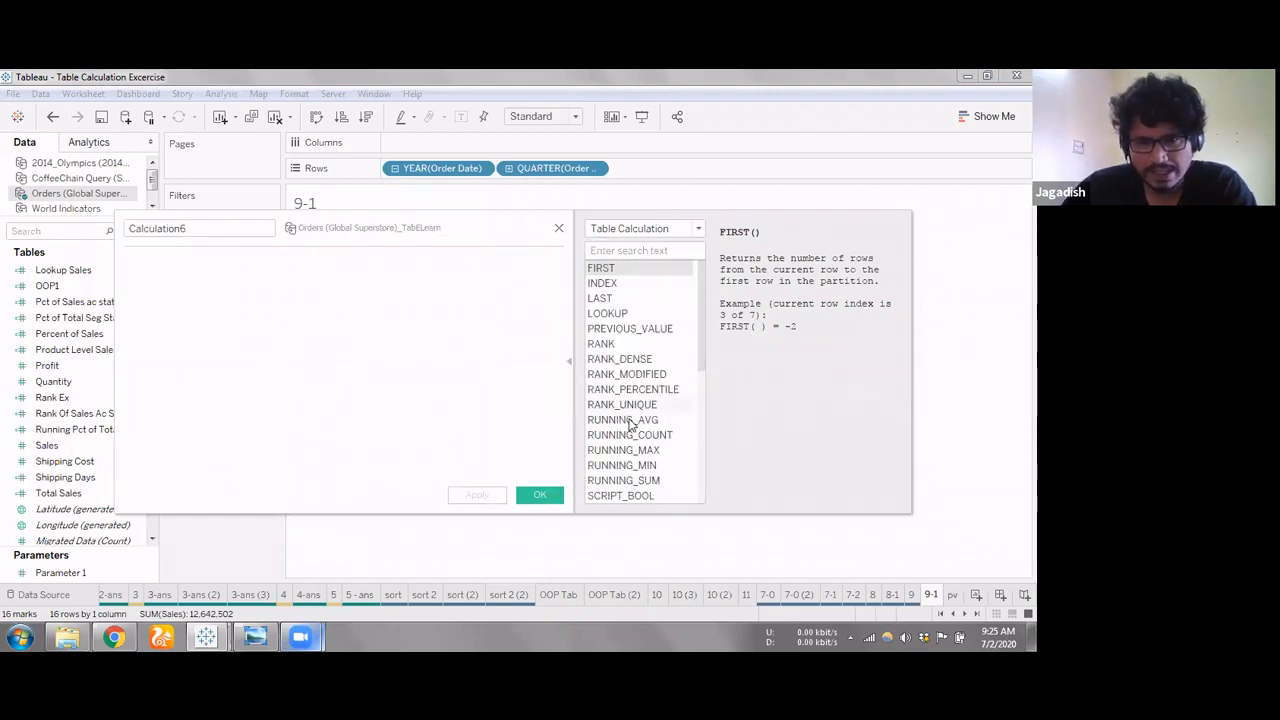
{"action": "scroll", "coordinate": [630, 424], "scroll_direction": "down", "scroll_amount": 4}
{"action": "scroll", "coordinate": [628, 424], "scroll_direction": "down", "scroll_amount": 2}
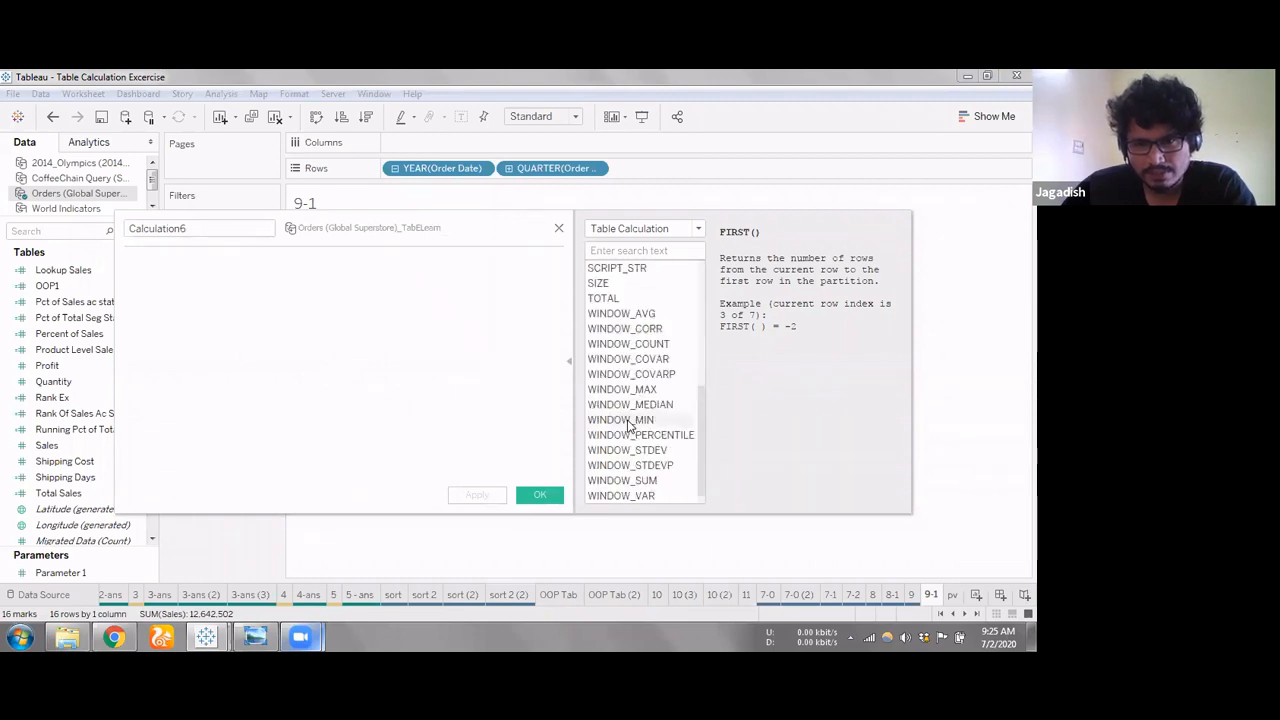
{"action": "scroll", "coordinate": [626, 271], "scroll_direction": "up", "scroll_amount": 6}
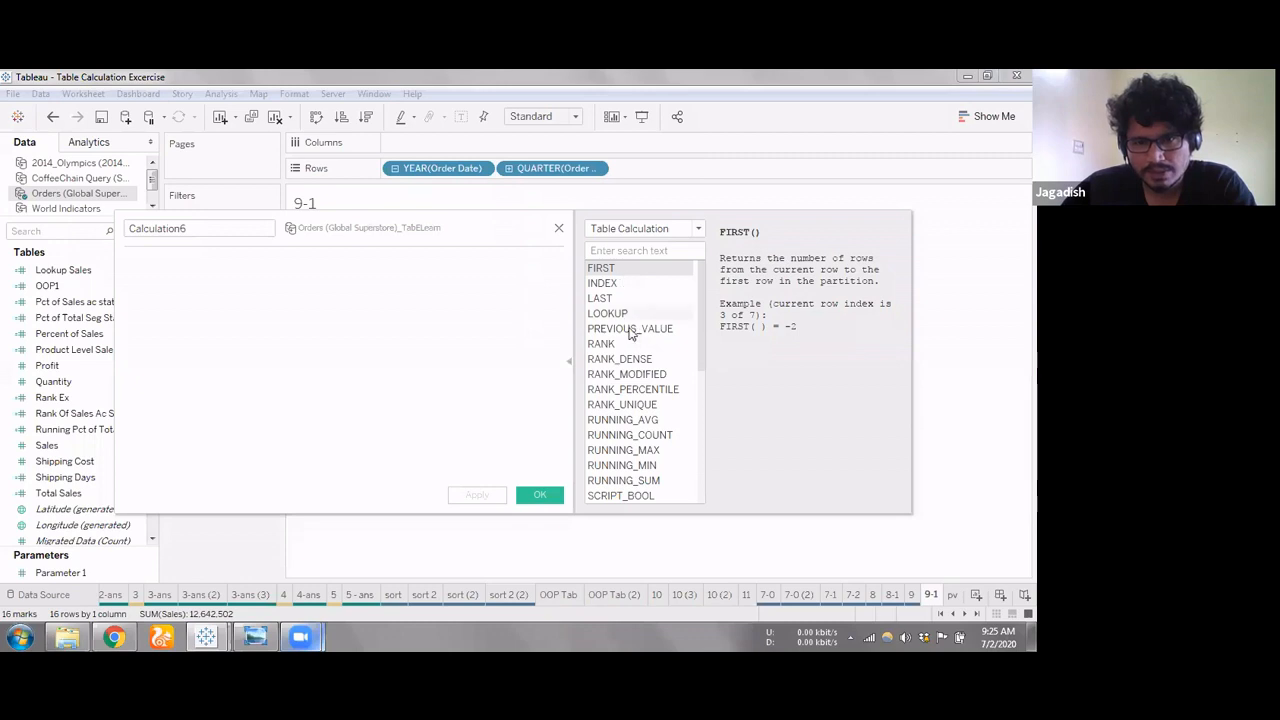
Examine the descriptions of the INDEX, WINDOW_SUM, FIRST, LOOKUP and LAST table calculation functions
{"action": "left_click", "coordinate": [620, 283]}
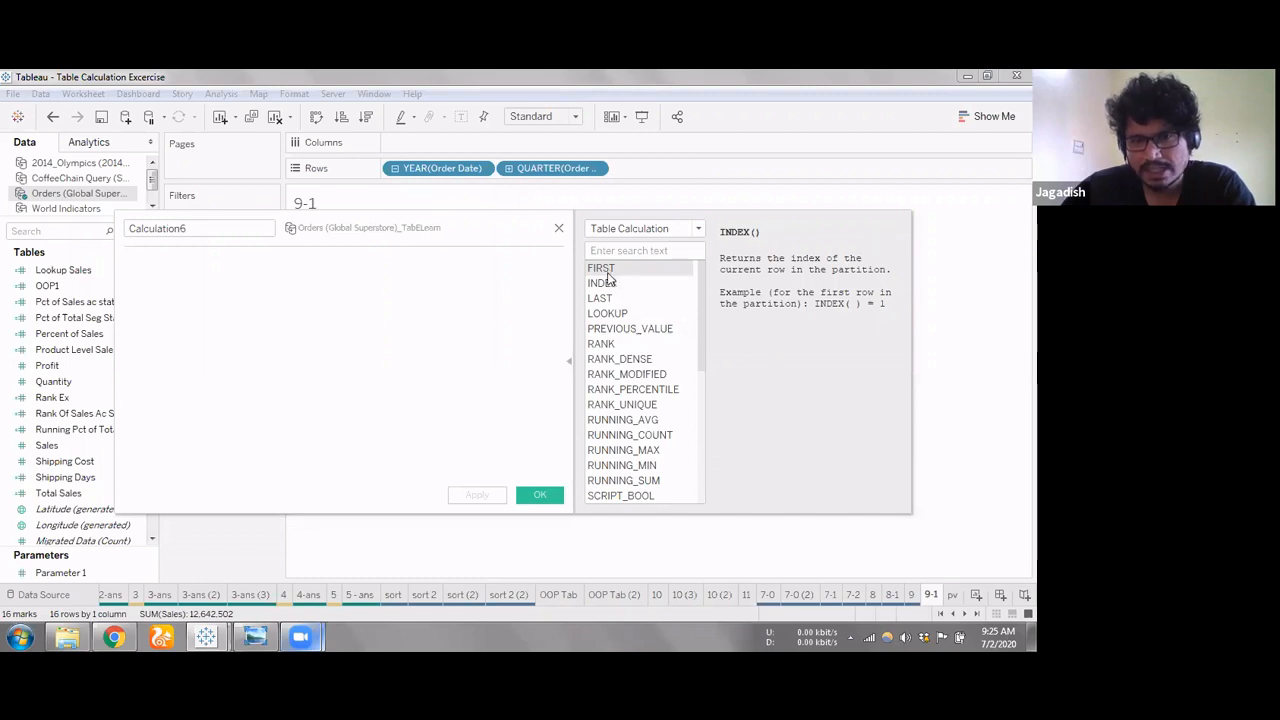
{"action": "scroll", "coordinate": [637, 438], "scroll_direction": "down", "scroll_amount": 2}
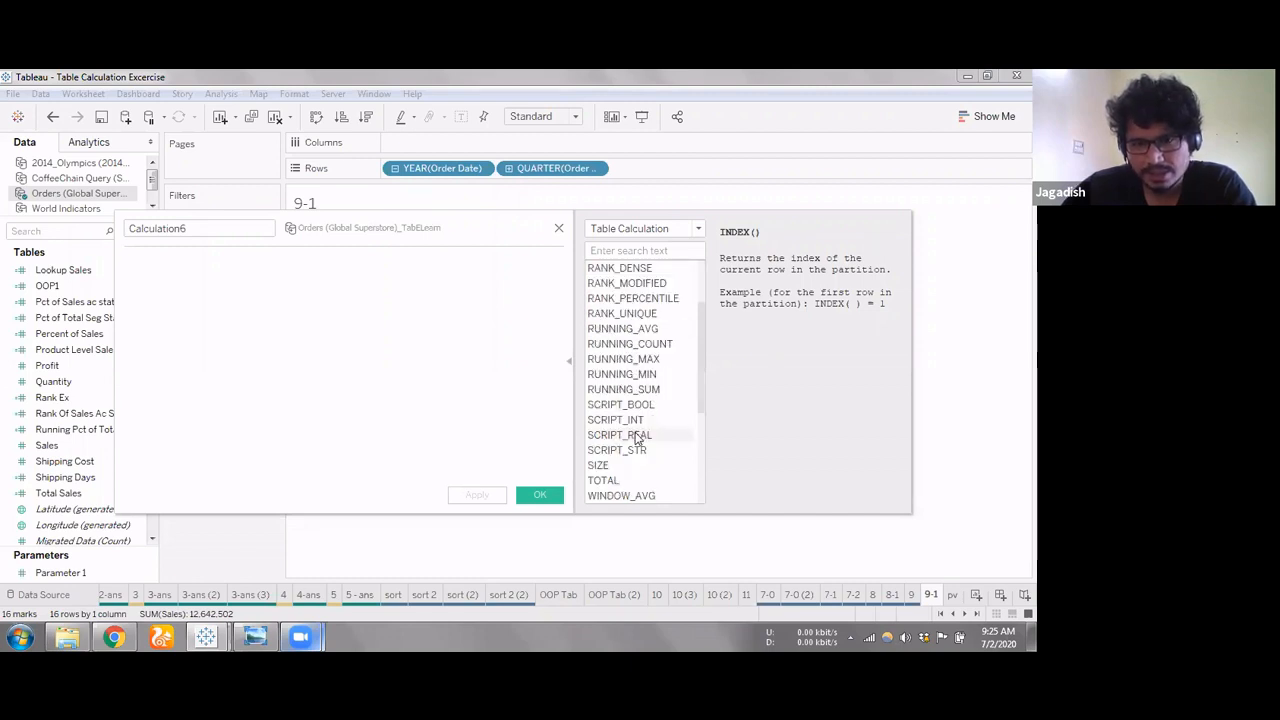
{"action": "scroll", "coordinate": [637, 438], "scroll_direction": "down", "scroll_amount": 5}
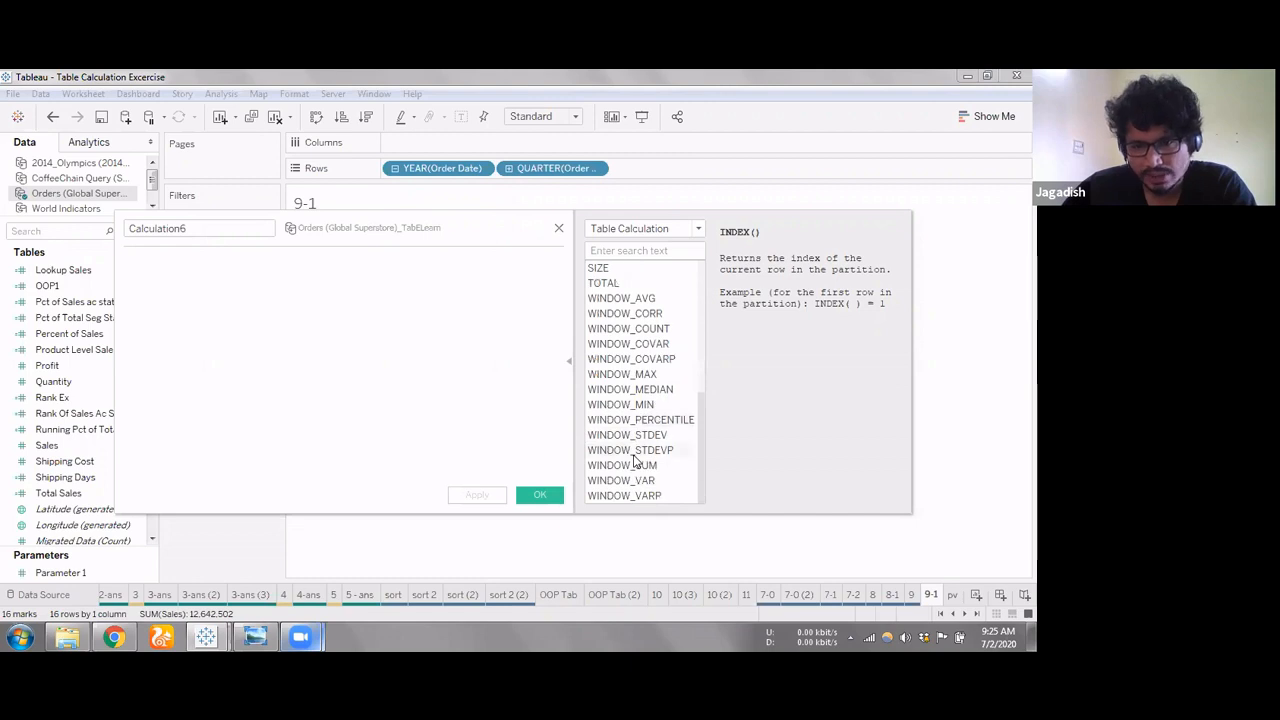
{"action": "left_click", "coordinate": [636, 466]}
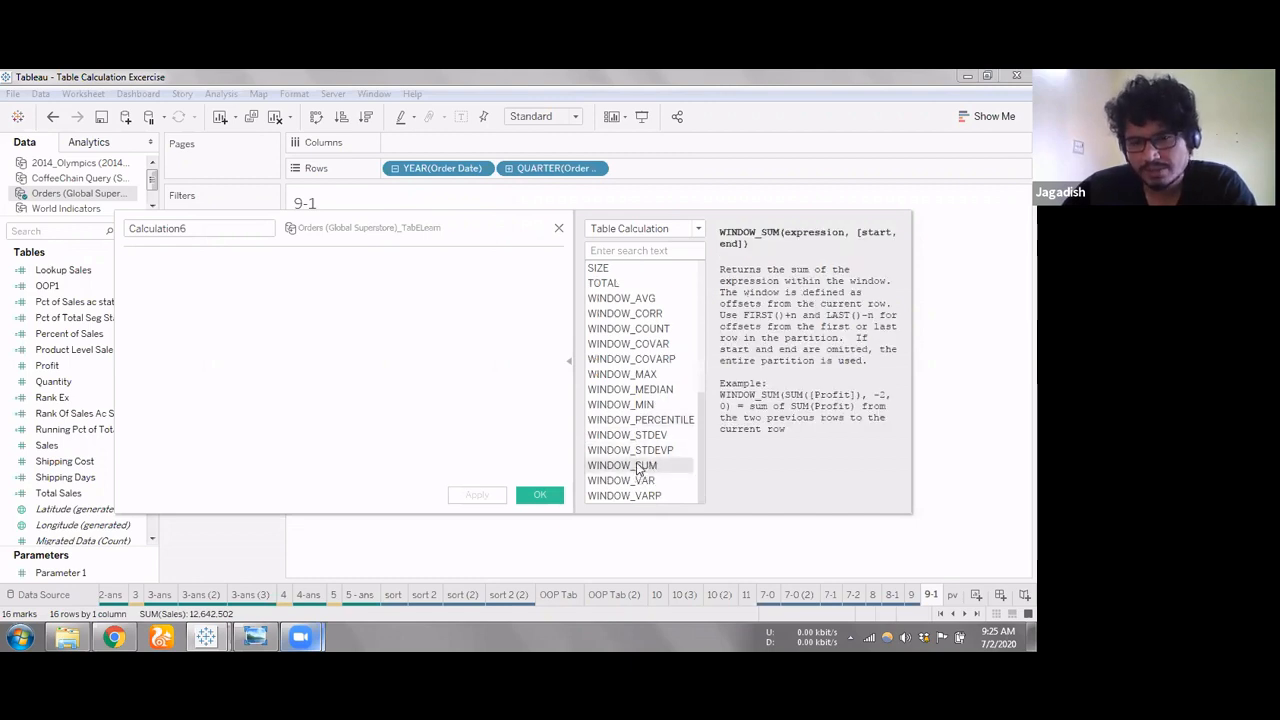
{"action": "scroll", "coordinate": [636, 472], "scroll_direction": "up", "scroll_amount": 4}
{"action": "scroll", "coordinate": [633, 343], "scroll_direction": "up", "scroll_amount": 3}
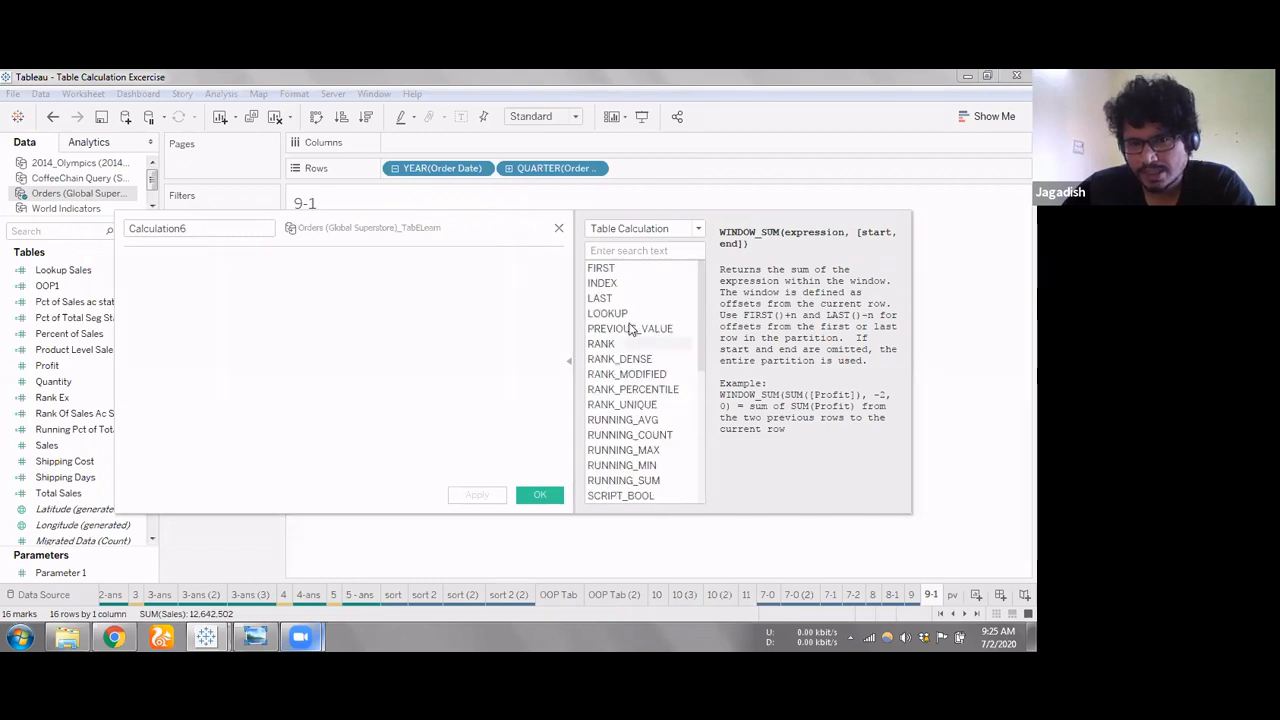
{"action": "left_click", "coordinate": [614, 272]}
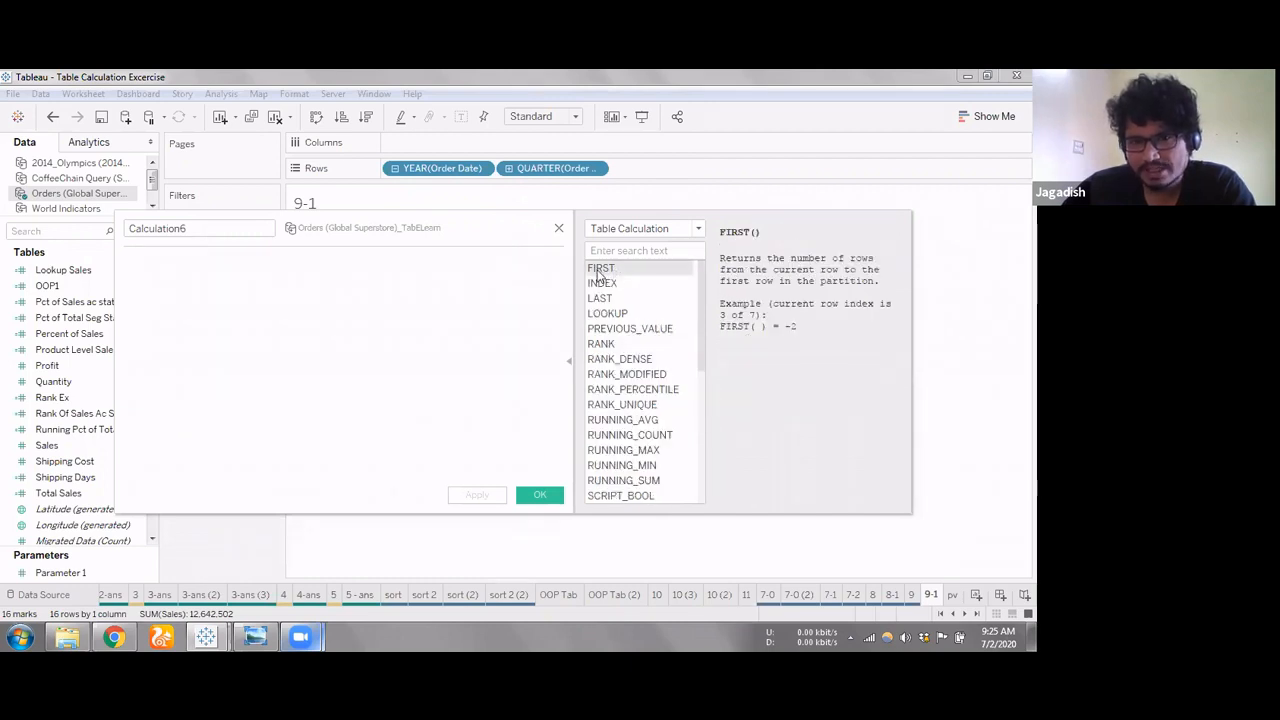
{"action": "left_click", "coordinate": [620, 314]}
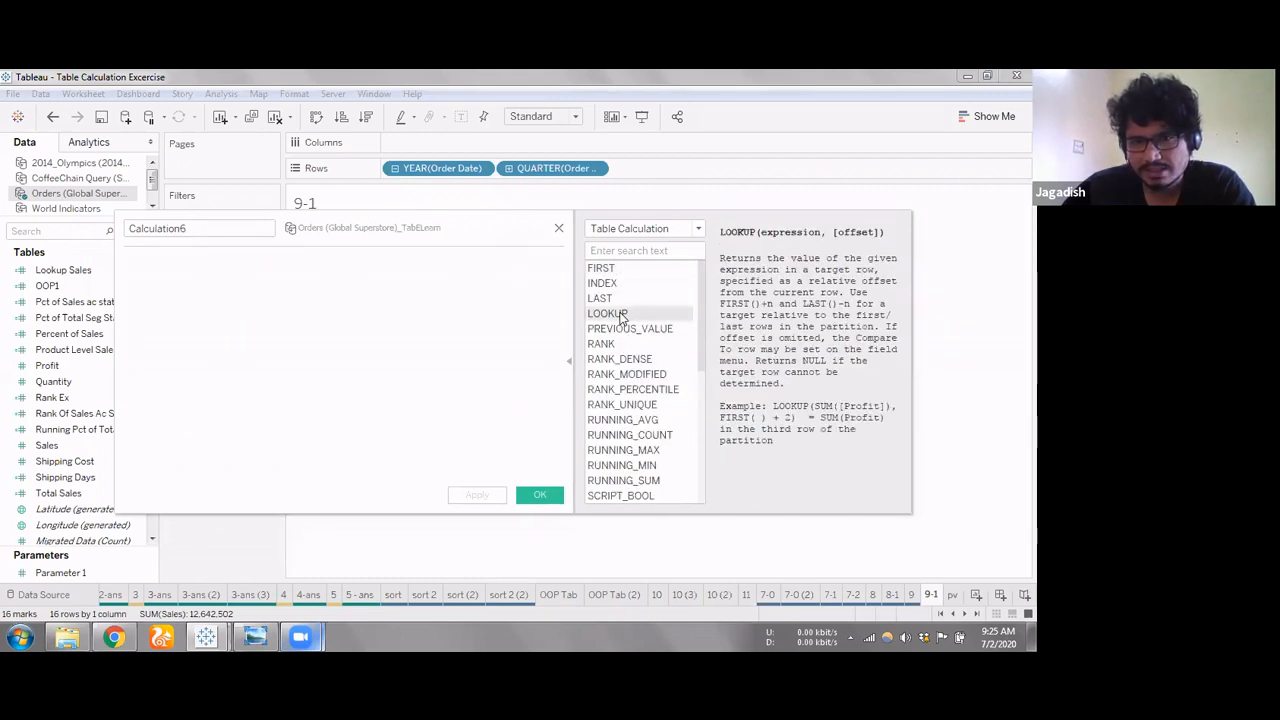
{"action": "key", "text": "Up"}
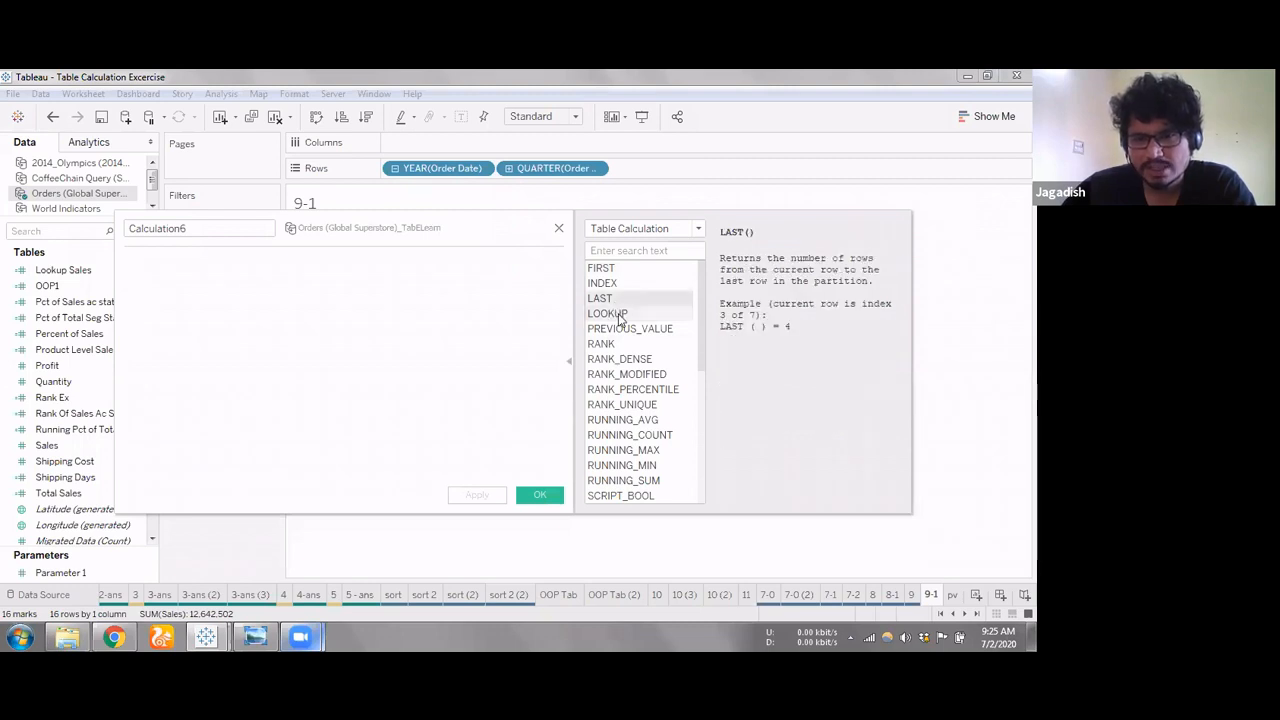
Examine the descriptions of WINDOW_COUNT, WINDOW_STDEV and WINDOW_PERCENTILE, and close the calculation editor without creating a field
{"action": "scroll", "coordinate": [637, 392], "scroll_direction": "down", "scroll_amount": 1}
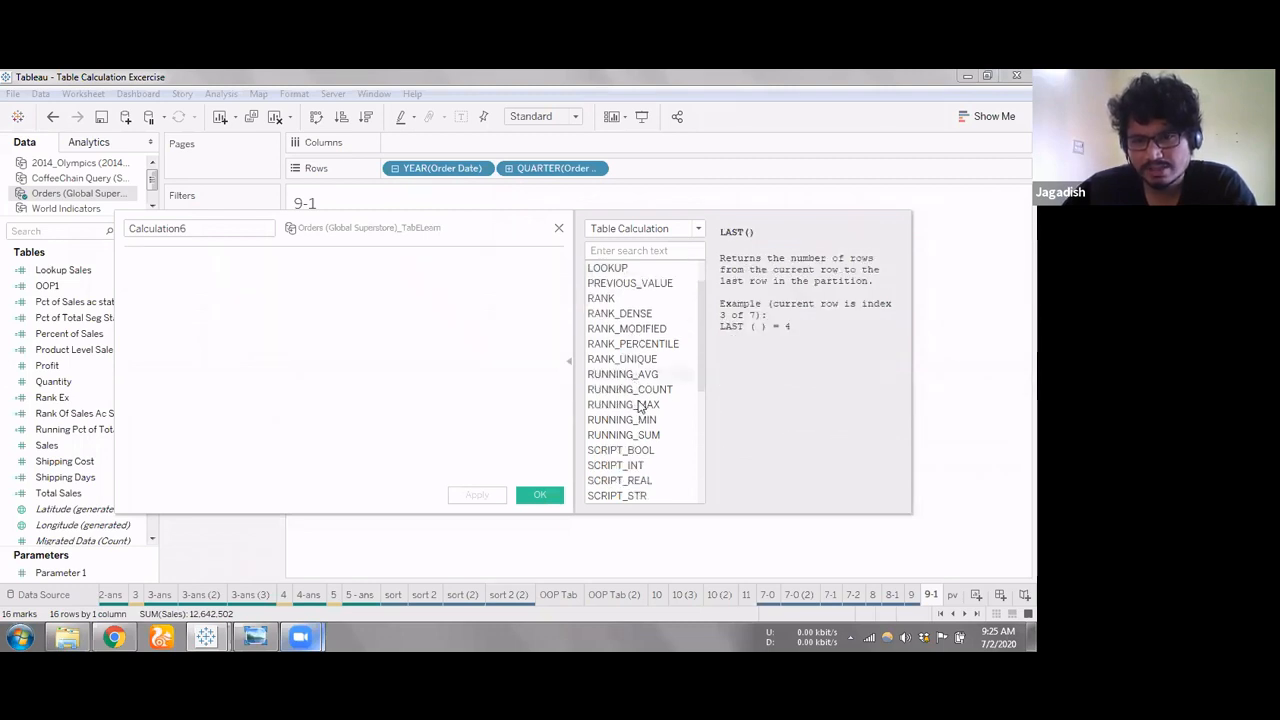
{"action": "scroll", "coordinate": [636, 414], "scroll_direction": "down", "scroll_amount": 3}
{"action": "scroll", "coordinate": [648, 400], "scroll_direction": "down", "scroll_amount": 1}
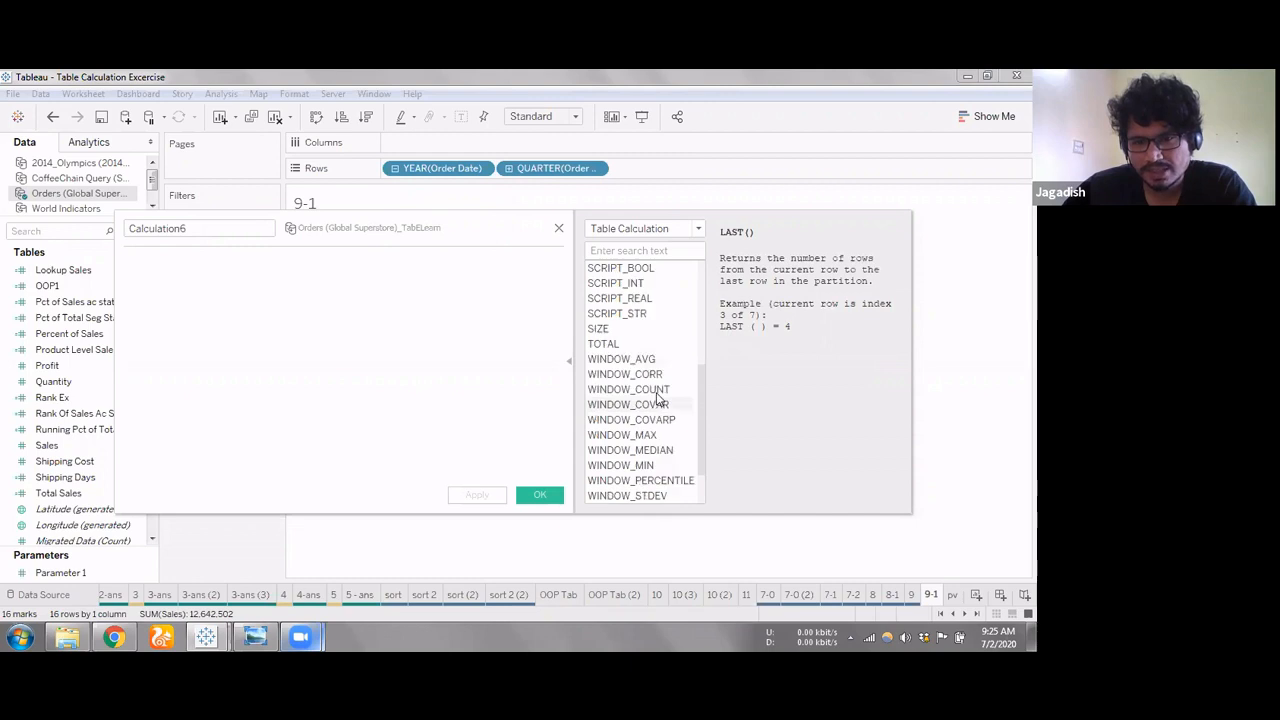
{"action": "left_click", "coordinate": [650, 390]}
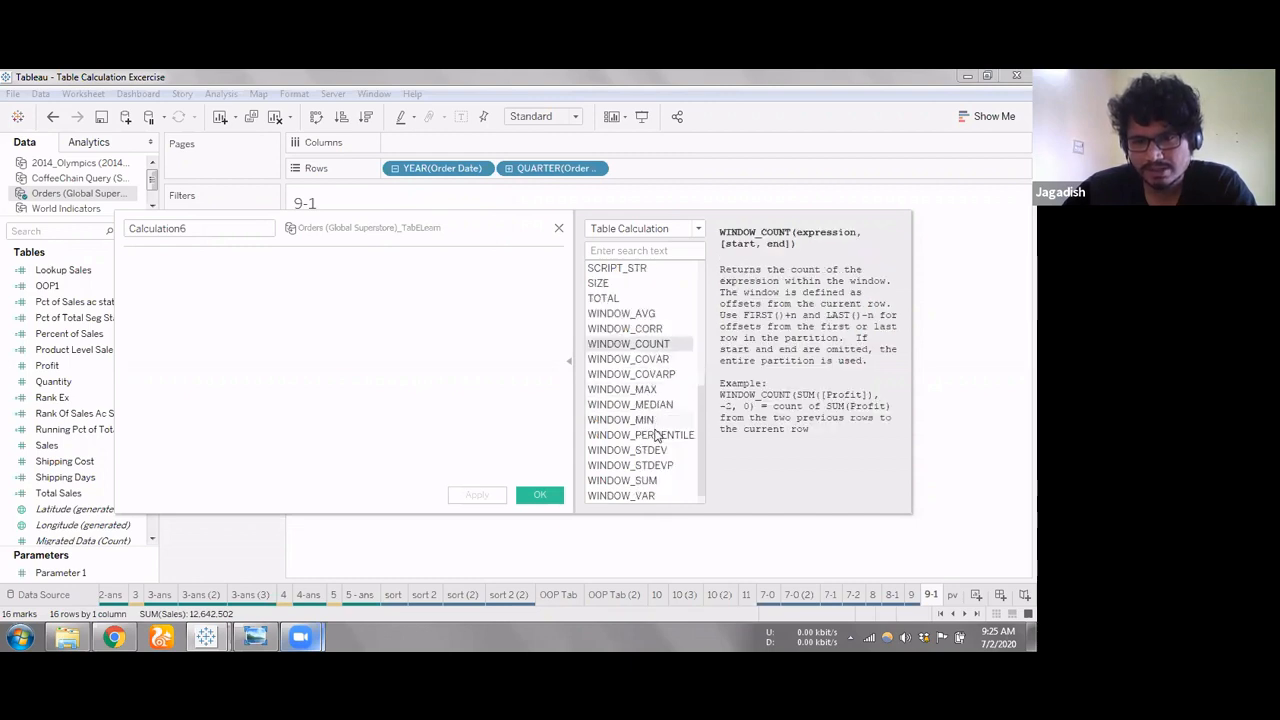
{"action": "scroll", "coordinate": [655, 440], "scroll_direction": "down", "scroll_amount": 1}
{"action": "left_click", "coordinate": [659, 434]}
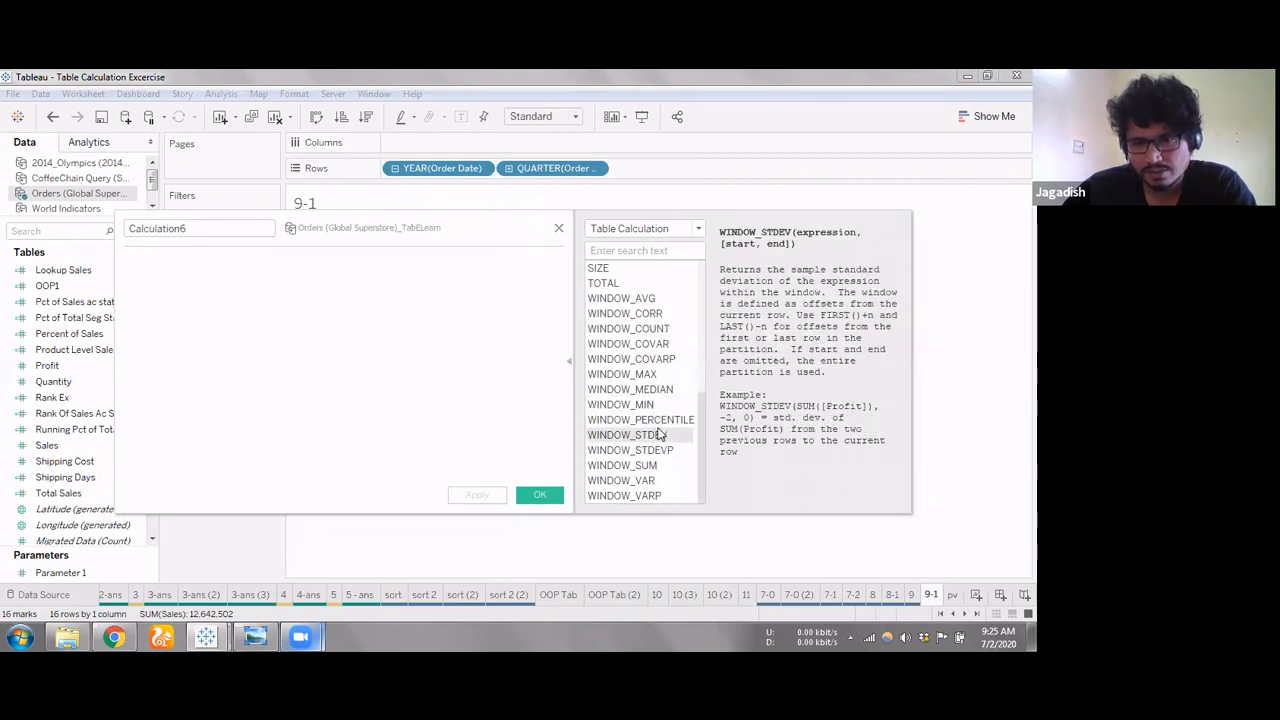
{"action": "left_click", "coordinate": [660, 420]}
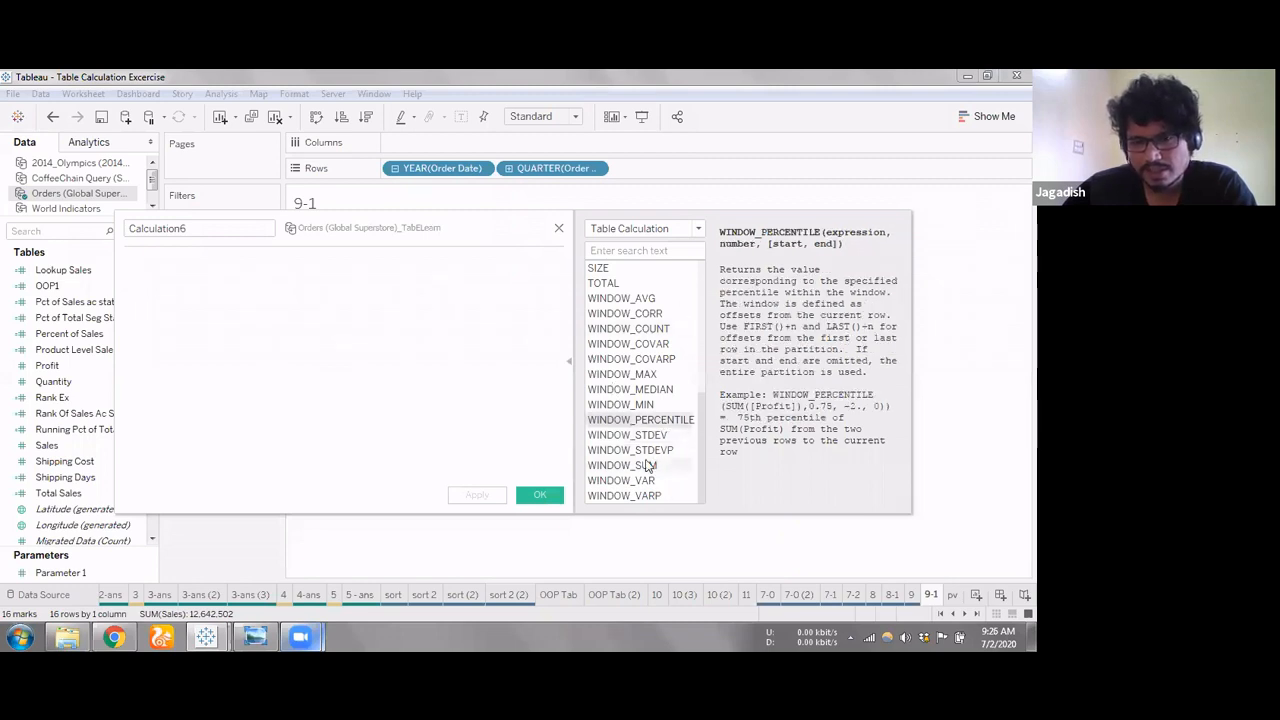
{"action": "scroll", "coordinate": [648, 467], "scroll_direction": "up", "scroll_amount": 1}
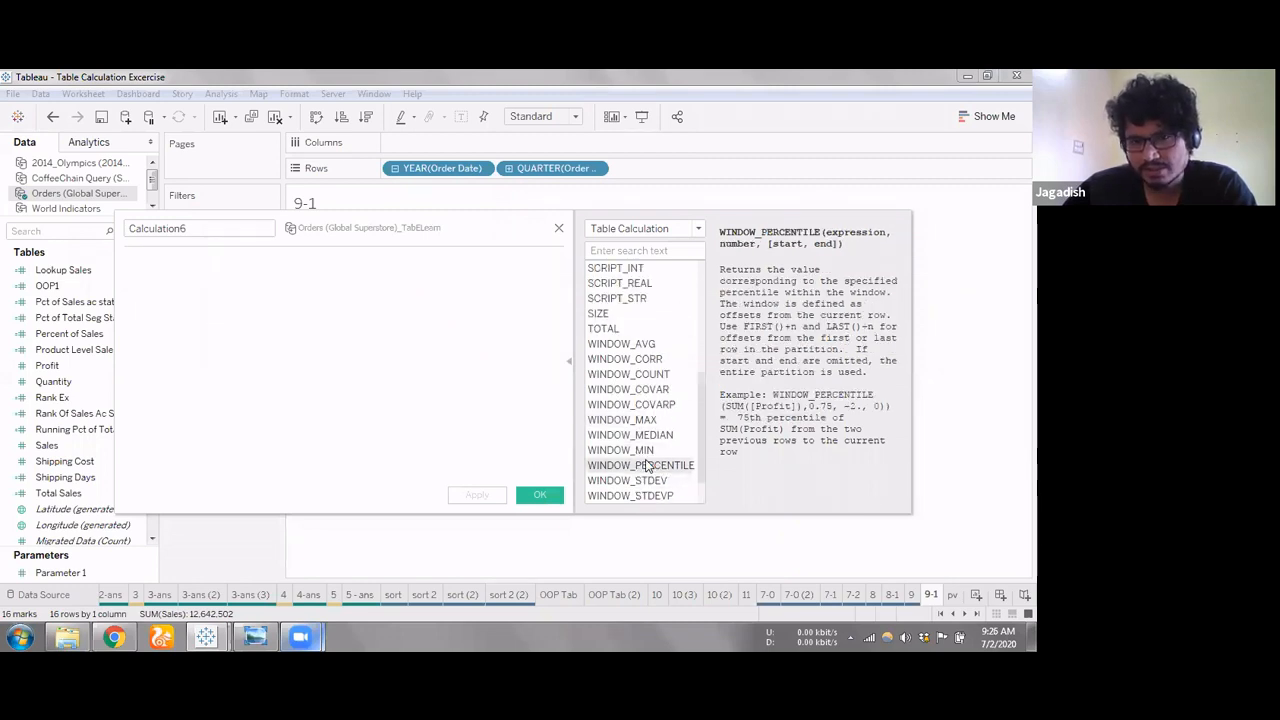
{"action": "scroll", "coordinate": [648, 467], "scroll_direction": "up", "scroll_amount": 5}
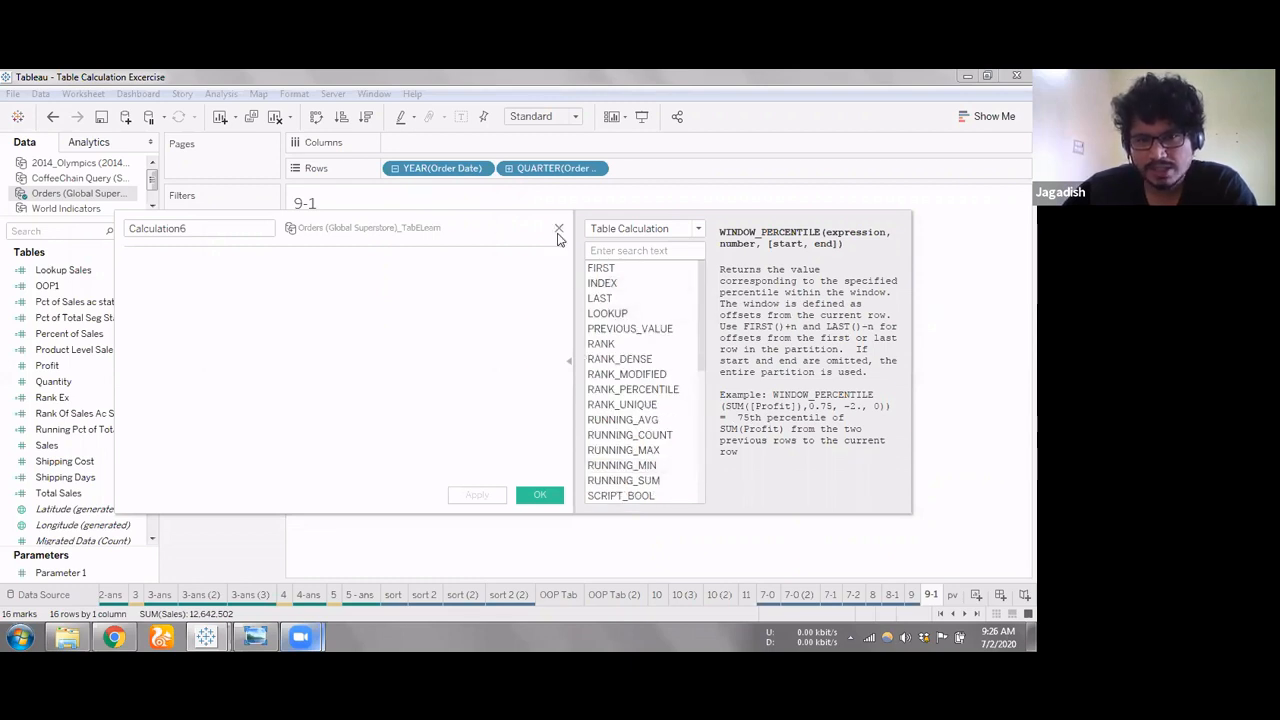
{"action": "key", "text": "Escape"}
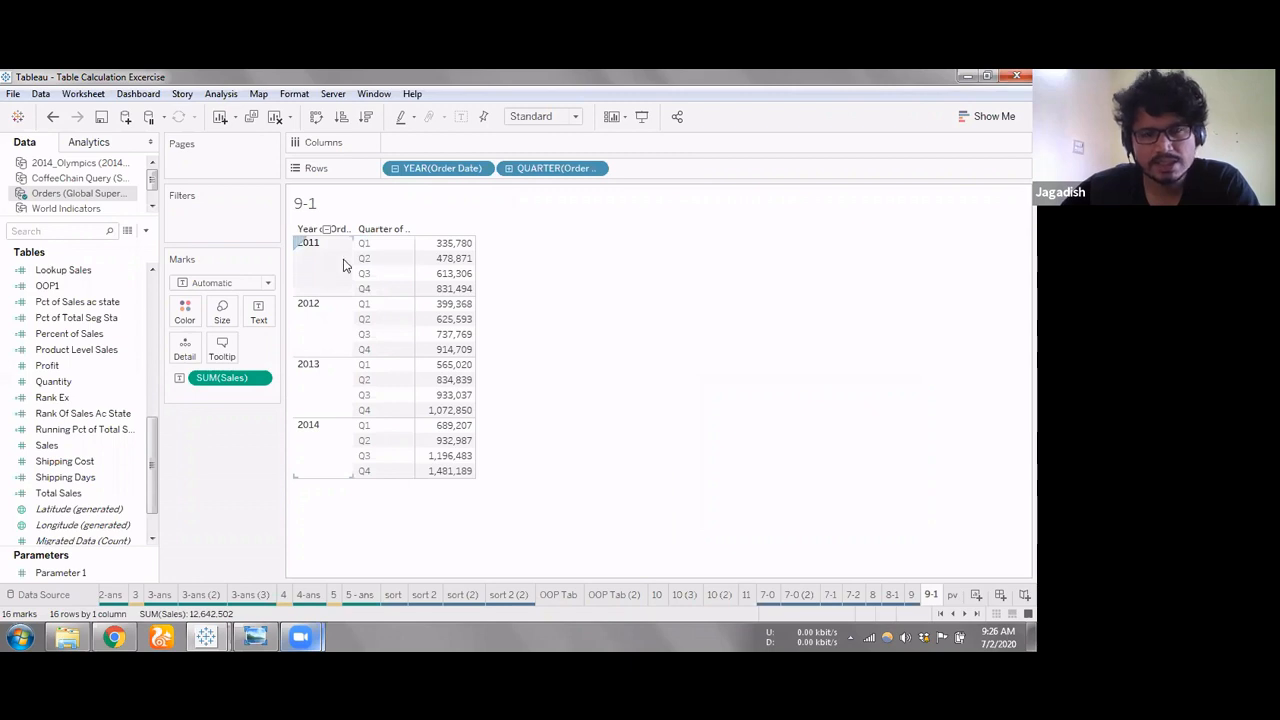
Create an ad-hoc first() calculation among the marks and add it to the table as a column beside Sales
{"action": "double_click", "coordinate": [230, 394]}
{"action": "type", "text": "fir"}
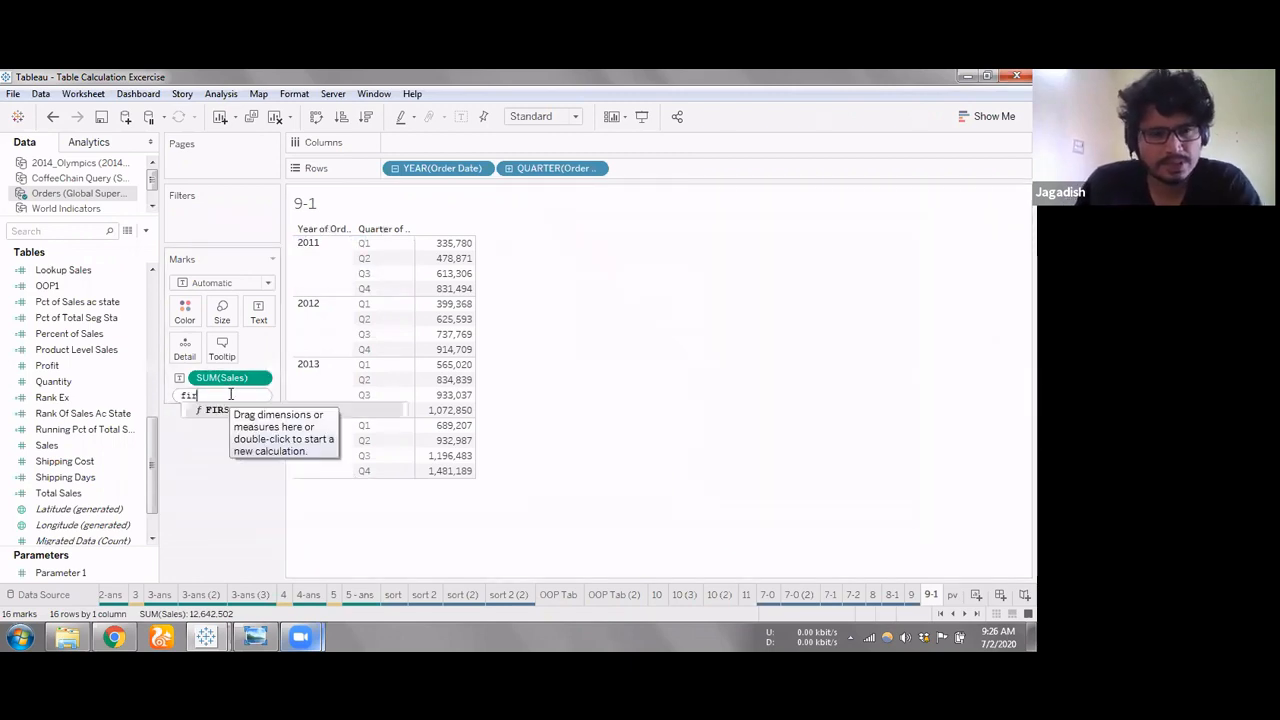
{"action": "type", "text": "st()"}
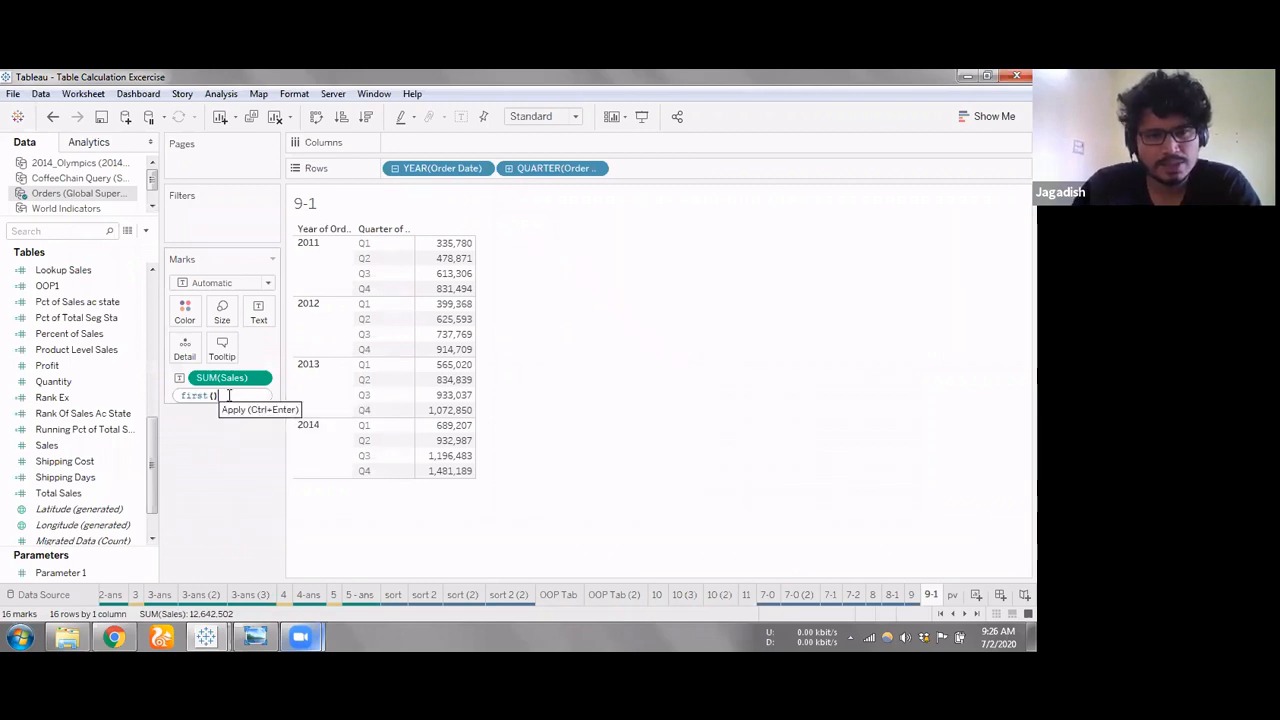
{"action": "key", "text": "Return"}
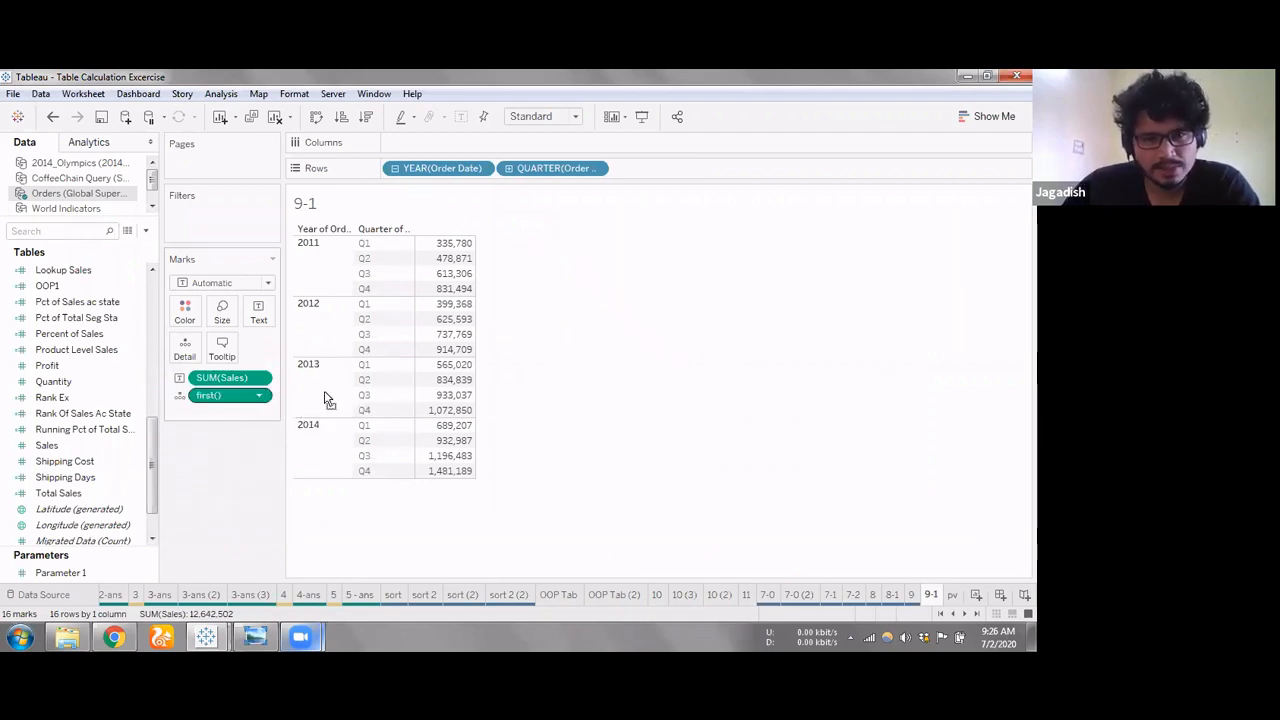
{"action": "left_click_drag", "start_coordinate": [225, 395], "coordinate": [456, 341]}
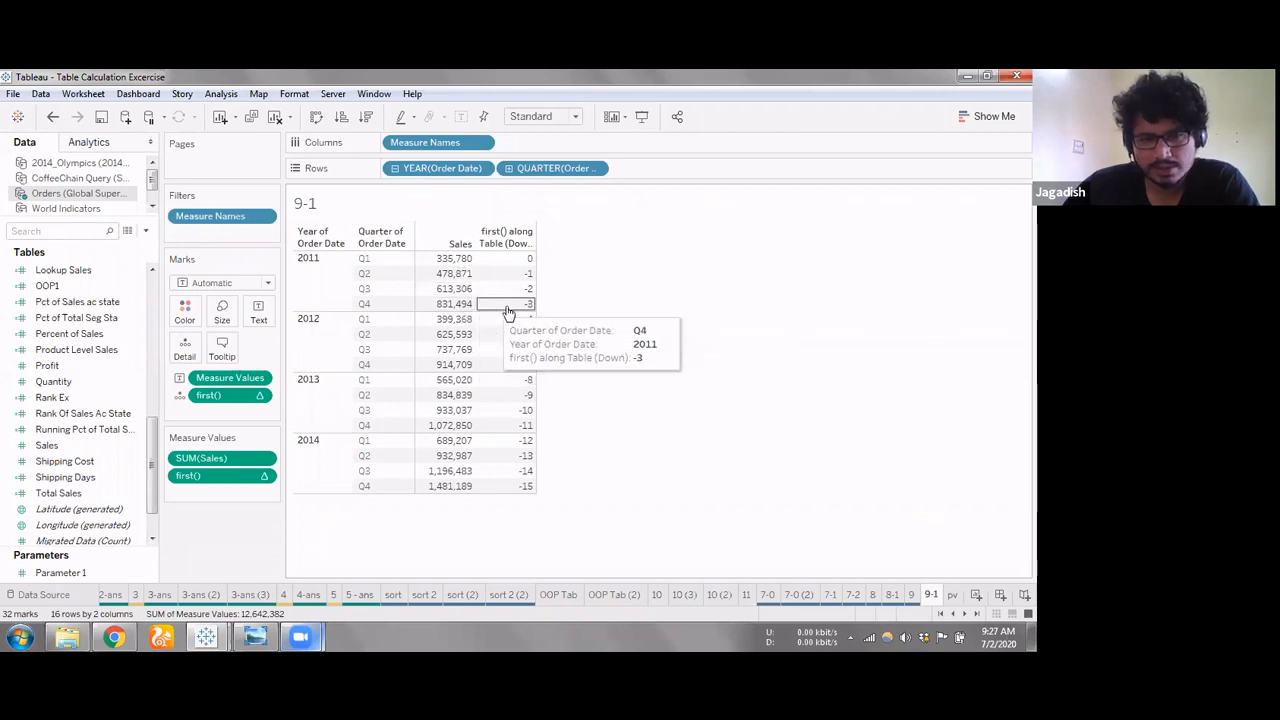
{"action": "double_click", "coordinate": [257, 493]}
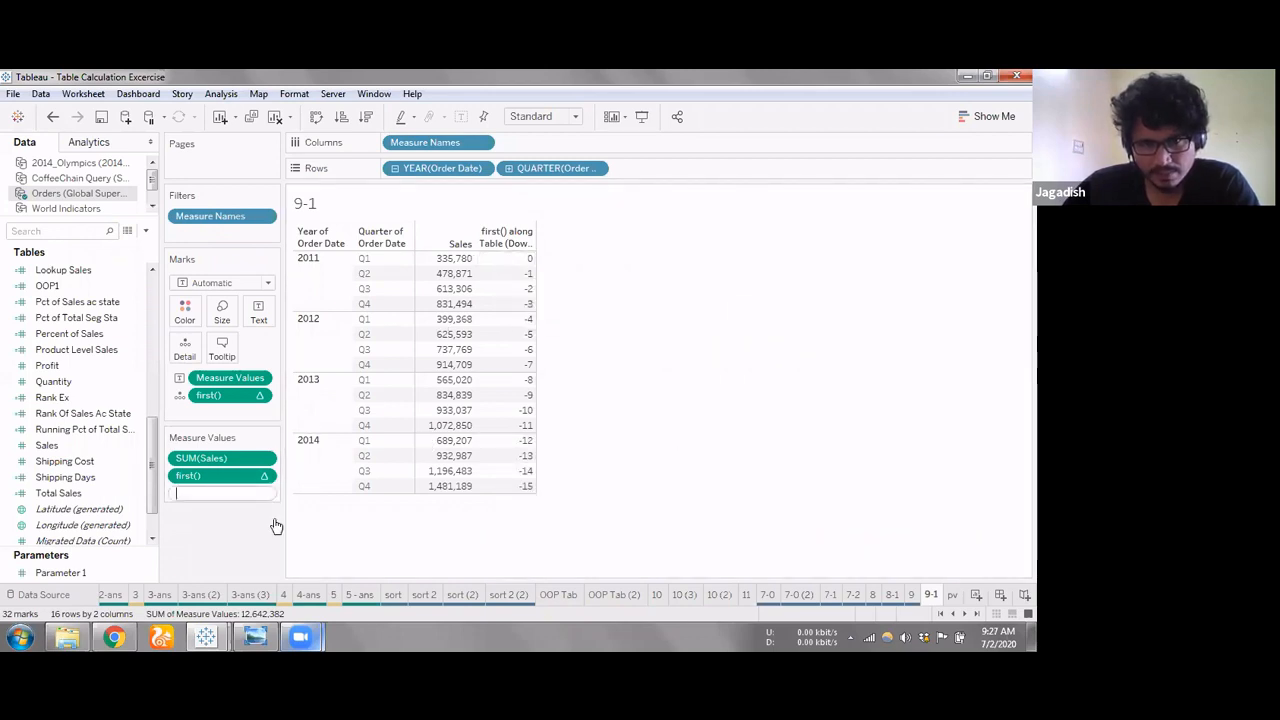
{"action": "left_click", "coordinate": [522, 303]}
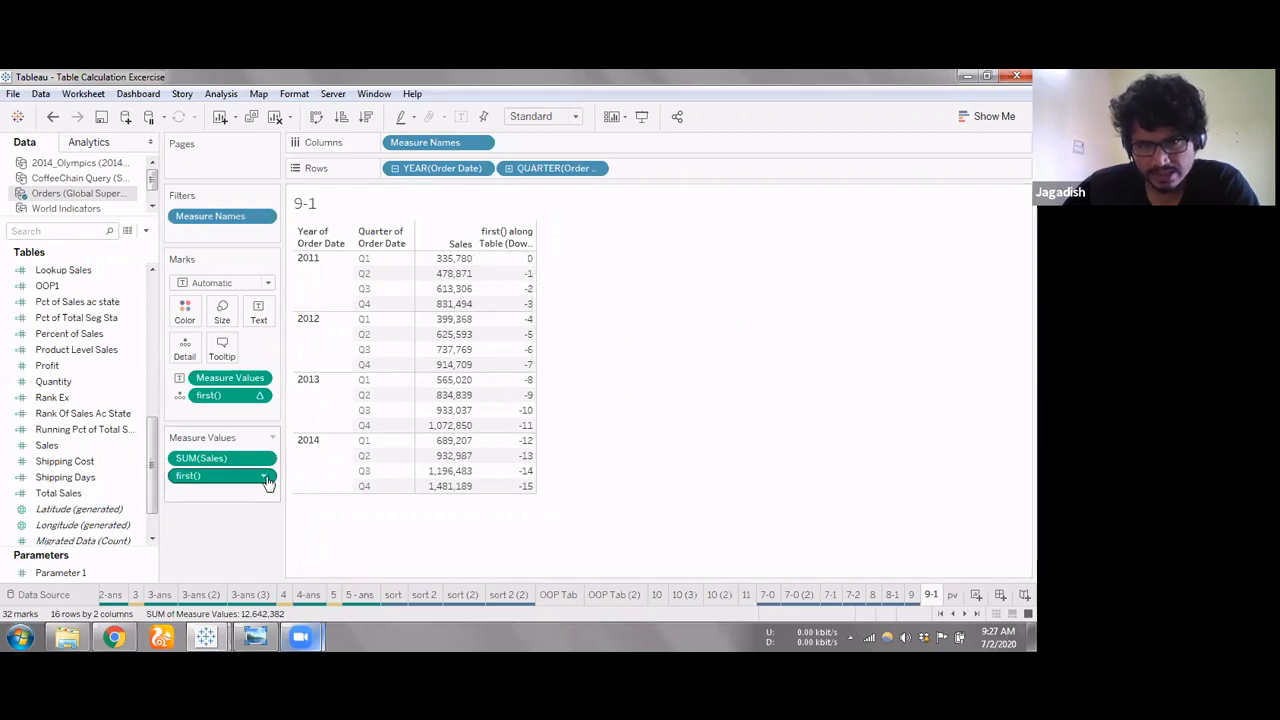
{"action": "left_click", "coordinate": [511, 259]}
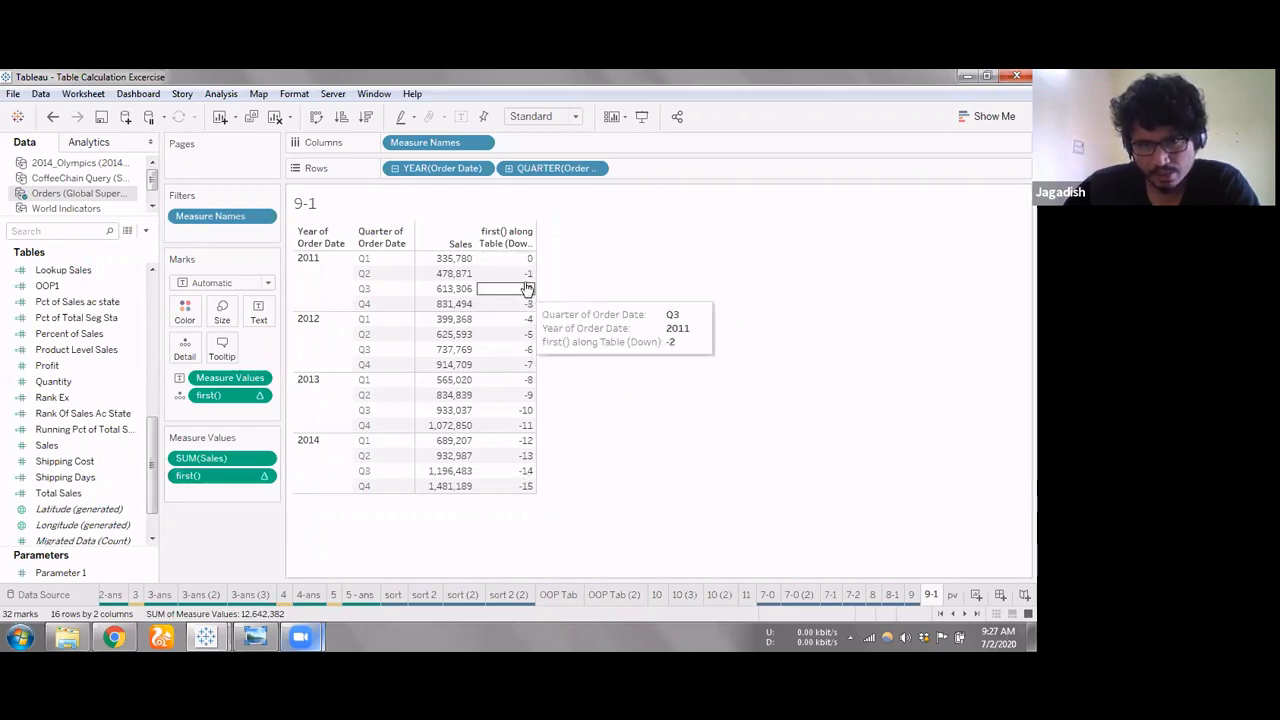
{"action": "key", "text": "Left"}
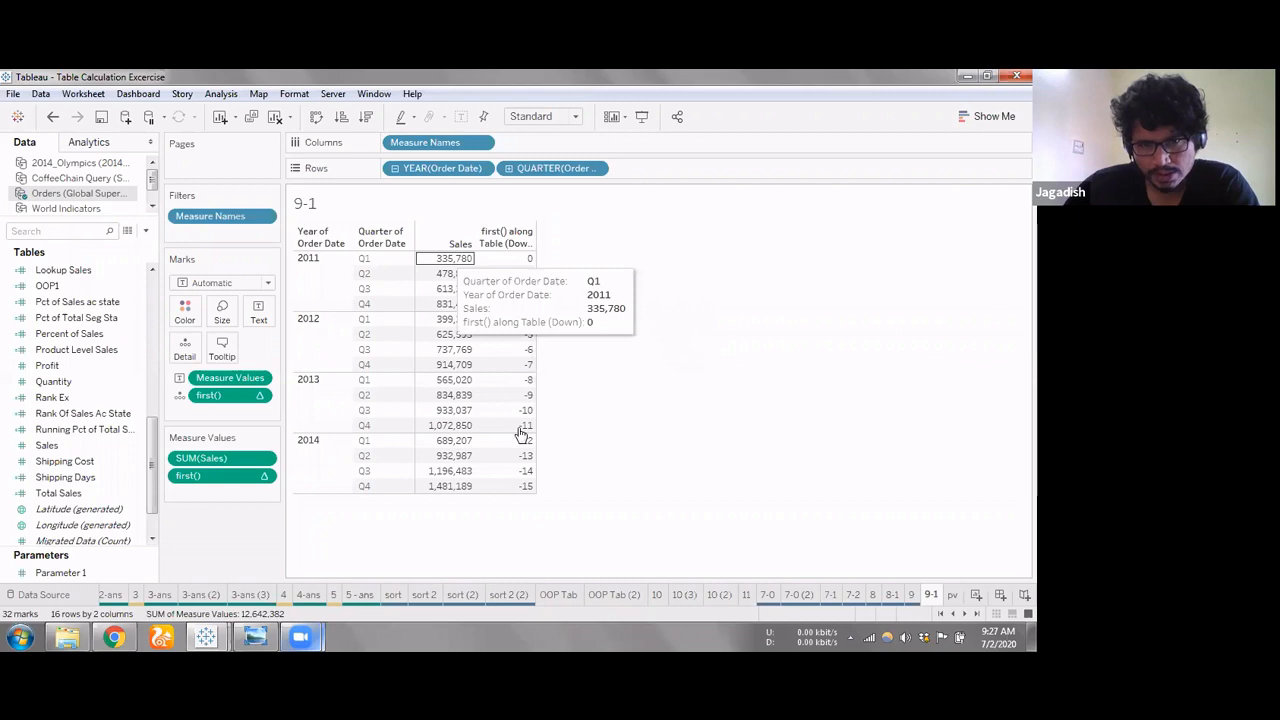
Set the first() measure in the measure values to compute using Pane (down)
{"action": "left_click", "coordinate": [263, 477]}
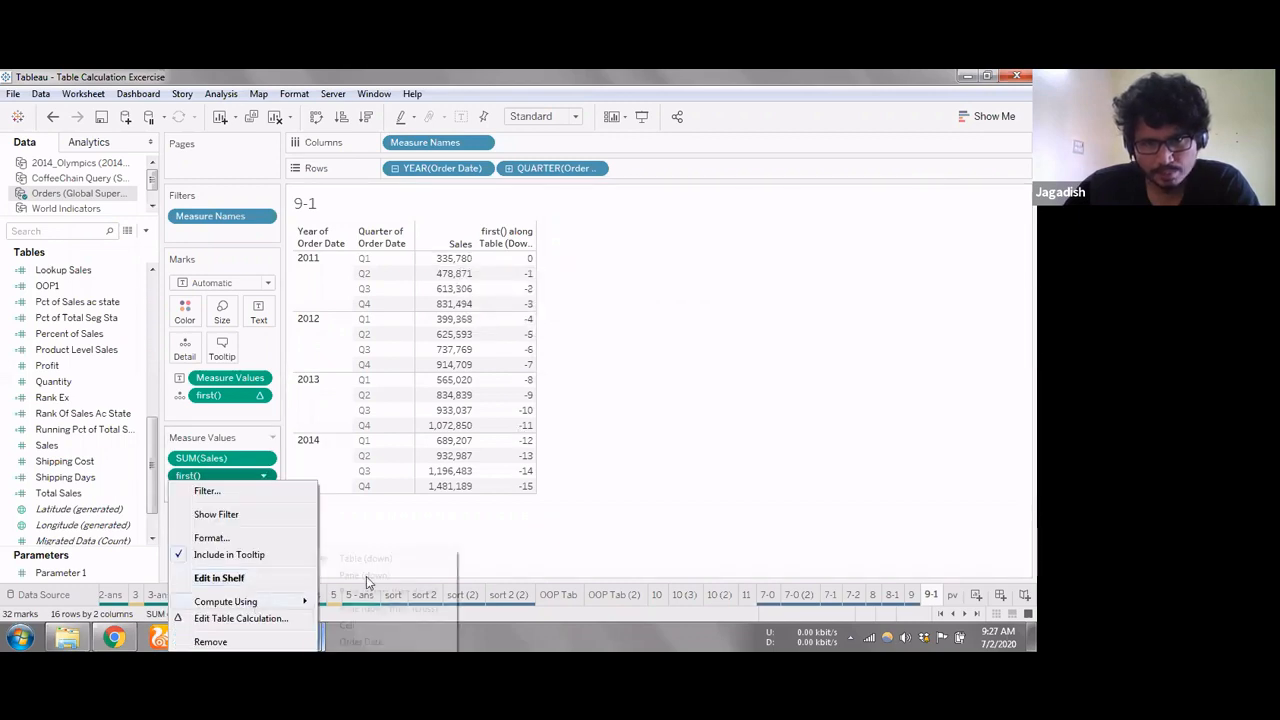
{"action": "left_click", "coordinate": [366, 576]}
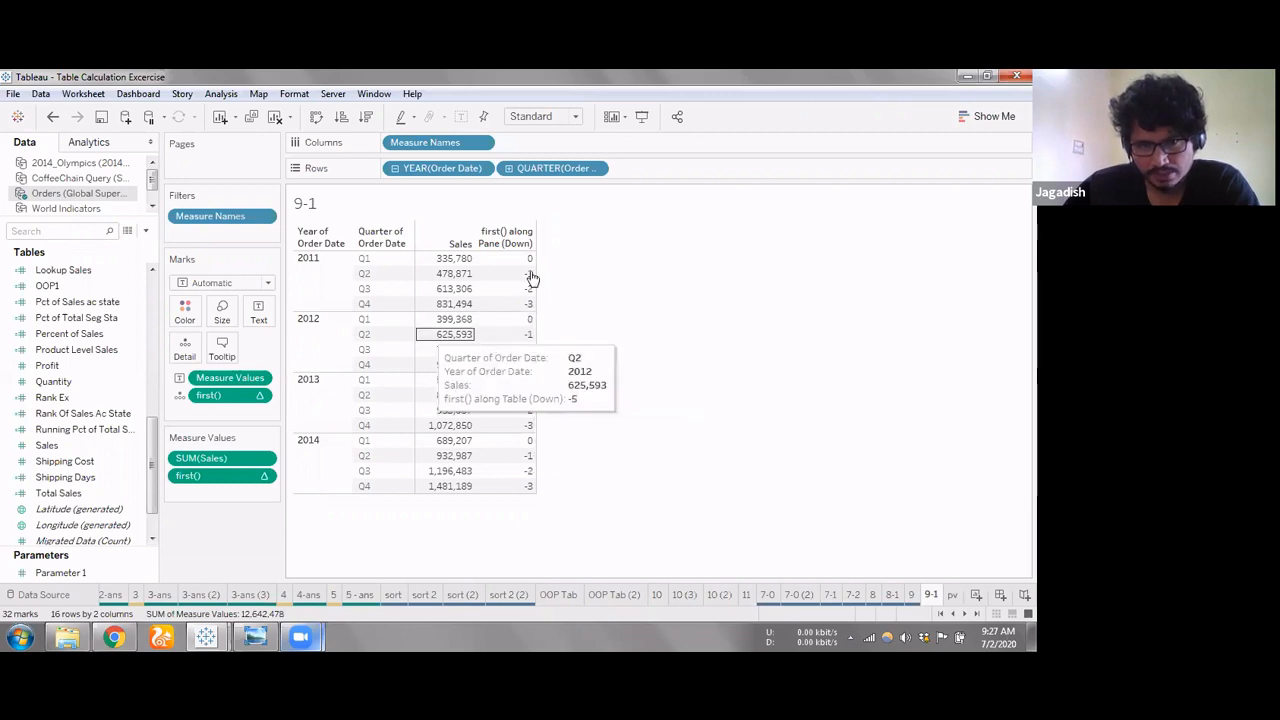
{"action": "double_click", "coordinate": [241, 492]}
{"action": "type", "text": "last()"}
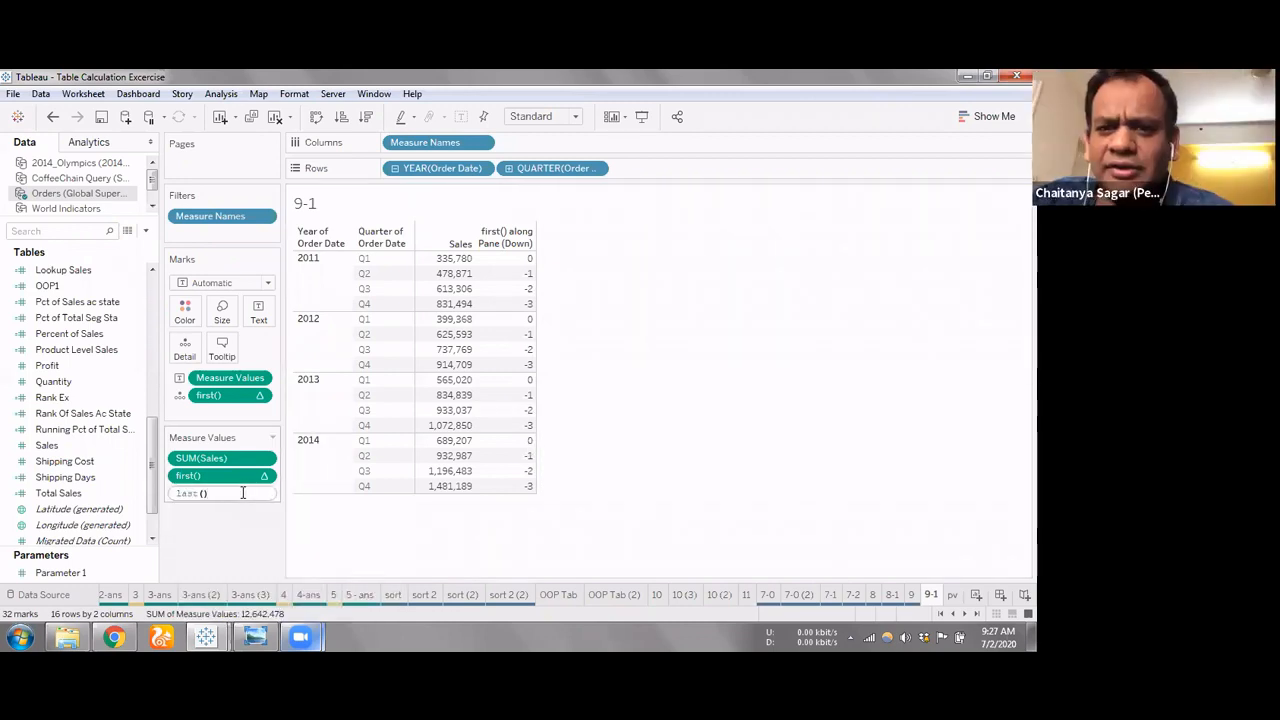
{"action": "key", "text": "Return"}
{"action": "left_click_drag", "start_coordinate": [237, 500], "coordinate": [245, 558]}
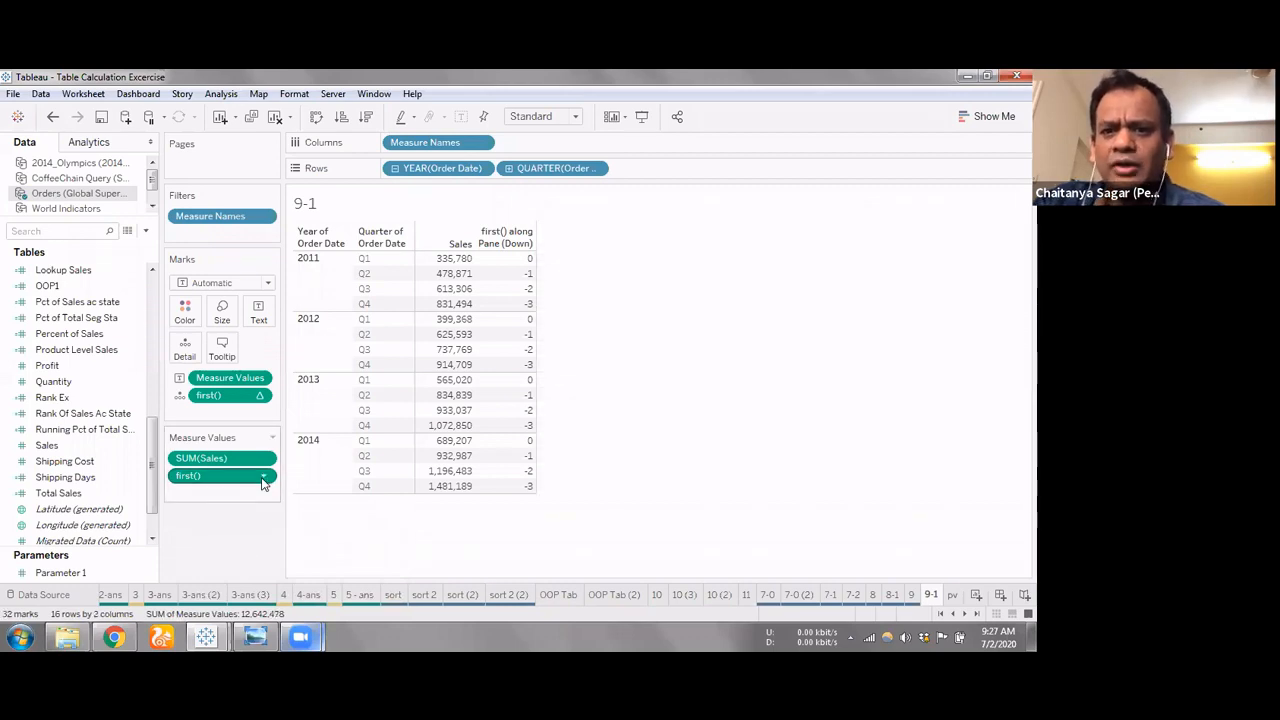
Try computing the first() measure using Pane (across then down), followed by Cell
{"action": "left_click", "coordinate": [264, 477]}
{"action": "mouse_move", "coordinate": [250, 602]}
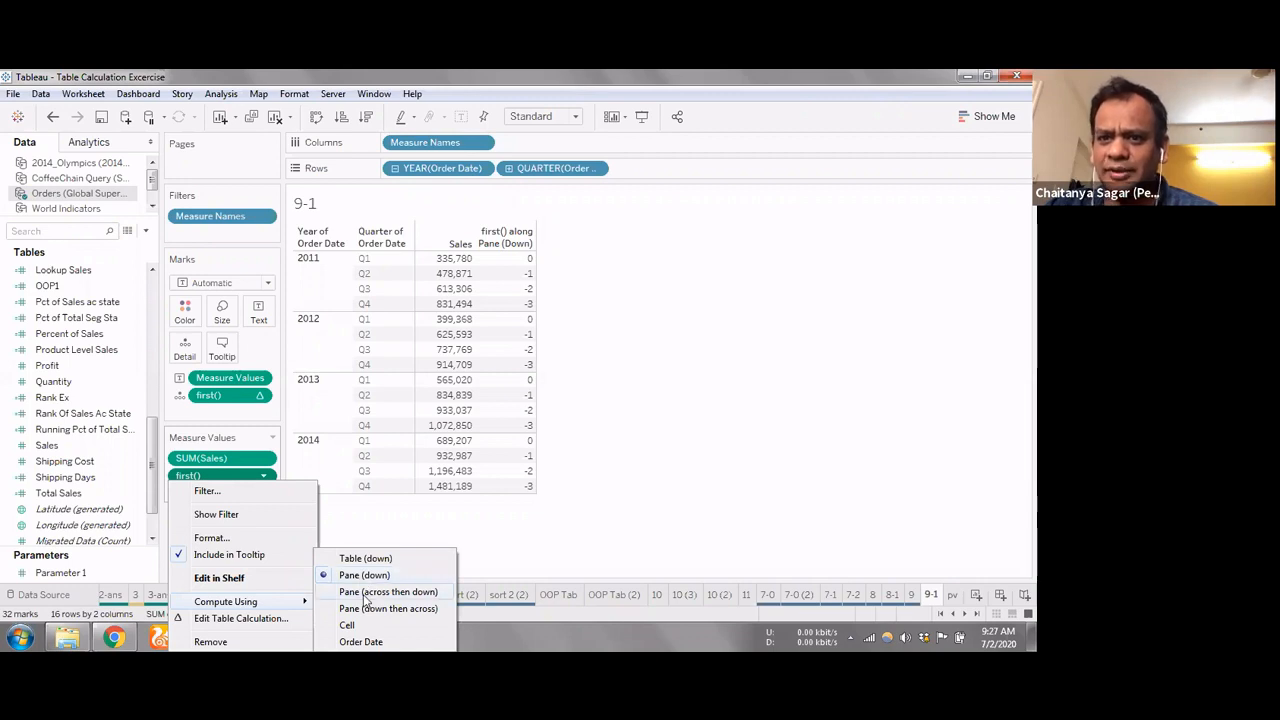
{"action": "left_click", "coordinate": [366, 592]}
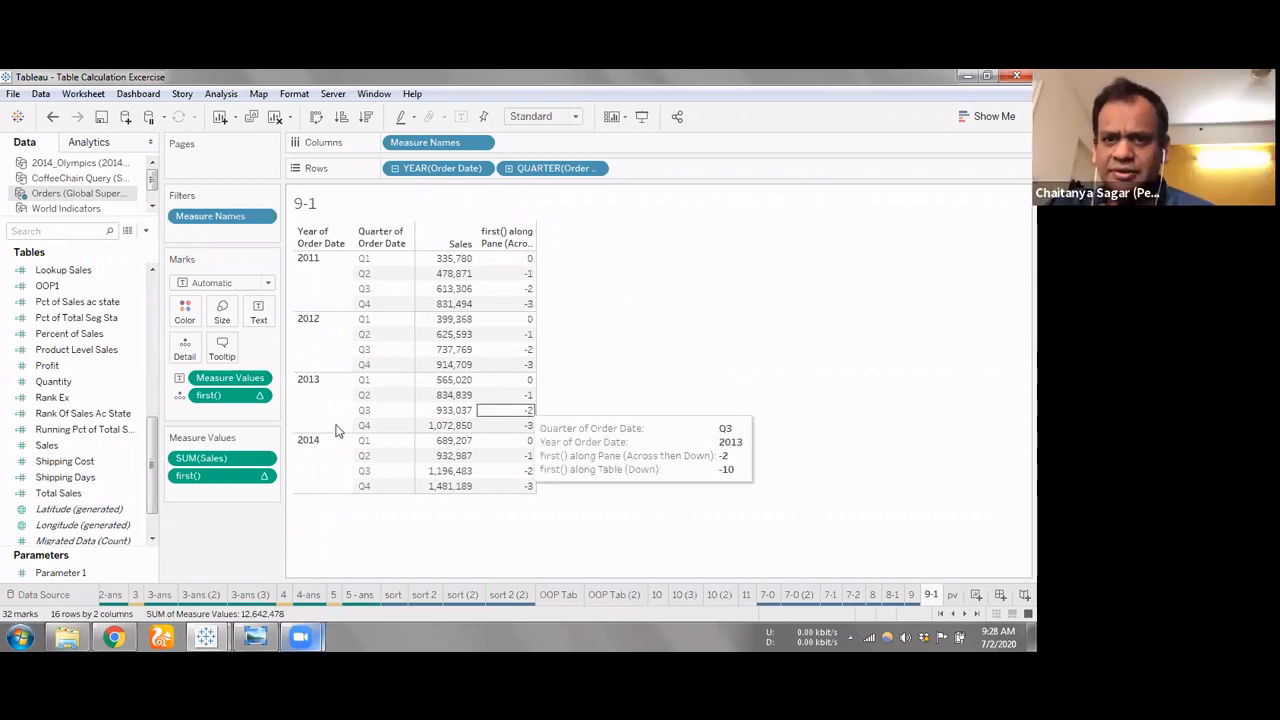
{"action": "left_click", "coordinate": [263, 476]}
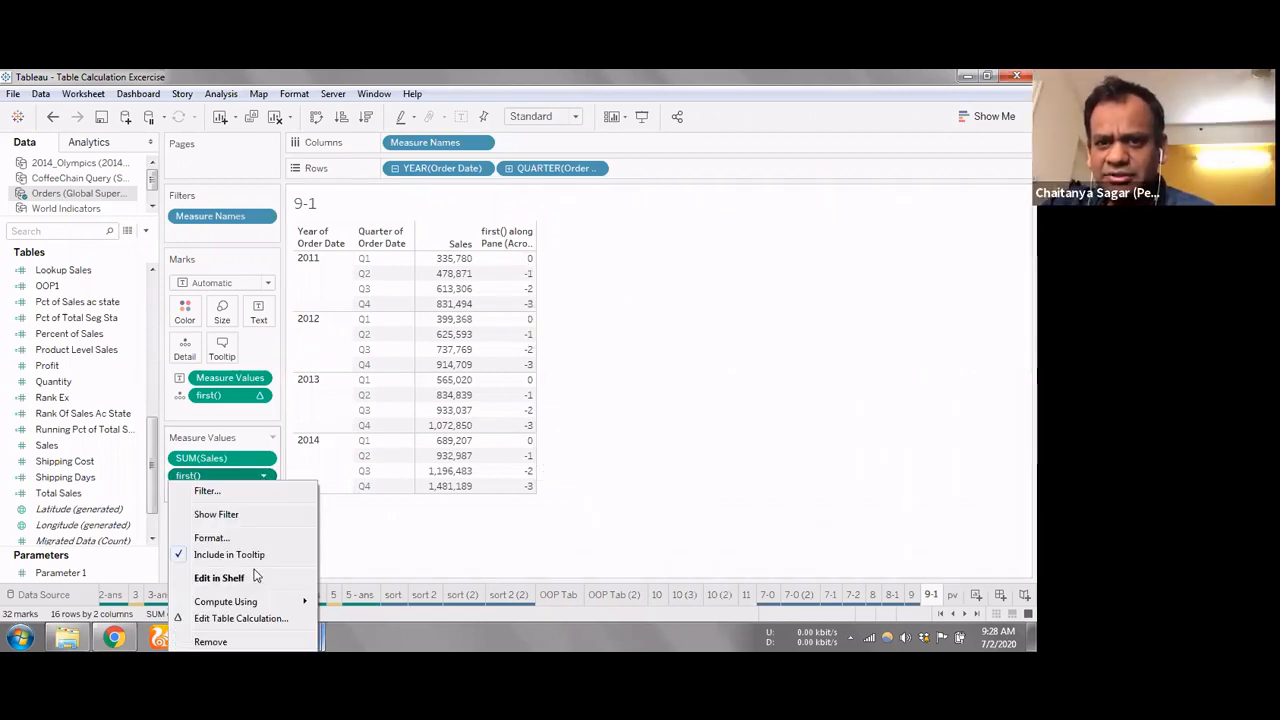
{"action": "mouse_move", "coordinate": [337, 603]}
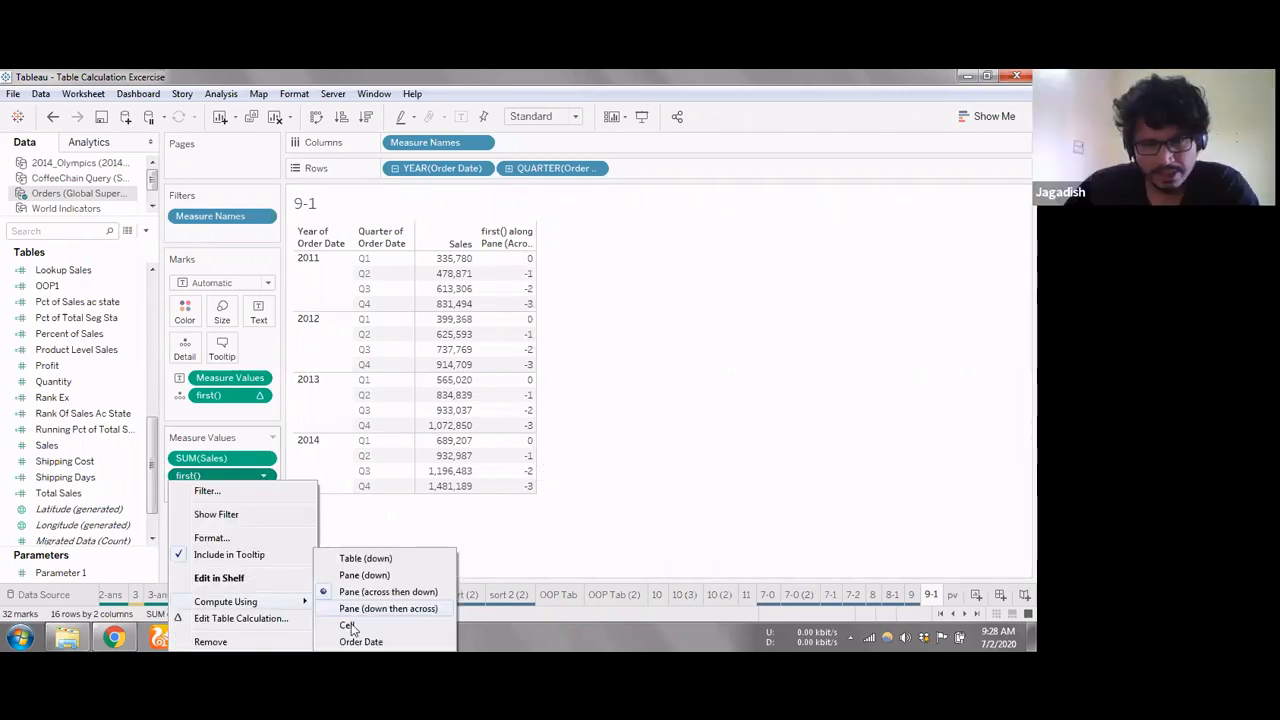
{"action": "left_click", "coordinate": [346, 625]}
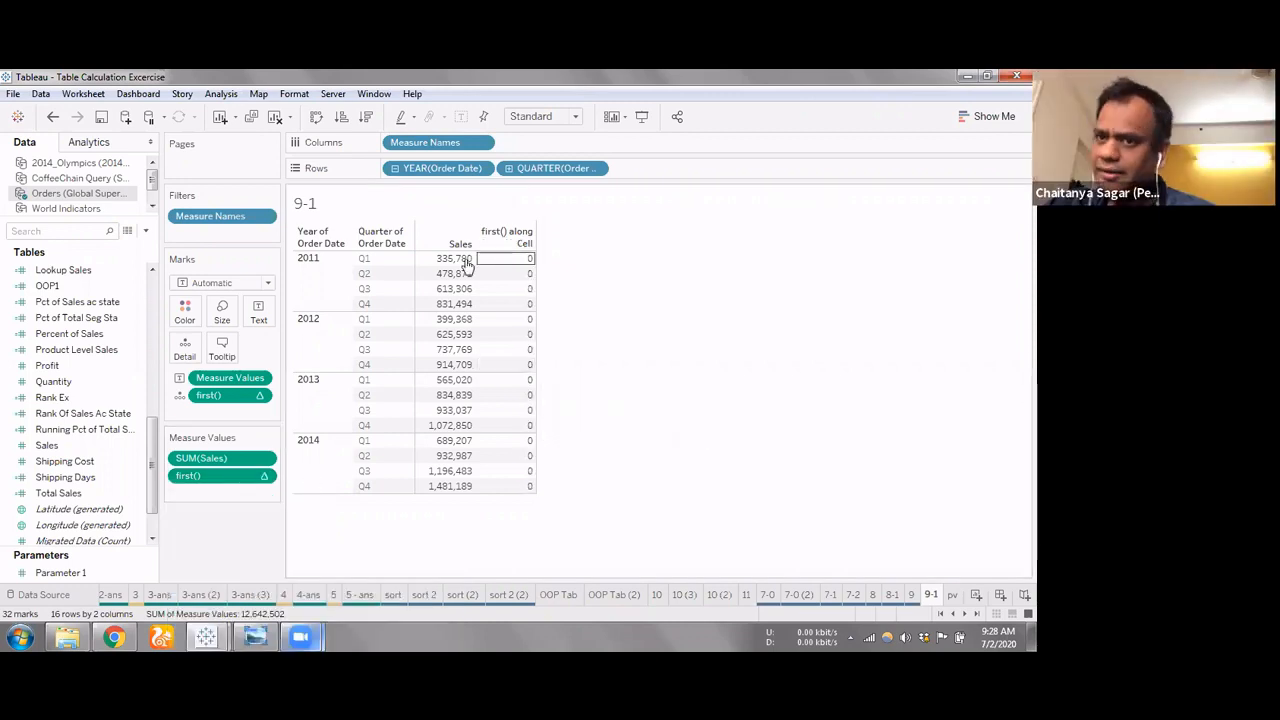
Set the first() measure in the measure values to compute using Order Date
{"action": "left_click", "coordinate": [265, 477]}
{"action": "mouse_move", "coordinate": [240, 602]}
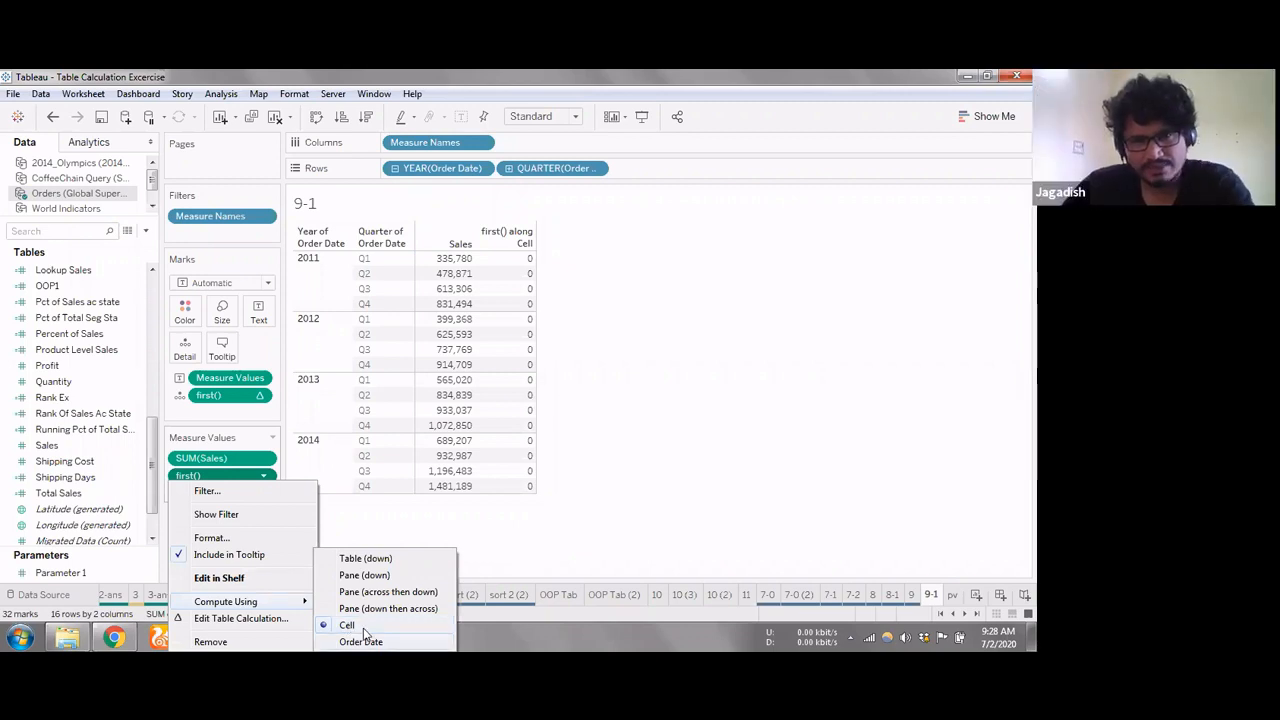
{"action": "left_click", "coordinate": [363, 636]}
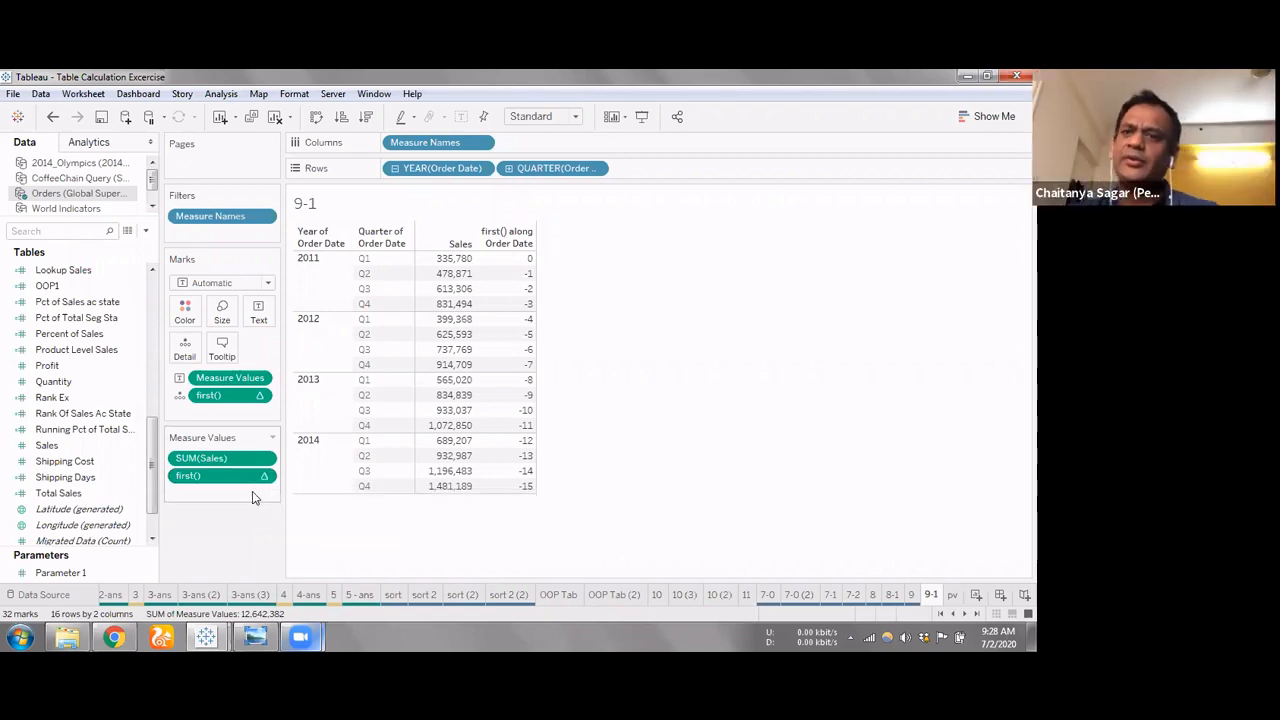
Add an ad-hoc last() calculation to the measure values below first()
{"action": "double_click", "coordinate": [249, 493]}
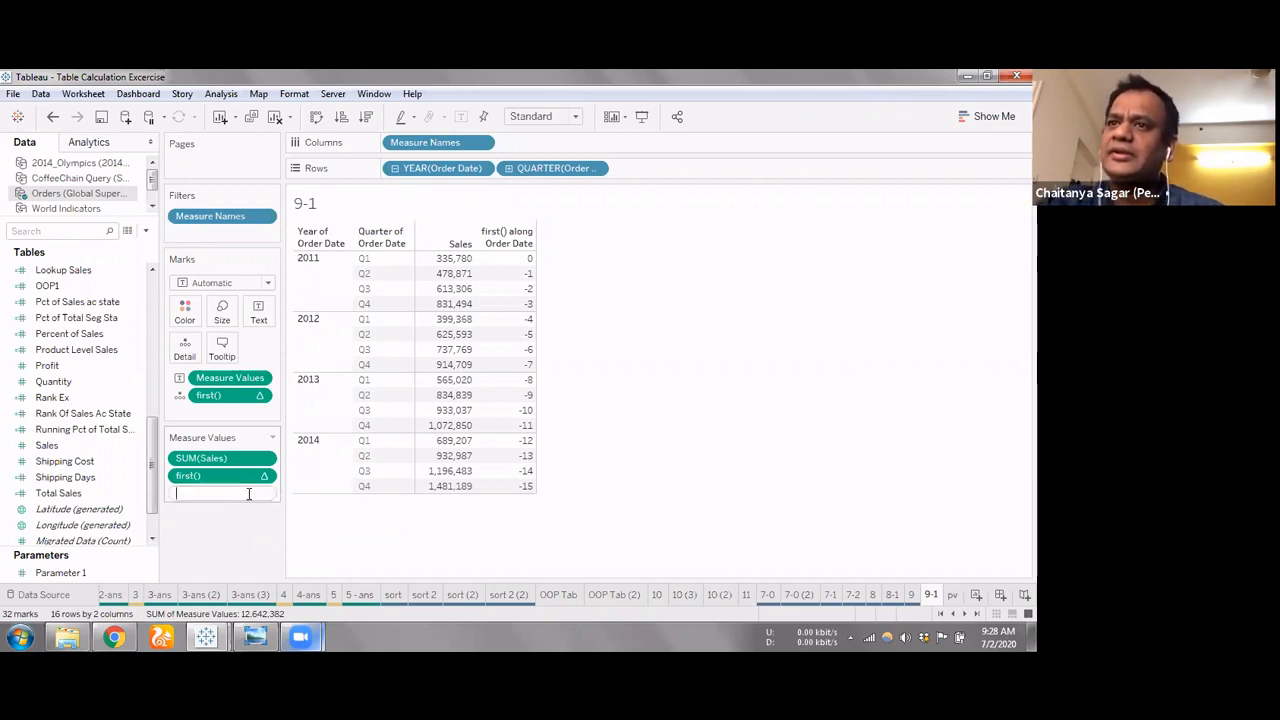
{"action": "type", "text": "l"}
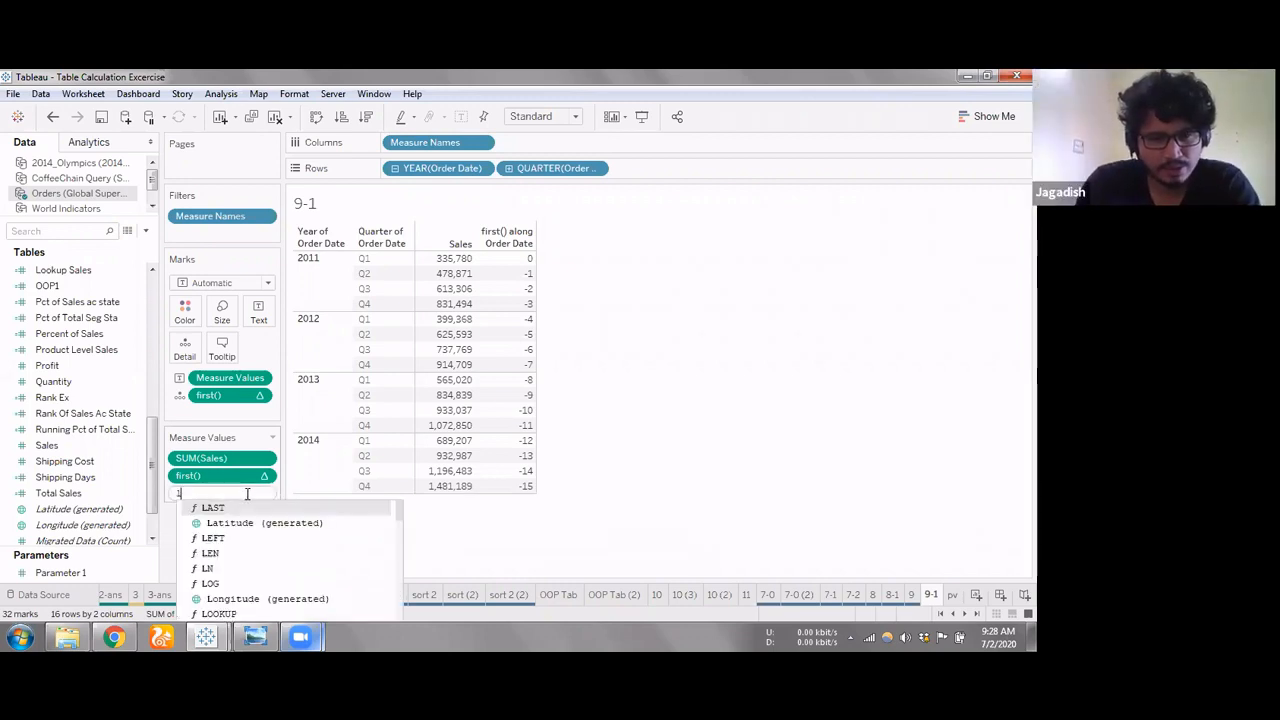
{"action": "type", "text": "ast()"}
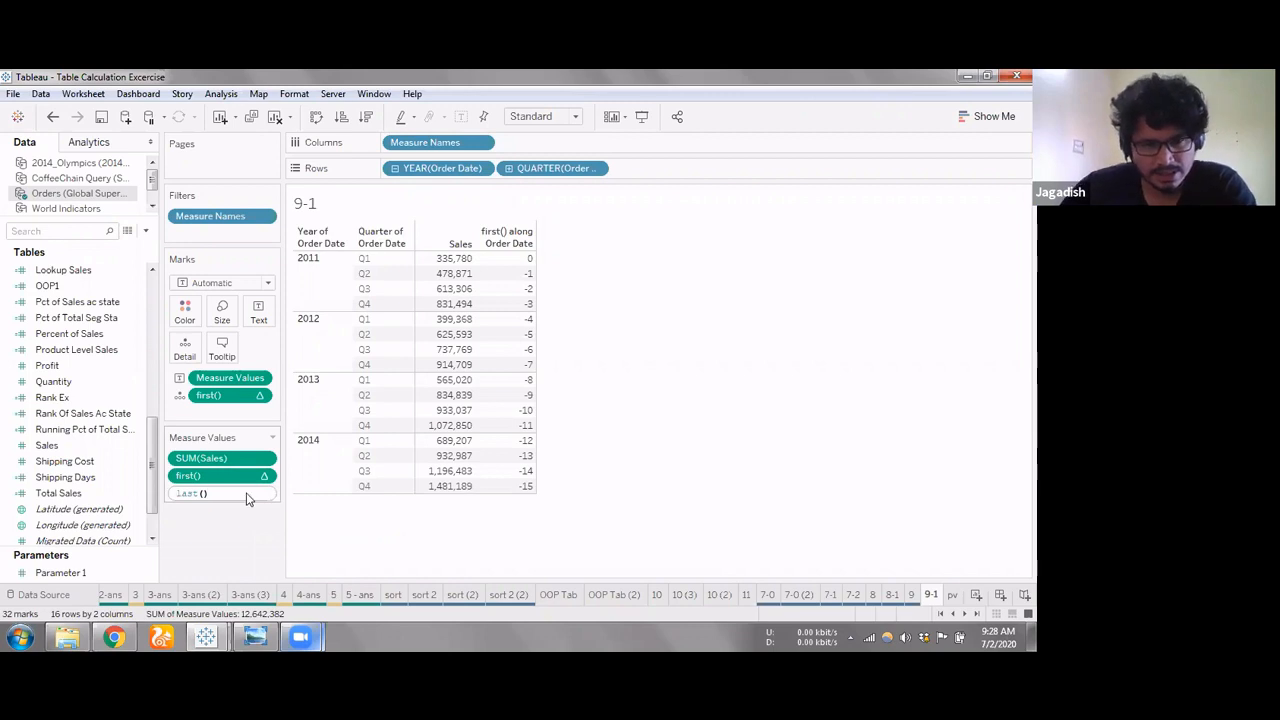
{"action": "key", "text": "Return"}
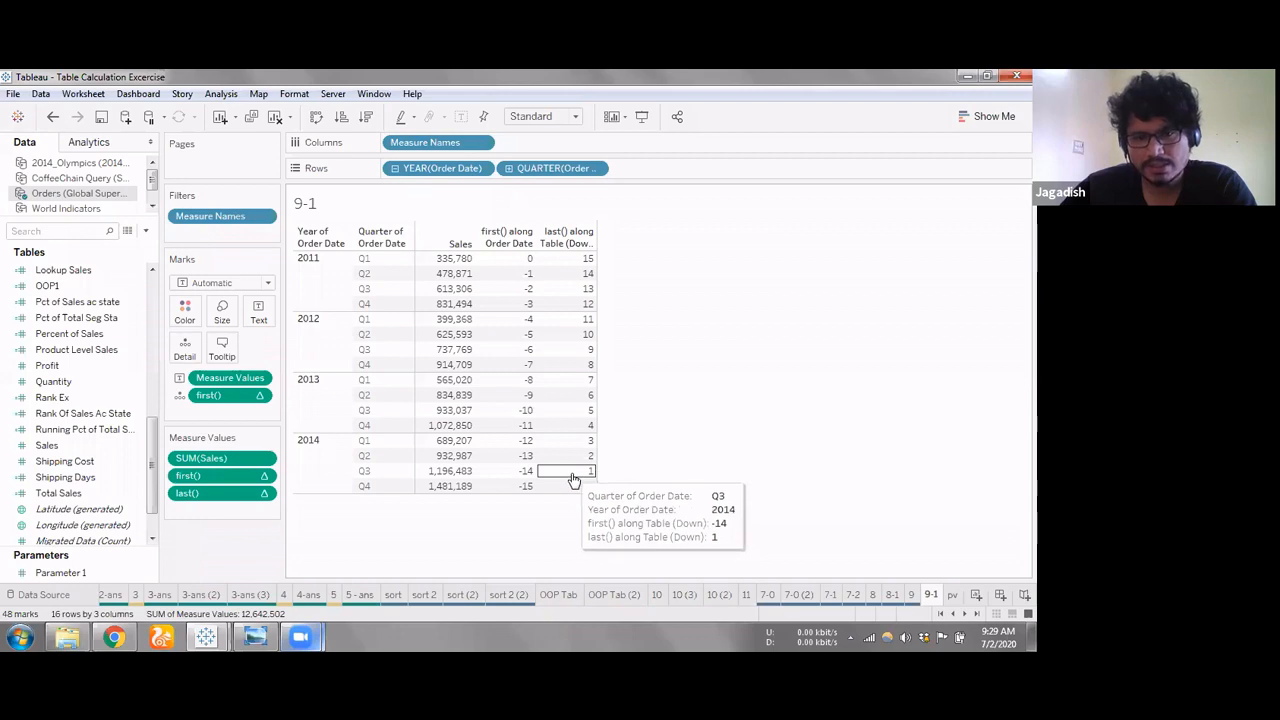
Set the last() measure to compute using Pane (down)
{"action": "left_click", "coordinate": [265, 496]}
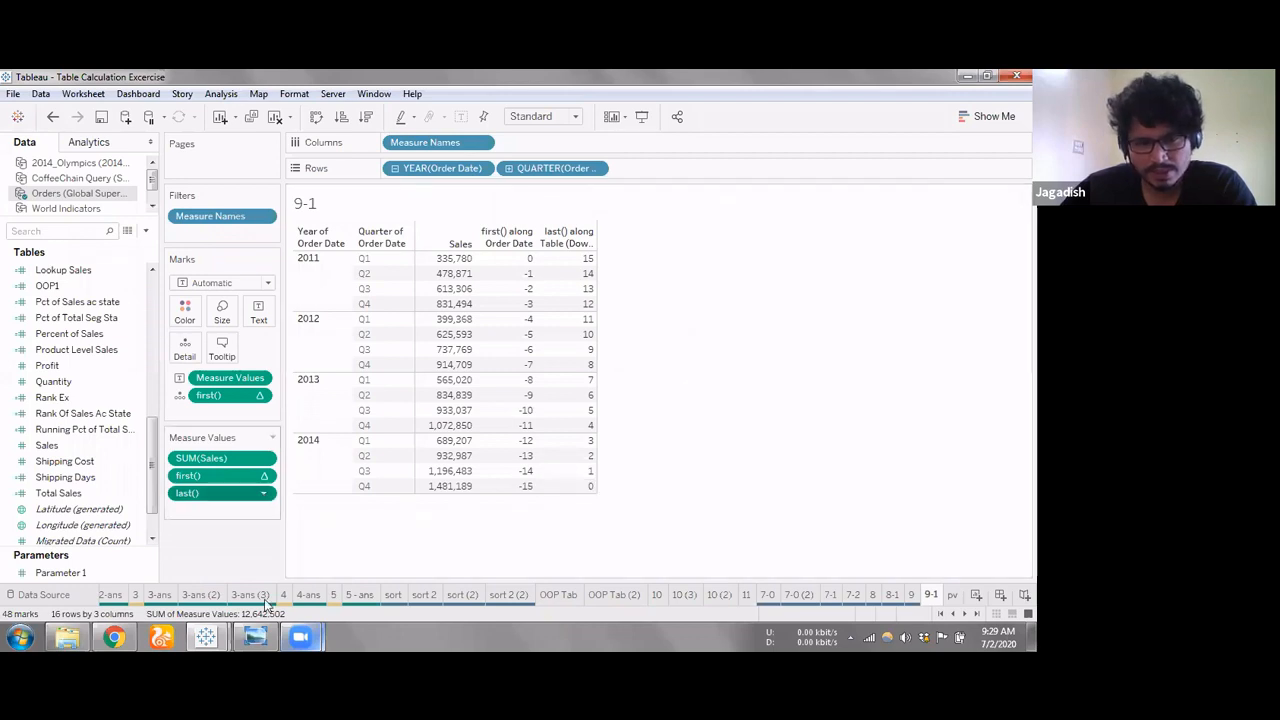
{"action": "mouse_move", "coordinate": [300, 601]}
{"action": "left_click", "coordinate": [366, 572]}
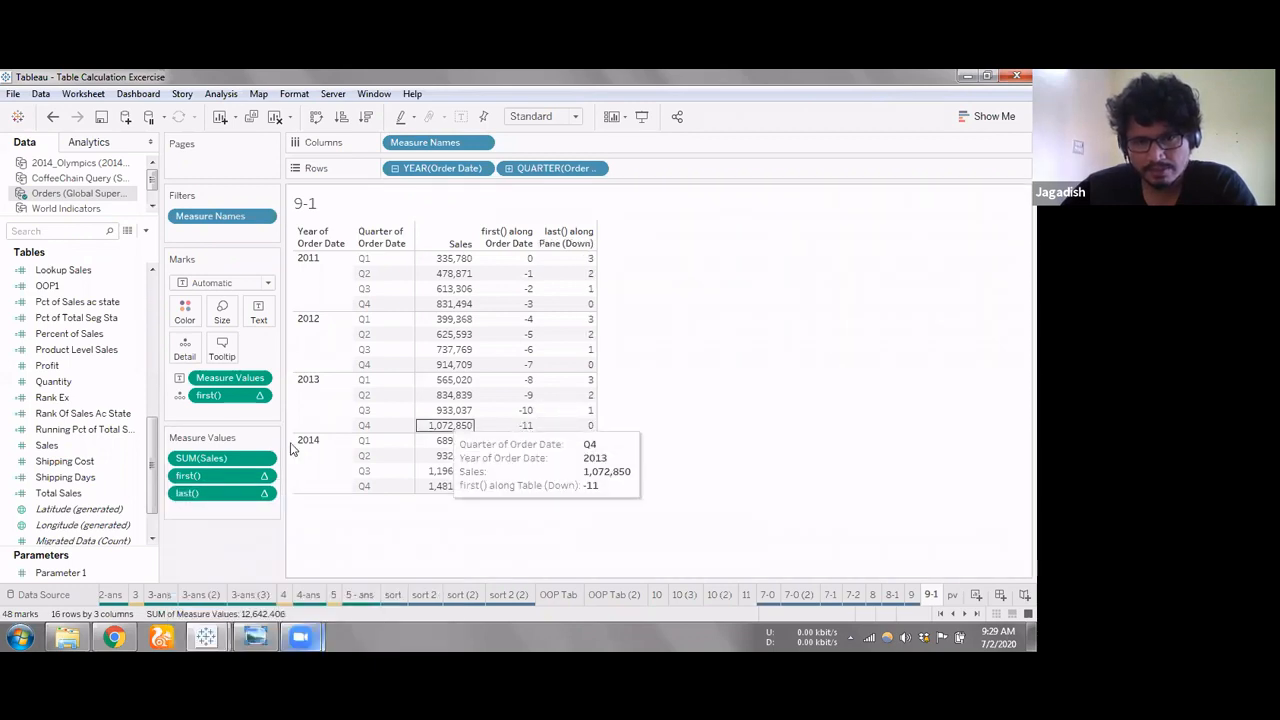
{"action": "left_click", "coordinate": [591, 428]}
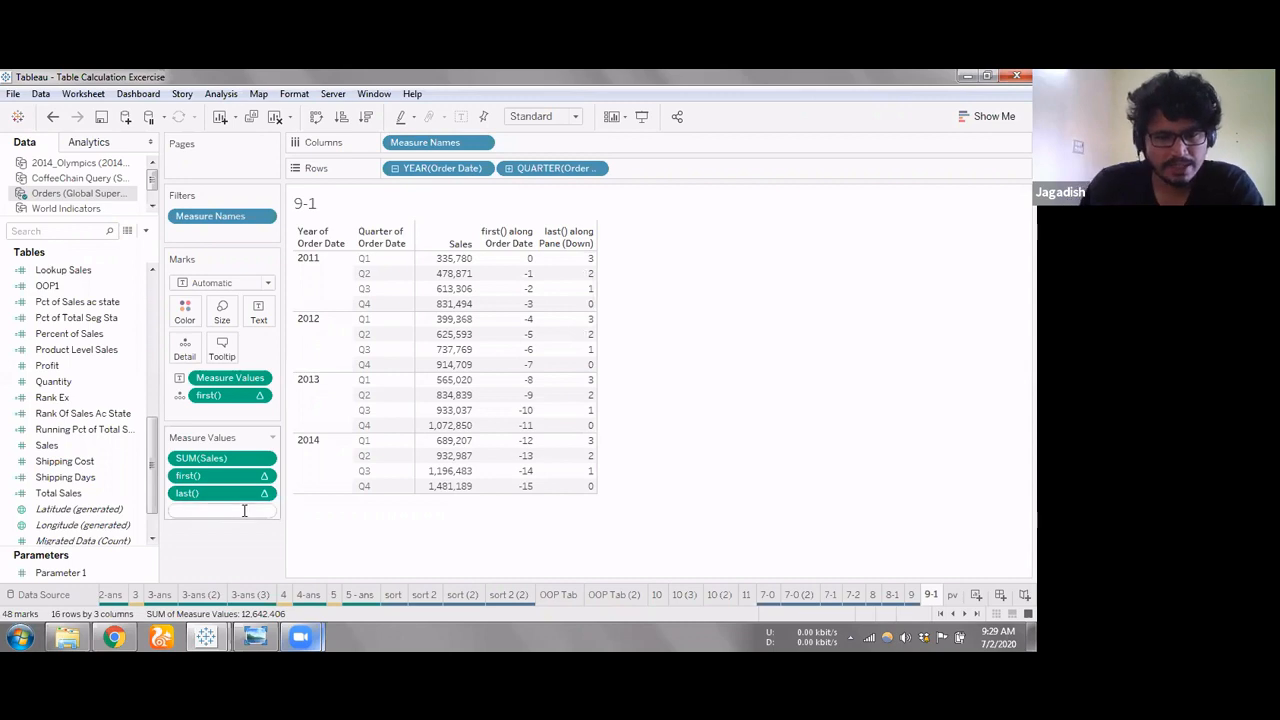
Add an ad-hoc index() calculation to the measure values below last()
{"action": "double_click", "coordinate": [244, 511]}
{"action": "type", "text": "index()"}
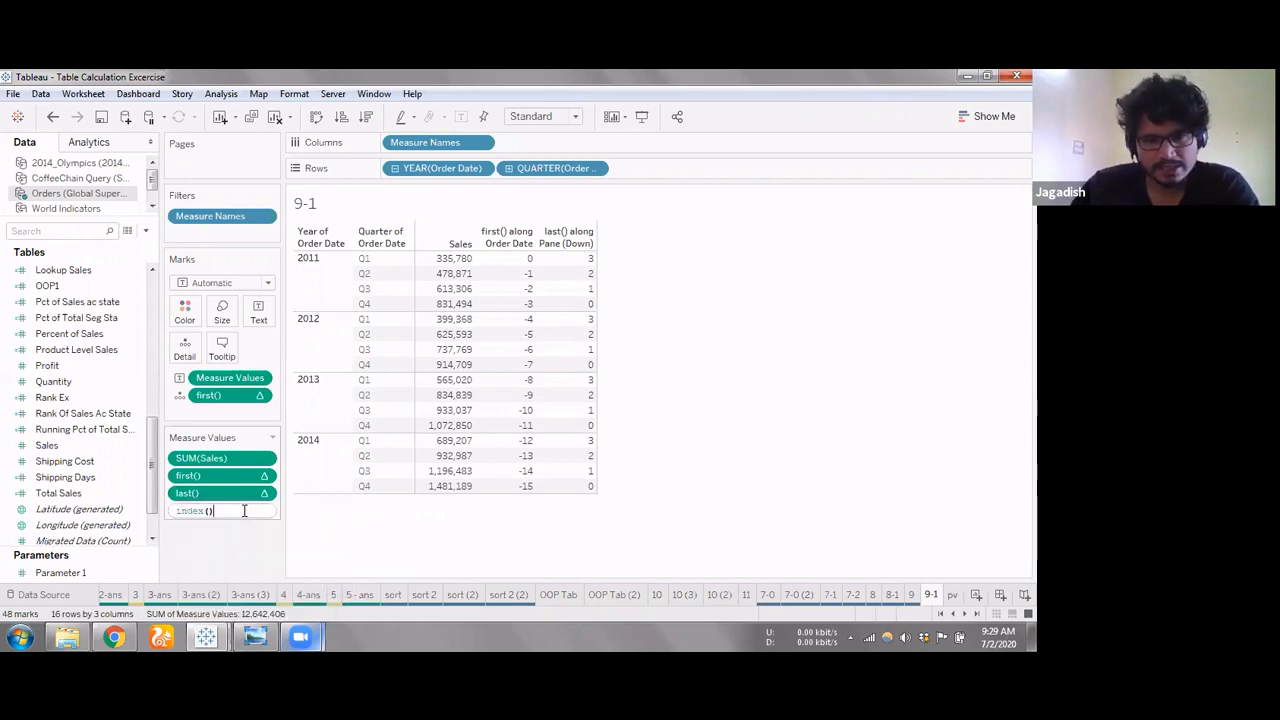
{"action": "key", "text": "Return"}
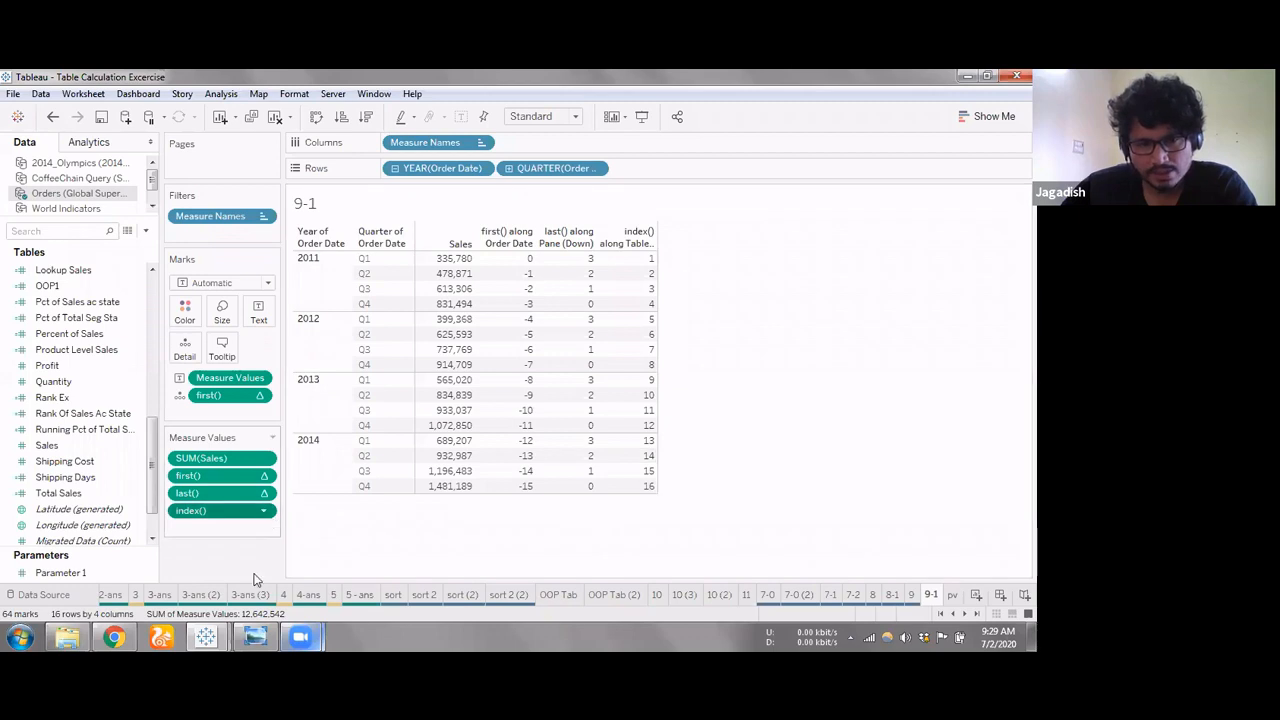
Set the index() measure to compute using Pane (down) and move it between Sales and first() in the measure values
{"action": "right_click", "coordinate": [200, 476]}
{"action": "mouse_move", "coordinate": [300, 601]}
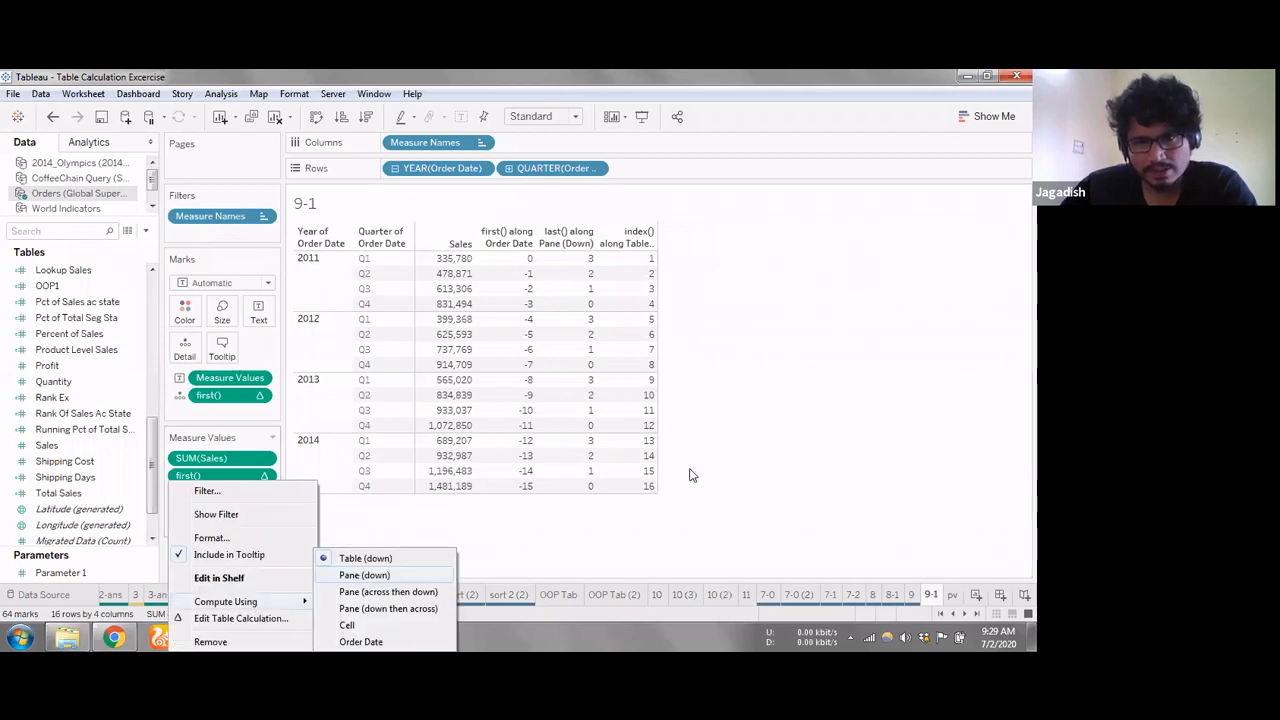
{"action": "left_click", "coordinate": [365, 575]}
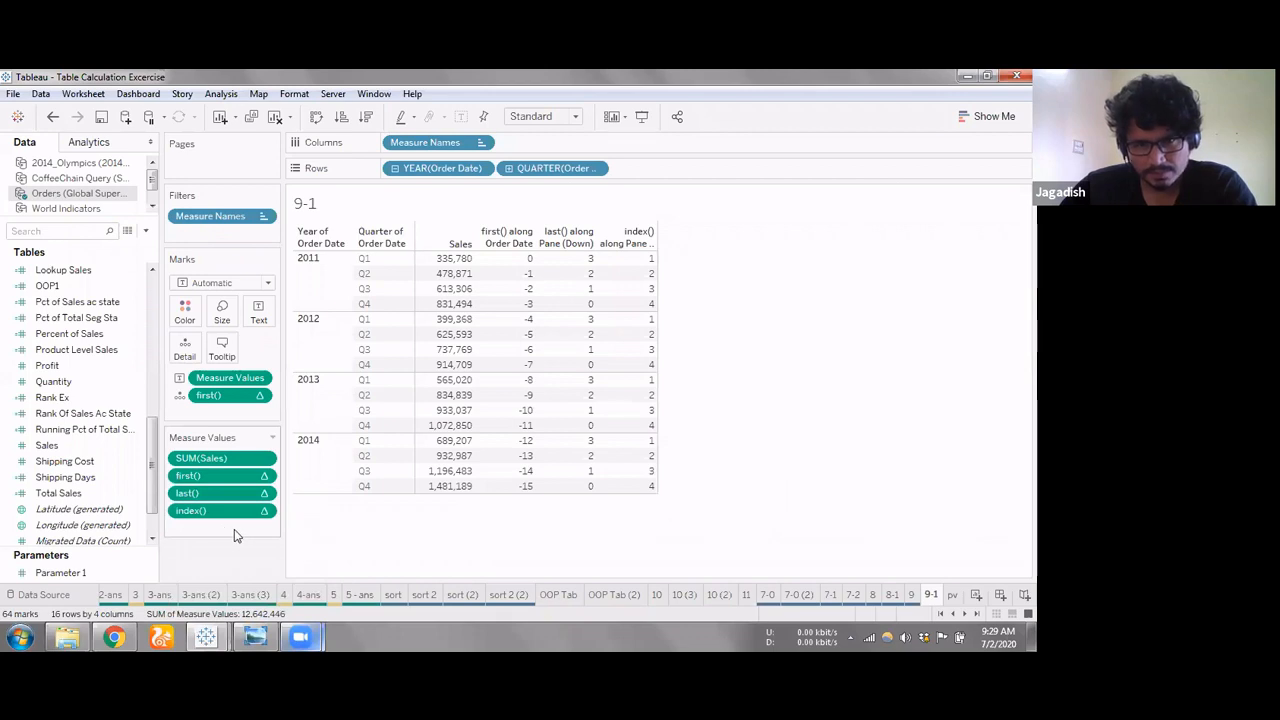
{"action": "left_click_drag", "start_coordinate": [207, 504], "coordinate": [211, 467]}
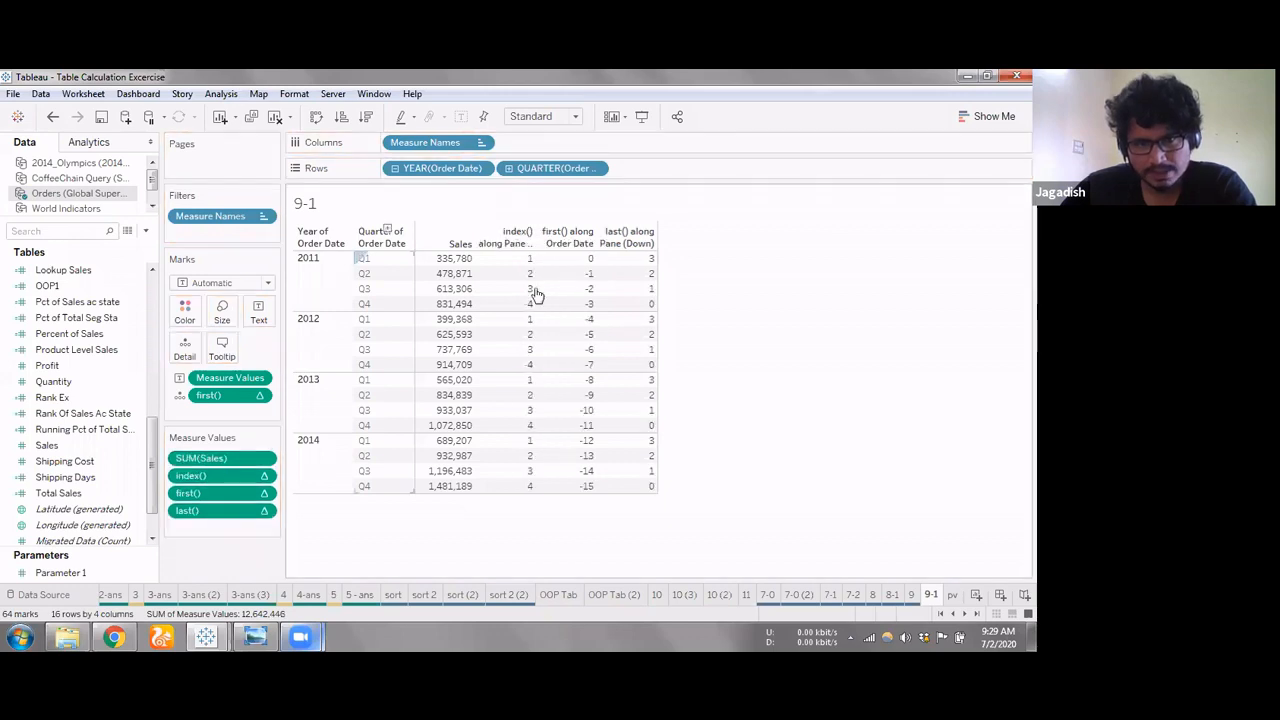
{"action": "mouse_move", "coordinate": [536, 313]}
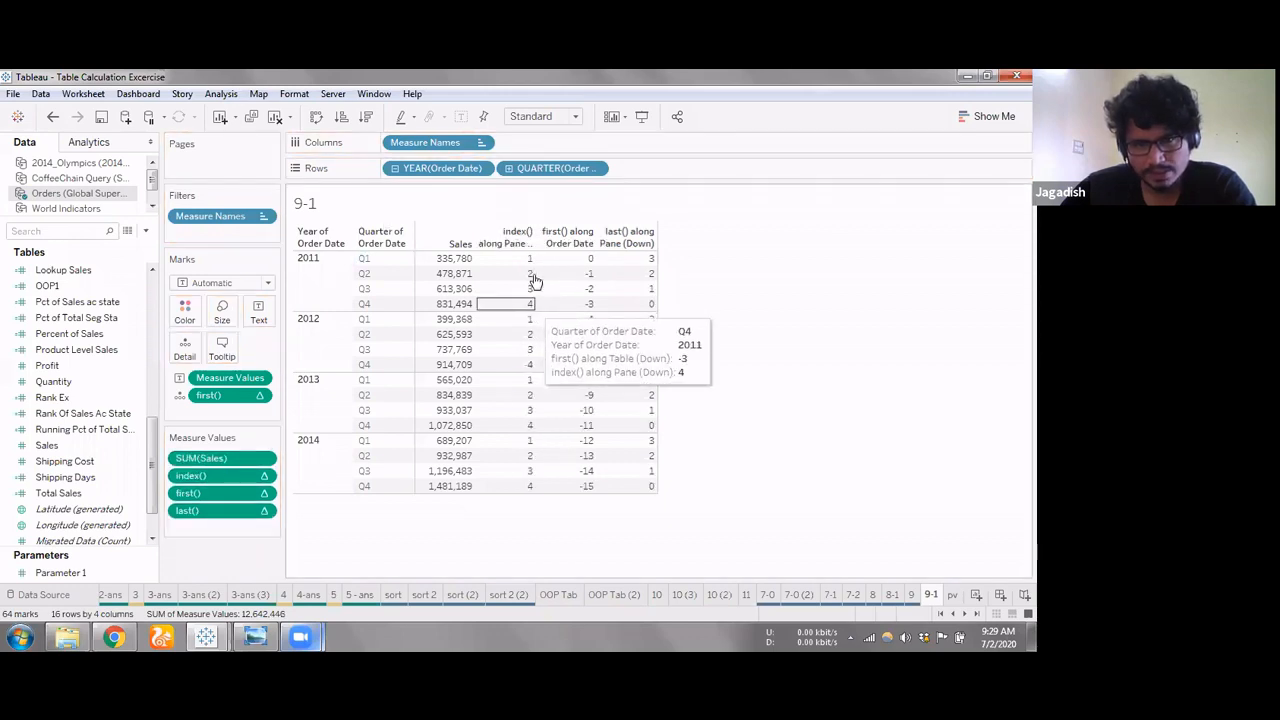
{"action": "mouse_move", "coordinate": [530, 262]}
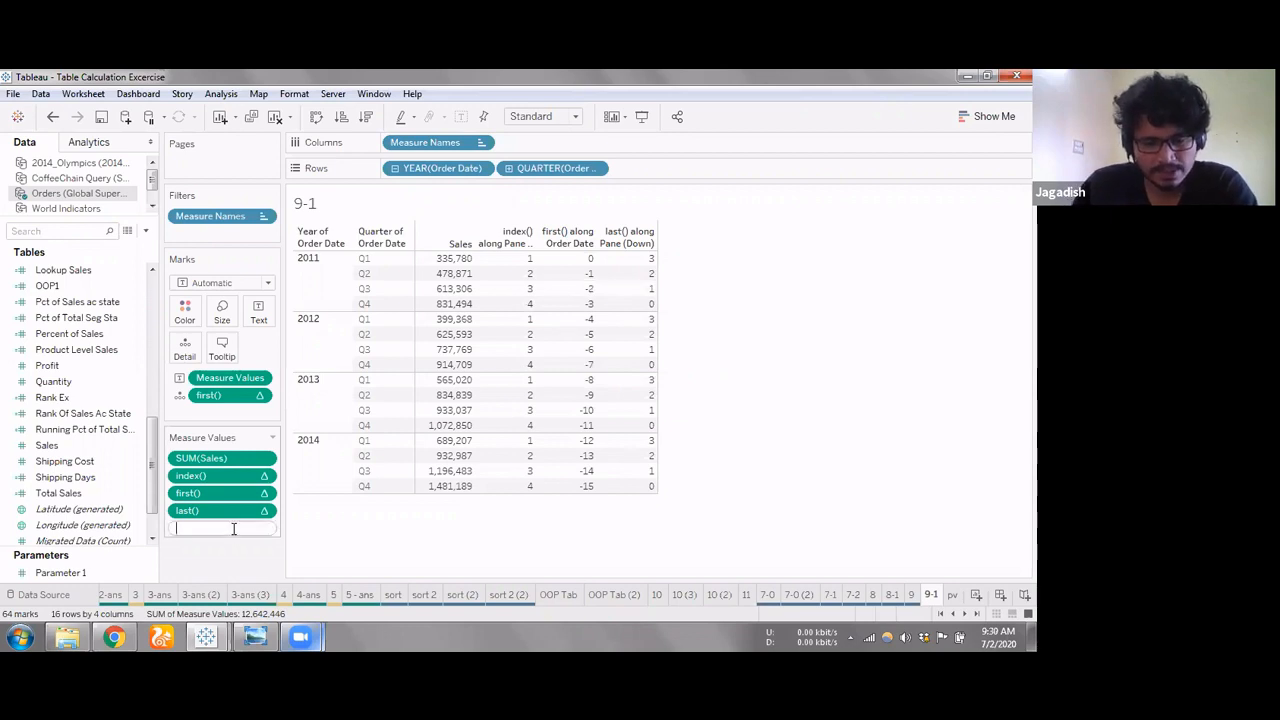
Add an ad-hoc size() calculation below last() in the measure values and set it to compute using Pane (down)
{"action": "type", "text": "size()"}
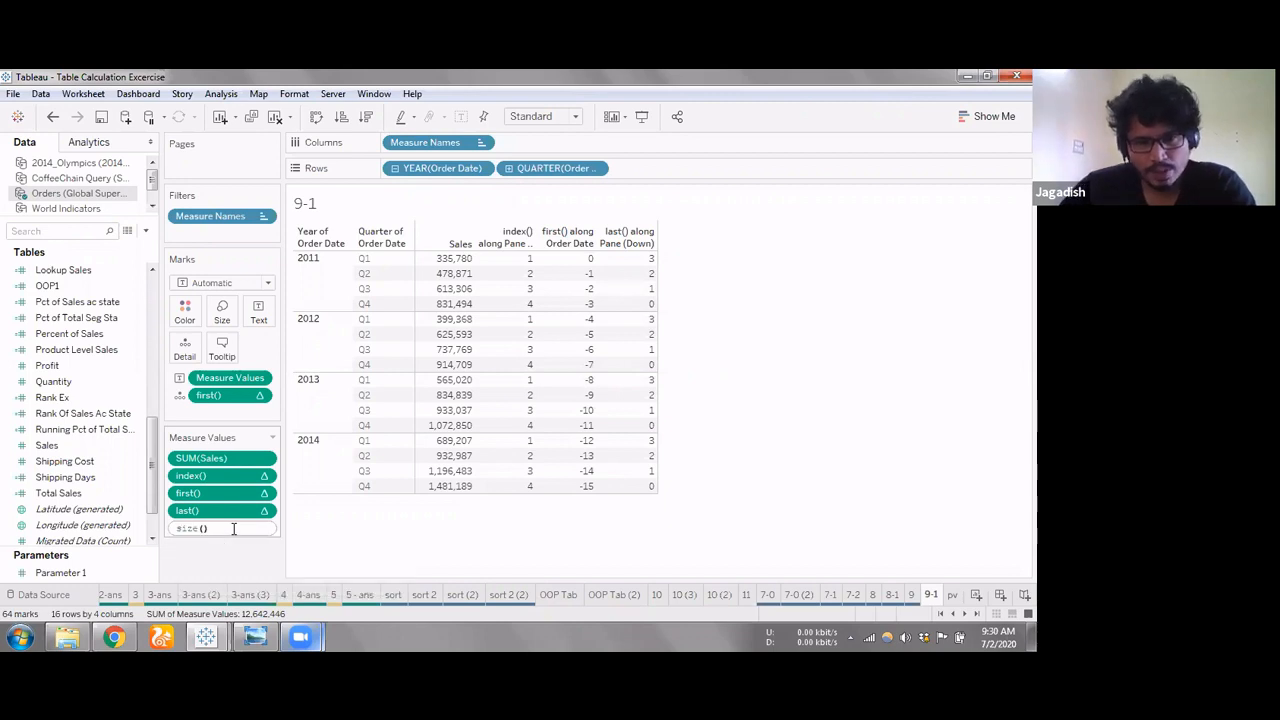
{"action": "key", "text": "Return"}
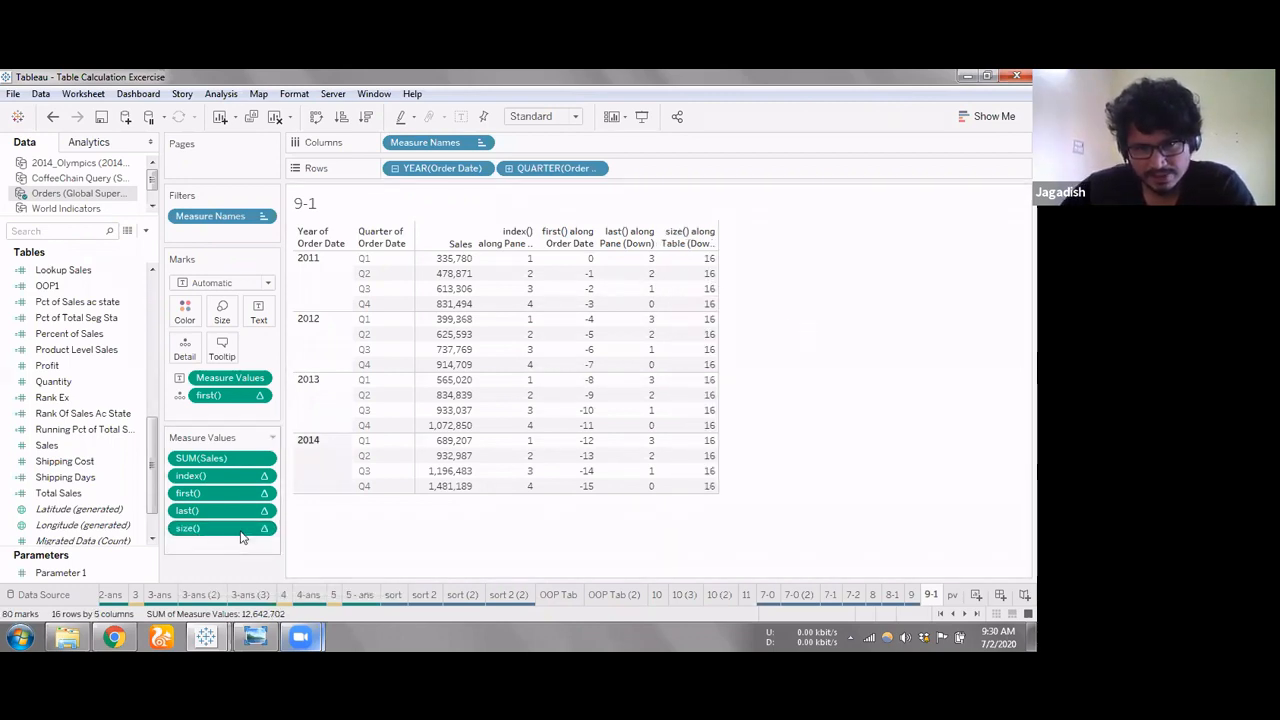
{"action": "left_click", "coordinate": [562, 289]}
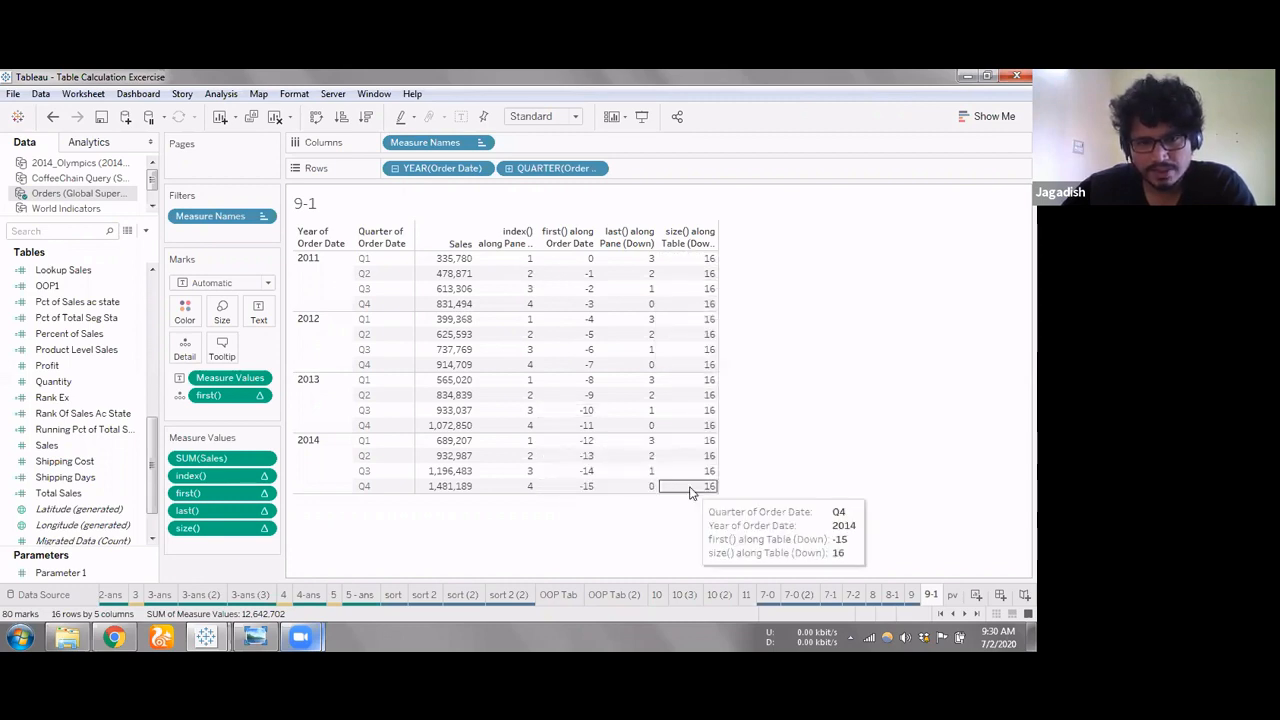
{"action": "right_click", "coordinate": [265, 530]}
{"action": "mouse_move", "coordinate": [300, 601]}
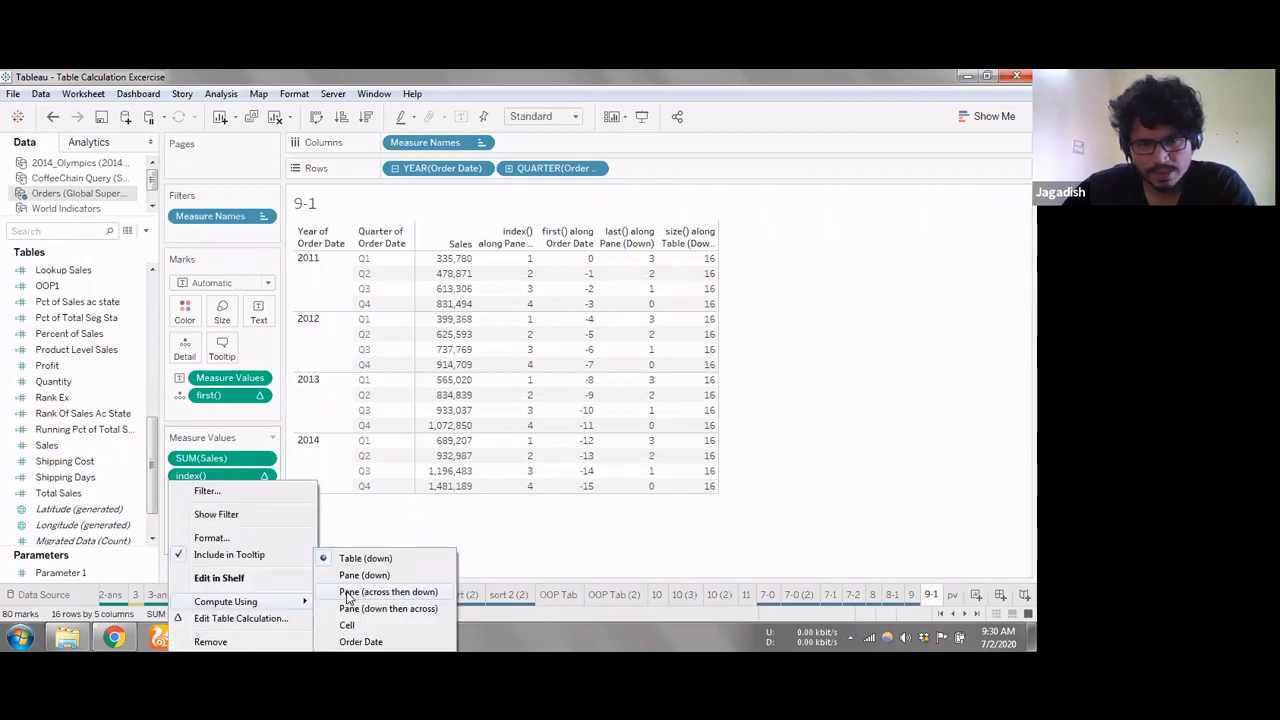
{"action": "left_click", "coordinate": [363, 576]}
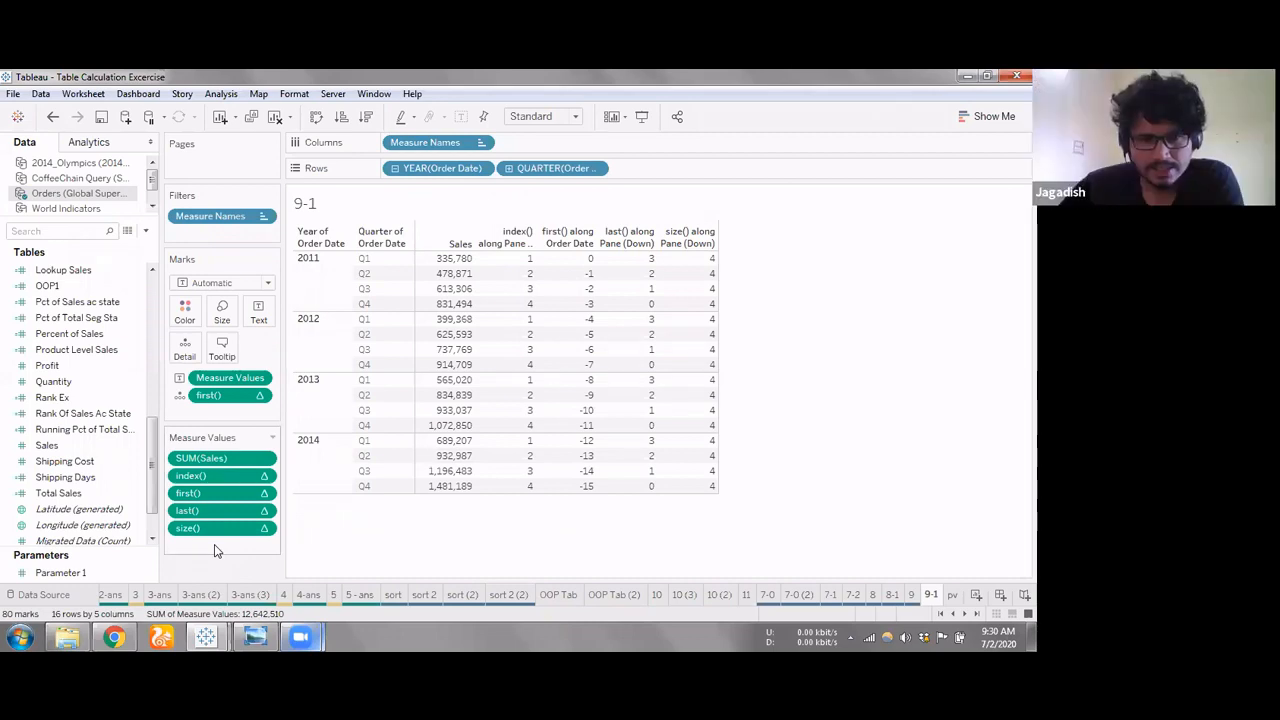
{"action": "left_click", "coordinate": [198, 476]}
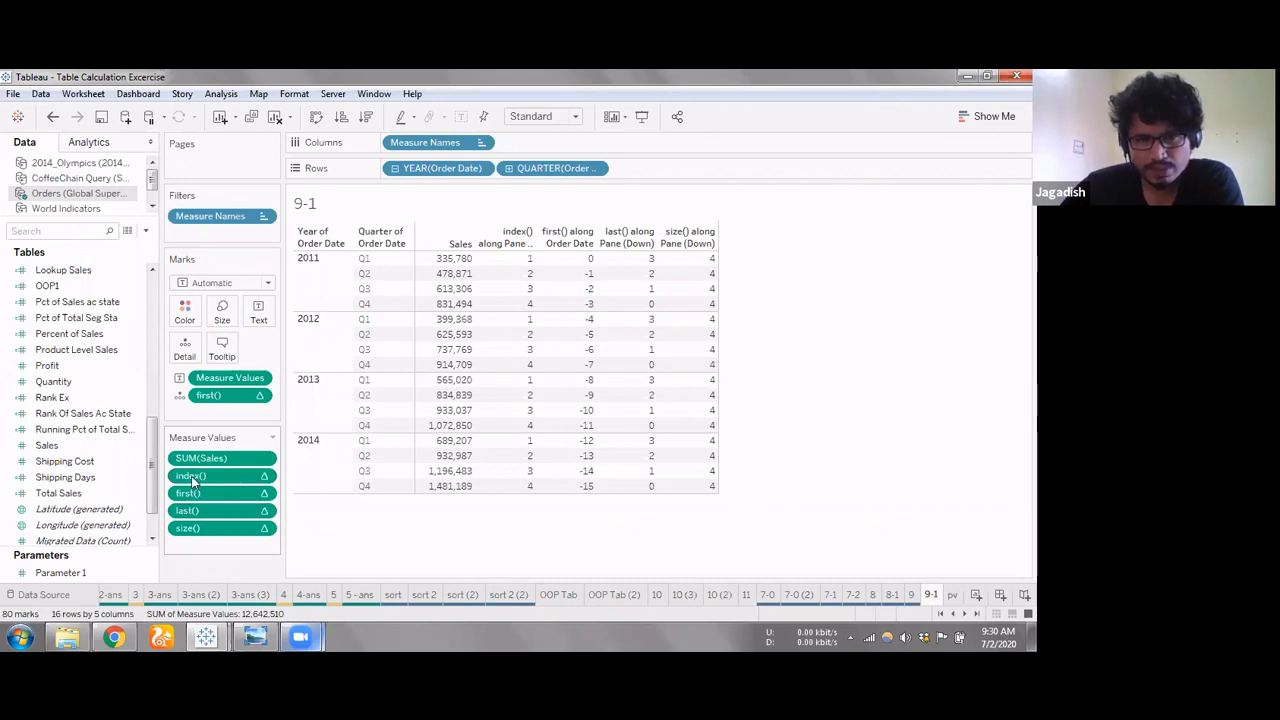
{"action": "left_click", "coordinate": [193, 492]}
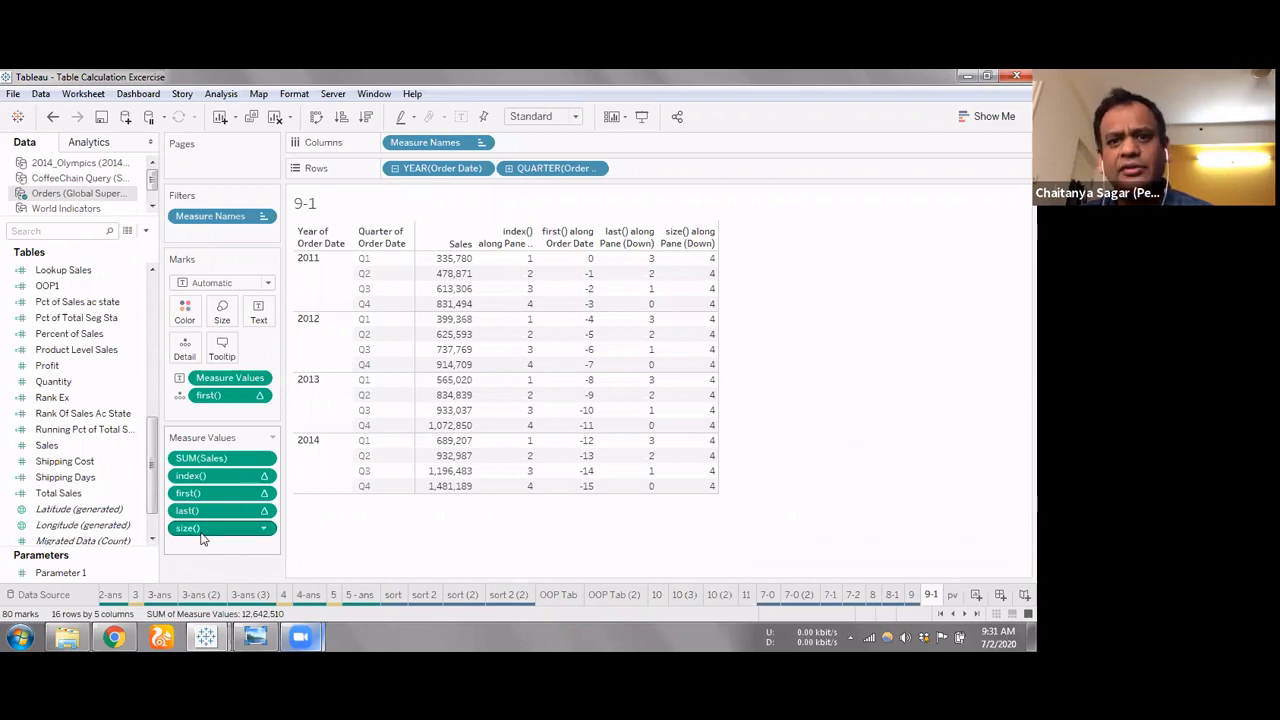
{"action": "mouse_move", "coordinate": [201, 539]}
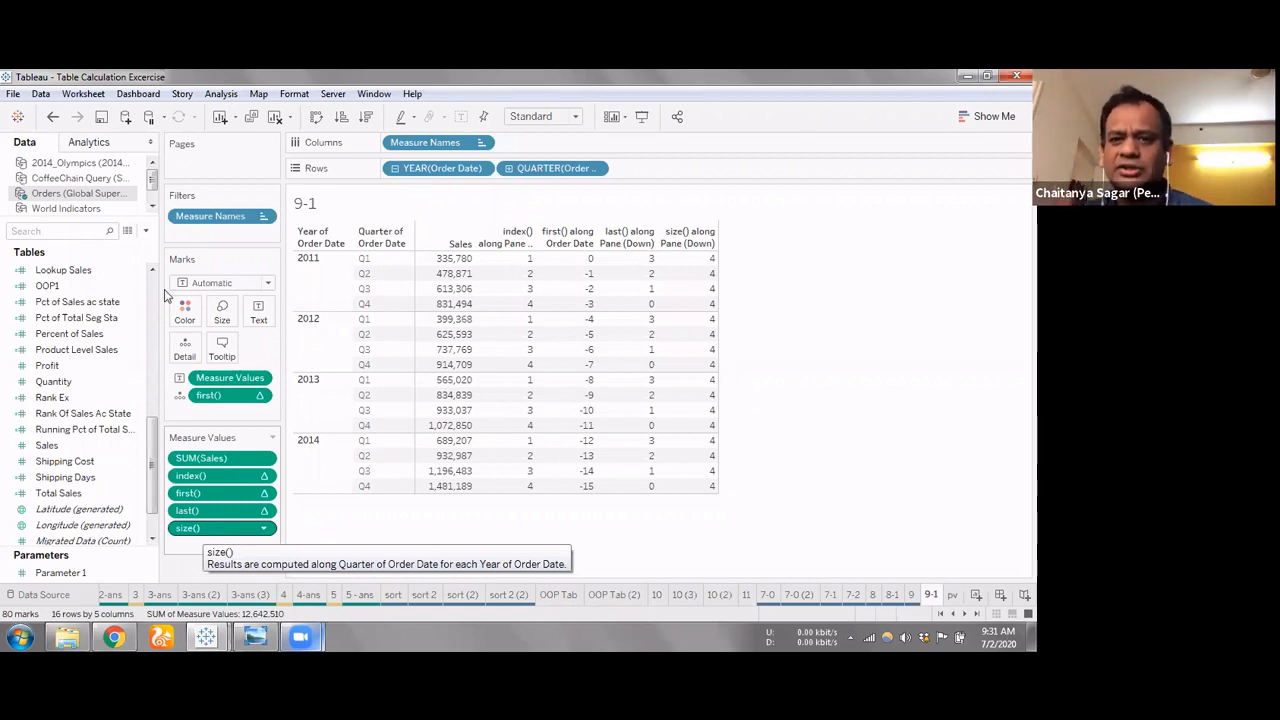
Create a new calculated field on the Orders data source and name it Calculation
{"action": "right_click", "coordinate": [105, 254]}
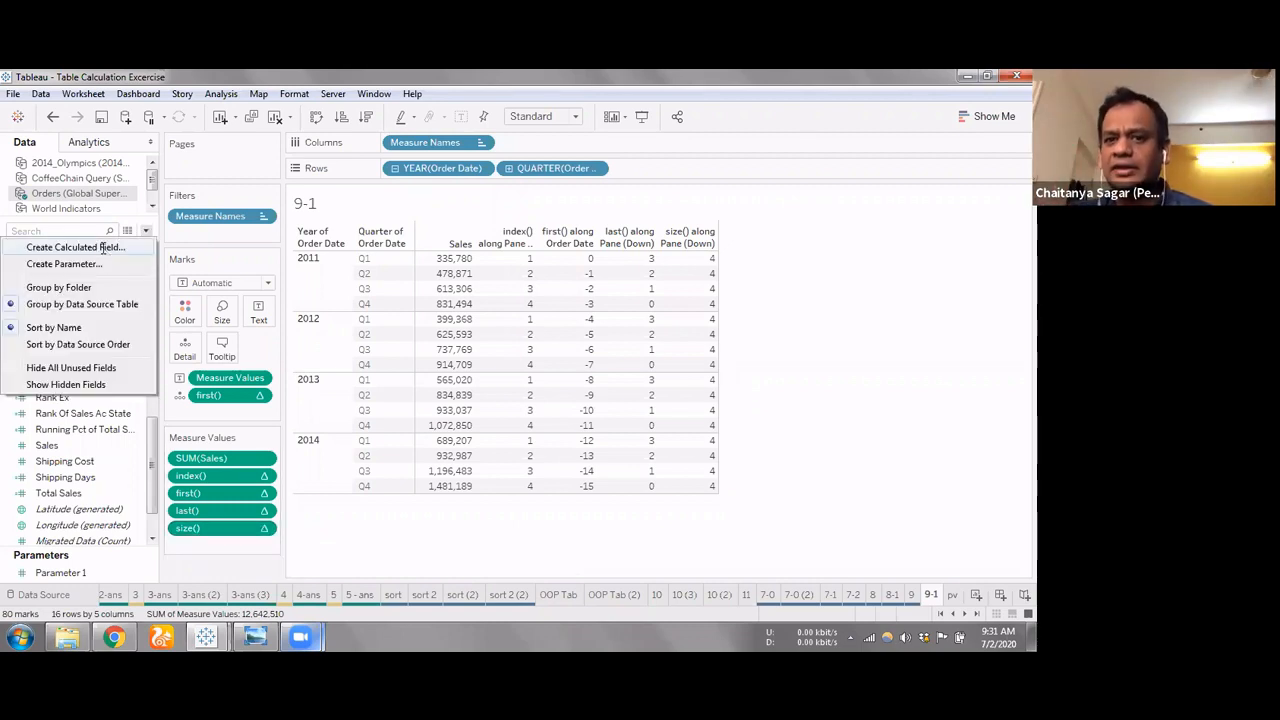
{"action": "left_click", "coordinate": [104, 248]}
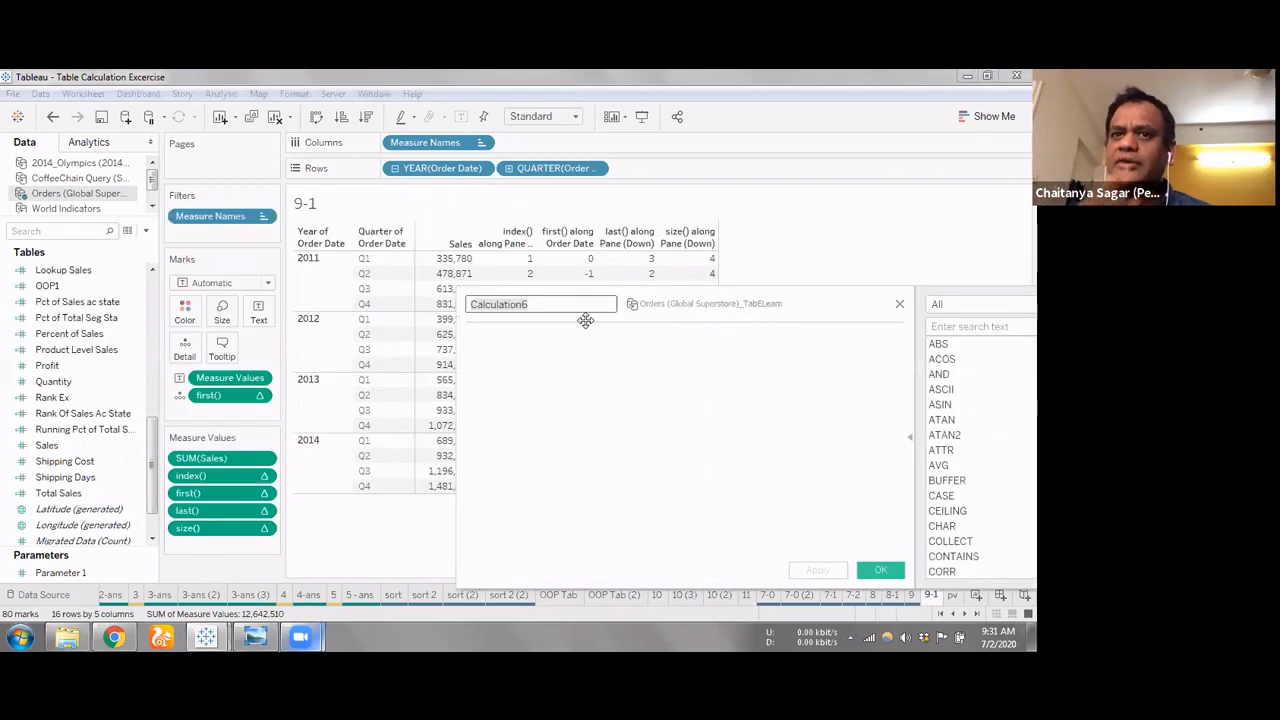
{"action": "left_click_drag", "start_coordinate": [586, 320], "coordinate": [768, 295]}
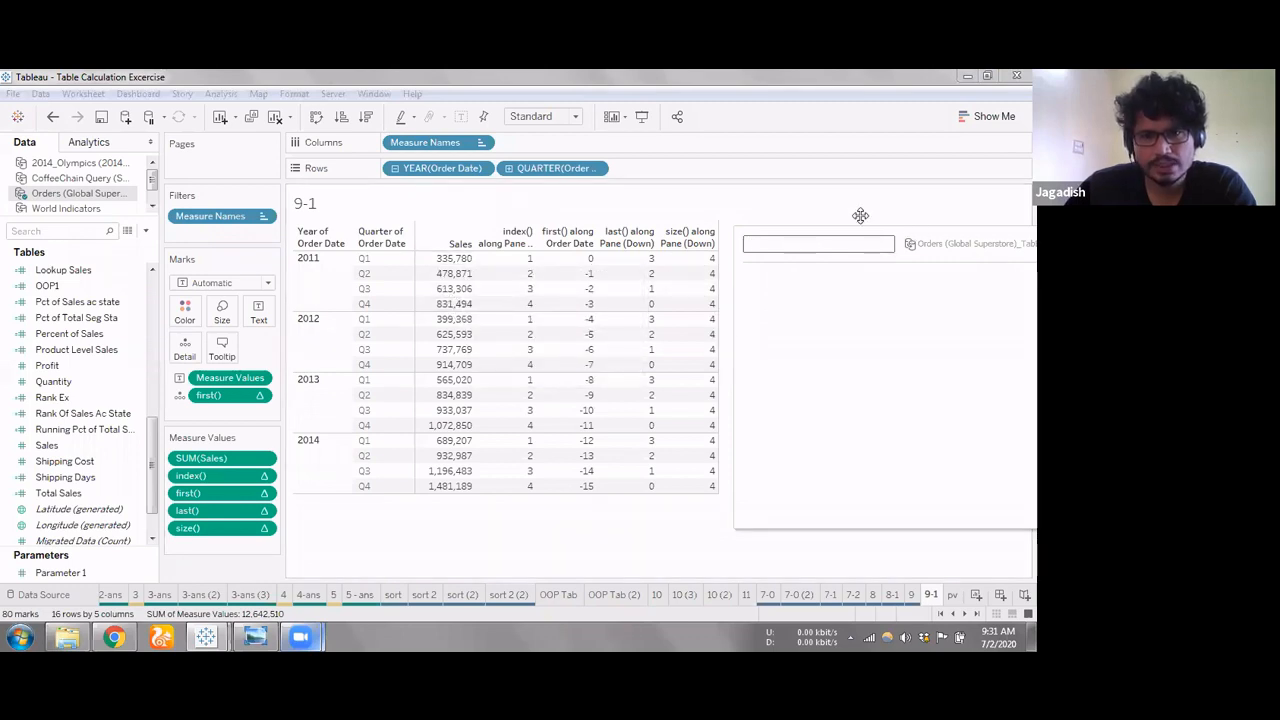
{"action": "left_click_drag", "start_coordinate": [915, 235], "coordinate": [859, 213]}
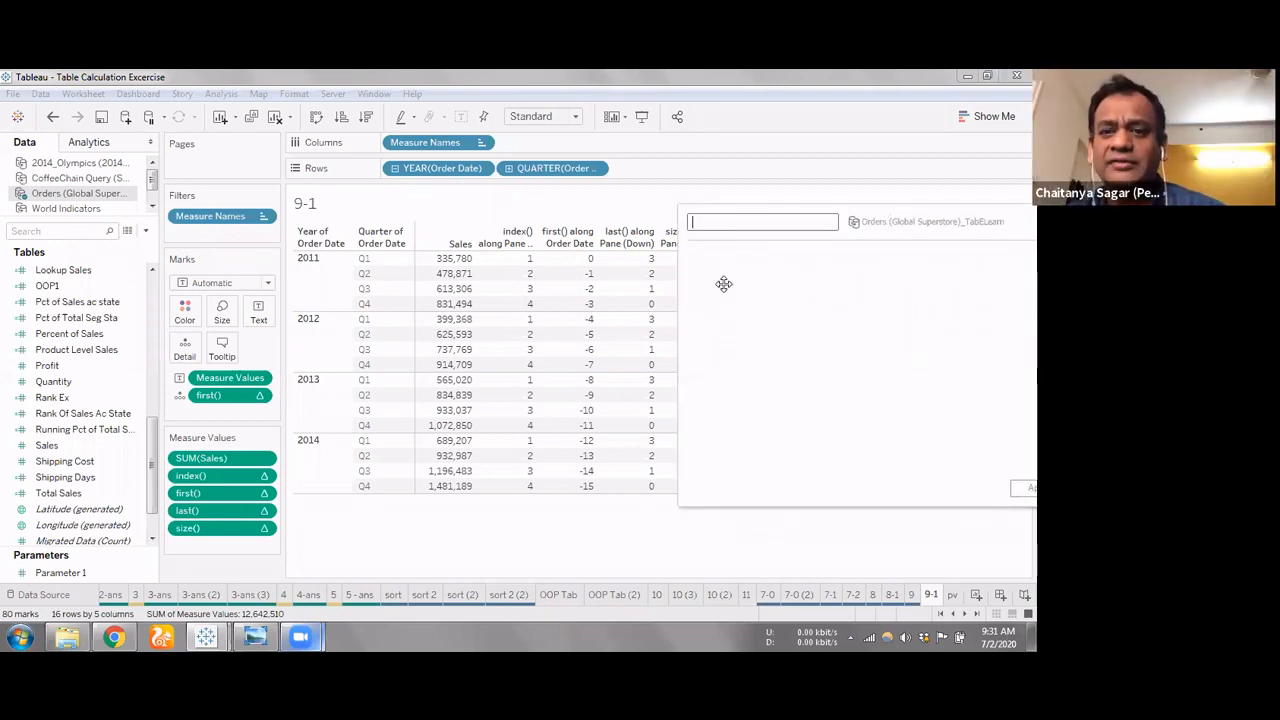
{"action": "left_click_drag", "start_coordinate": [1020, 222], "coordinate": [997, 328]}
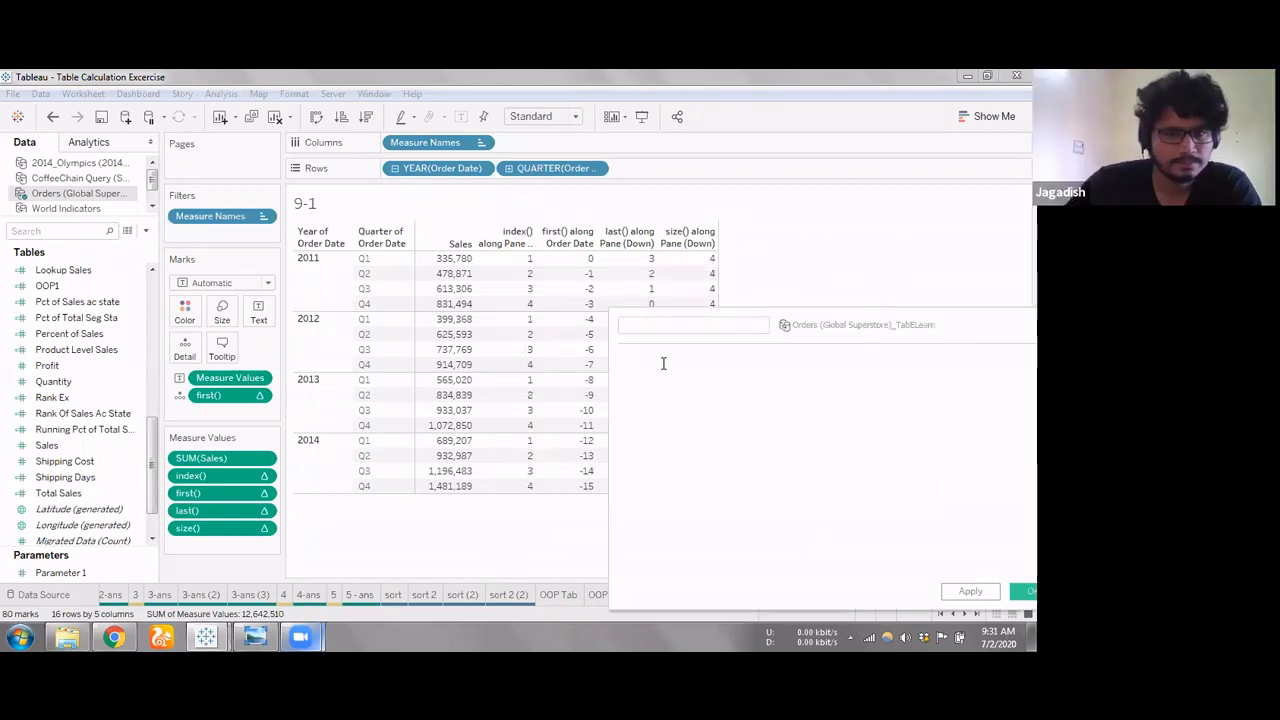
{"action": "left_click", "coordinate": [660, 326]}
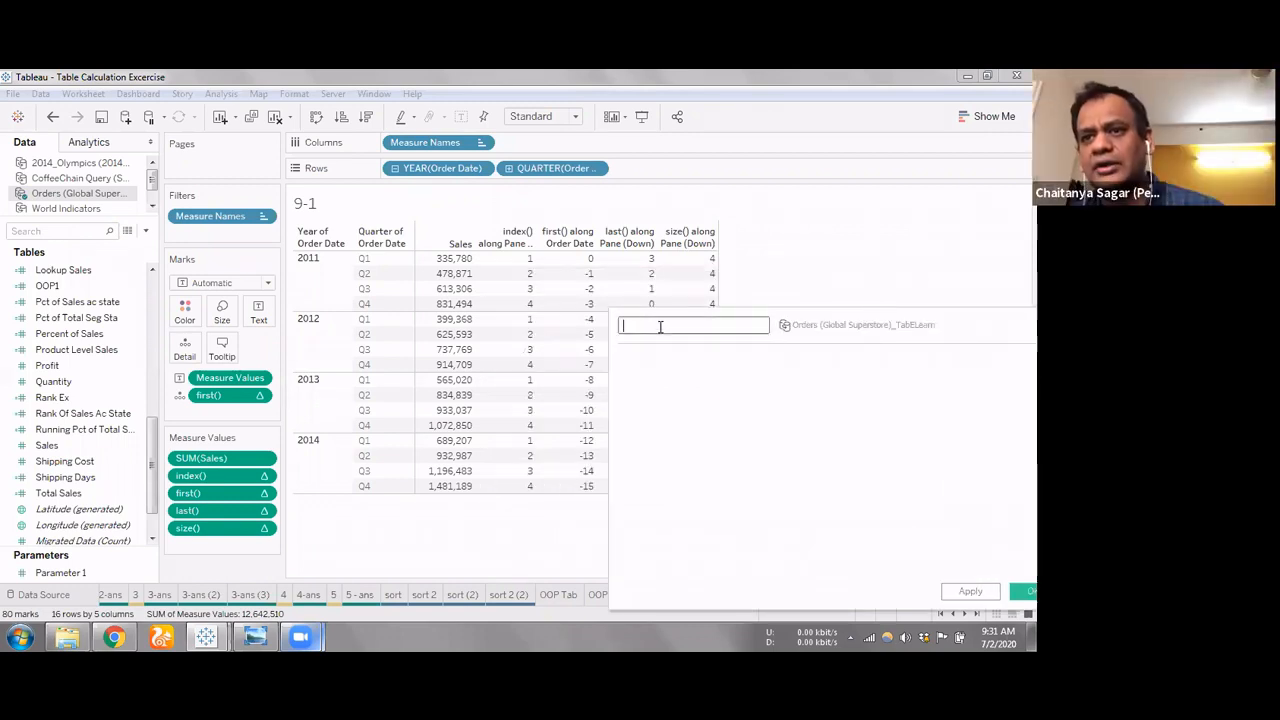
{"action": "type", "text": "Calculation"}
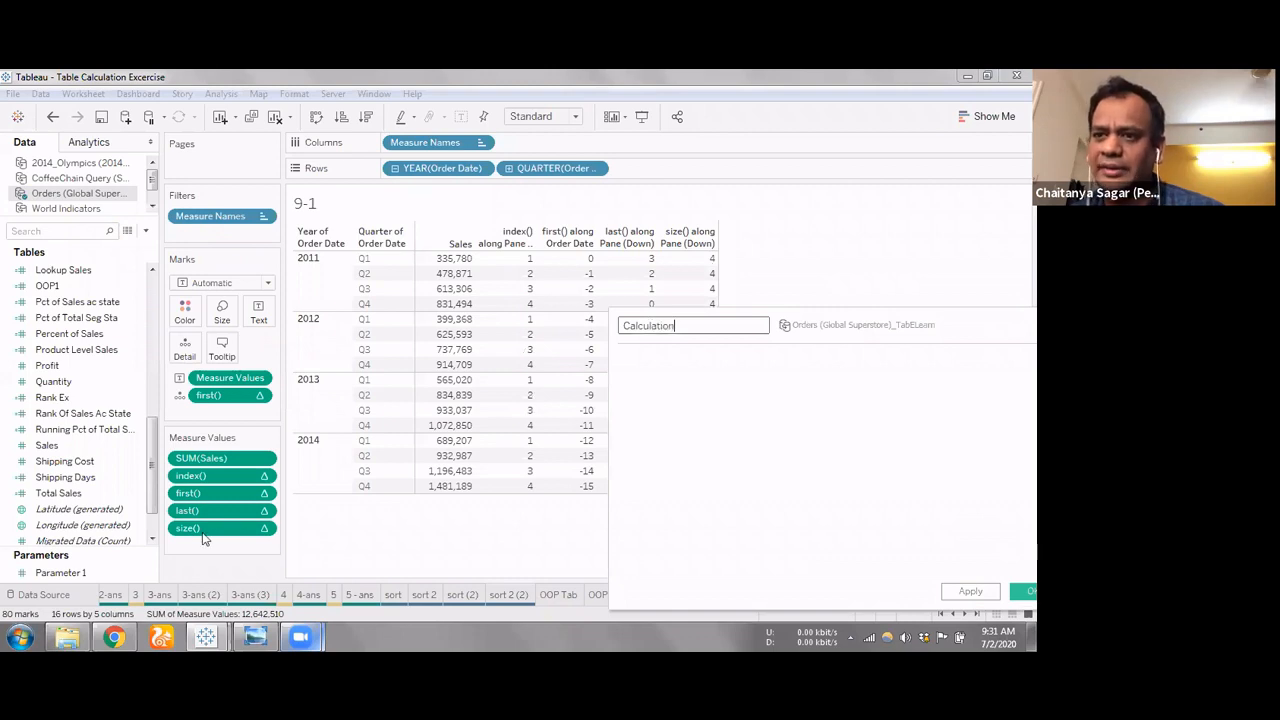
Enter size() as the formula of the Calculation field and save the field
{"action": "left_click_drag", "start_coordinate": [204, 539], "coordinate": [829, 289]}
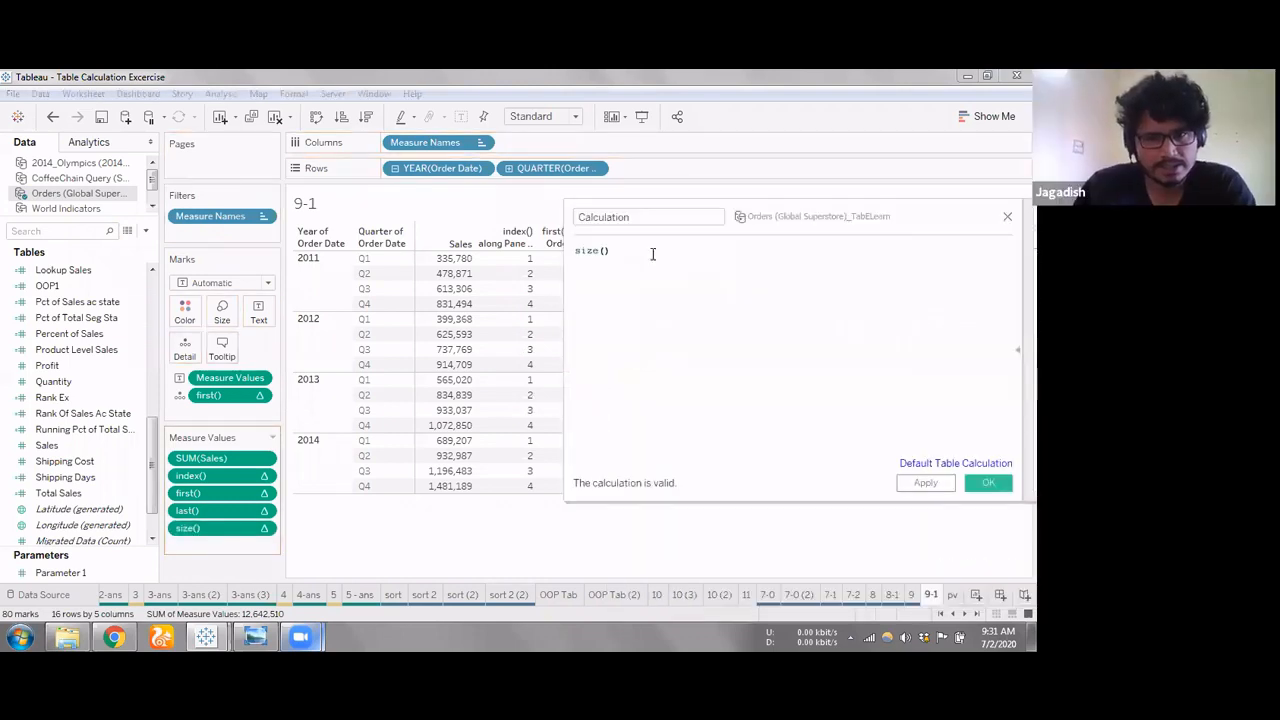
{"action": "key", "text": "ctrl+a"}
{"action": "key", "text": "BackSpace"}
{"action": "type", "text": "size"}
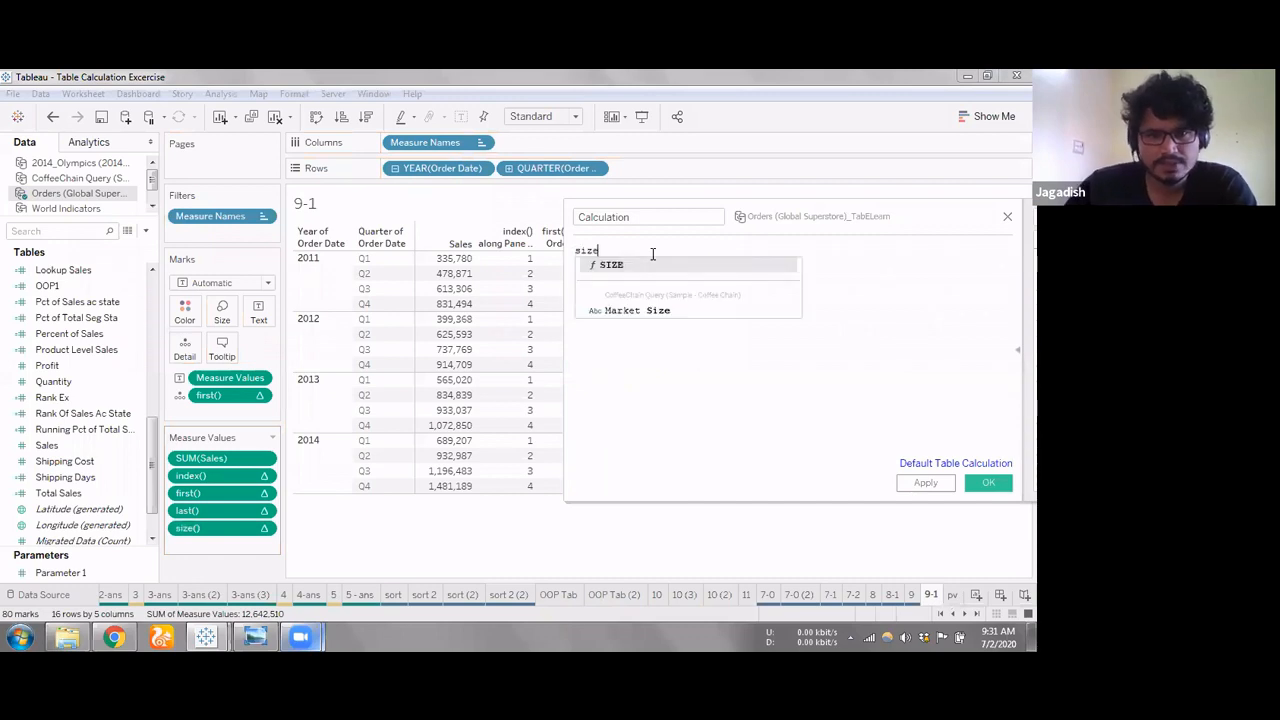
{"action": "type", "text": "()"}
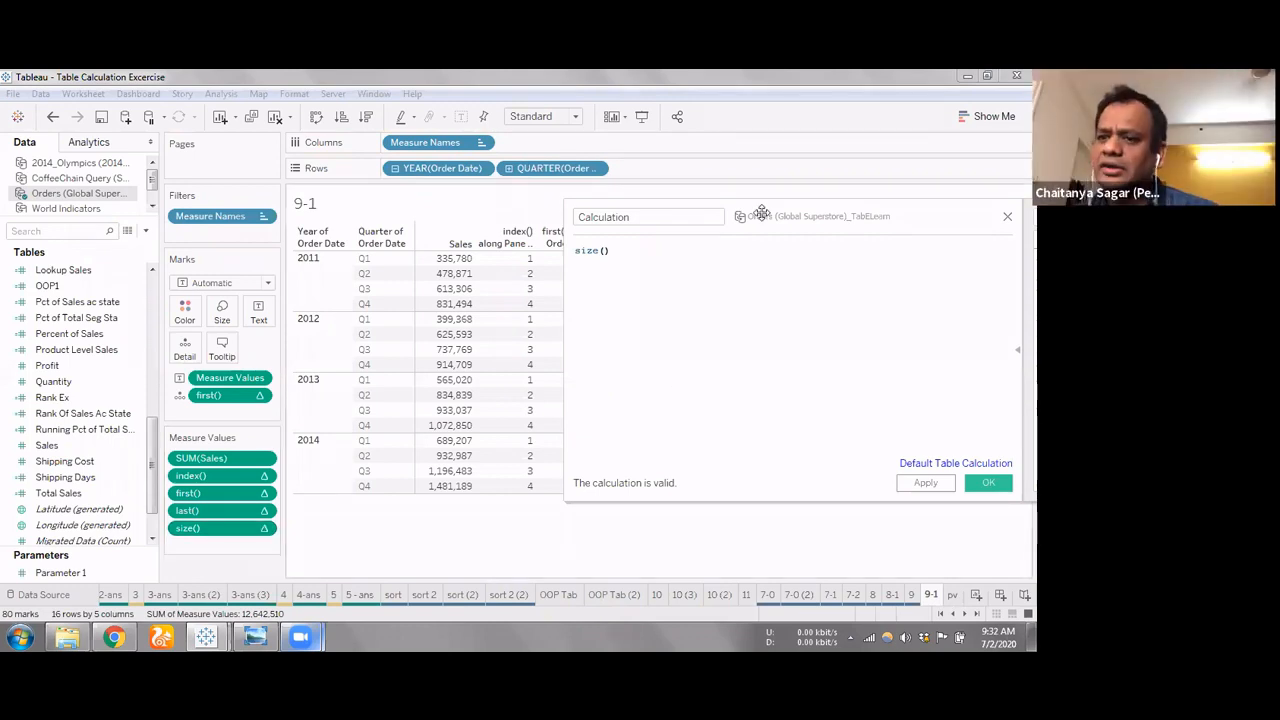
{"action": "left_click_drag", "start_coordinate": [622, 217], "coordinate": [352, 213]}
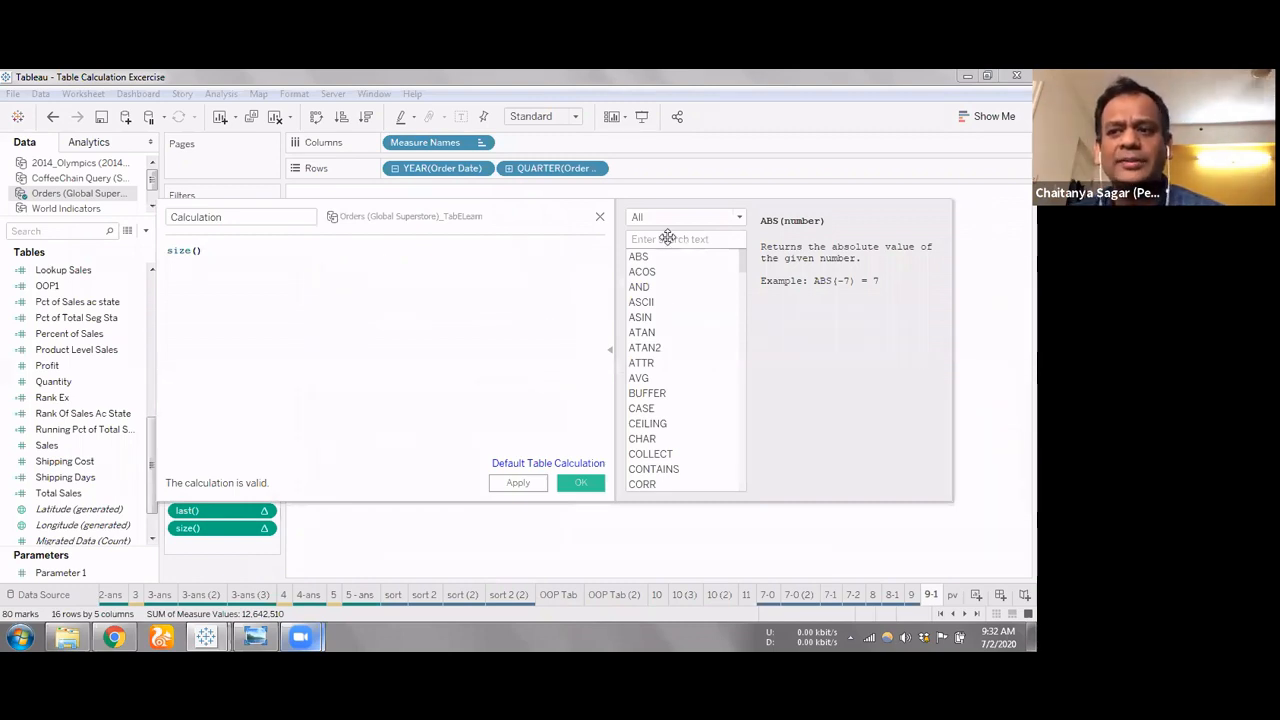
{"action": "left_click_drag", "start_coordinate": [353, 215], "coordinate": [642, 360]}
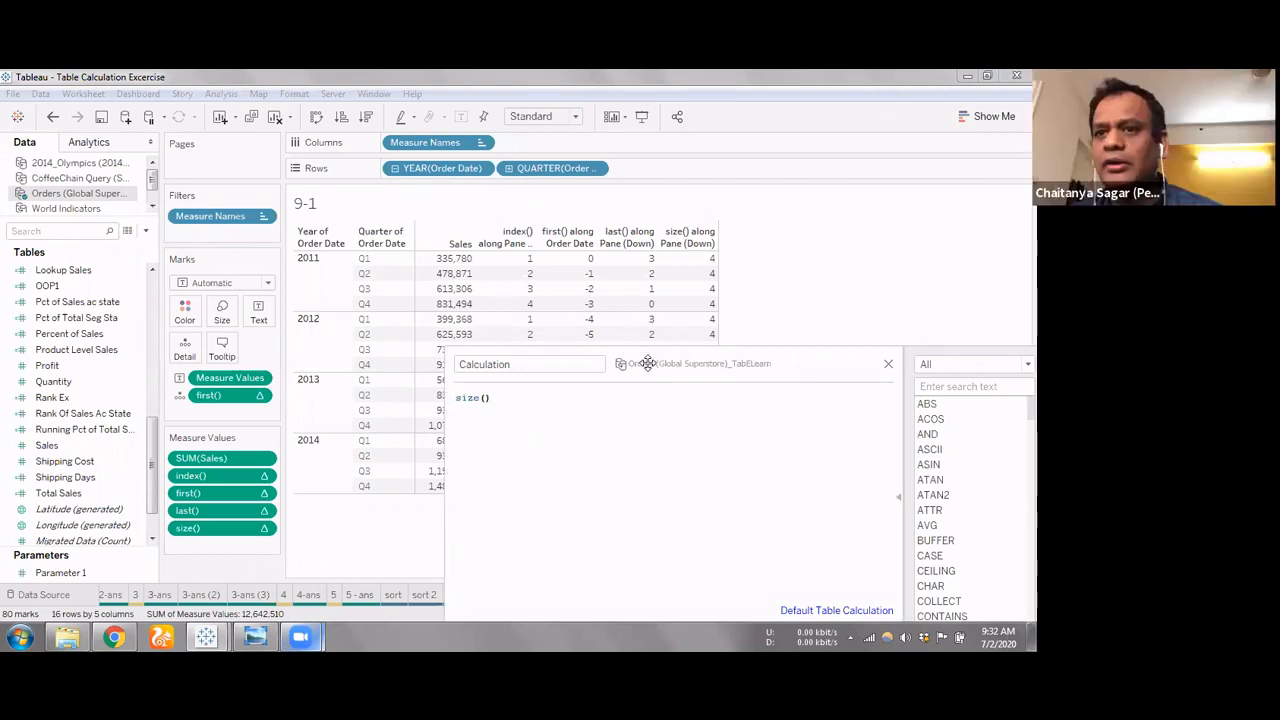
{"action": "left_click_drag", "start_coordinate": [827, 273], "coordinate": [832, 274]}
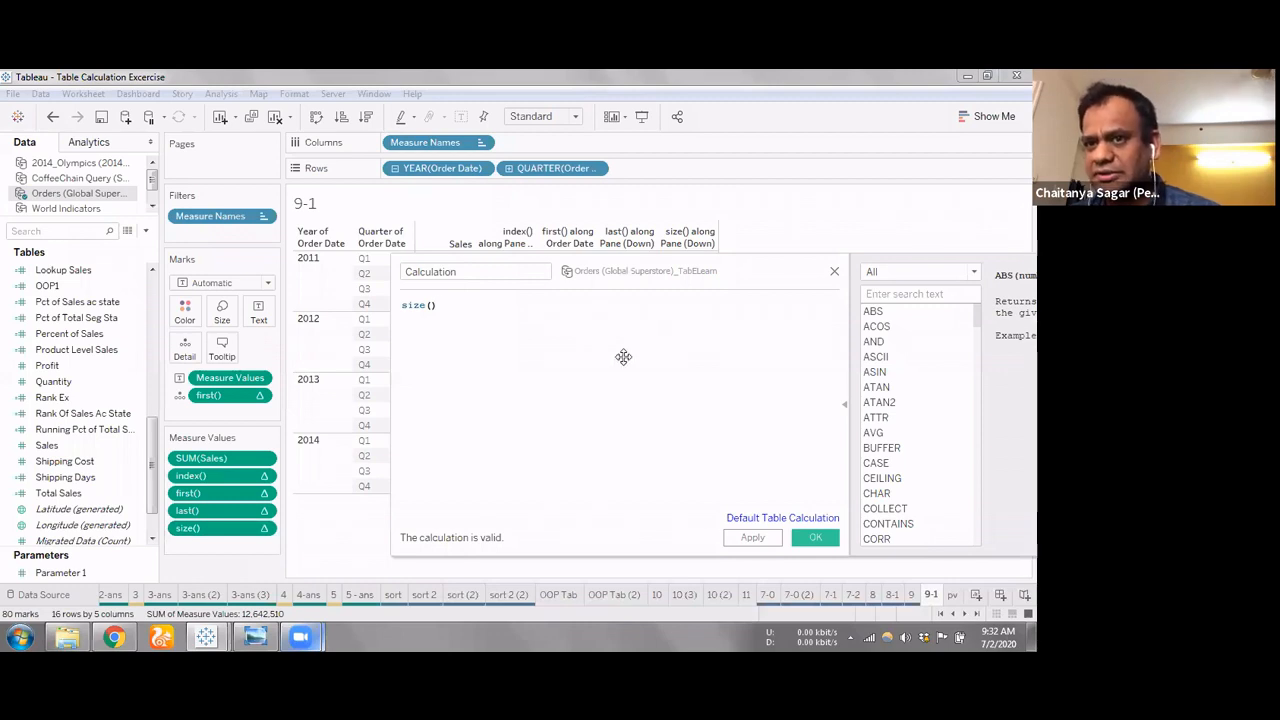
{"action": "left_click", "coordinate": [450, 274]}
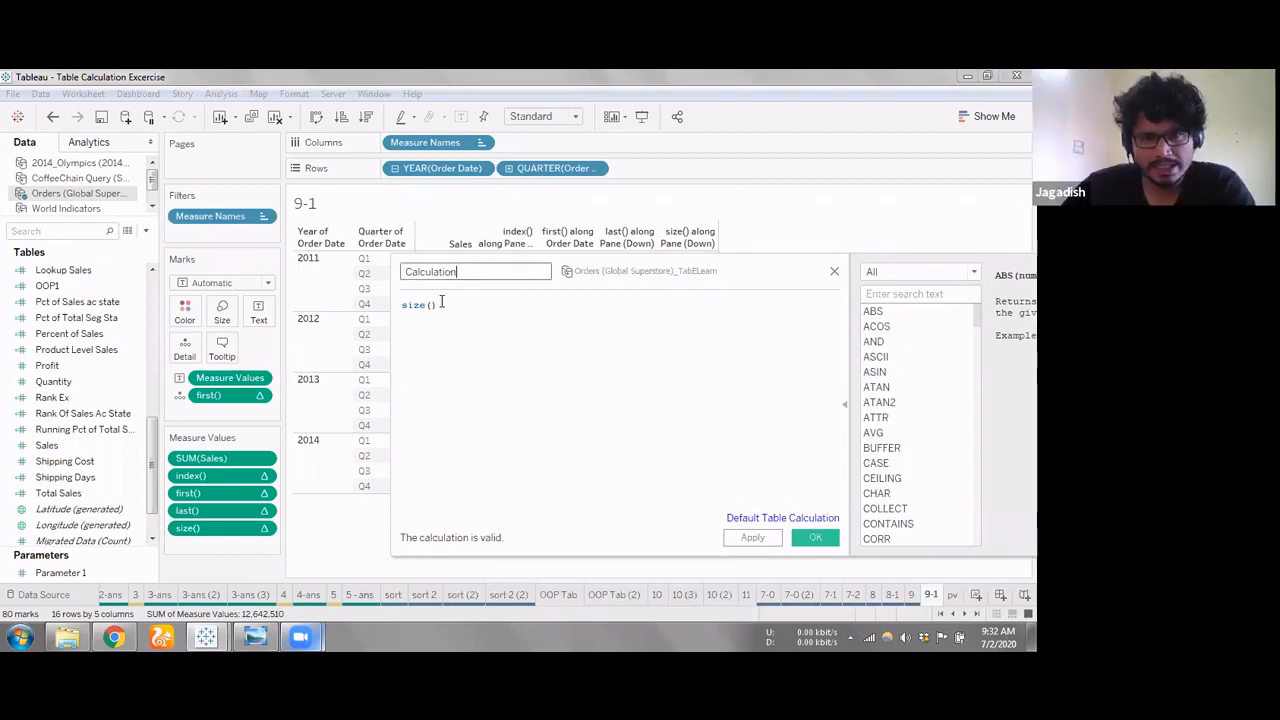
{"action": "left_click_drag", "start_coordinate": [438, 305], "coordinate": [380, 303]}
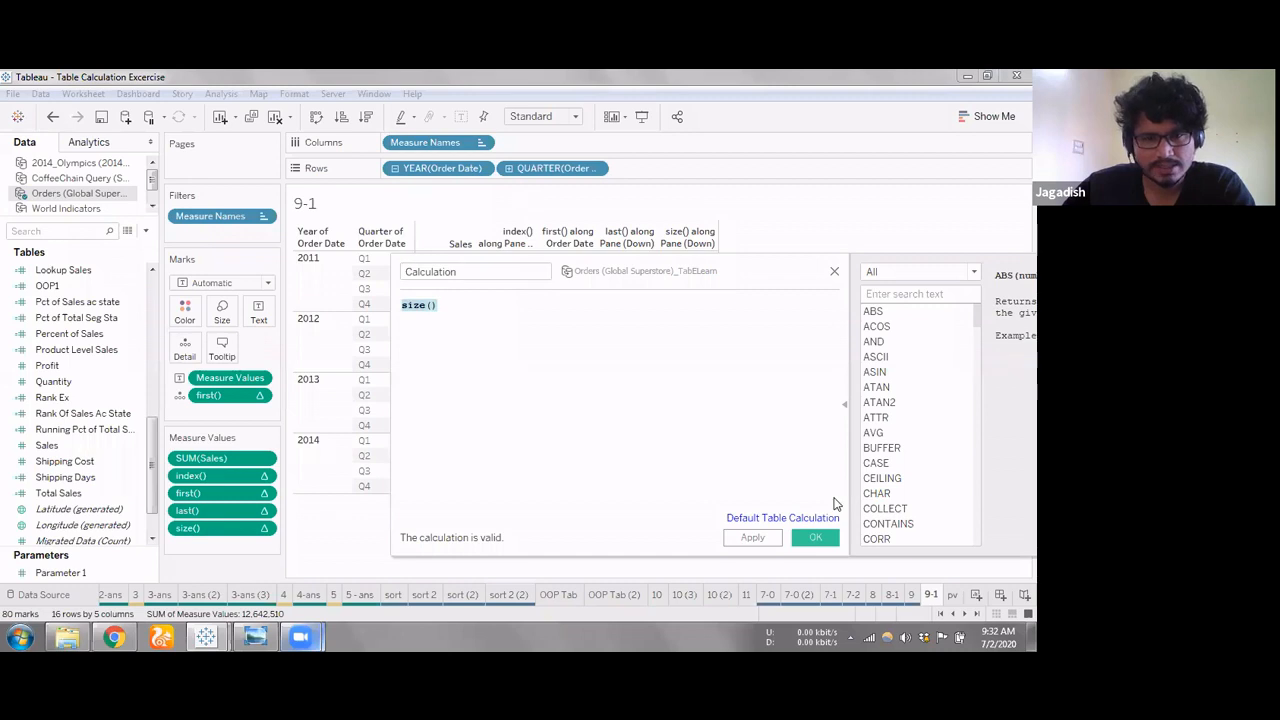
{"action": "left_click", "coordinate": [814, 539]}
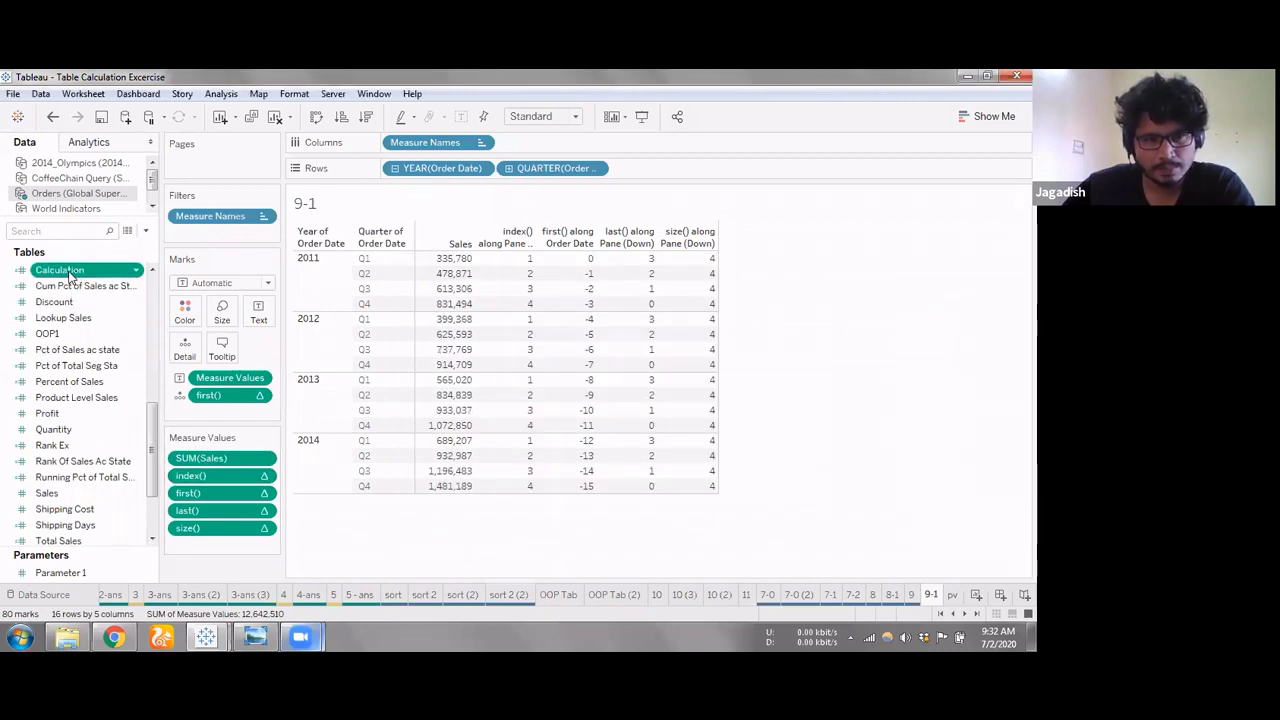
Add the Calculation field below size() in the measure values and set it to compute using Pane (down)
{"action": "left_click_drag", "start_coordinate": [78, 275], "coordinate": [211, 556]}
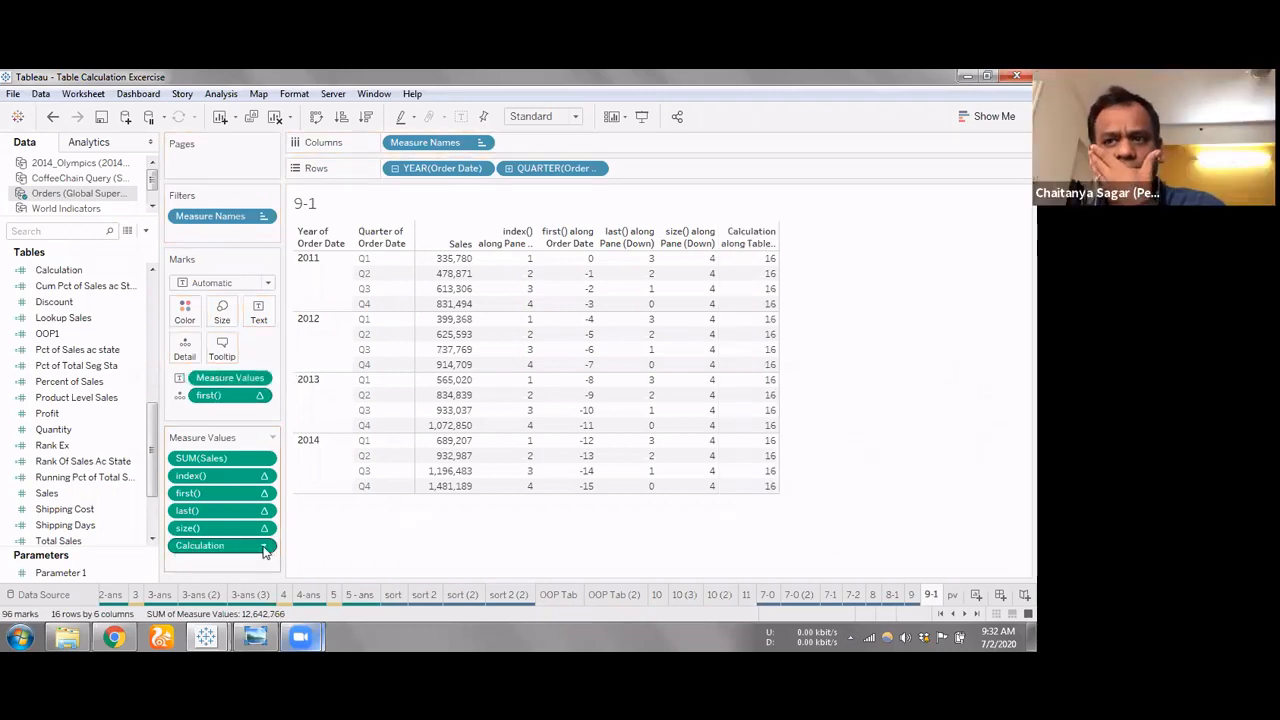
{"action": "left_click", "coordinate": [265, 549]}
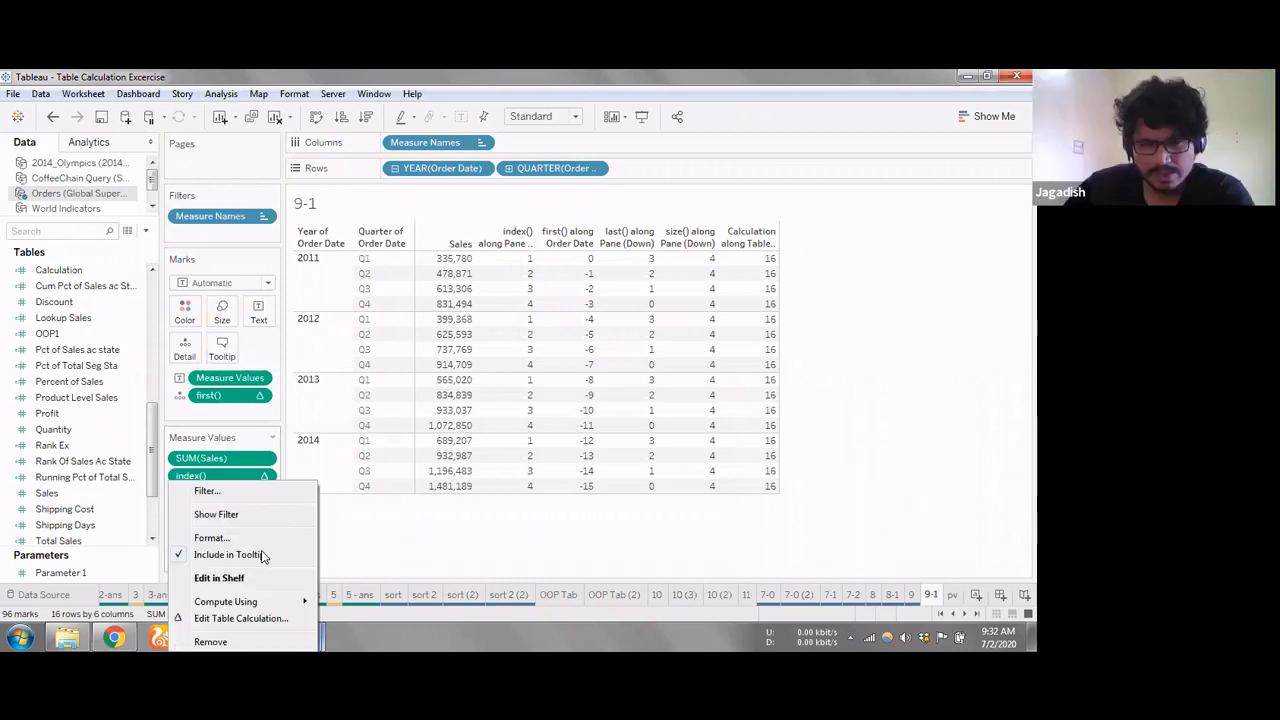
{"action": "mouse_move", "coordinate": [303, 601]}
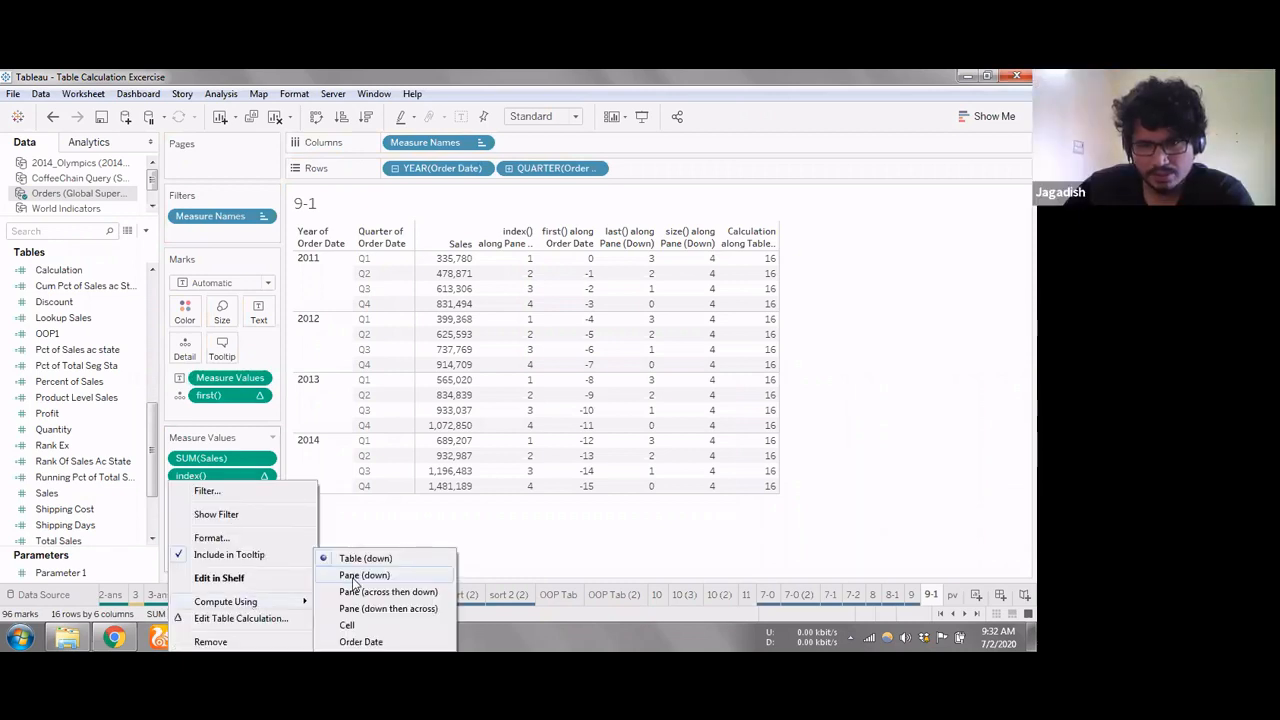
{"action": "left_click", "coordinate": [353, 577]}
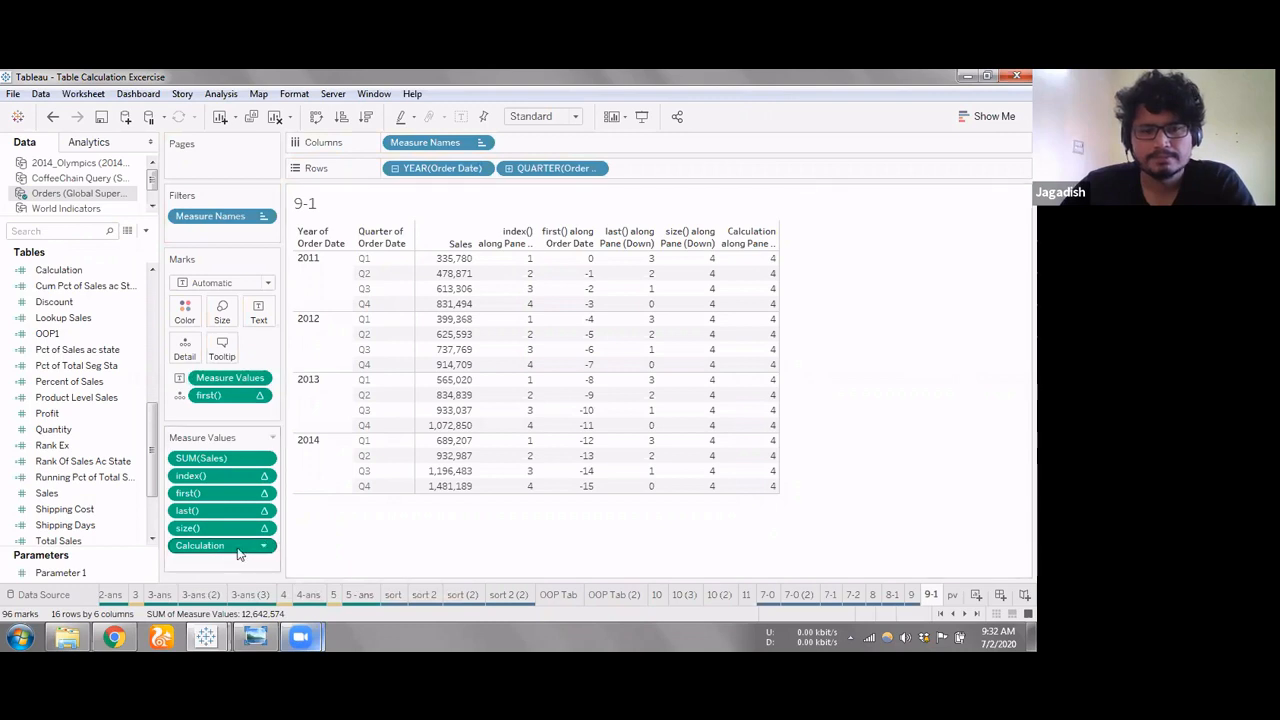
{"action": "mouse_move", "coordinate": [237, 553]}
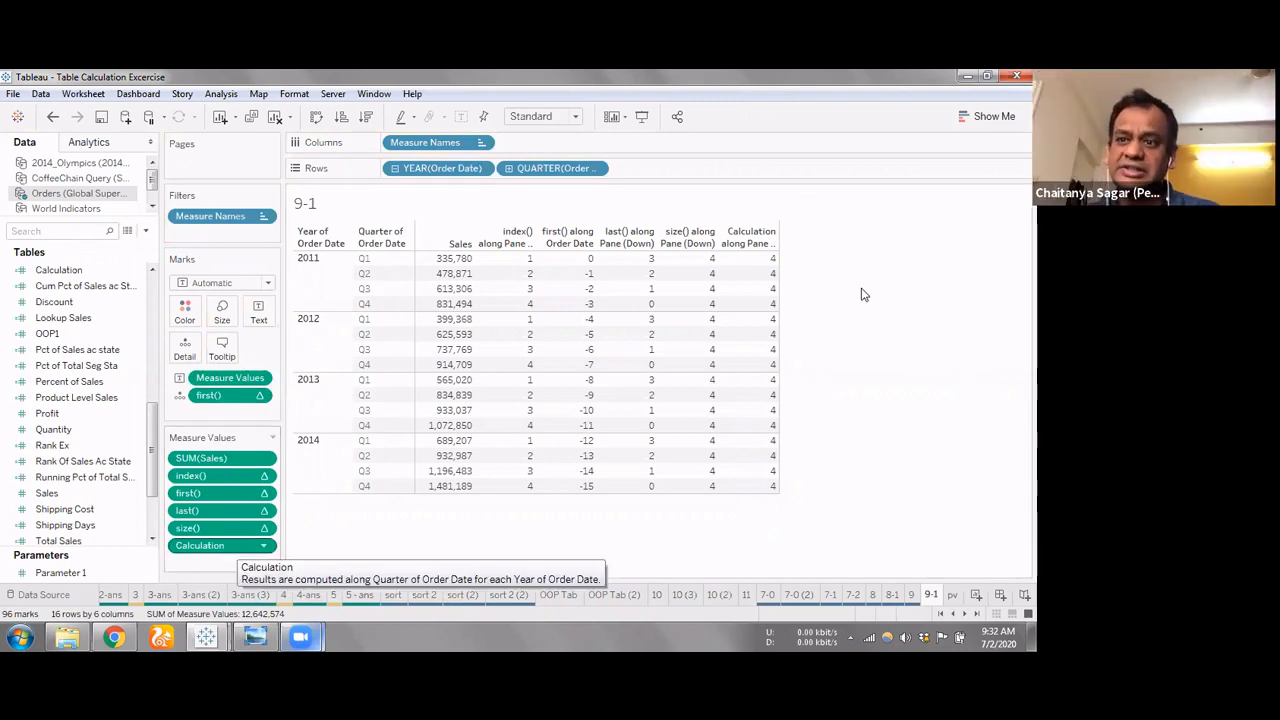
{"action": "mouse_move", "coordinate": [759, 300]}
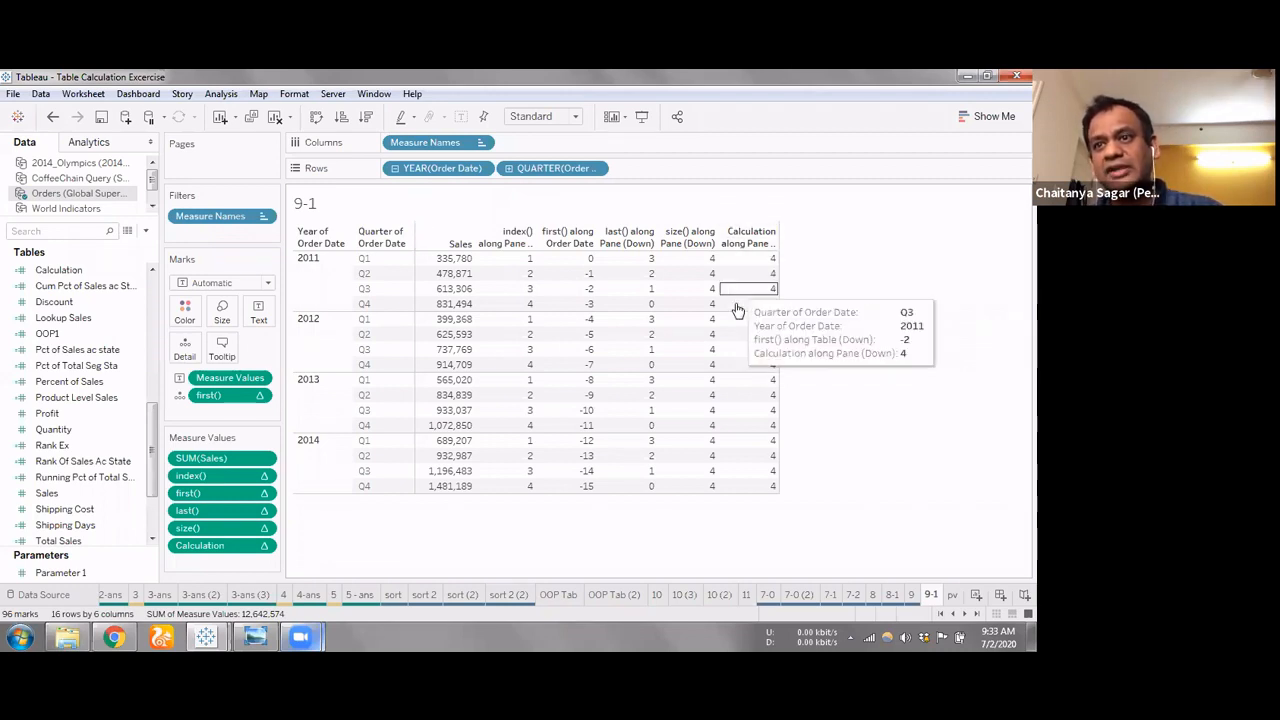
Edit the Calculation field's default table calculation to compute using Order Date at the level Quarter of Order Date
{"action": "right_click", "coordinate": [110, 273]}
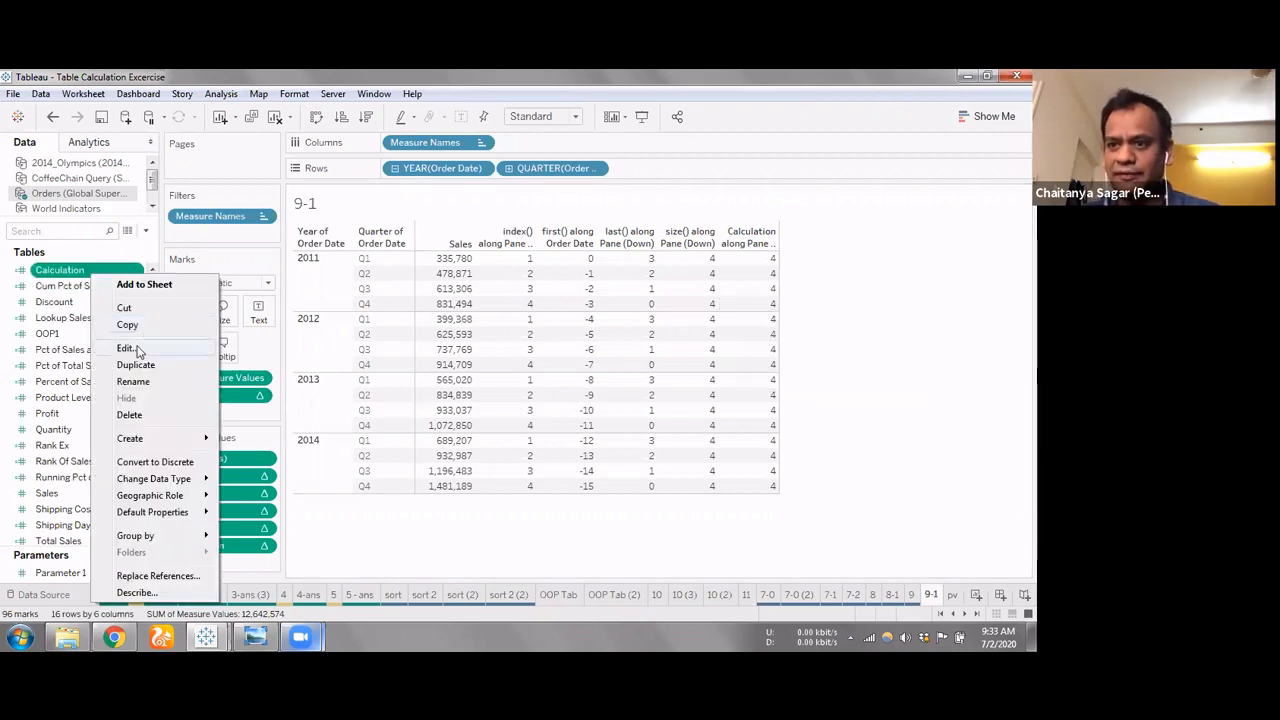
{"action": "key", "text": "e"}
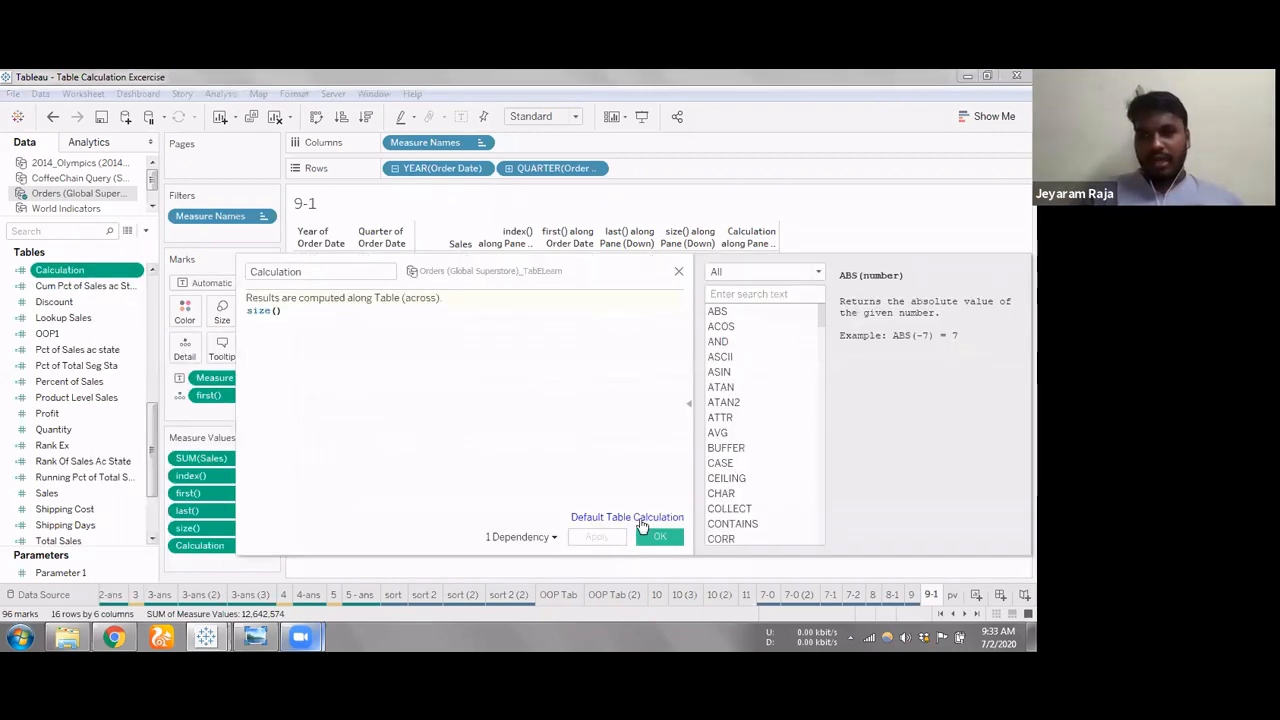
{"action": "left_click", "coordinate": [642, 522]}
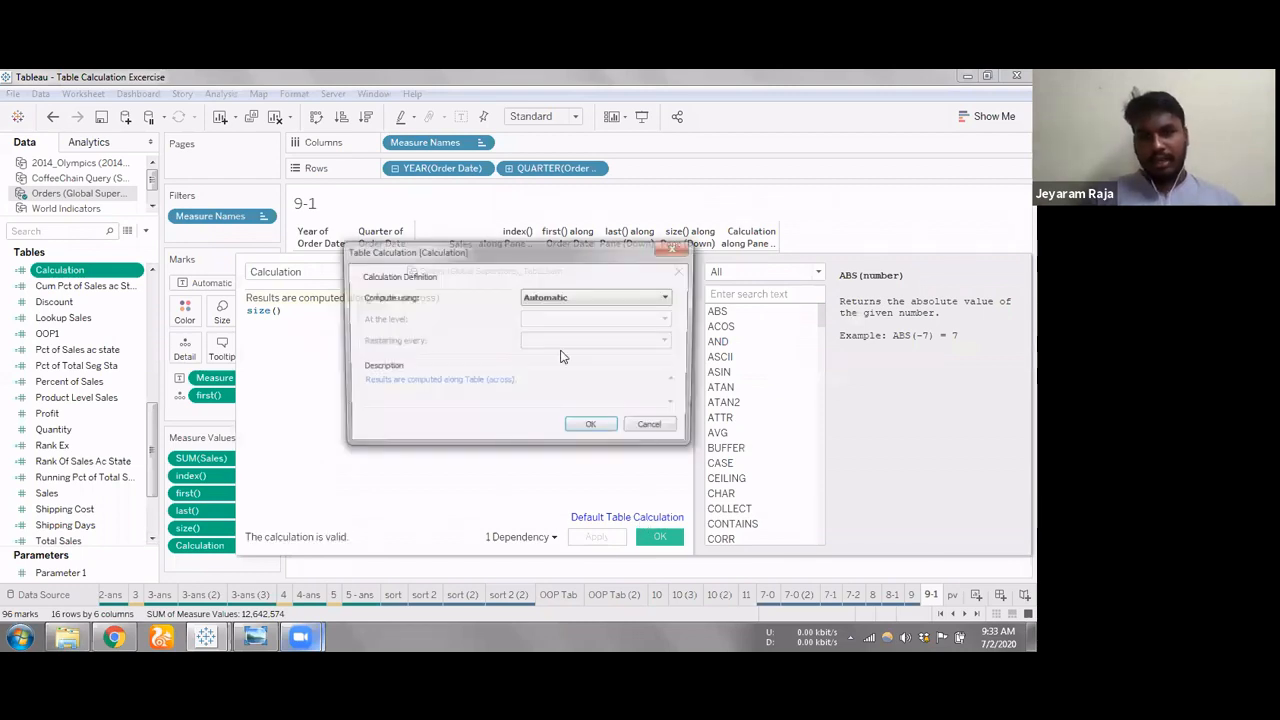
{"action": "left_click", "coordinate": [580, 299]}
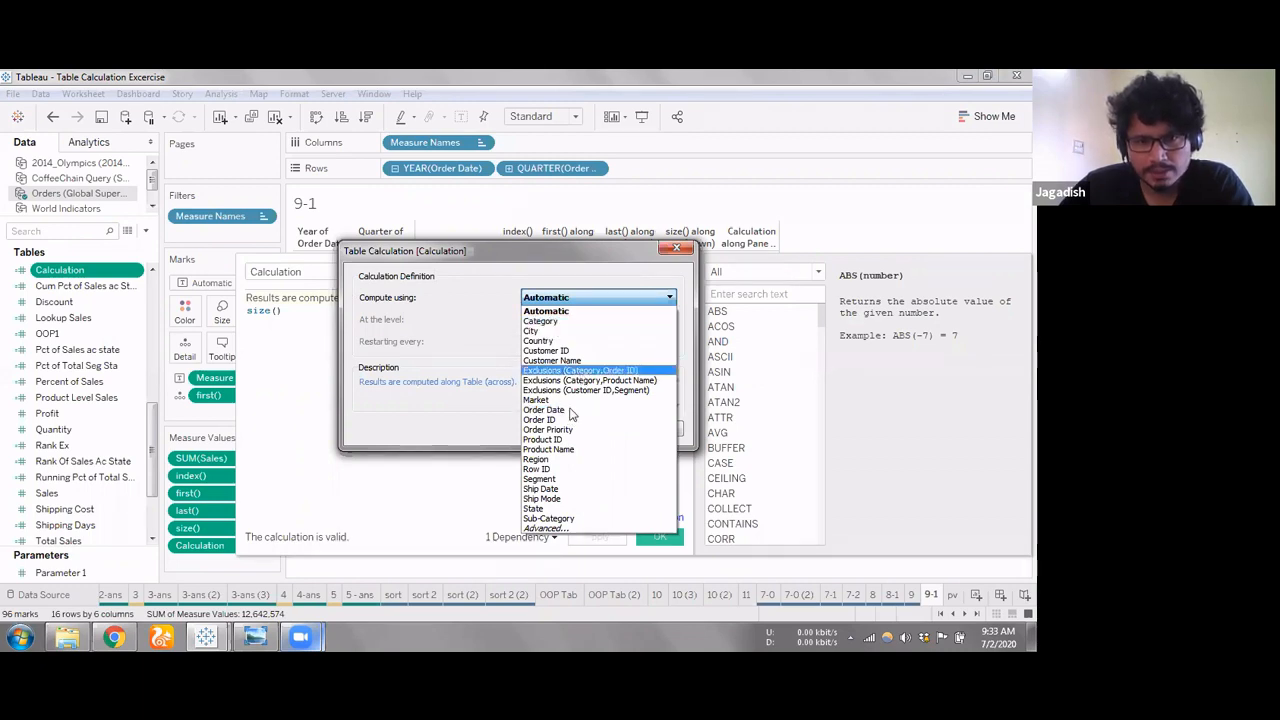
{"action": "left_click", "coordinate": [560, 410]}
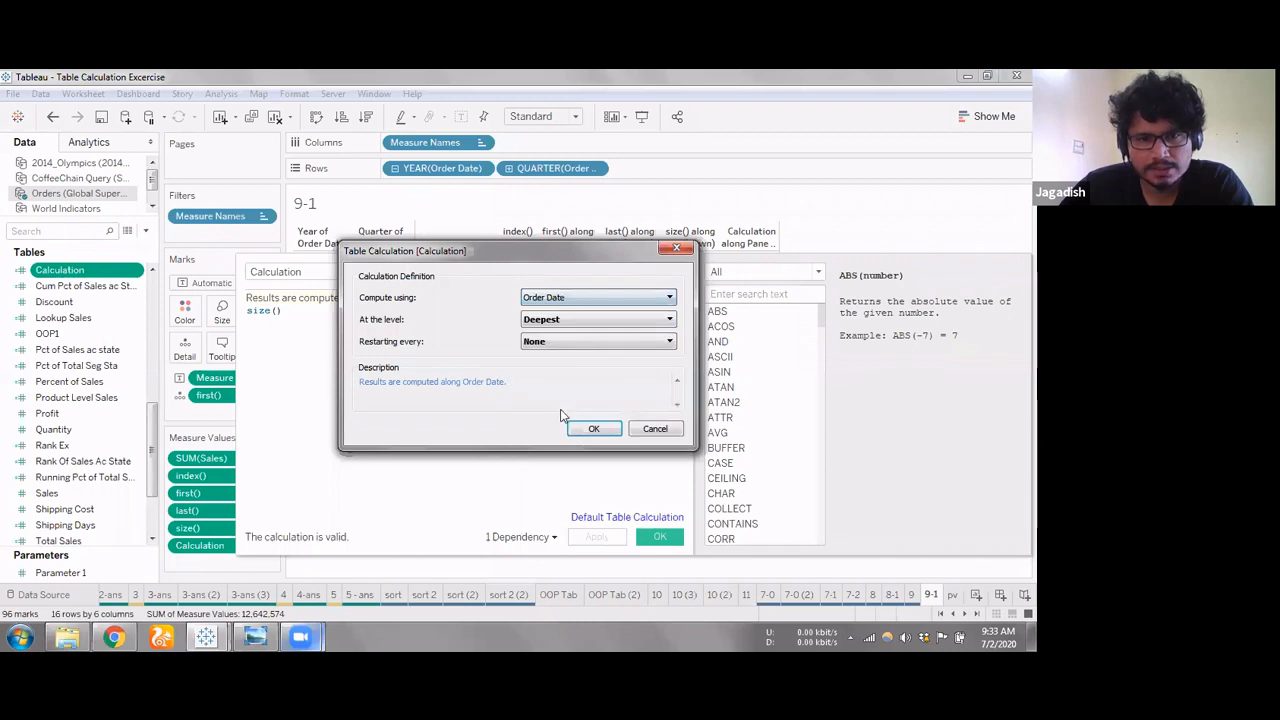
{"action": "left_click", "coordinate": [594, 318]}
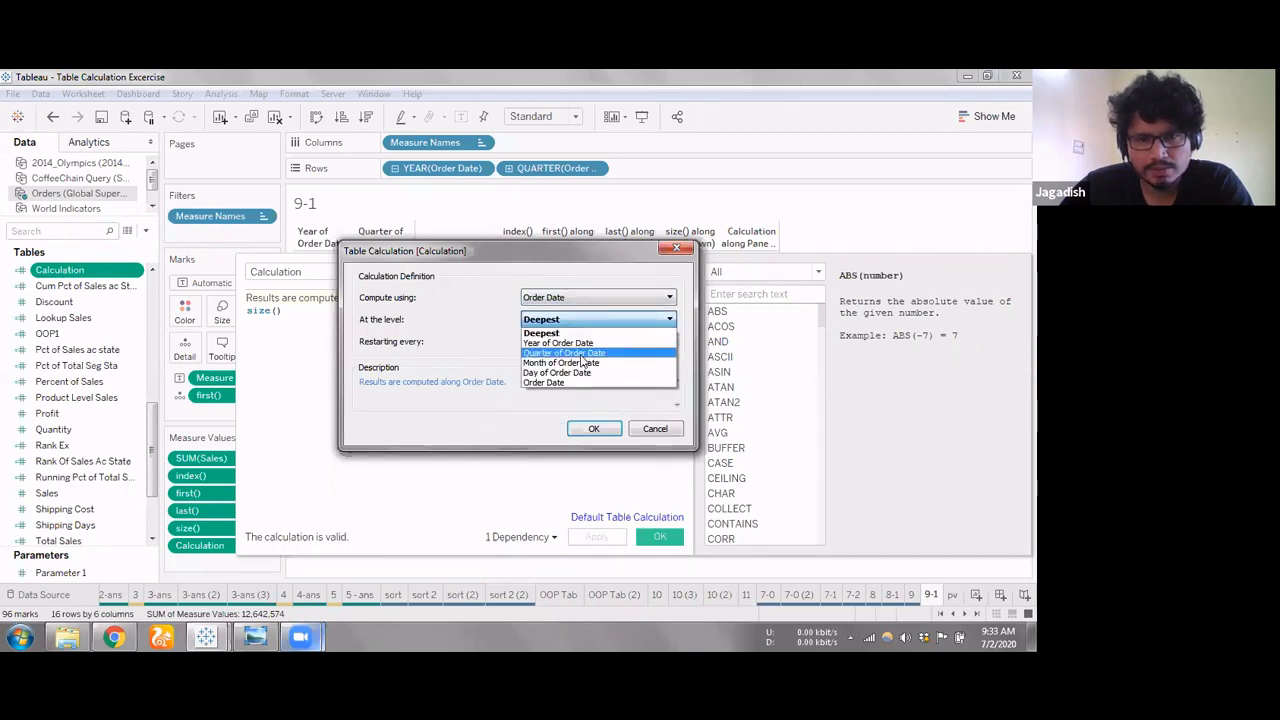
{"action": "left_click", "coordinate": [583, 354]}
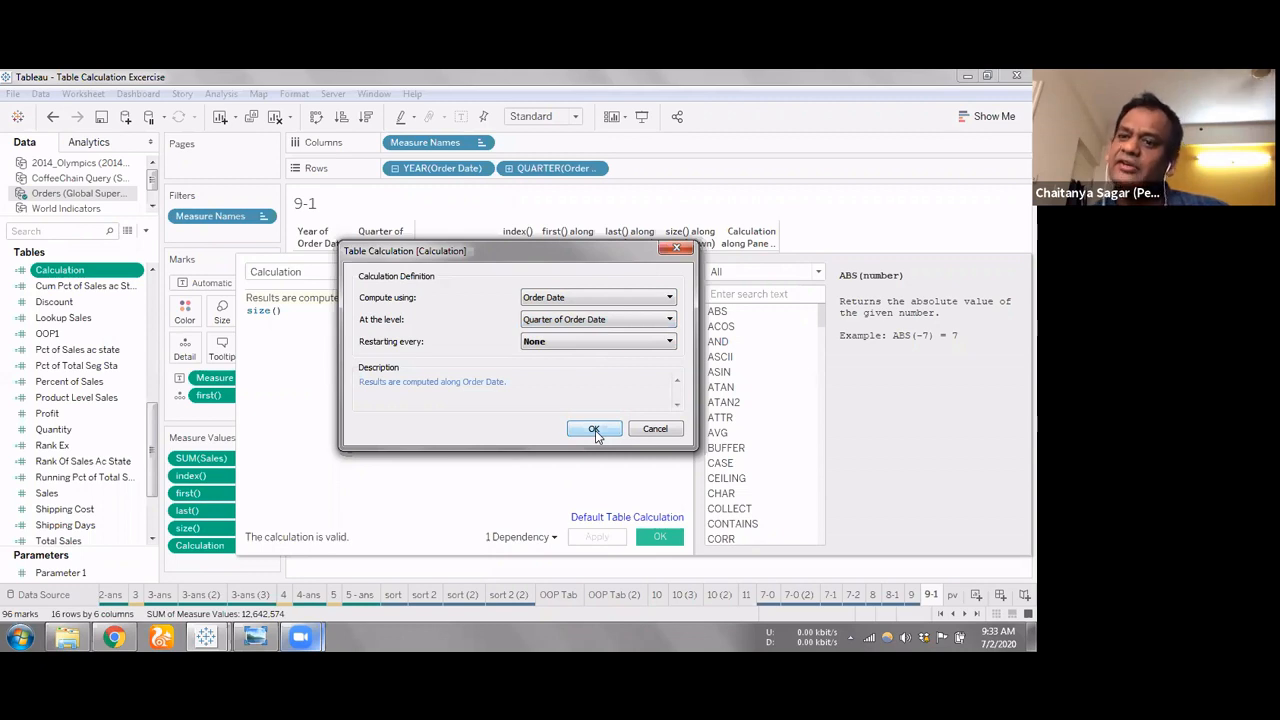
{"action": "left_click", "coordinate": [594, 429]}
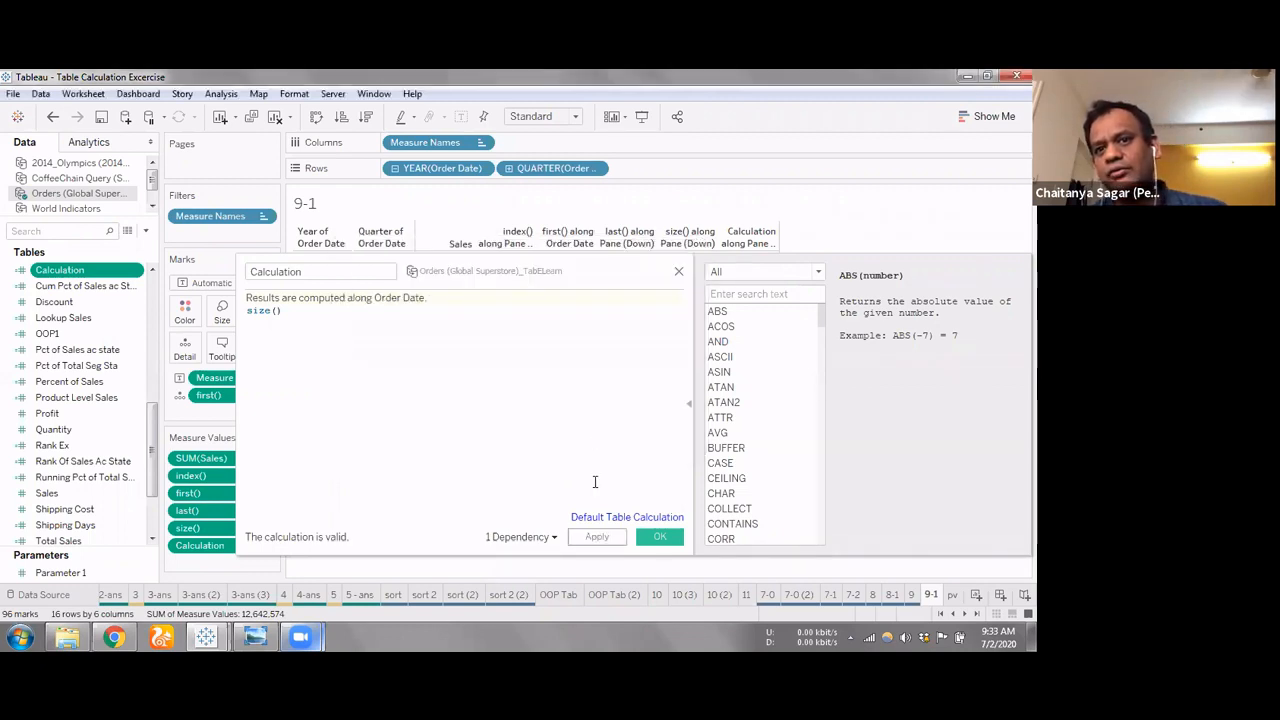
Try adding an argument inside the parentheses of size() in the Calculation formula and remove it again
{"action": "left_click_drag", "start_coordinate": [538, 276], "coordinate": [580, 463]}
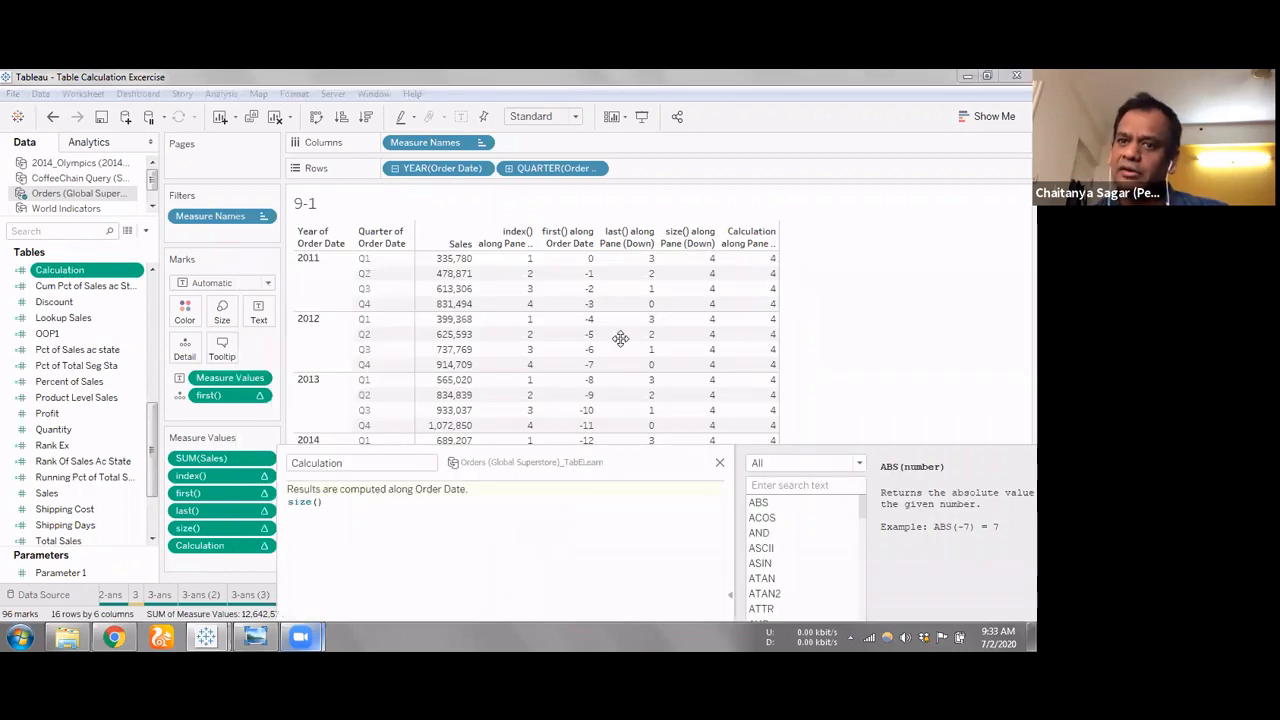
{"action": "left_click_drag", "start_coordinate": [620, 339], "coordinate": [615, 342]}
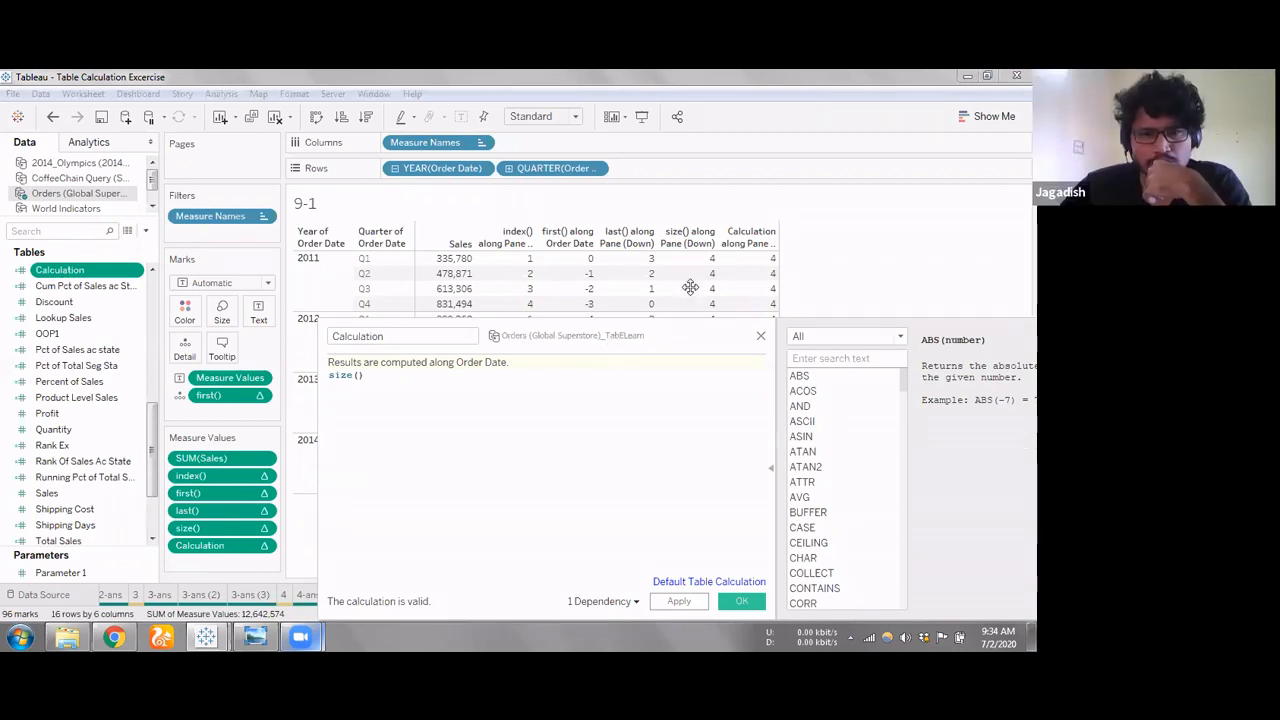
{"action": "left_click_drag", "start_coordinate": [666, 343], "coordinate": [690, 287]}
{"action": "left_click", "coordinate": [393, 341]}
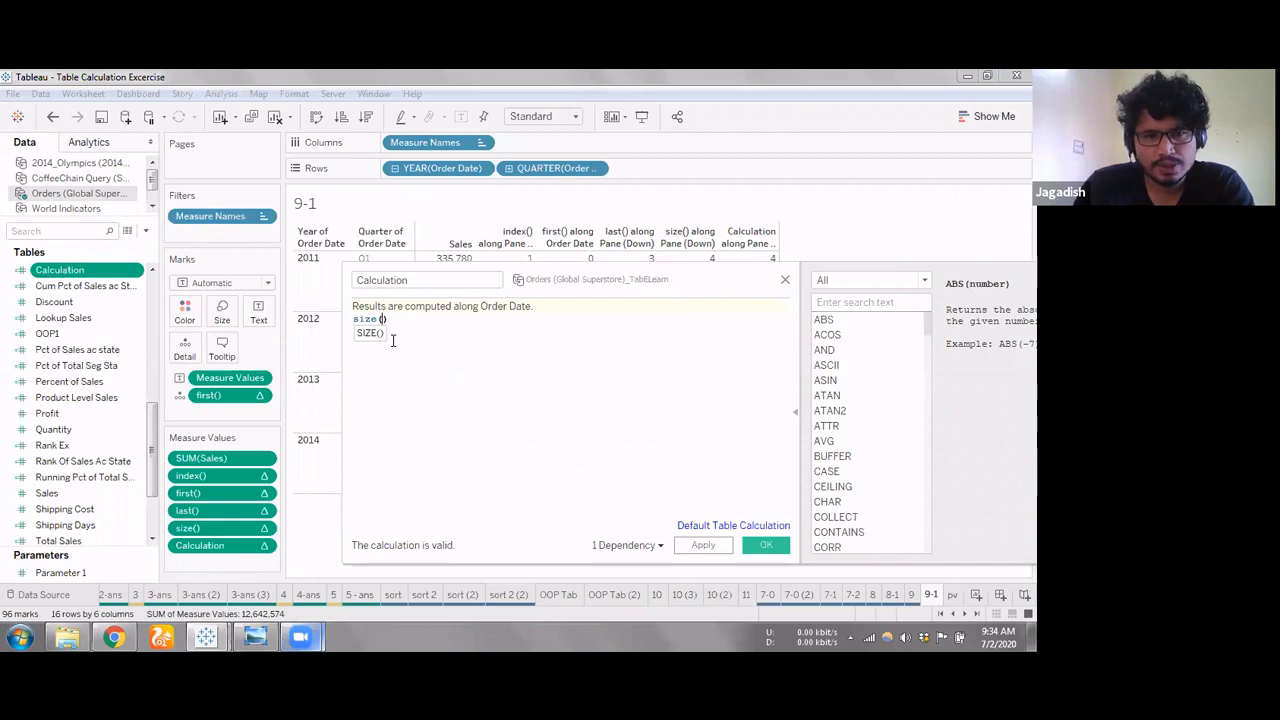
{"action": "type", "text": "sldl"}
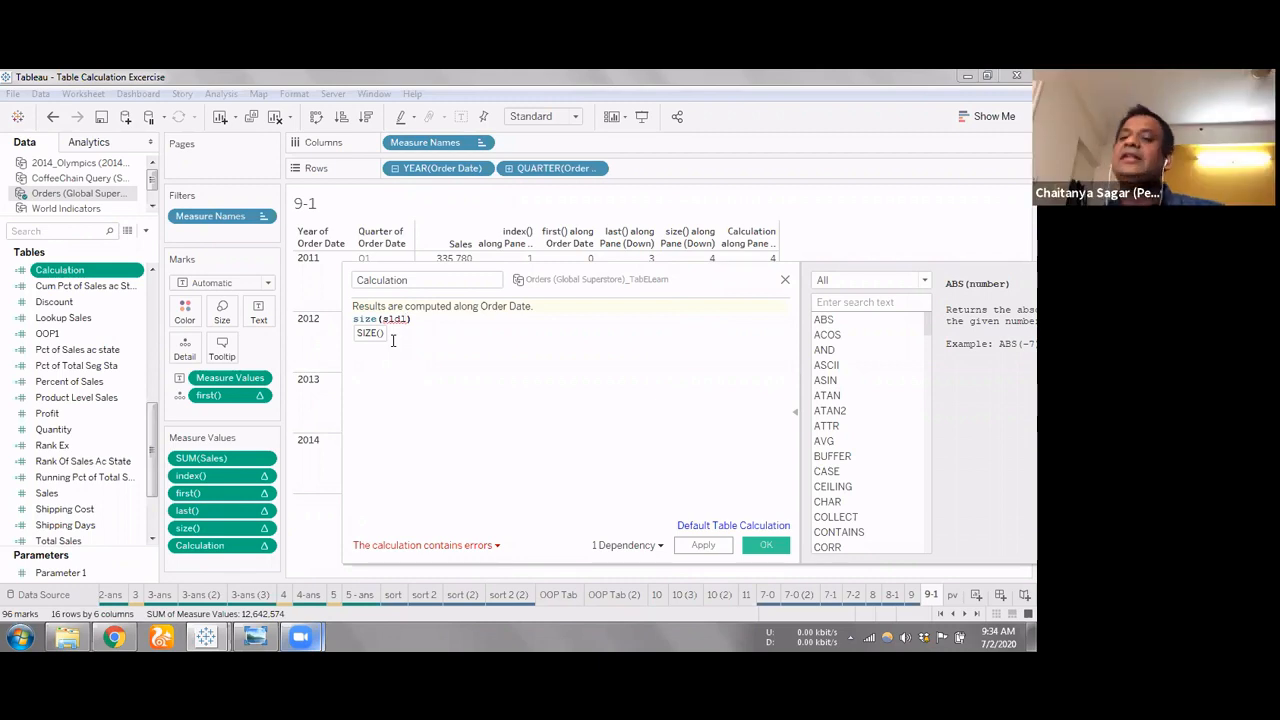
{"action": "key", "text": "BackSpace"}
{"action": "key", "text": "BackSpace"}
{"action": "key", "text": "BackSpace"}
{"action": "key", "text": "BackSpace"}
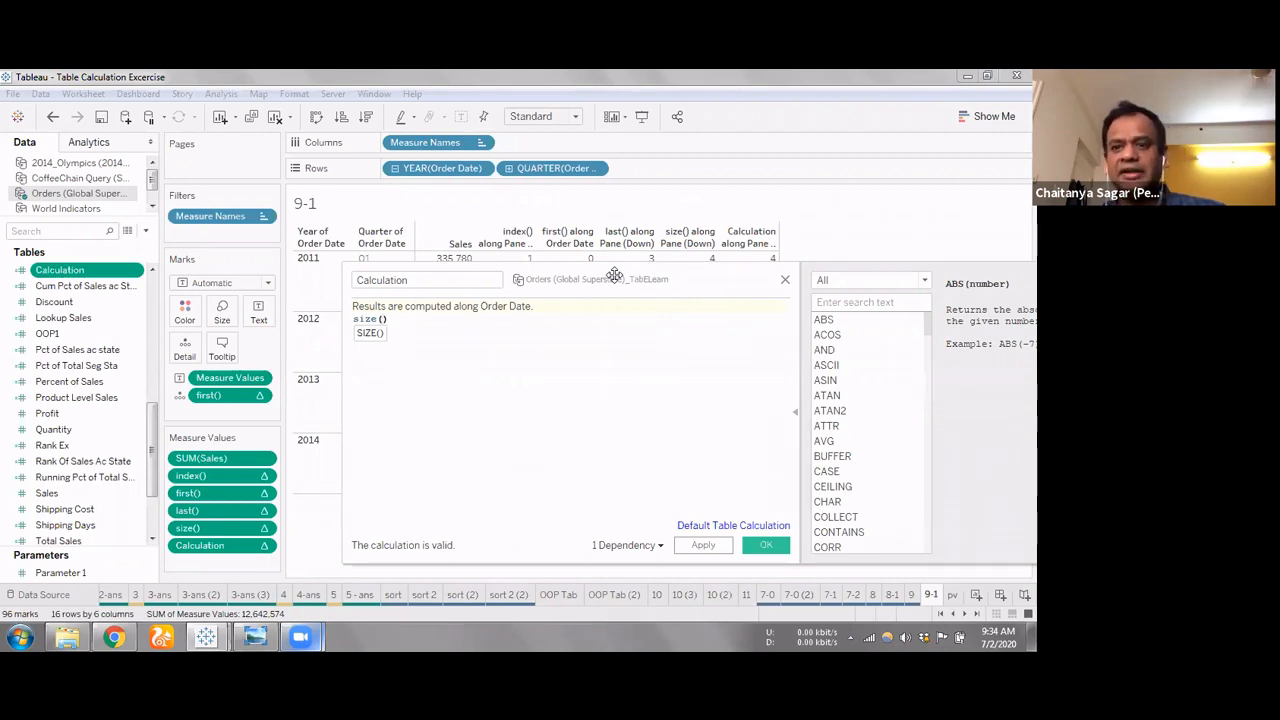
Close the Calculation field's editor and table calculation settings, and remove that field from the measure values
{"action": "left_click", "coordinate": [783, 283]}
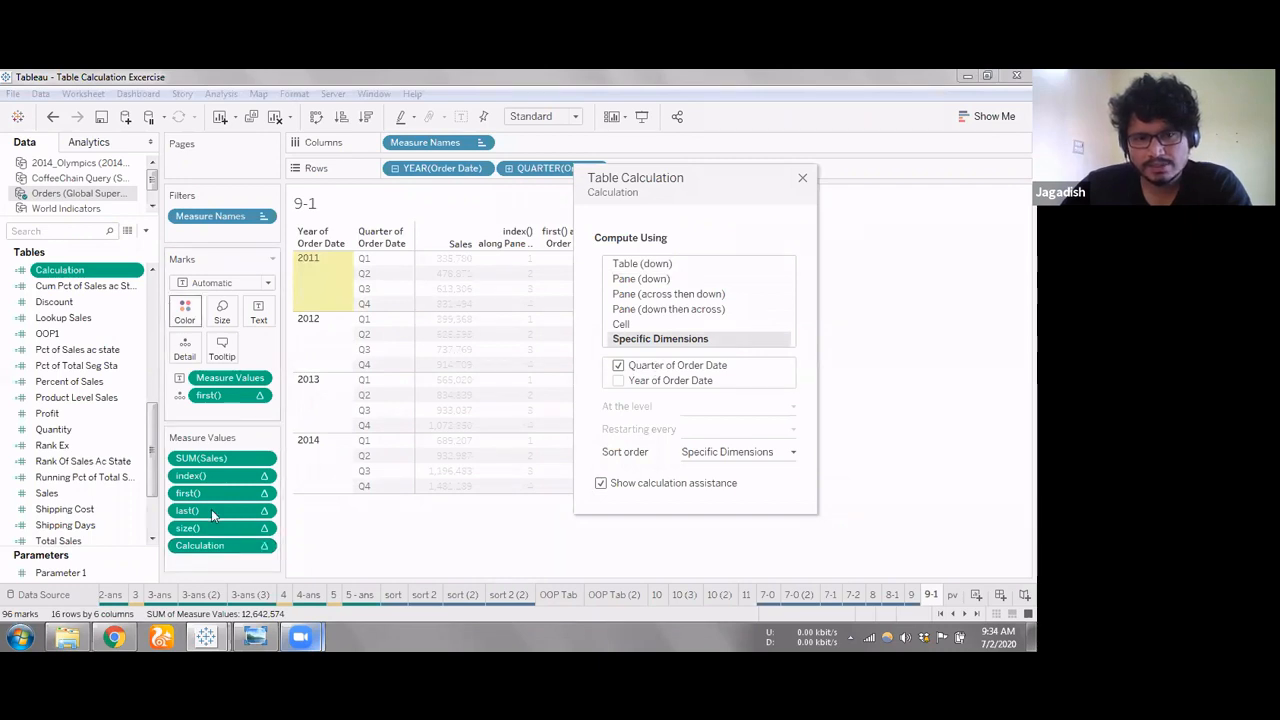
{"action": "left_click", "coordinate": [802, 181]}
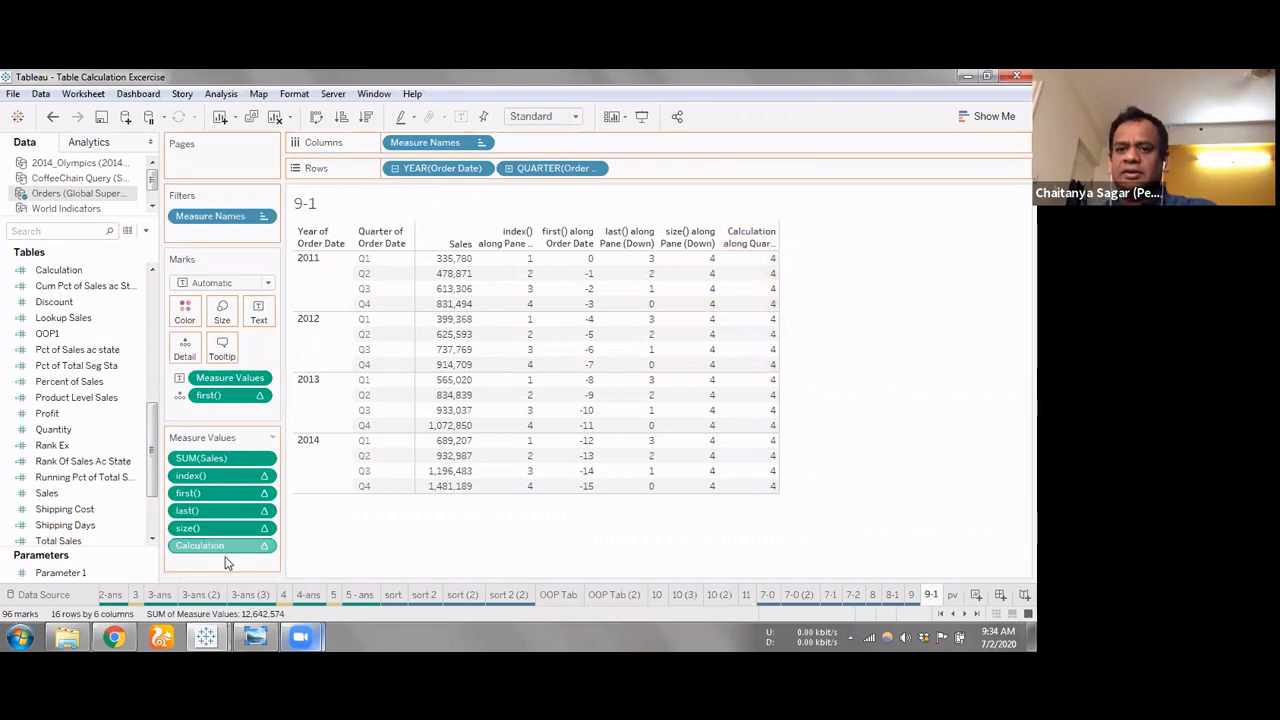
{"action": "left_click_drag", "start_coordinate": [222, 548], "coordinate": [211, 545]}
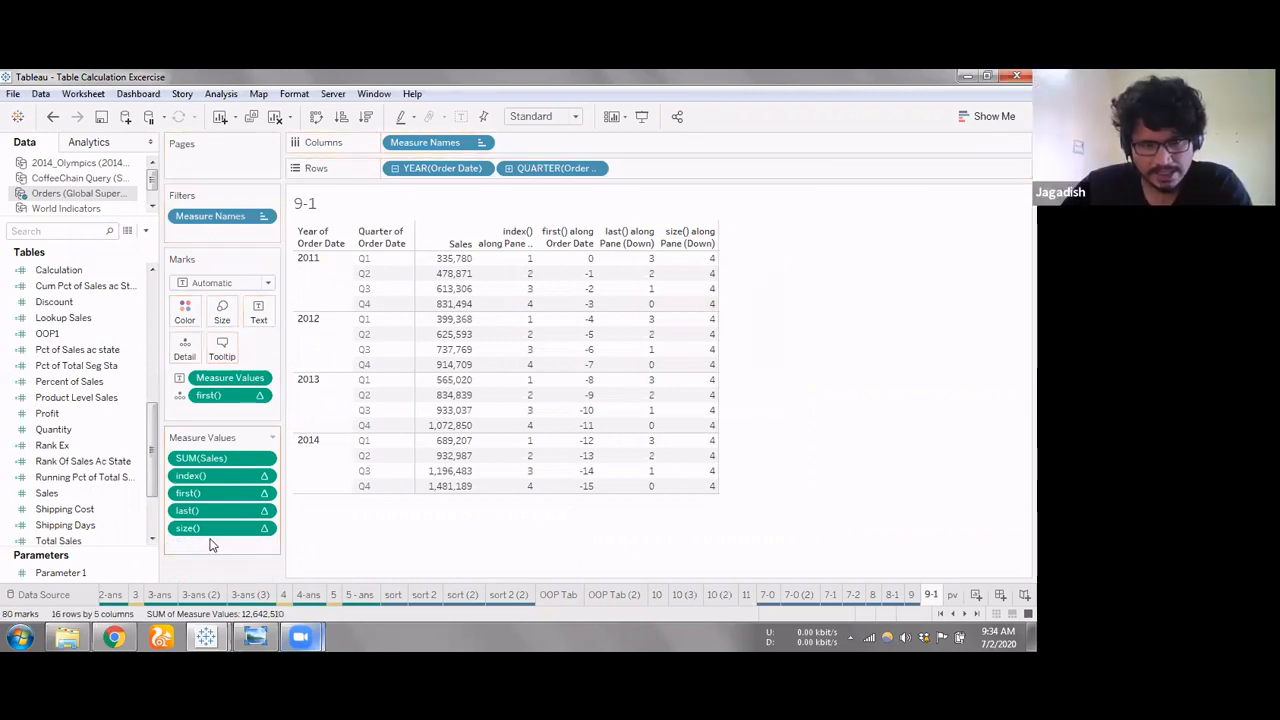
Try adding the calculation total() without an argument below size() in the measure values
{"action": "double_click", "coordinate": [209, 548]}
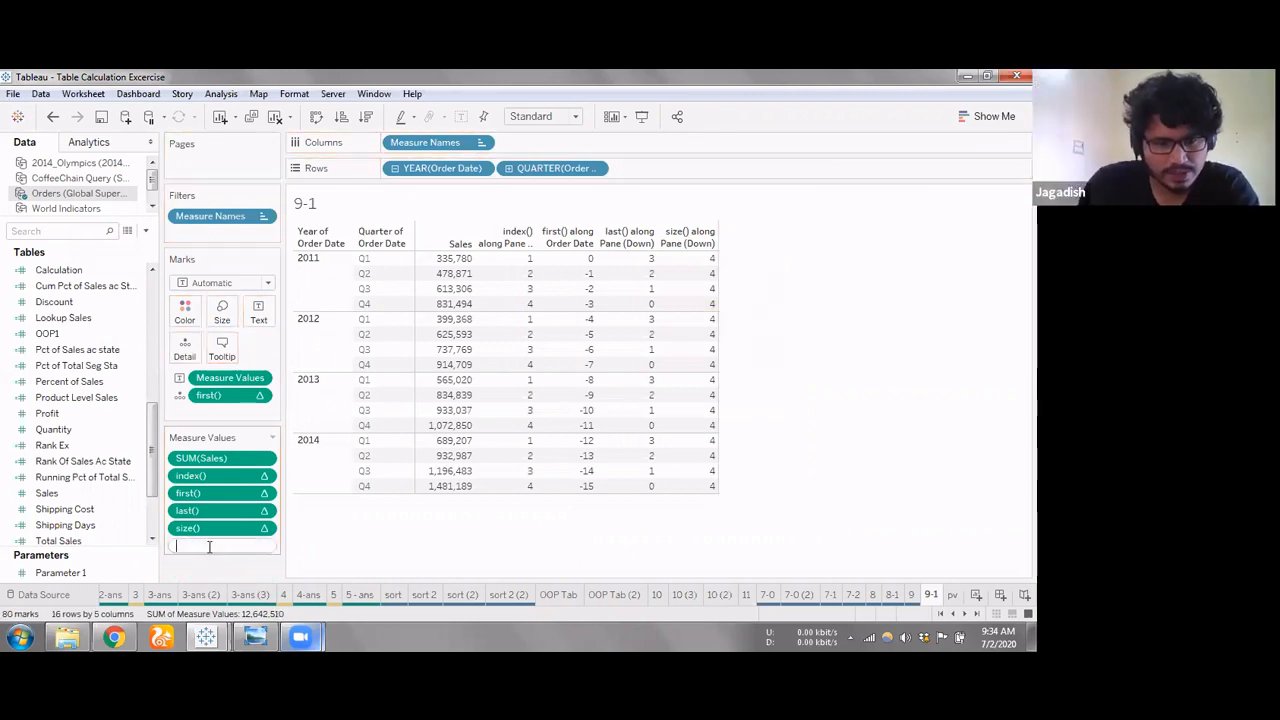
{"action": "type", "text": "total()"}
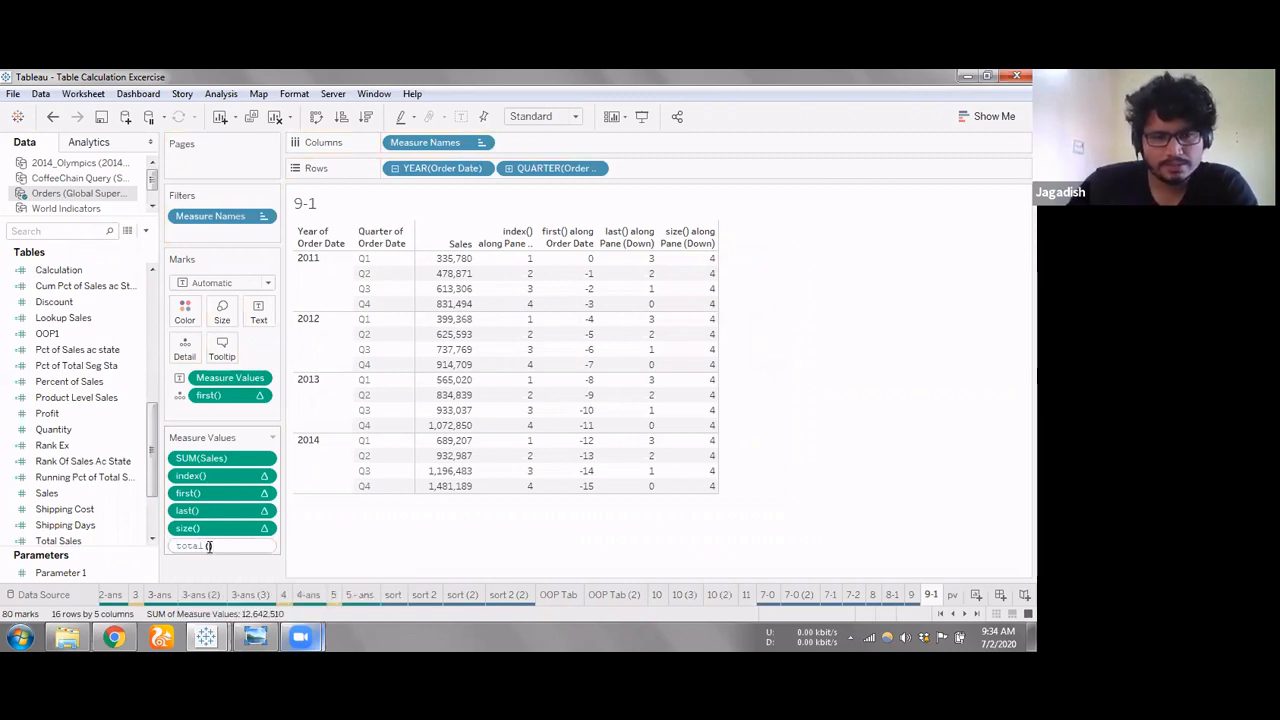
{"action": "key", "text": "Return"}
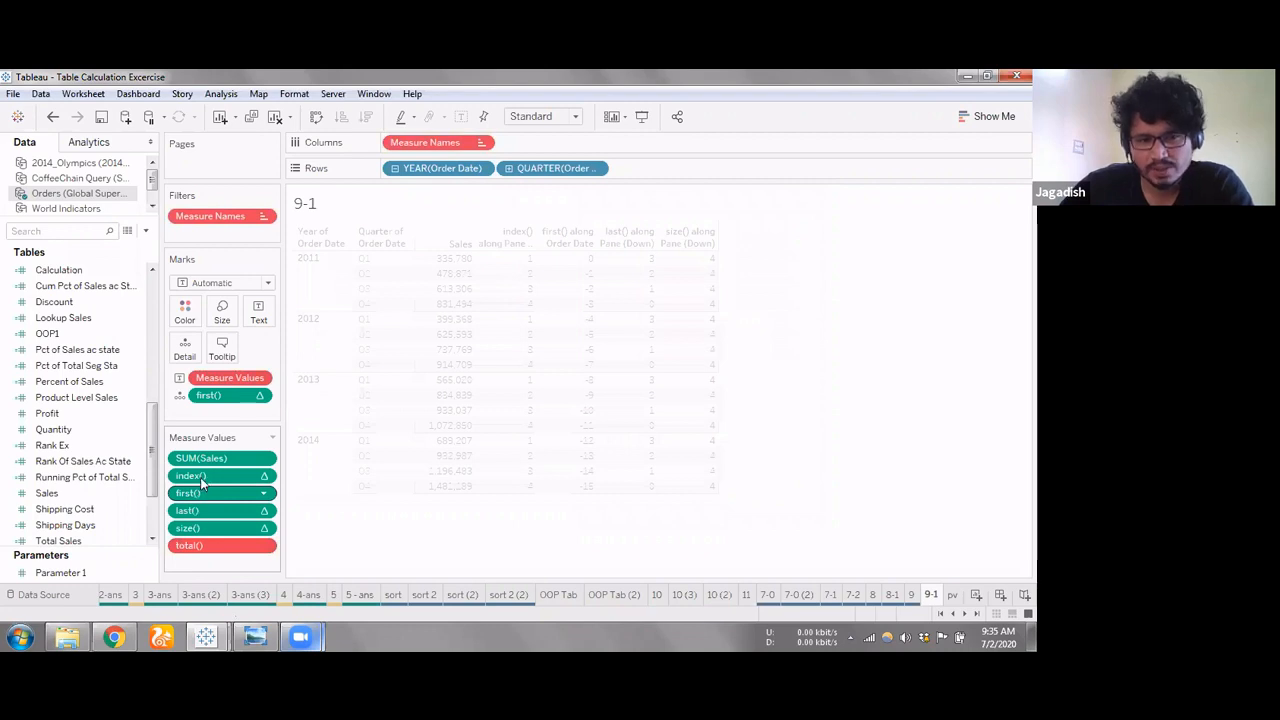
Try Sales without aggregation as the argument, making the calculation total([Sales]), and remove it from the measure values
{"action": "double_click", "coordinate": [200, 548]}
{"action": "mouse_move", "coordinate": [241, 597]}
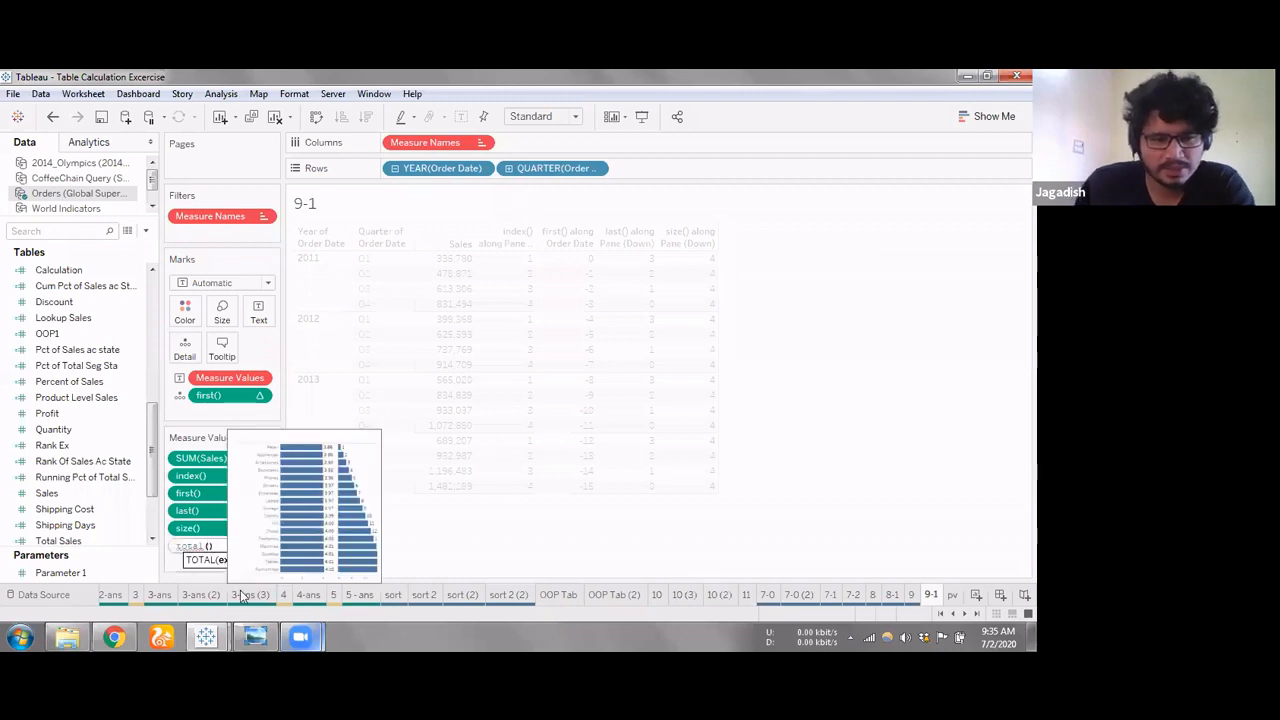
{"action": "type", "text": "s"}
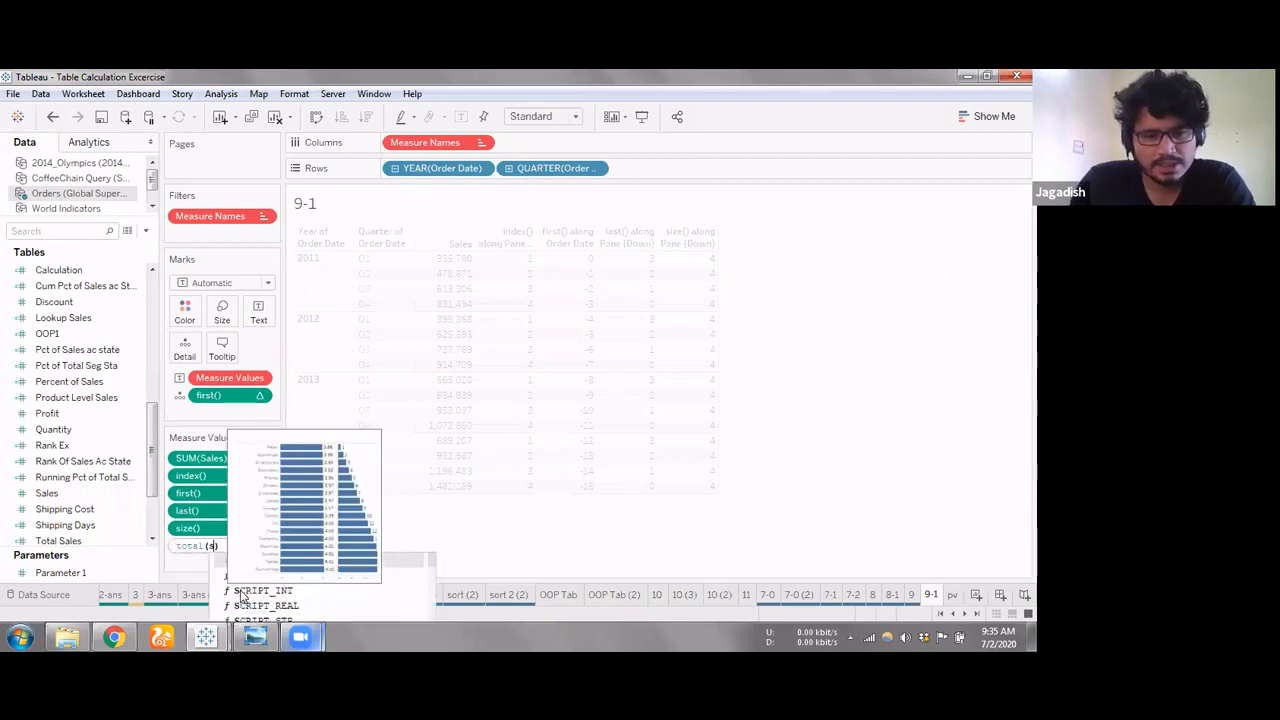
{"action": "type", "text": "al"}
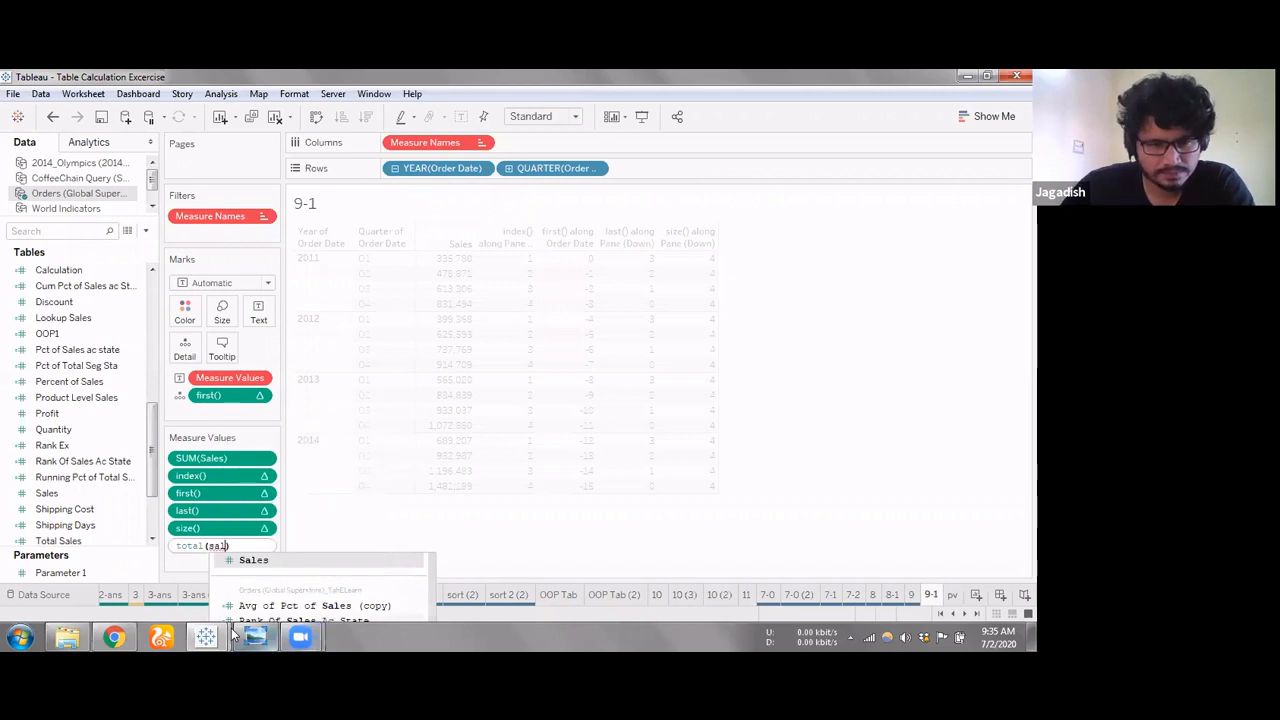
{"action": "left_click", "coordinate": [256, 560]}
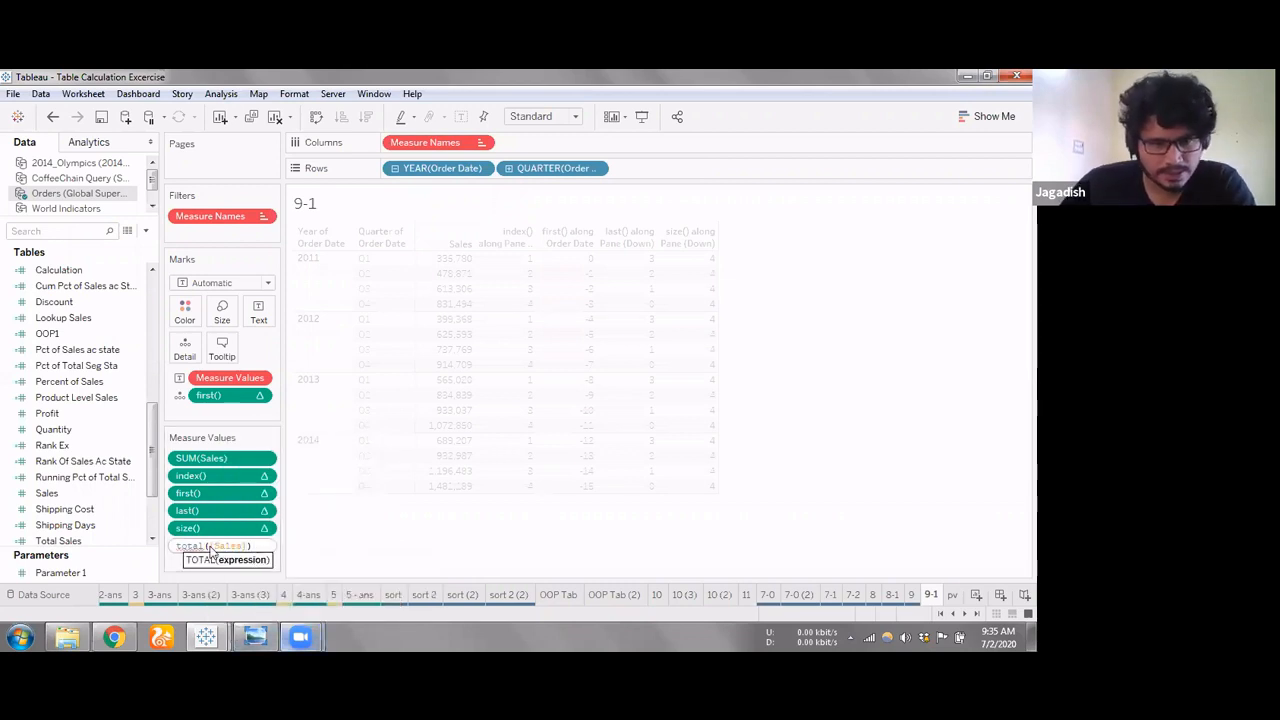
{"action": "key", "text": "Return"}
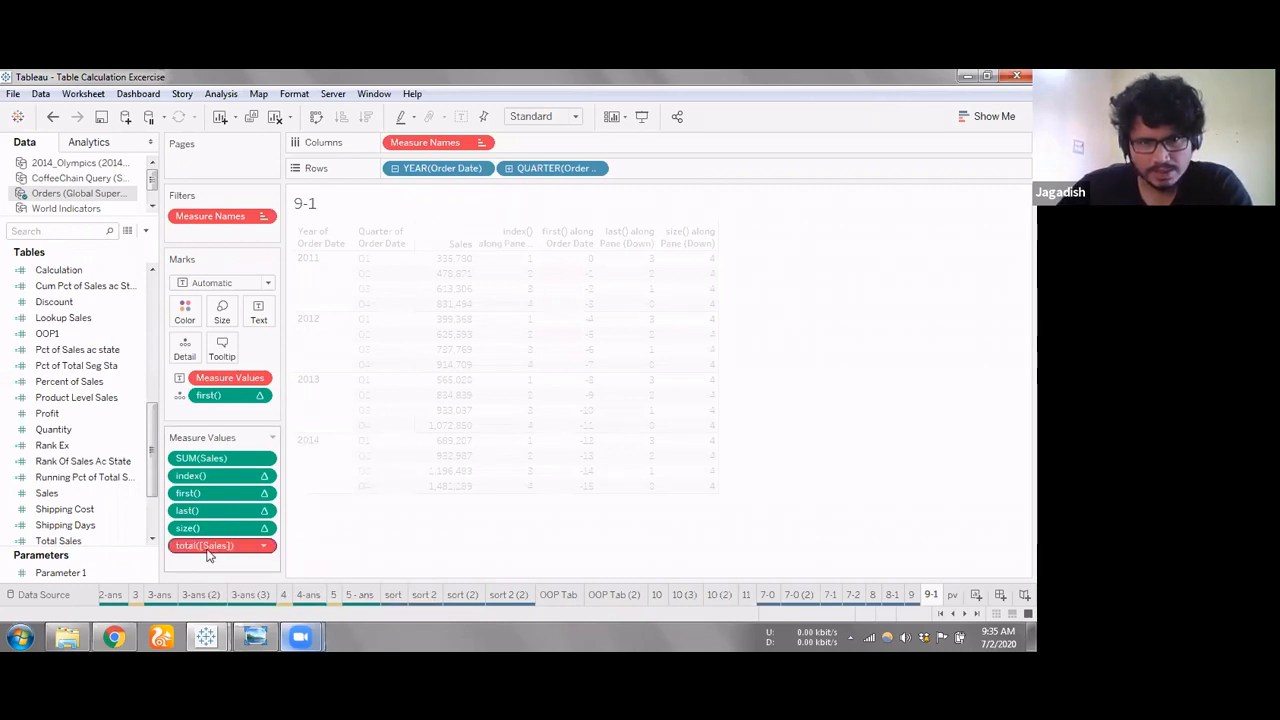
{"action": "left_click_drag", "start_coordinate": [211, 565], "coordinate": [210, 579]}
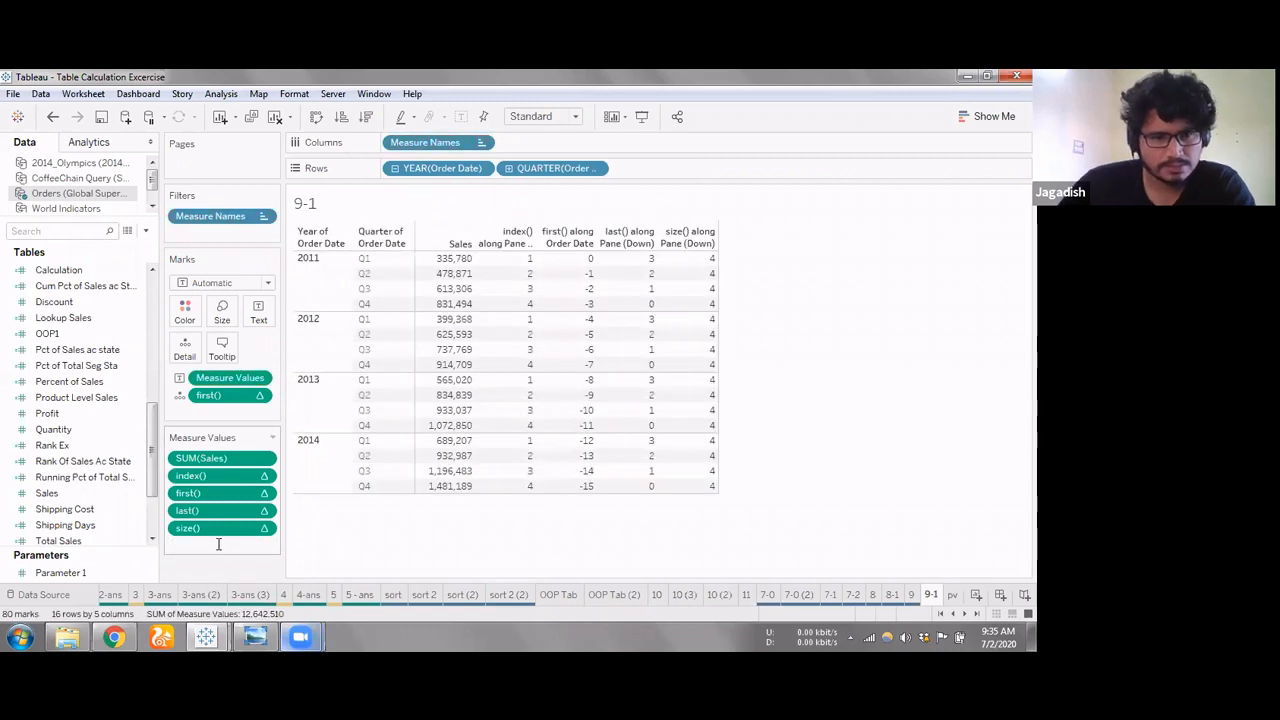
Add the calculation total(sum([Sales])) below size() in the measure values
{"action": "type", "text": "total"}
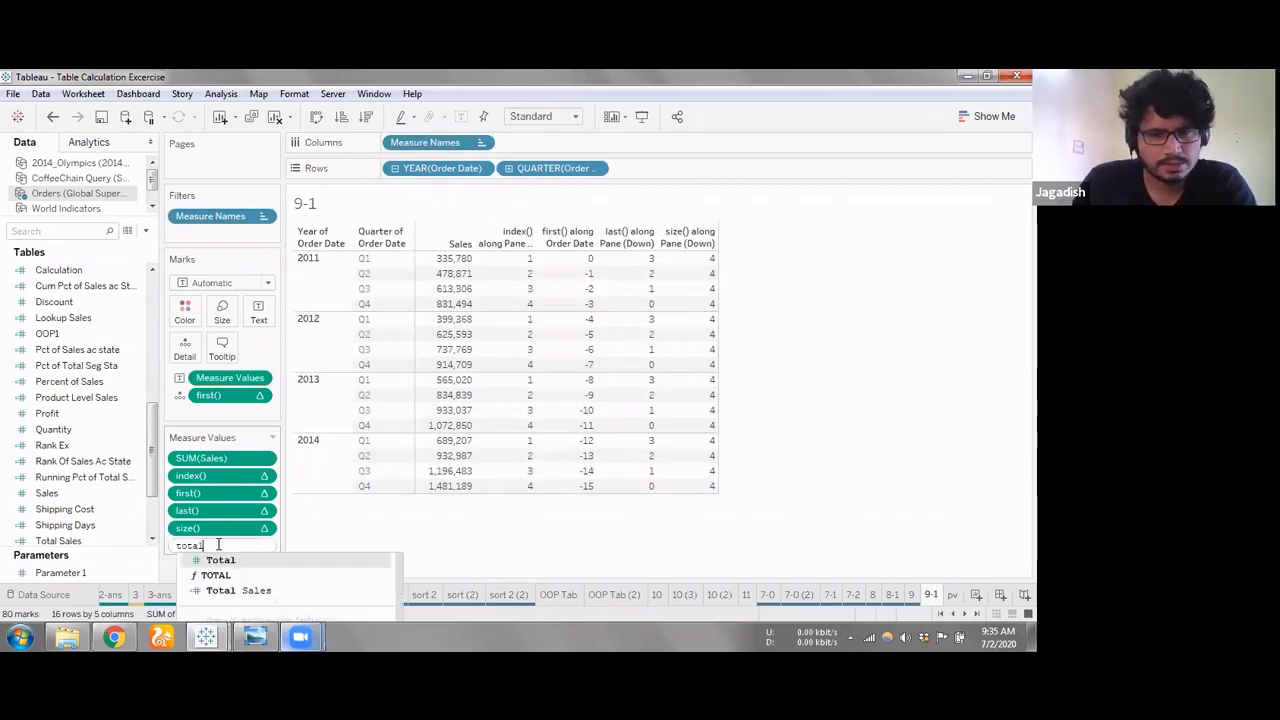
{"action": "type", "text": "("}
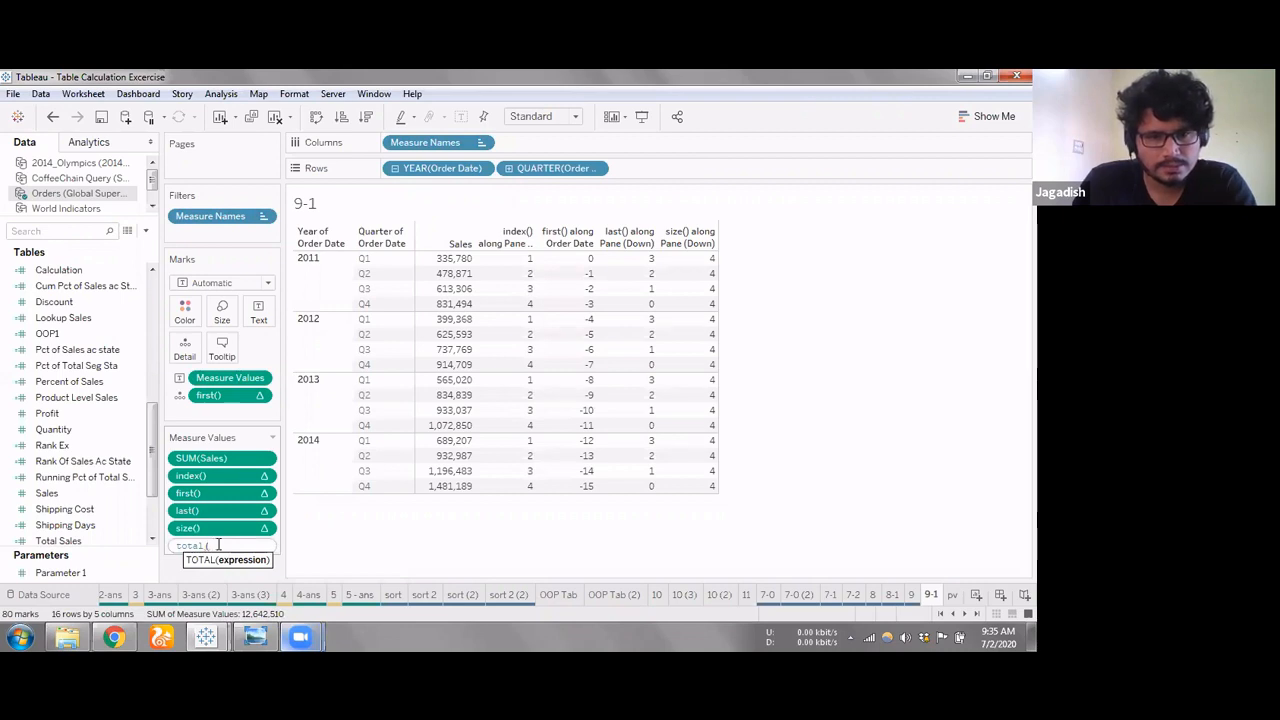
{"action": "type", "text": "sum"}
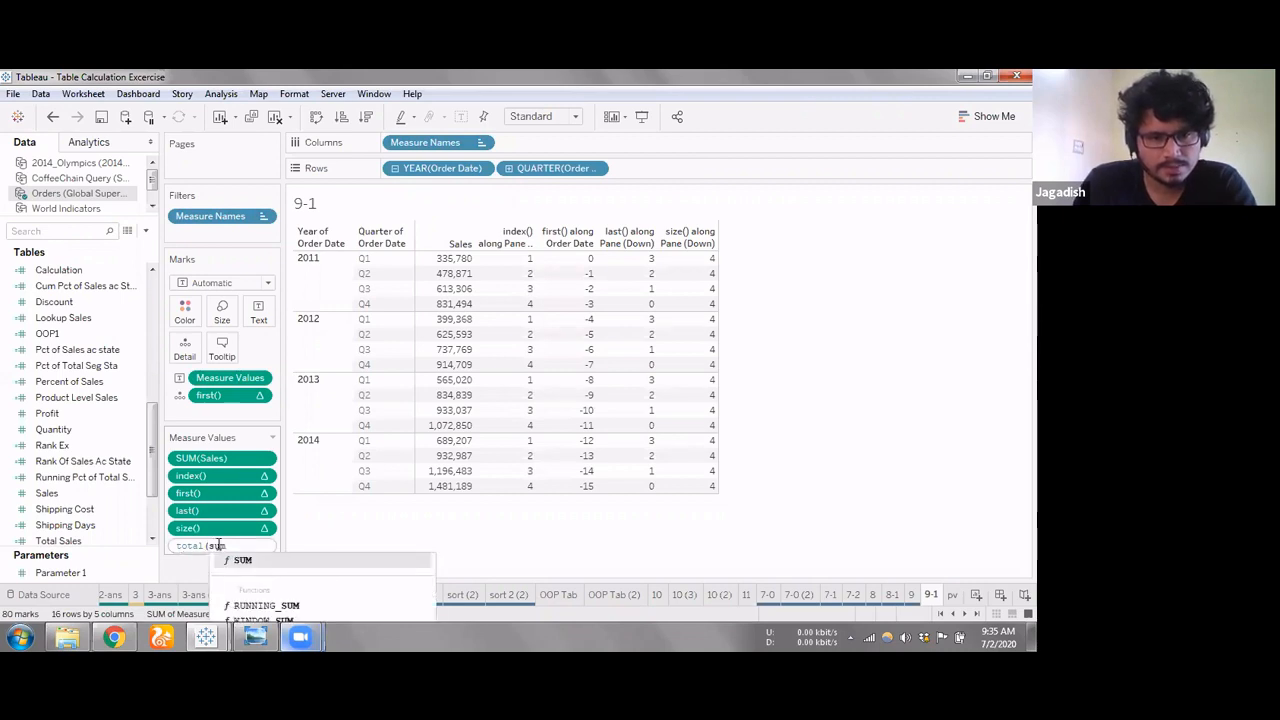
{"action": "key", "text": "BackSpace"}
{"action": "key", "text": "BackSpace"}
{"action": "type", "text": "um("}
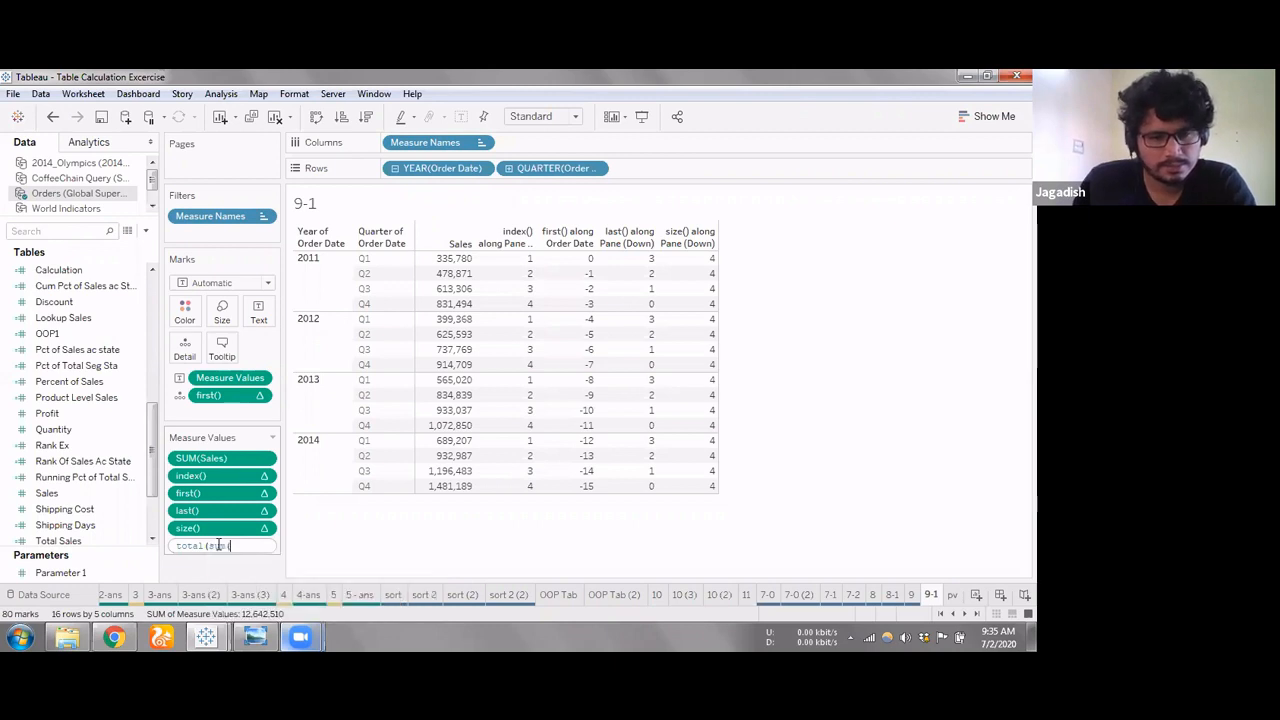
{"action": "type", "text": "[Sales]"}
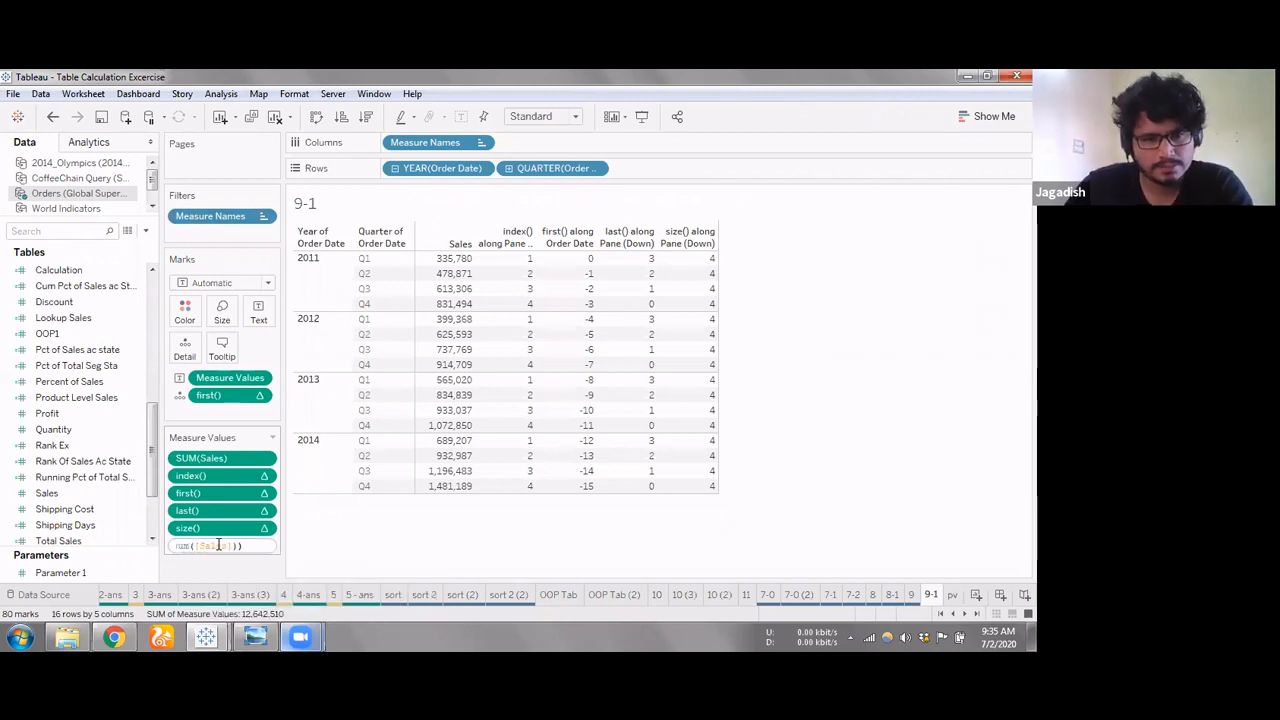
{"action": "type", "text": "))"}
{"action": "key", "text": "Return"}
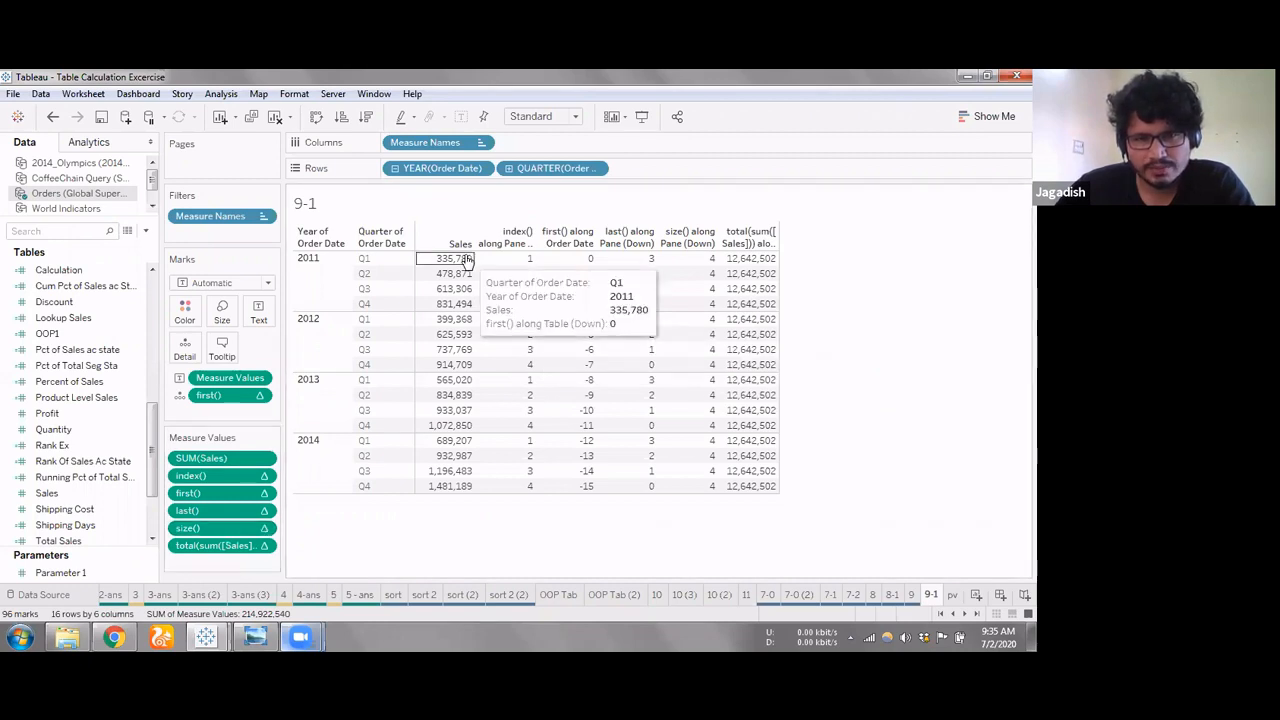
Change the compute direction of total(sum([Sales])) so that it totals the quarters of each year separately
{"action": "left_click", "coordinate": [231, 549]}
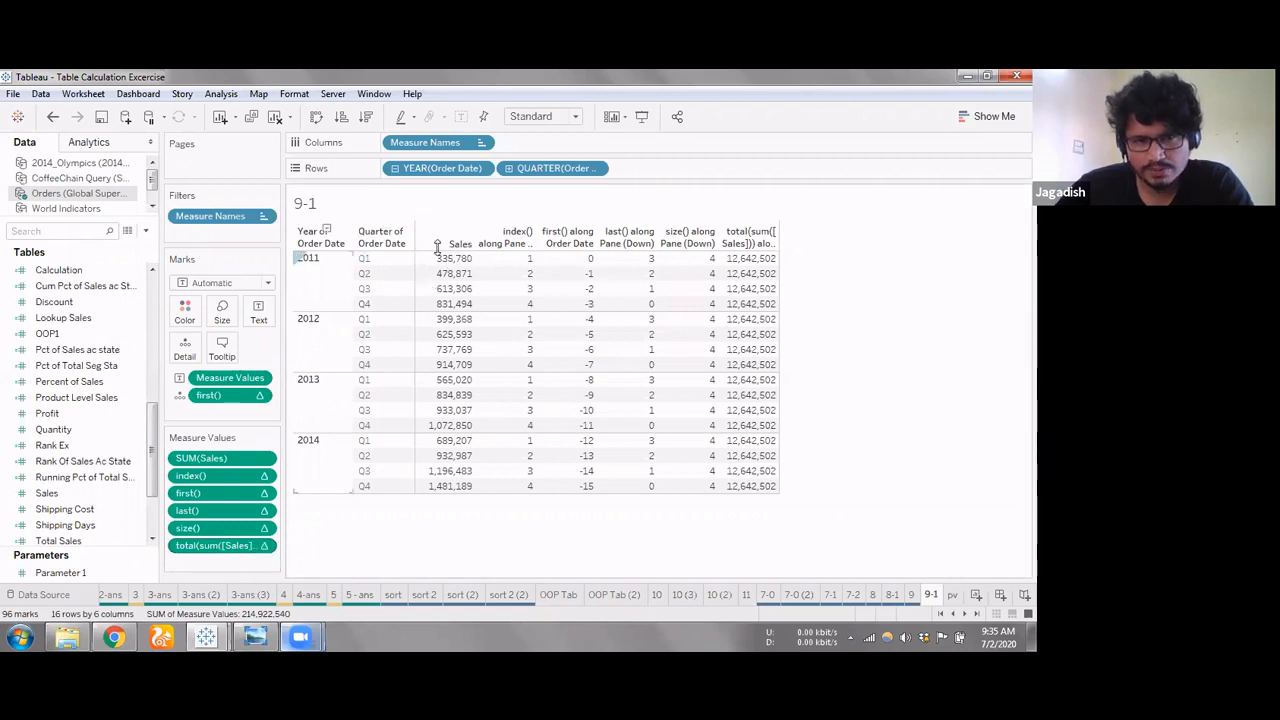
{"action": "mouse_move", "coordinate": [440, 260]}
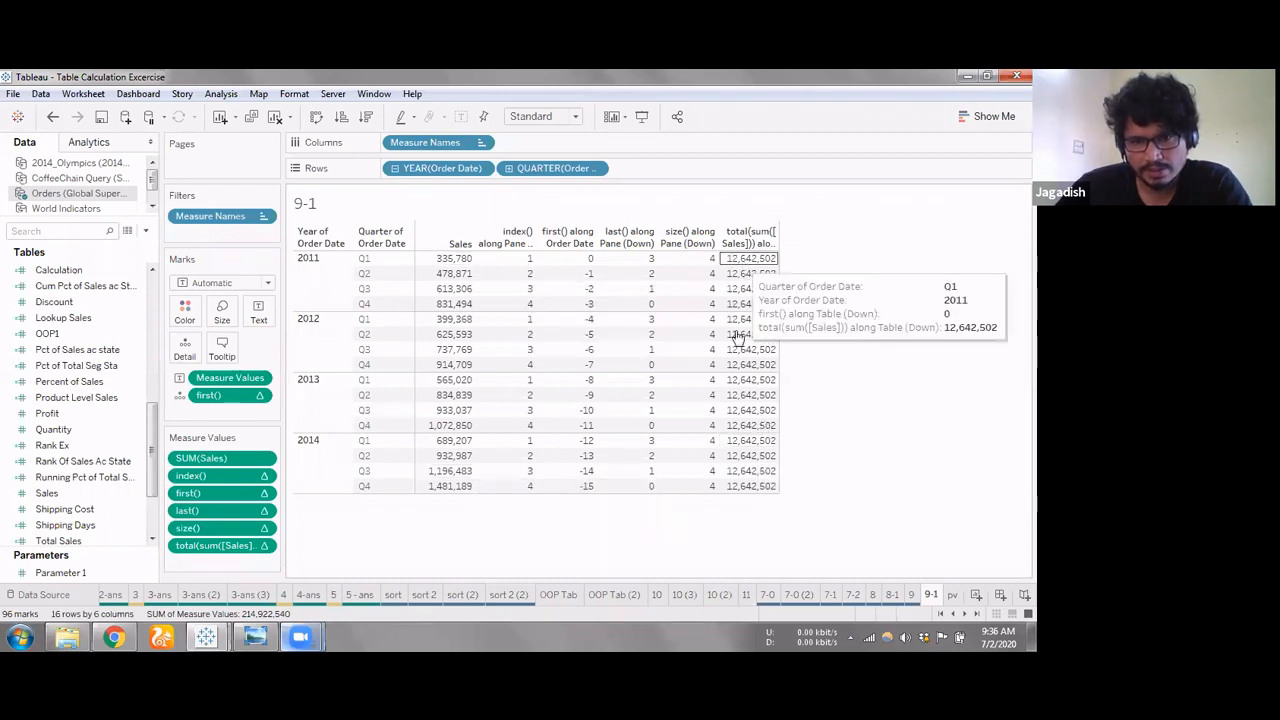
{"action": "left_click", "coordinate": [266, 548]}
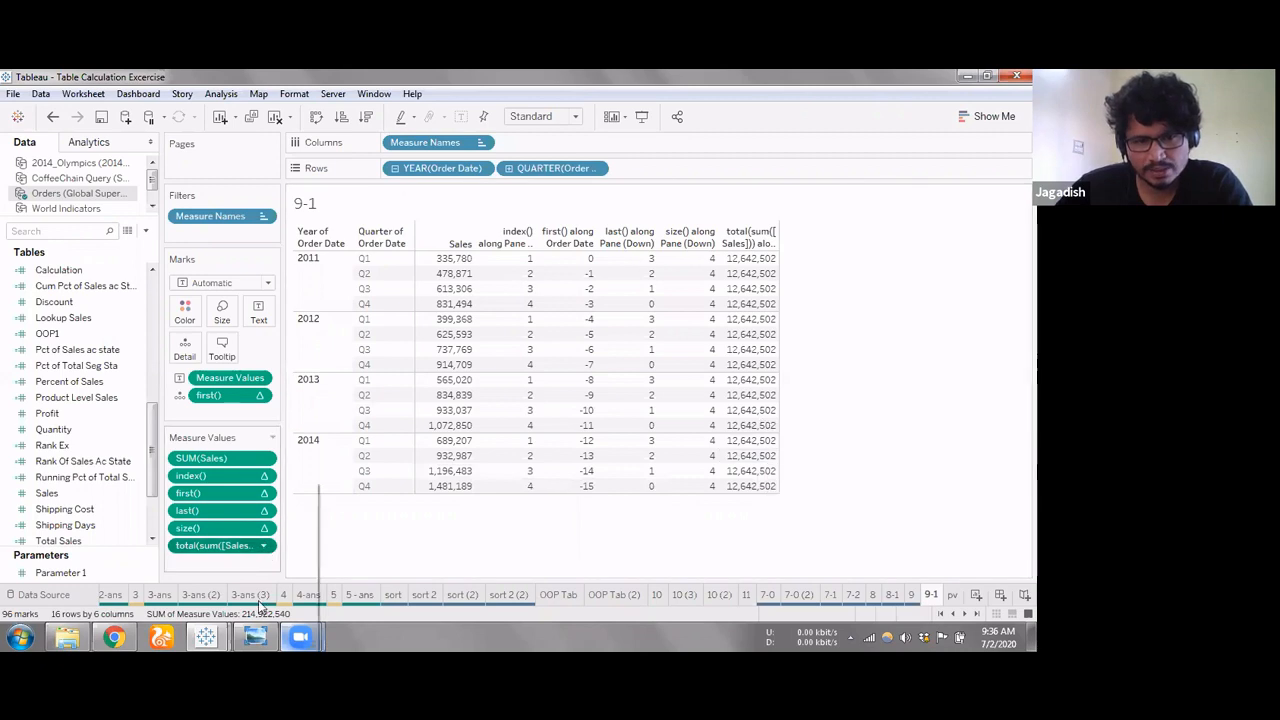
{"action": "left_click", "coordinate": [497, 454]}
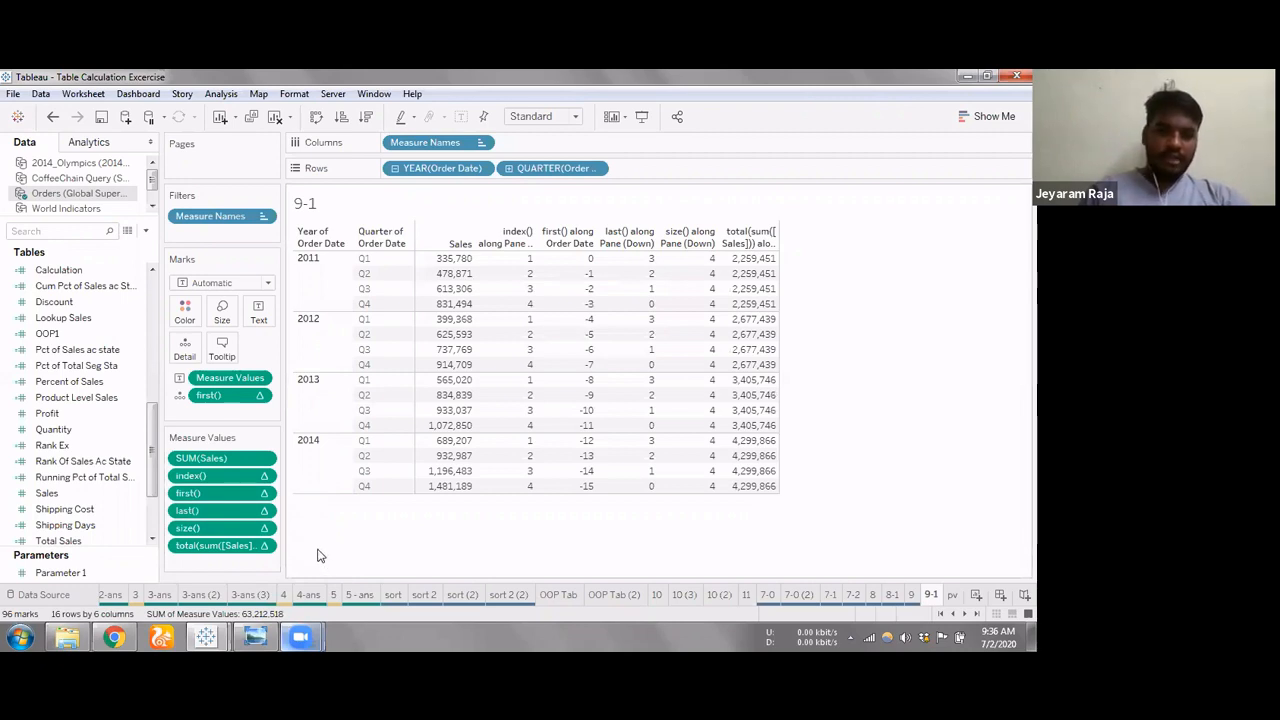
Try replacing the total(sum([Sales])) formula in the measure values with total(sales)
{"action": "double_click", "coordinate": [240, 546]}
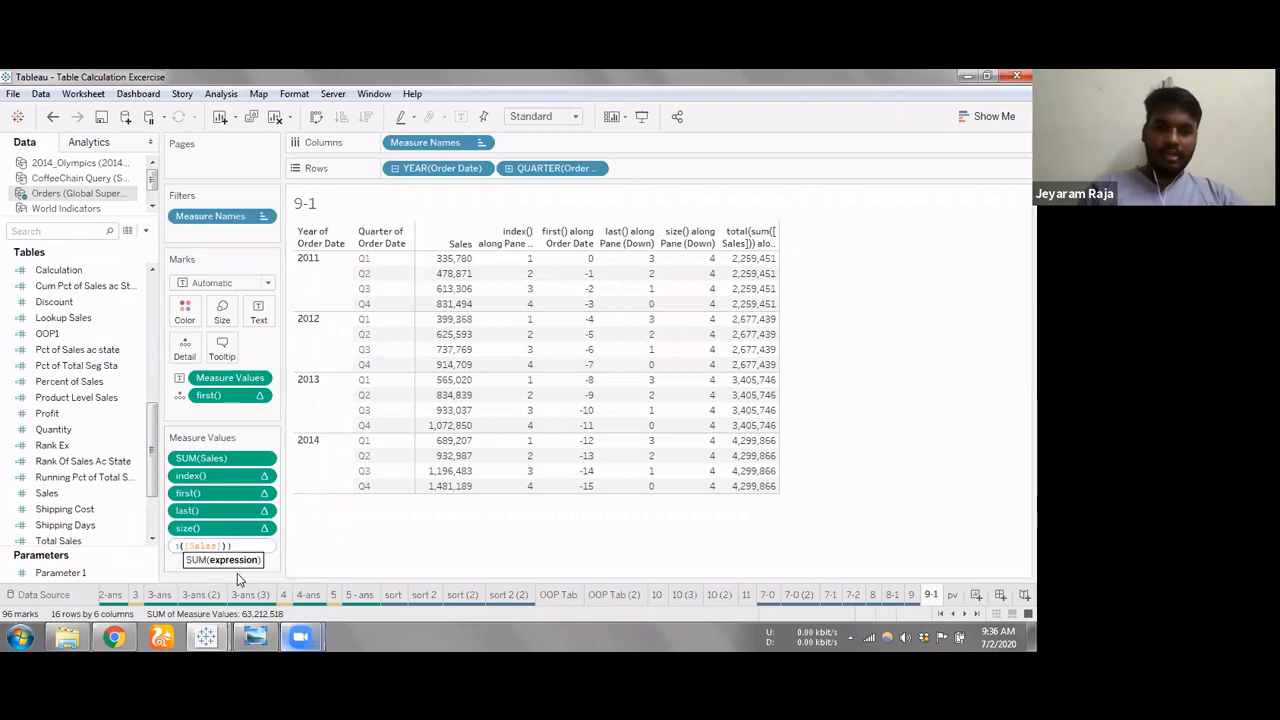
{"action": "type", "text": "to"}
{"action": "key", "text": "BackSpace"}
{"action": "key", "text": "BackSpace"}
{"action": "key", "text": "Delete"}
{"action": "key", "text": "Delete"}
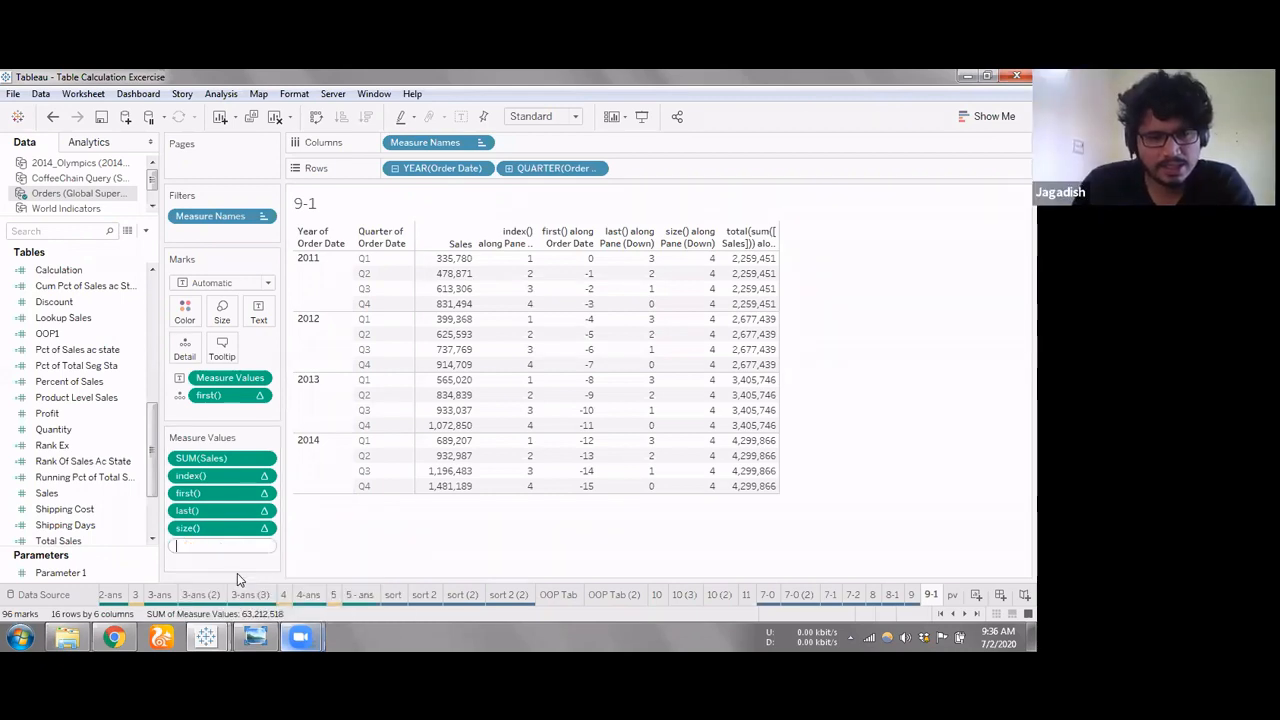
{"action": "type", "text": "total"}
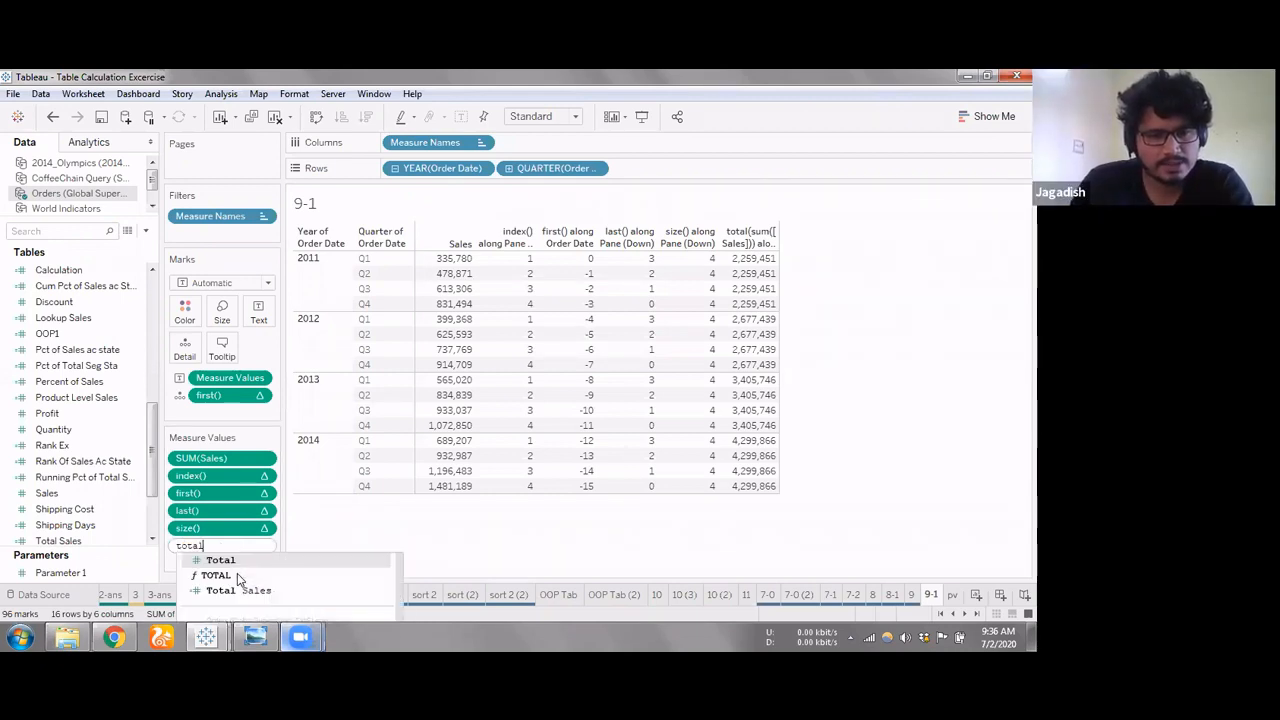
{"action": "type", "text": "(sales)"}
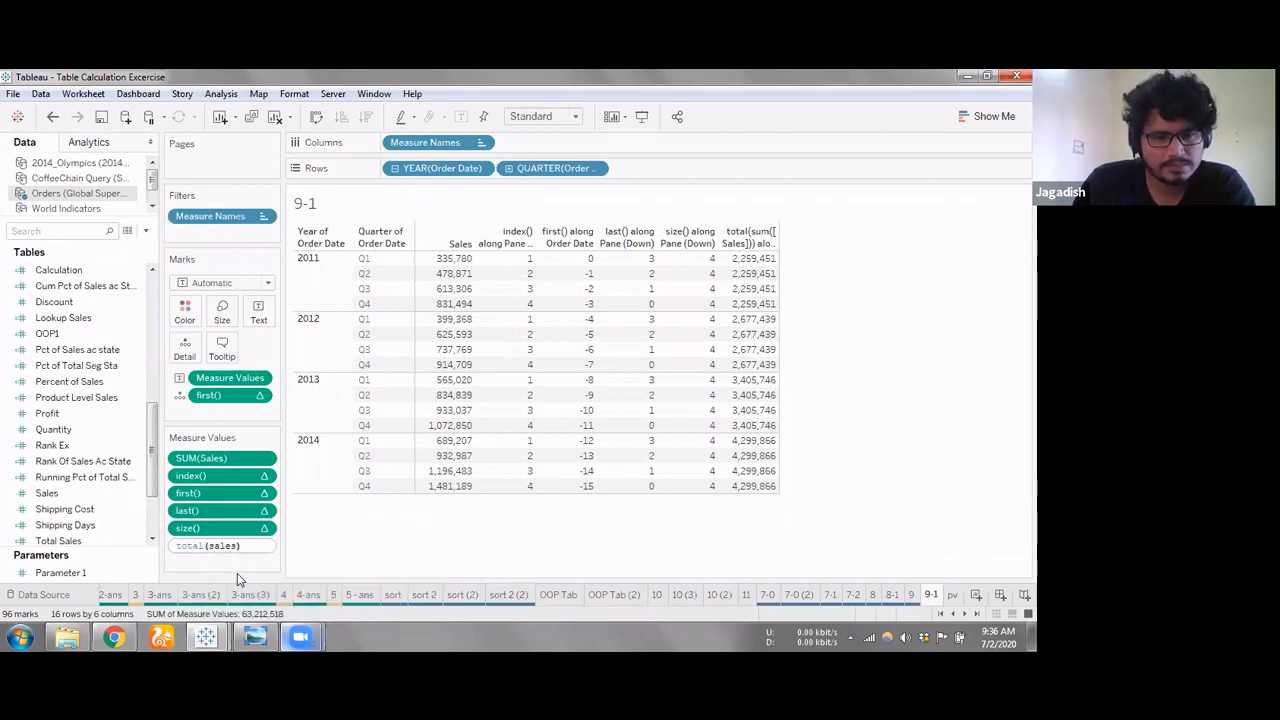
{"action": "key", "text": "Return"}
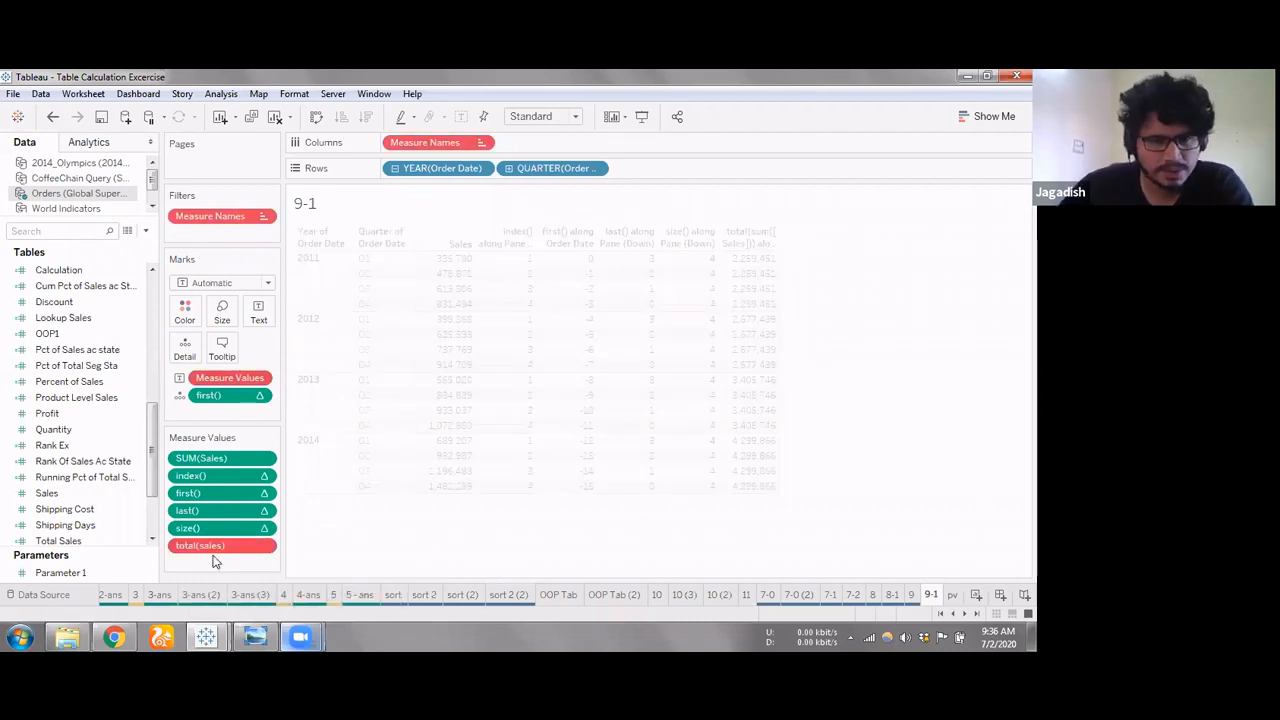
Try correcting the argument of the total calculation to the Sales field, making it total([Sales])
{"action": "double_click", "coordinate": [250, 545]}
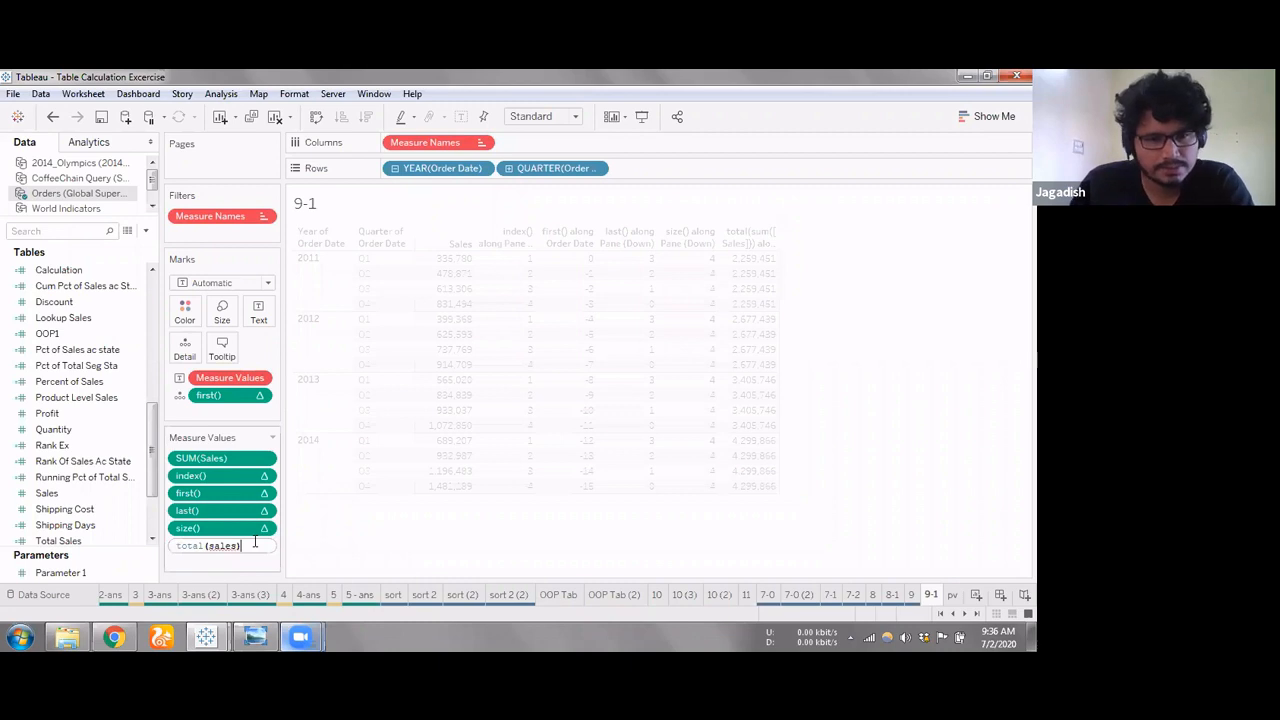
{"action": "key", "text": "BackSpace"}
{"action": "key", "text": "BackSpace"}
{"action": "key", "text": "BackSpace"}
{"action": "key", "text": "BackSpace"}
{"action": "key", "text": "BackSpace"}
{"action": "key", "text": "BackSpace"}
{"action": "type", "text": "[Sales]"}
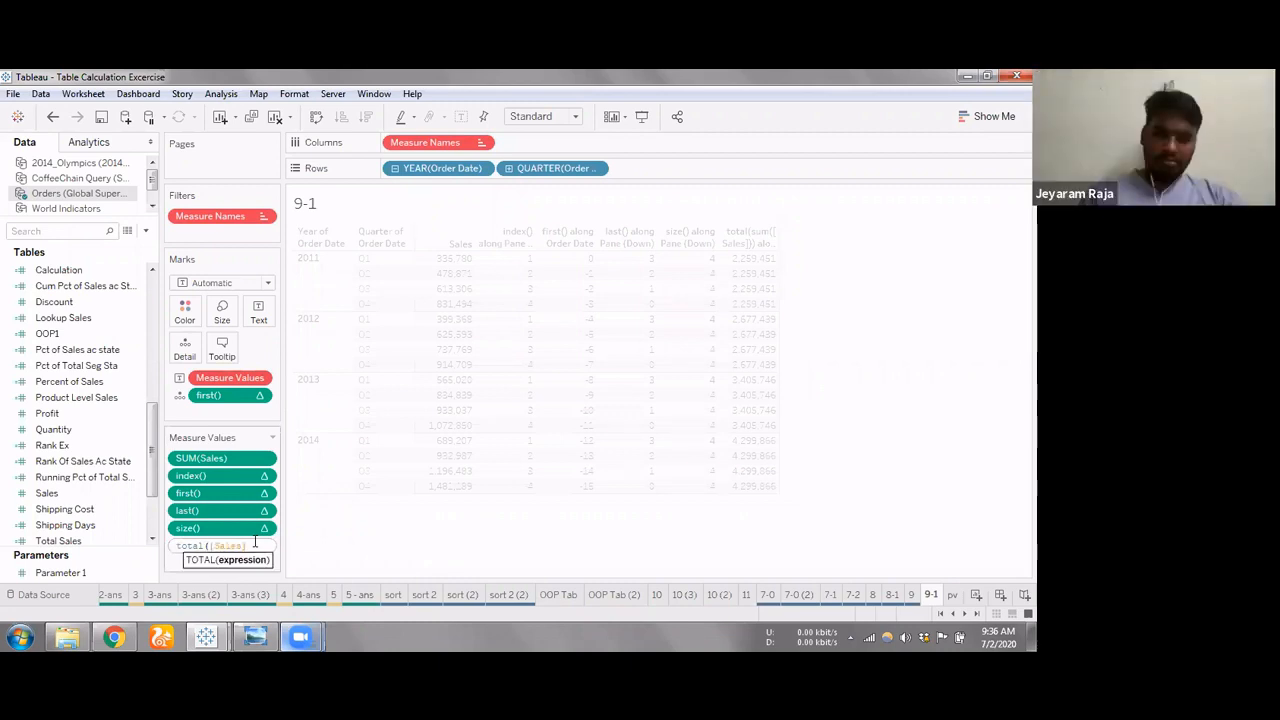
{"action": "key", "text": "Return"}
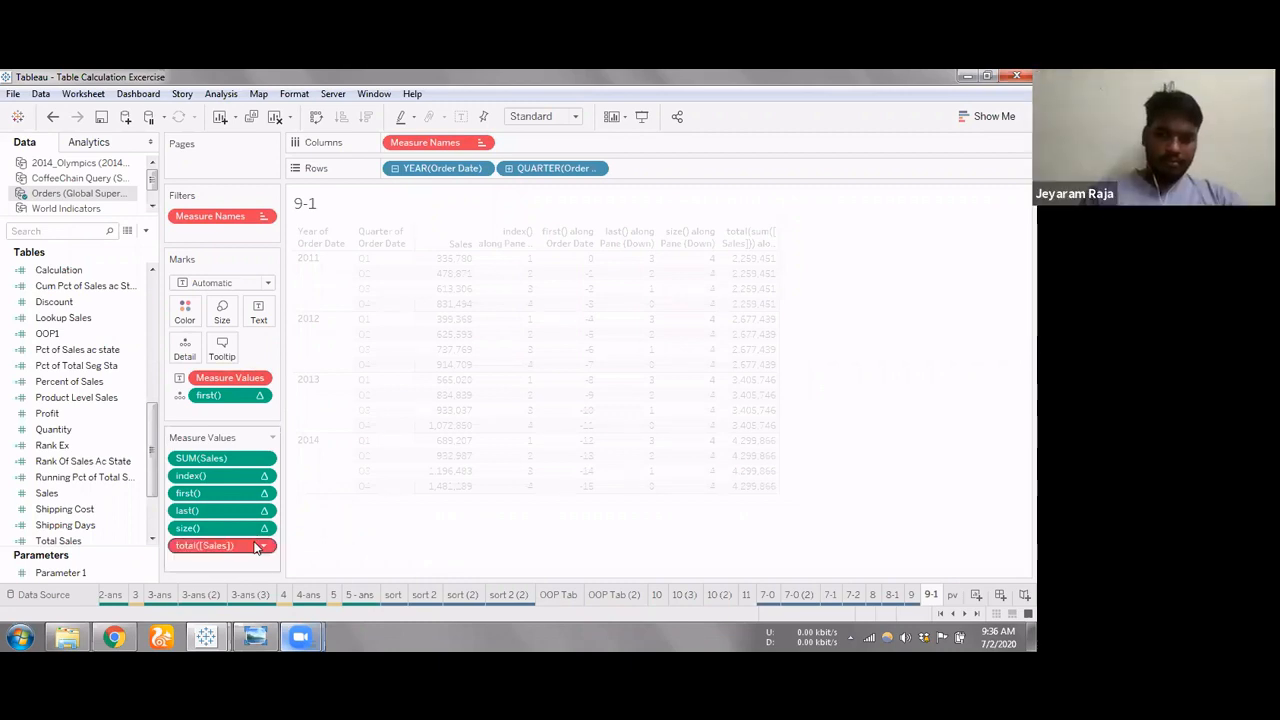
Look through worksheets 11, 10 (3), 10 (2), 7-0 and 9 for existing table calculation examples, and return to worksheet 9-1
{"action": "left_click", "coordinate": [742, 595]}
{"action": "left_click", "coordinate": [725, 596]}
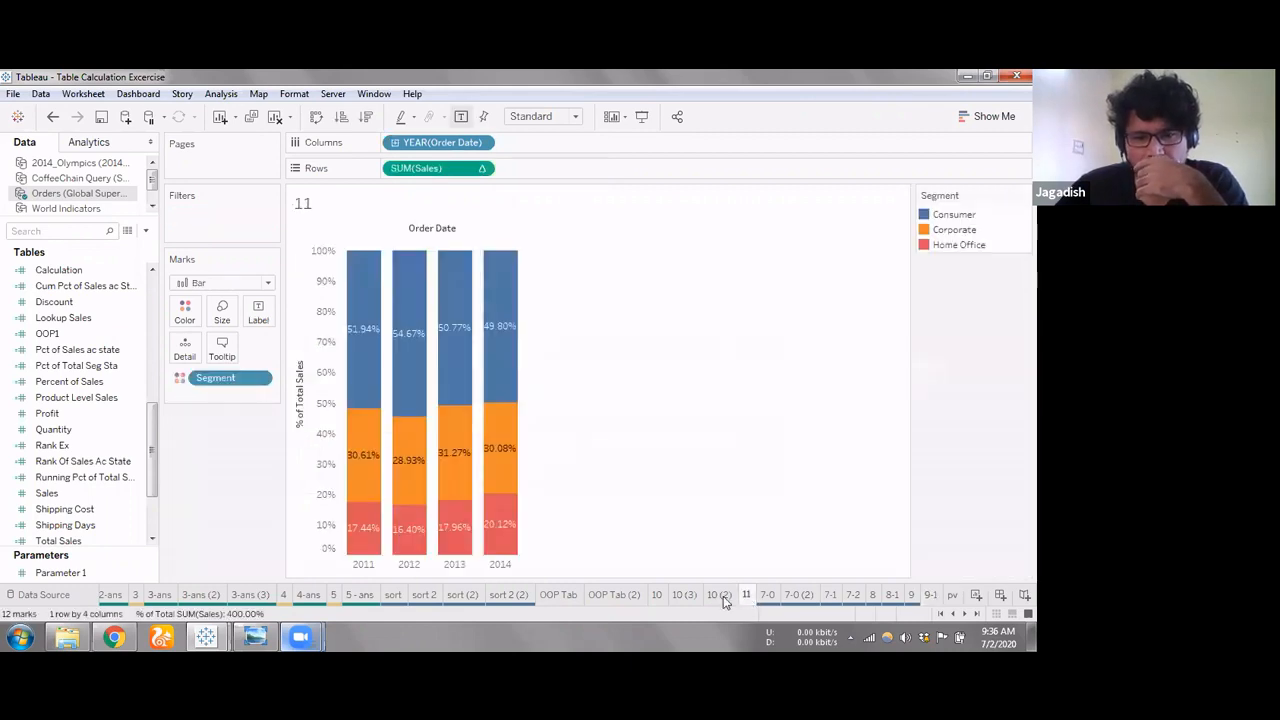
{"action": "left_click", "coordinate": [686, 597]}
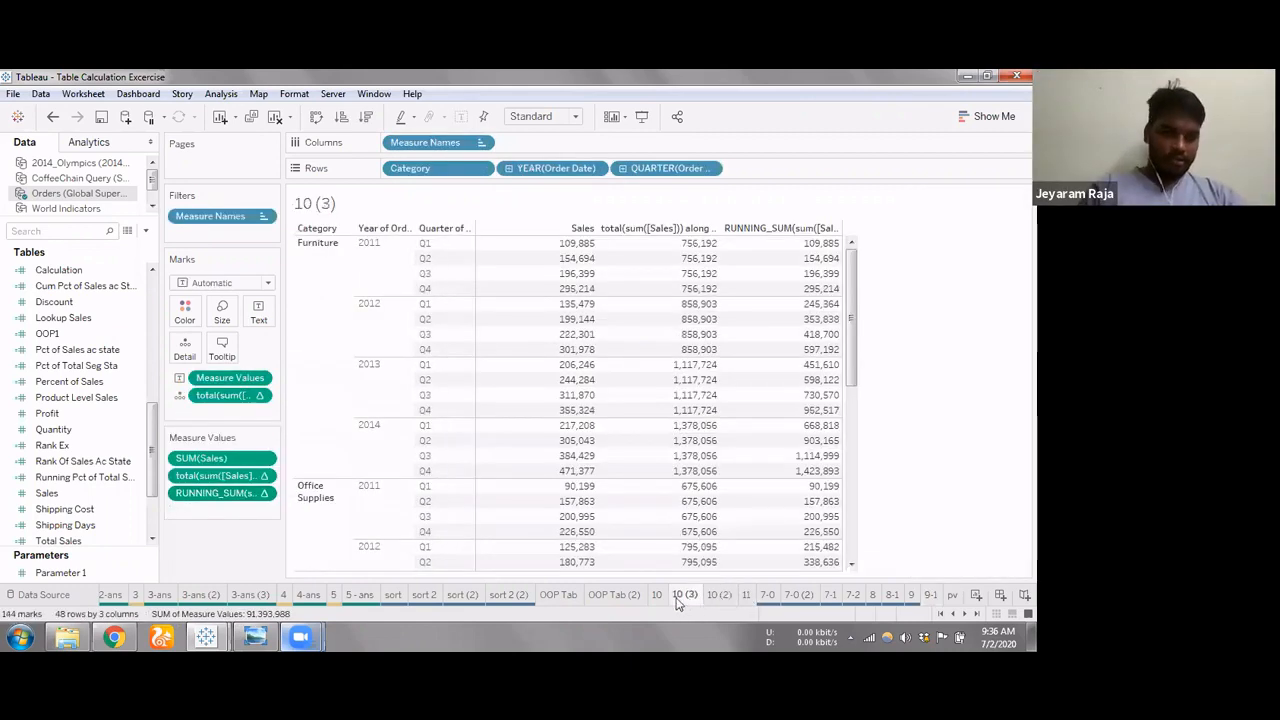
{"action": "left_click", "coordinate": [719, 597]}
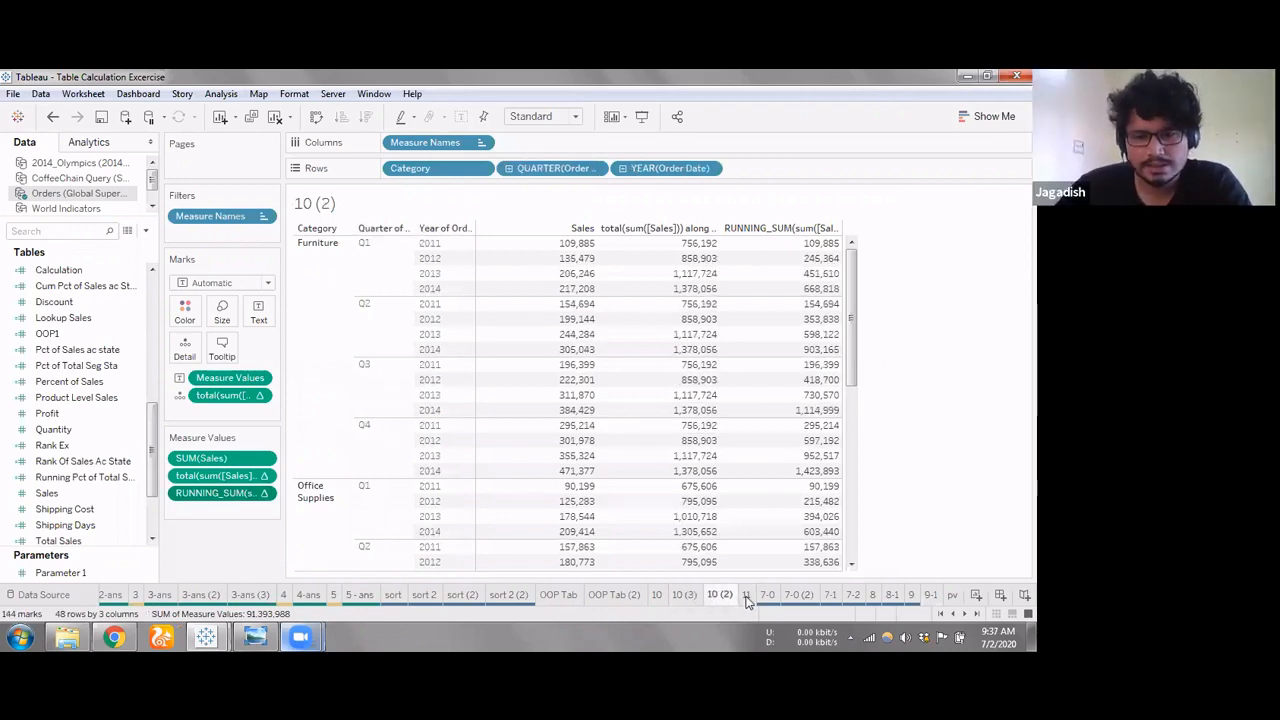
{"action": "left_click", "coordinate": [745, 597]}
{"action": "left_click", "coordinate": [766, 599]}
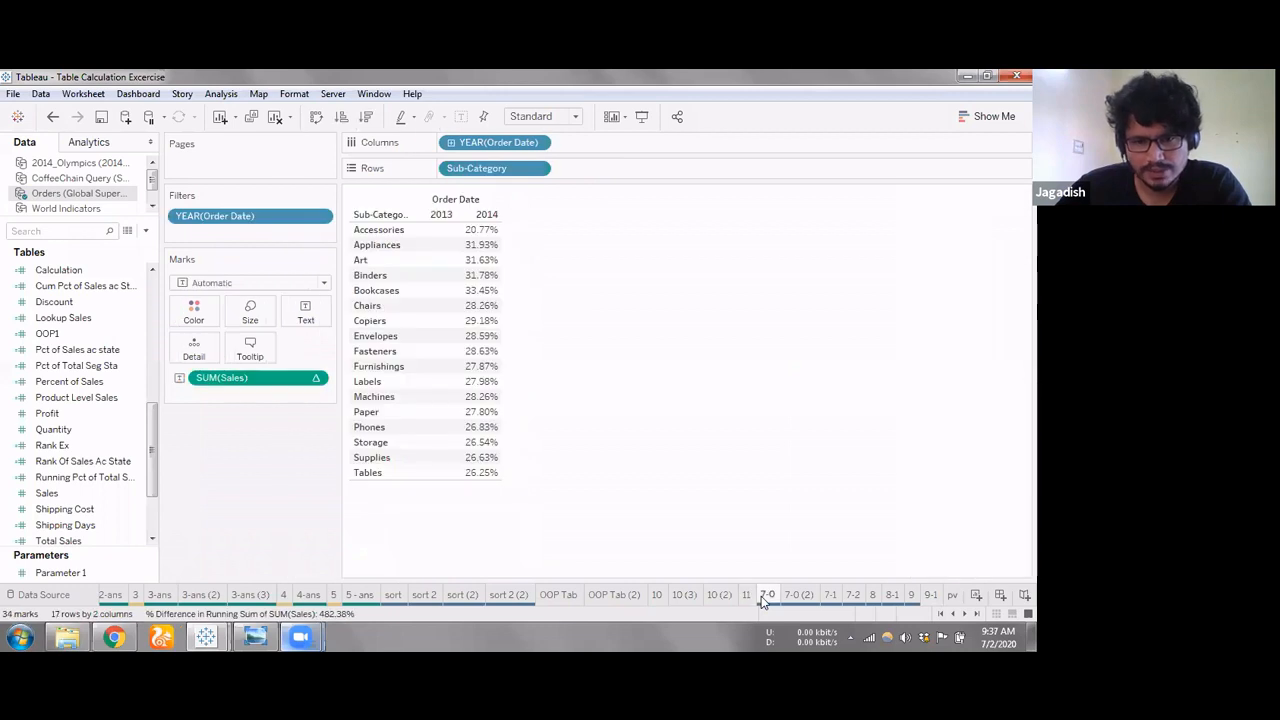
{"action": "left_click", "coordinate": [910, 598]}
{"action": "left_click", "coordinate": [930, 599]}
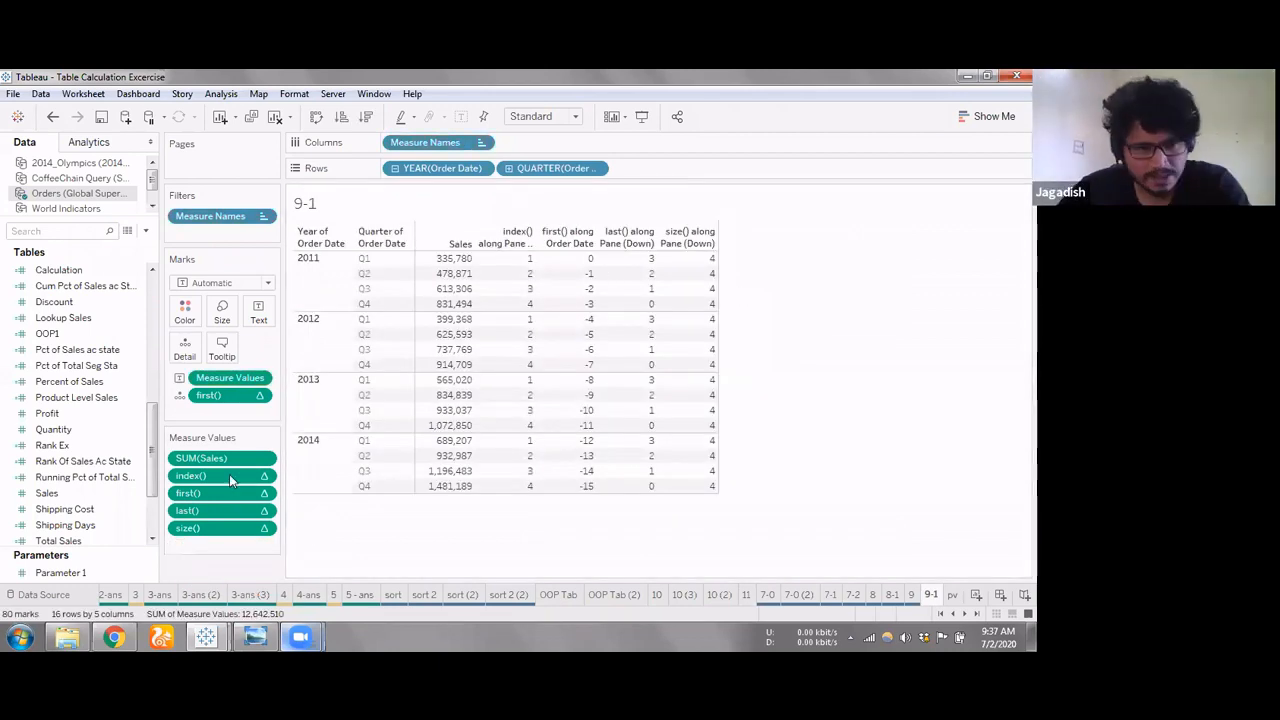
Remove size() from the measure values and start a new calculation there with the LOOKUP function
{"action": "left_click", "coordinate": [210, 530]}
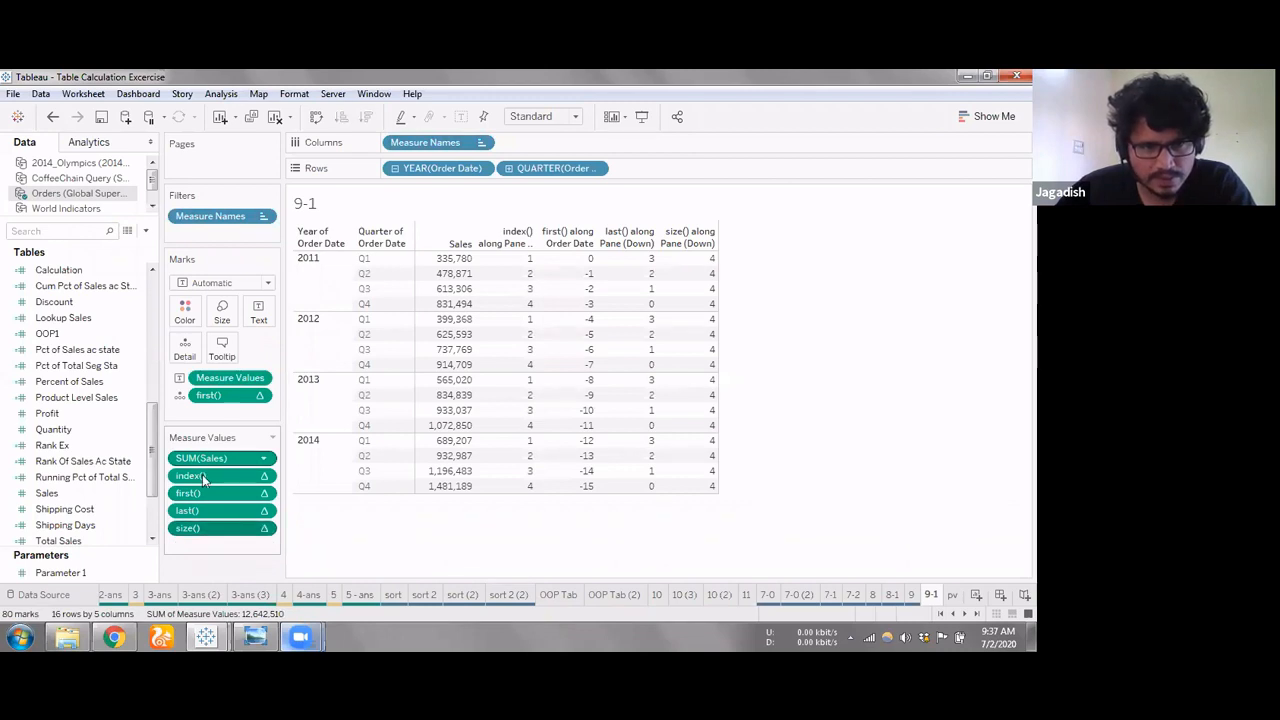
{"action": "left_click", "coordinate": [202, 474]}
{"action": "left_click", "coordinate": [196, 553]}
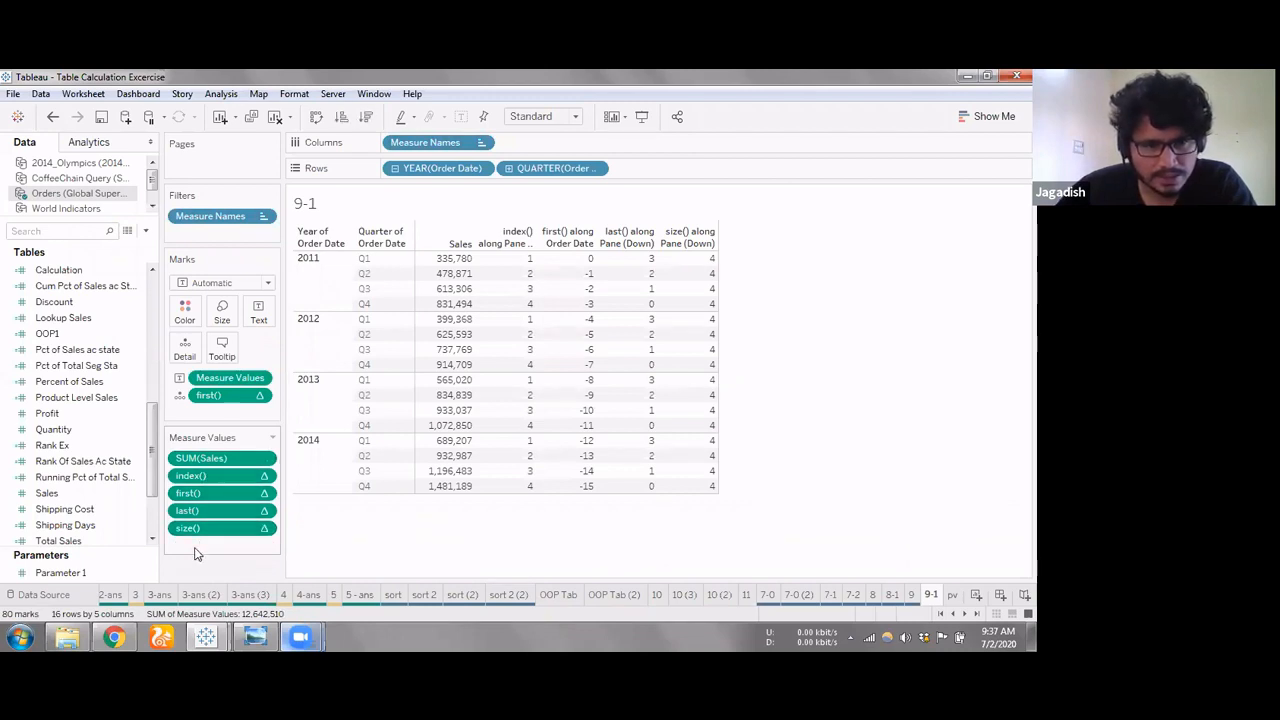
{"action": "left_click_drag", "start_coordinate": [207, 529], "coordinate": [205, 518]}
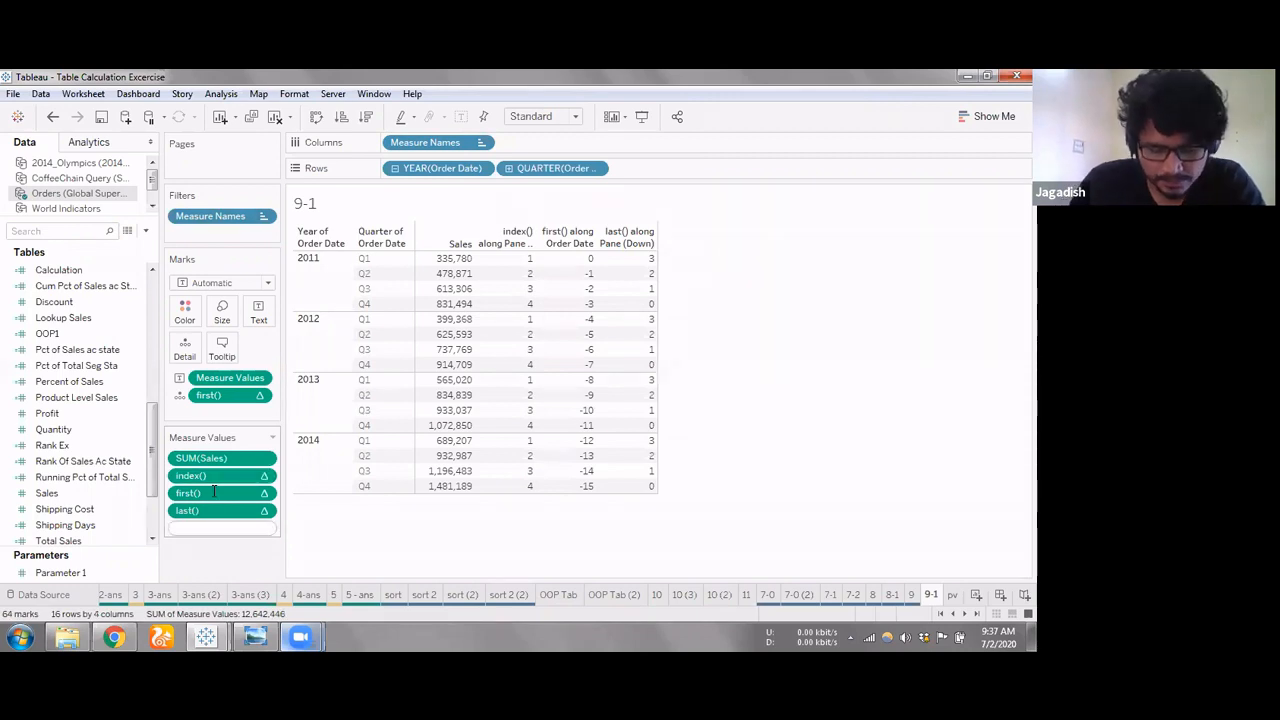
{"action": "type", "text": "lo"}
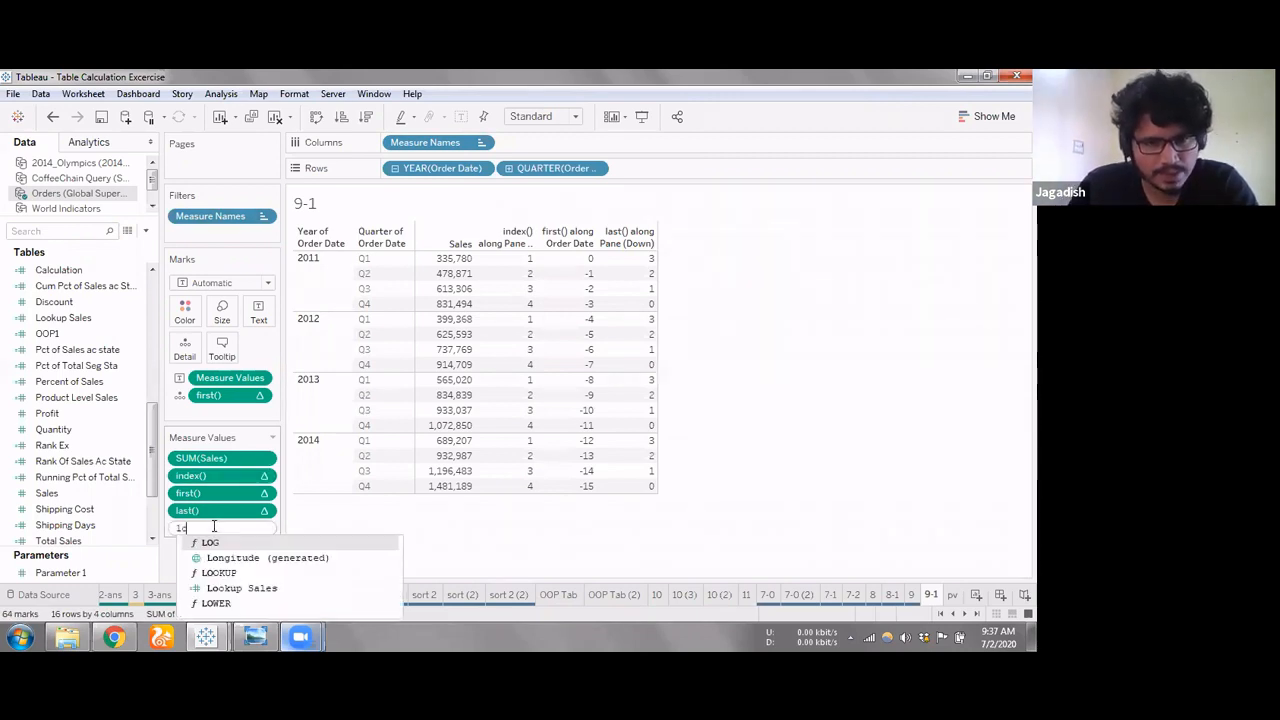
{"action": "type", "text": "o"}
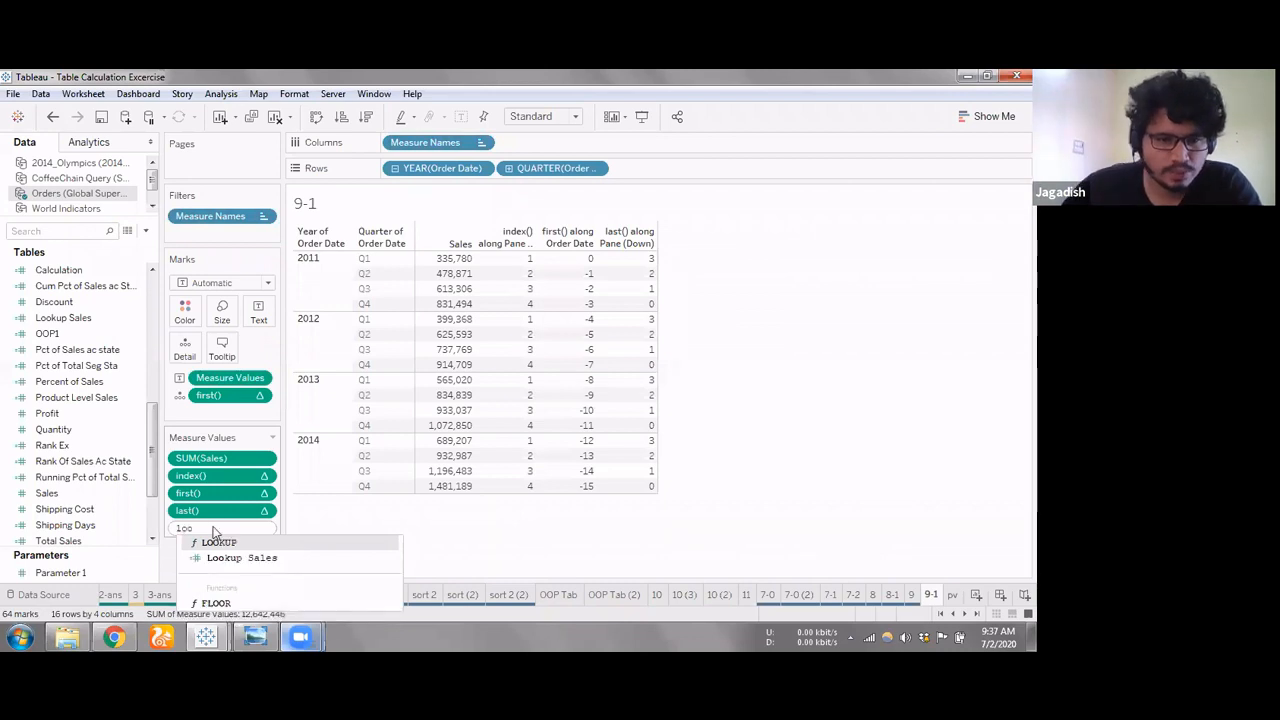
{"action": "left_click", "coordinate": [211, 543]}
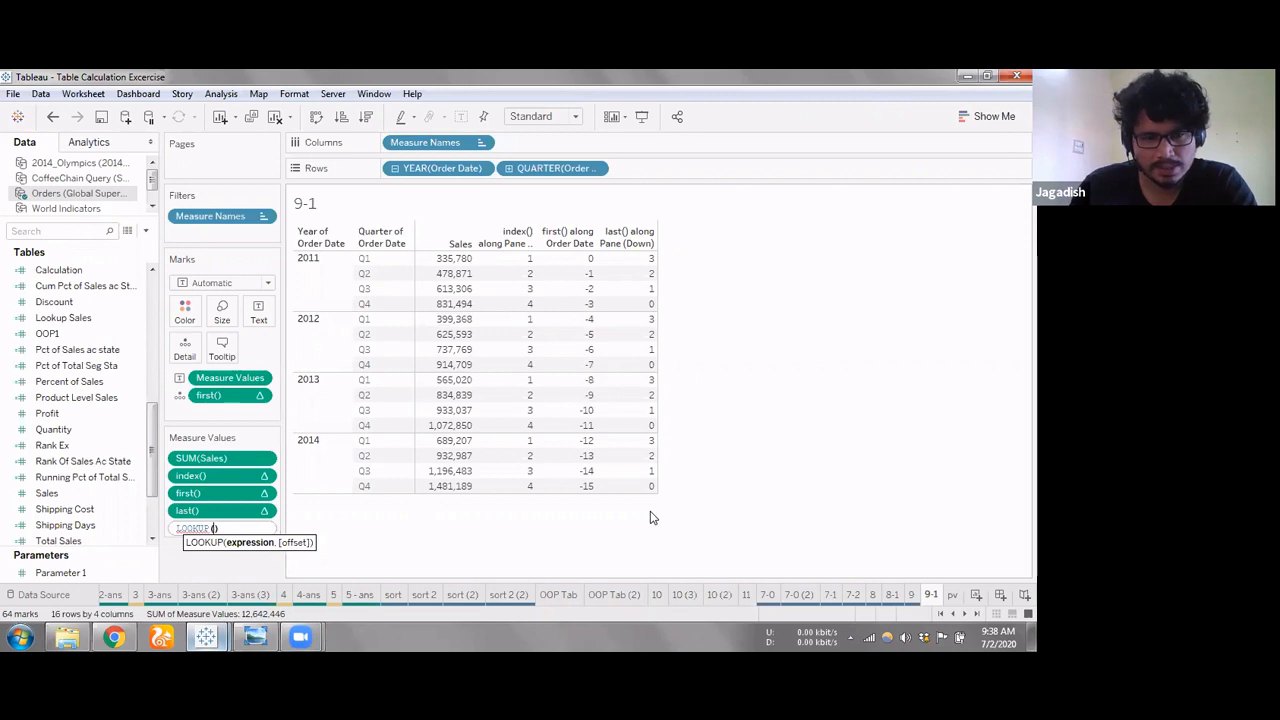
Enter sum([Sales]) as the expression argument of the LOOKUP calculation
{"action": "type", "text": "sum("}
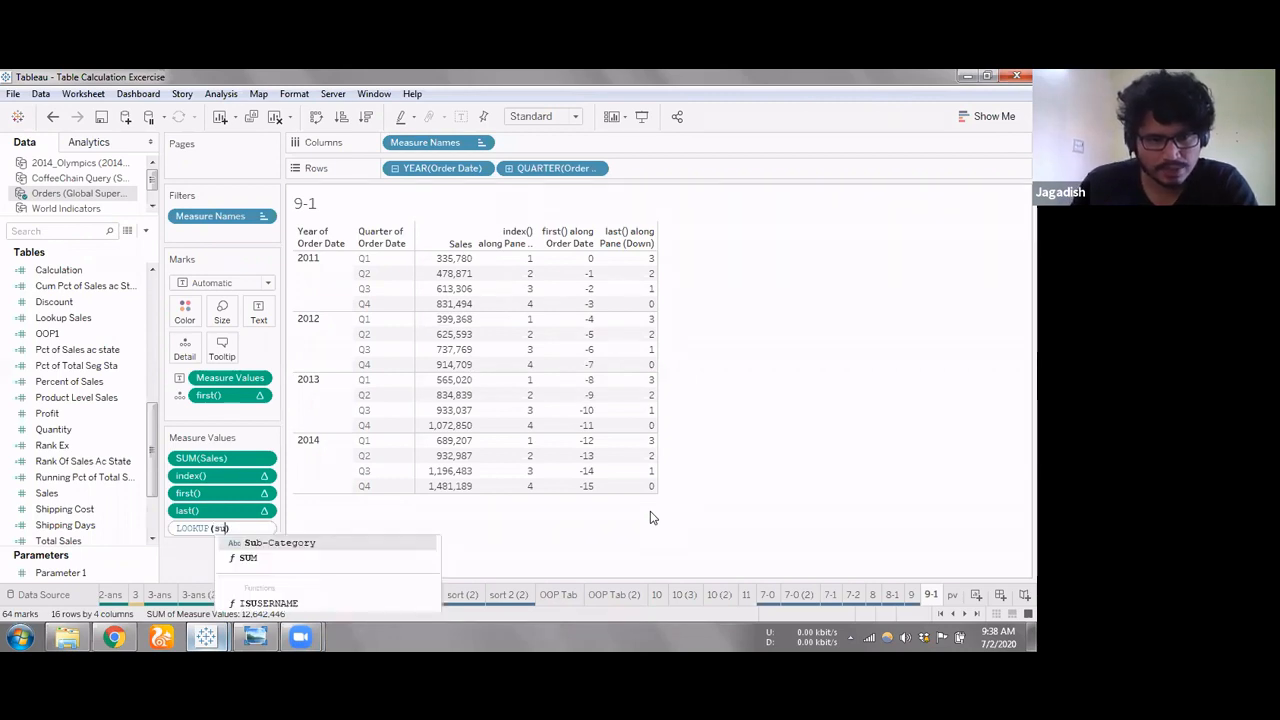
{"action": "type", "text": "sales)"}
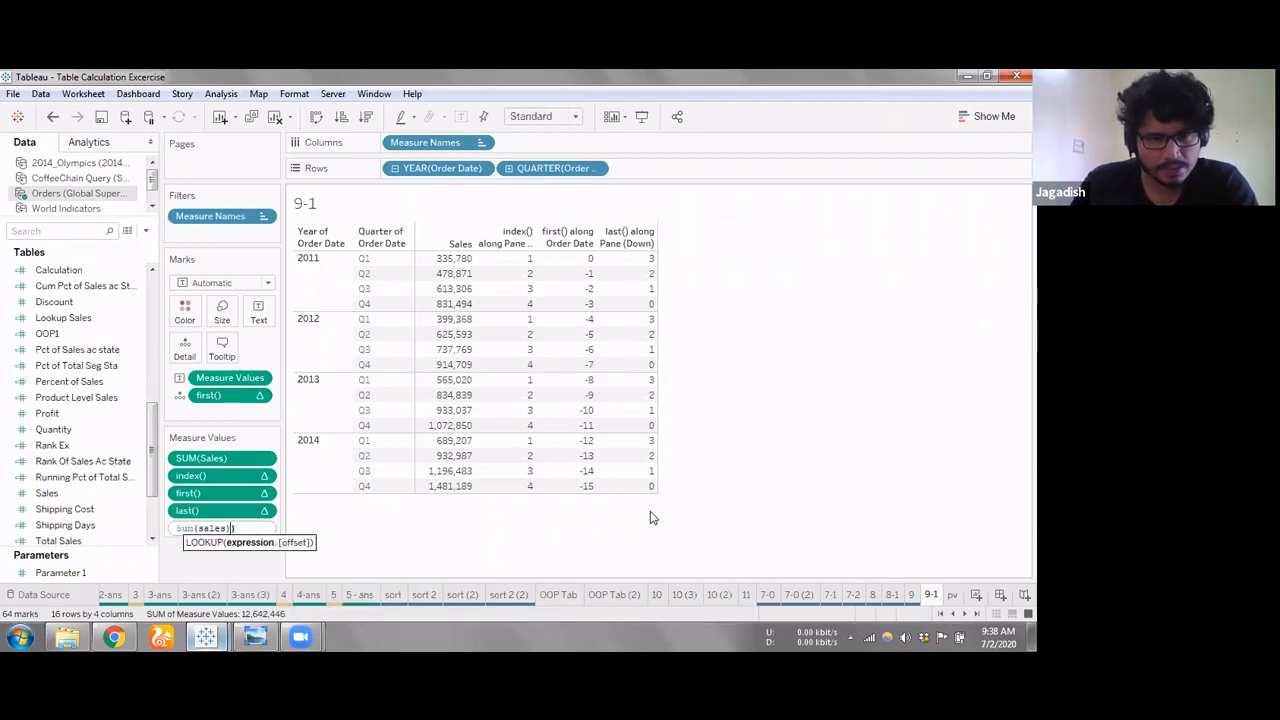
{"action": "key", "text": "BackSpace"}
{"action": "key", "text": "BackSpace"}
{"action": "key", "text": "BackSpace"}
{"action": "key", "text": "BackSpace"}
{"action": "key", "text": "BackSpace"}
{"action": "key", "text": "Return"}
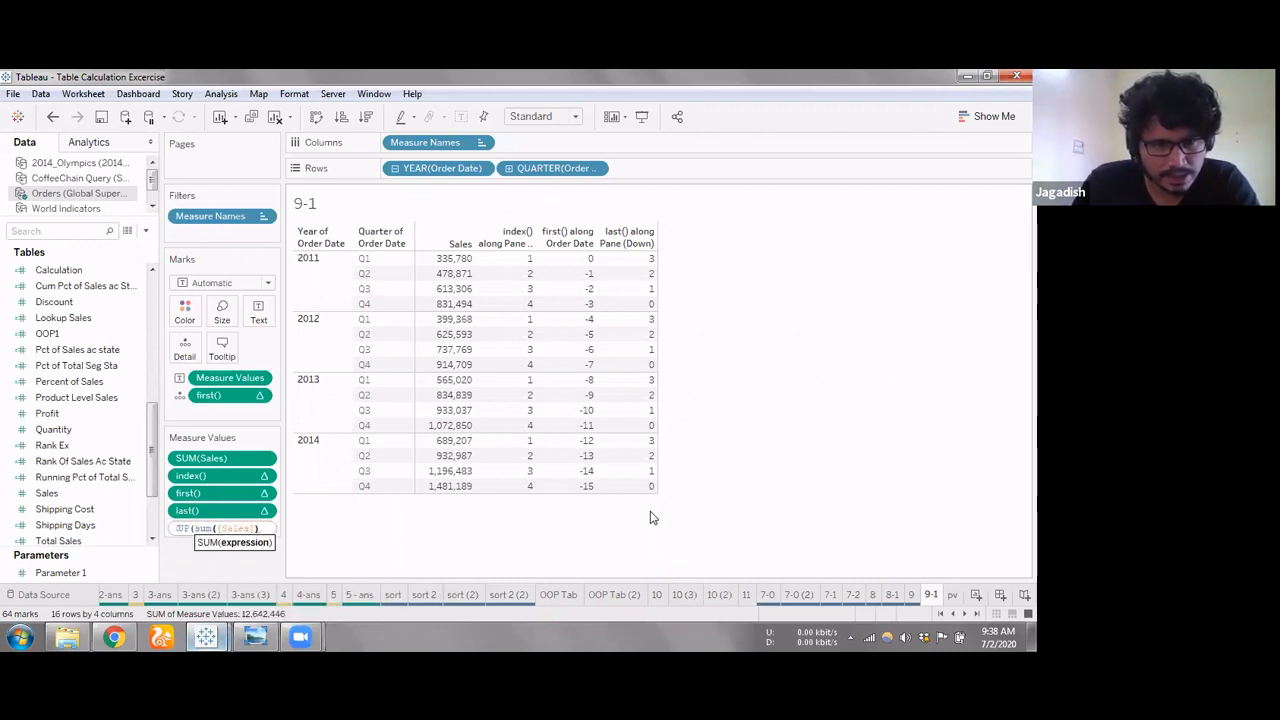
{"action": "type", "text": ")"}
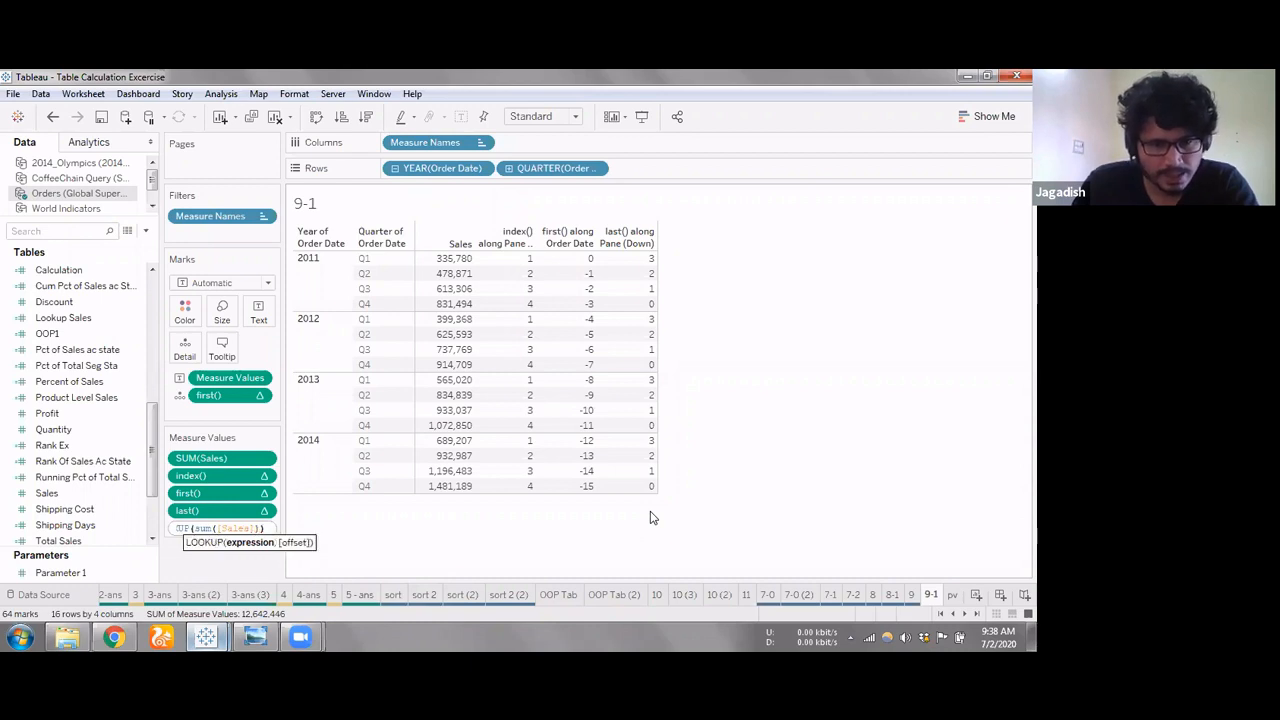
{"action": "type", "text": ","}
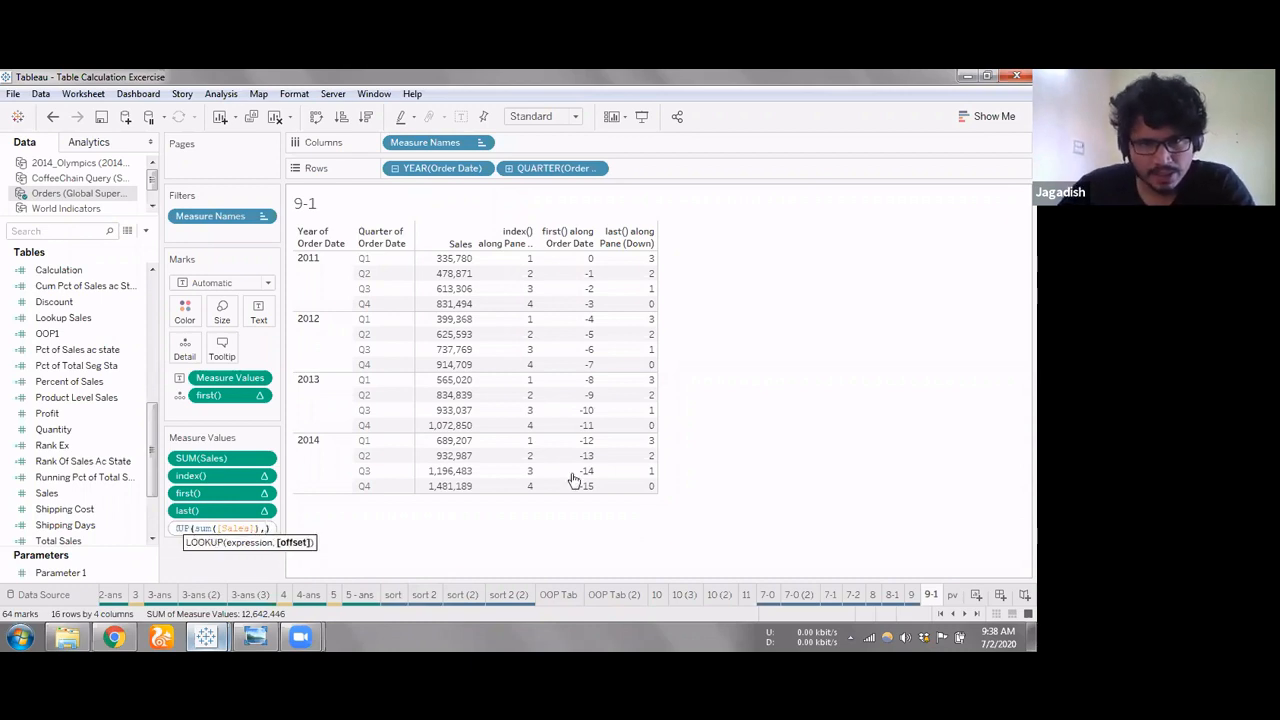
Set the LOOKUP offset to -4 and commit the calculation as LOOKUP(sum([Sales]),-4)
{"action": "mouse_move", "coordinate": [445, 322]}
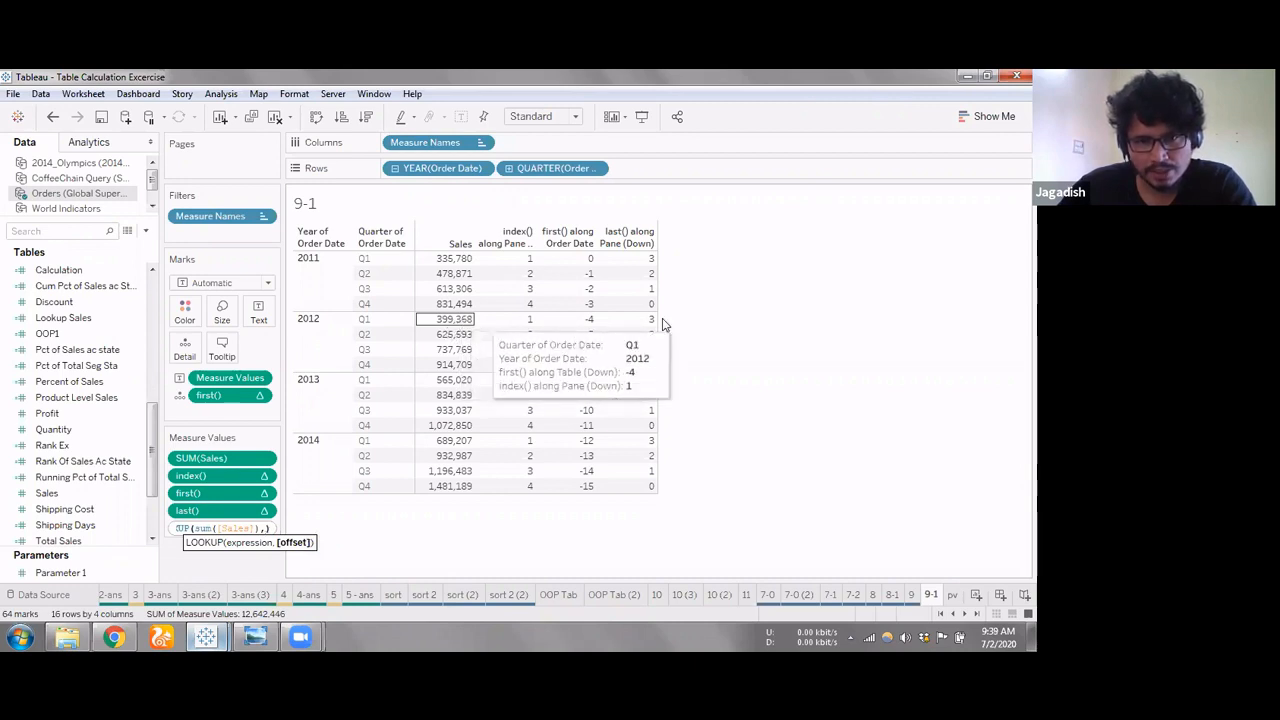
{"action": "mouse_move", "coordinate": [457, 262]}
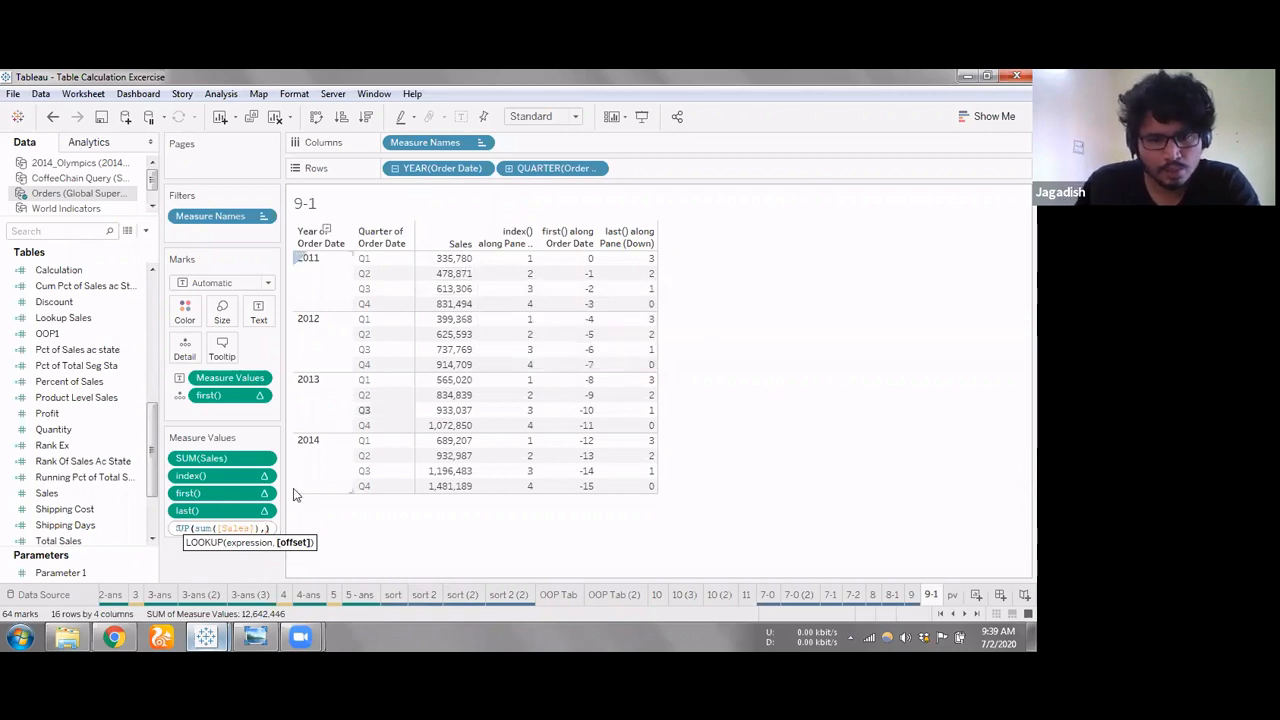
{"action": "type", "text": "-4"}
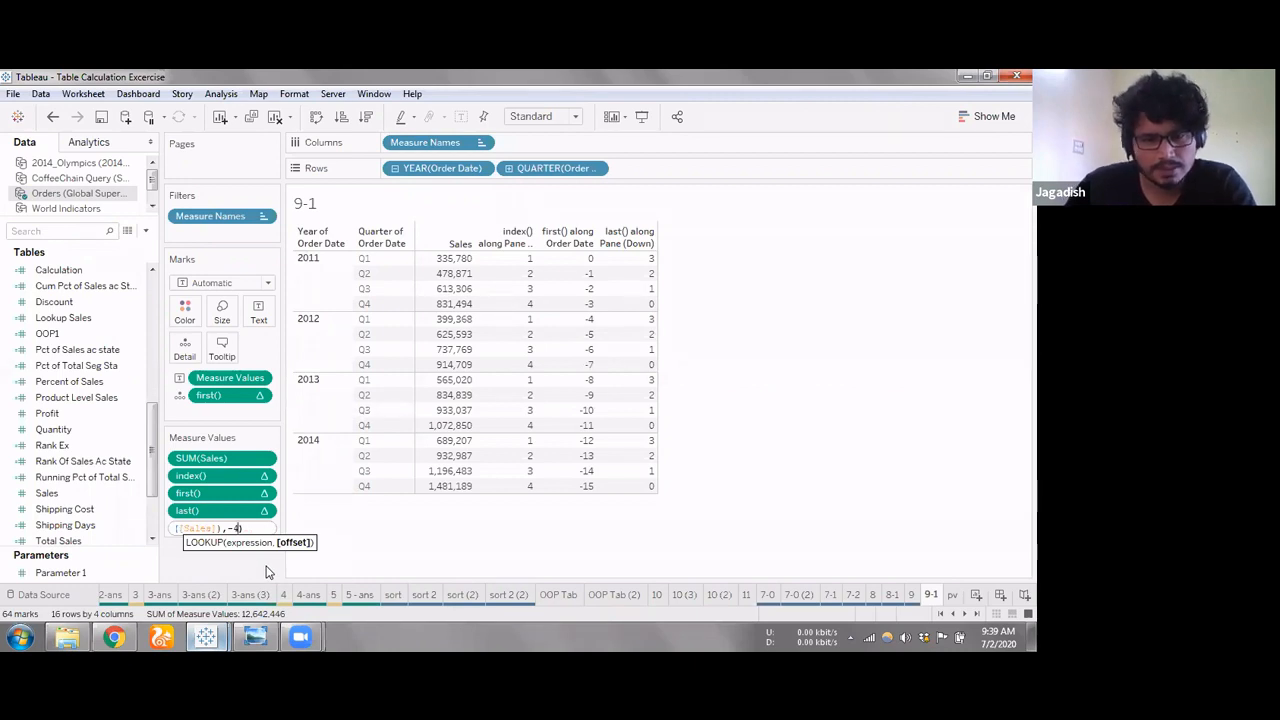
{"action": "key", "text": "Return"}
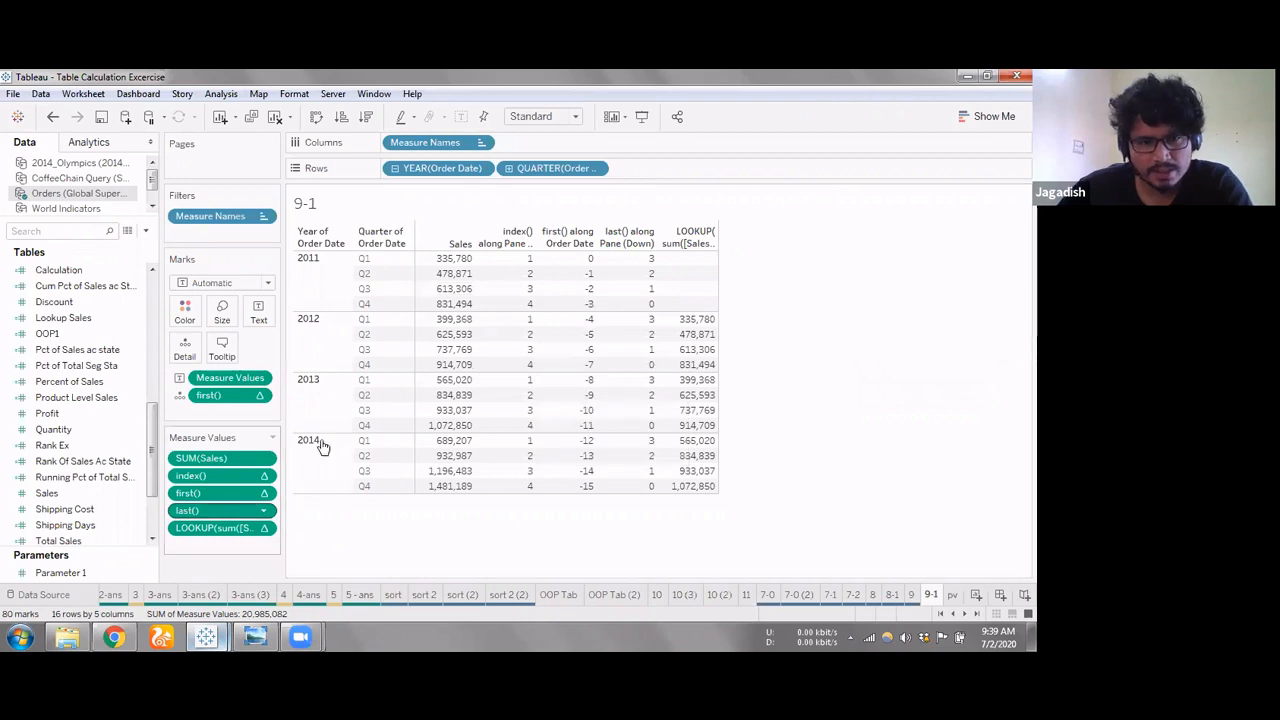
Add a measure value calculating the change from four quarters earlier as SUM([Sales])-LOOKUP(sum([Sales]),-4)
{"action": "left_click", "coordinate": [228, 532]}
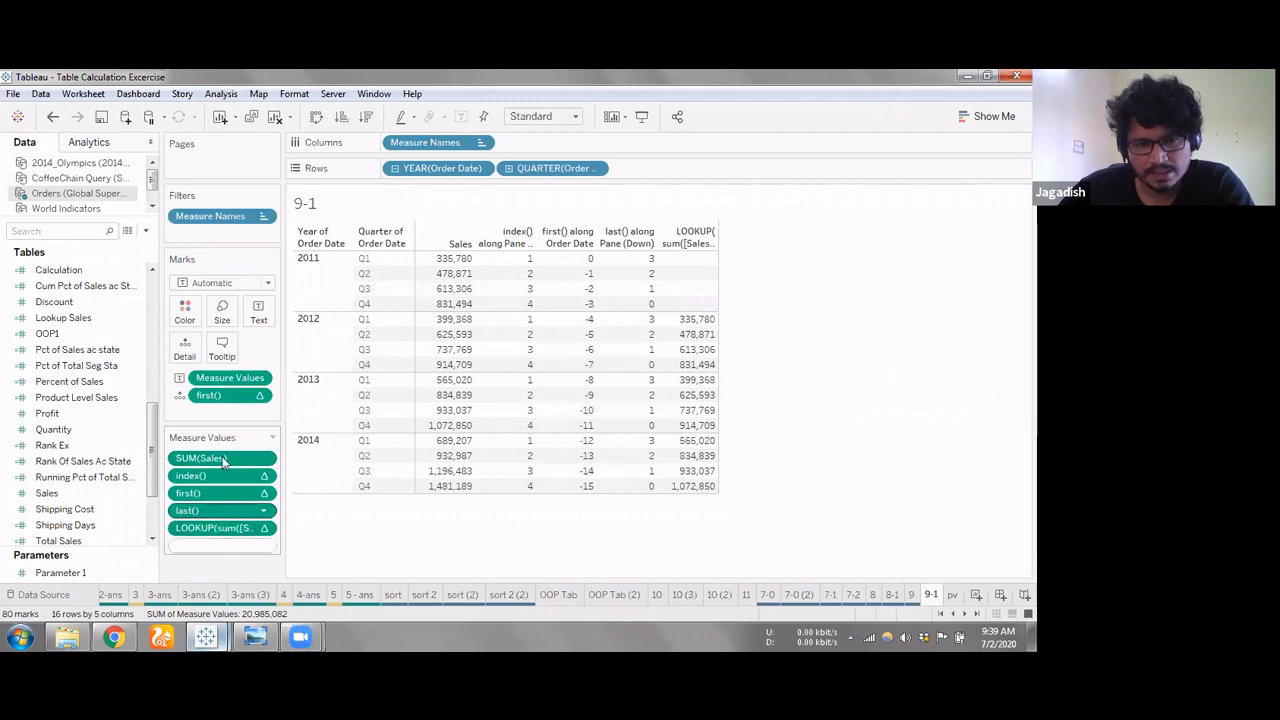
{"action": "left_click_drag", "start_coordinate": [222, 456], "coordinate": [212, 545]}
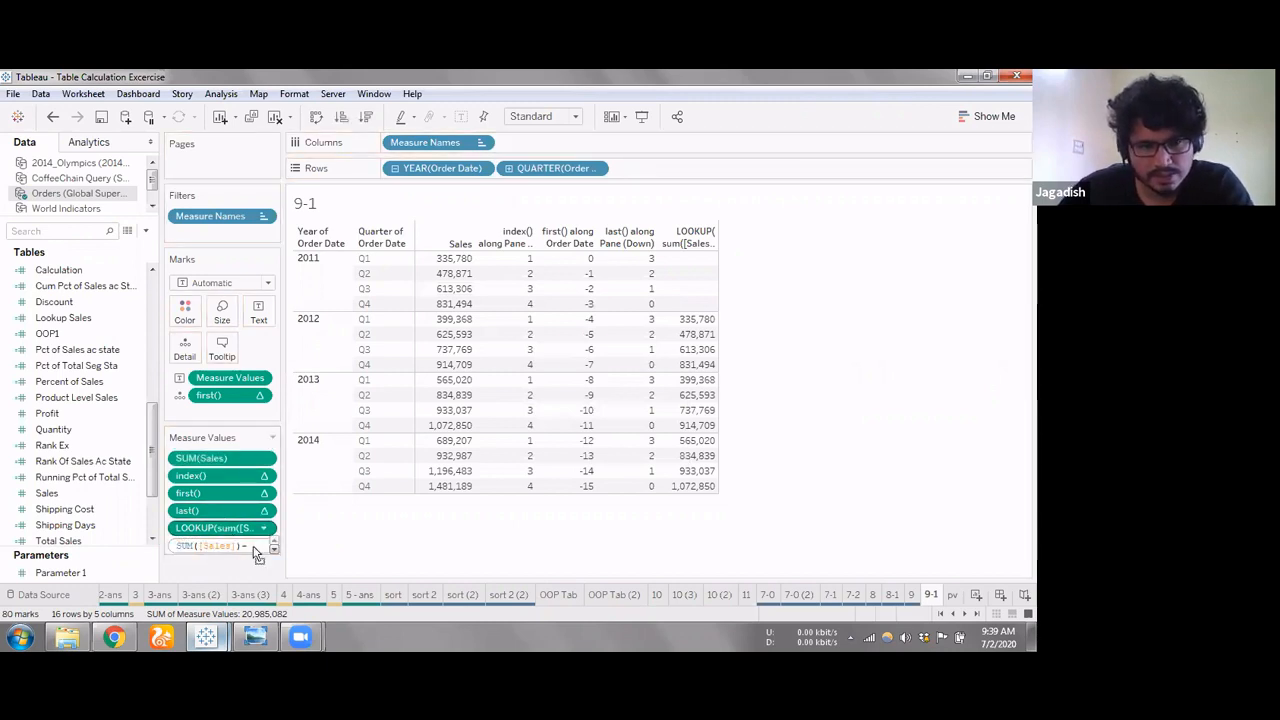
{"action": "type", "text": ",-4)"}
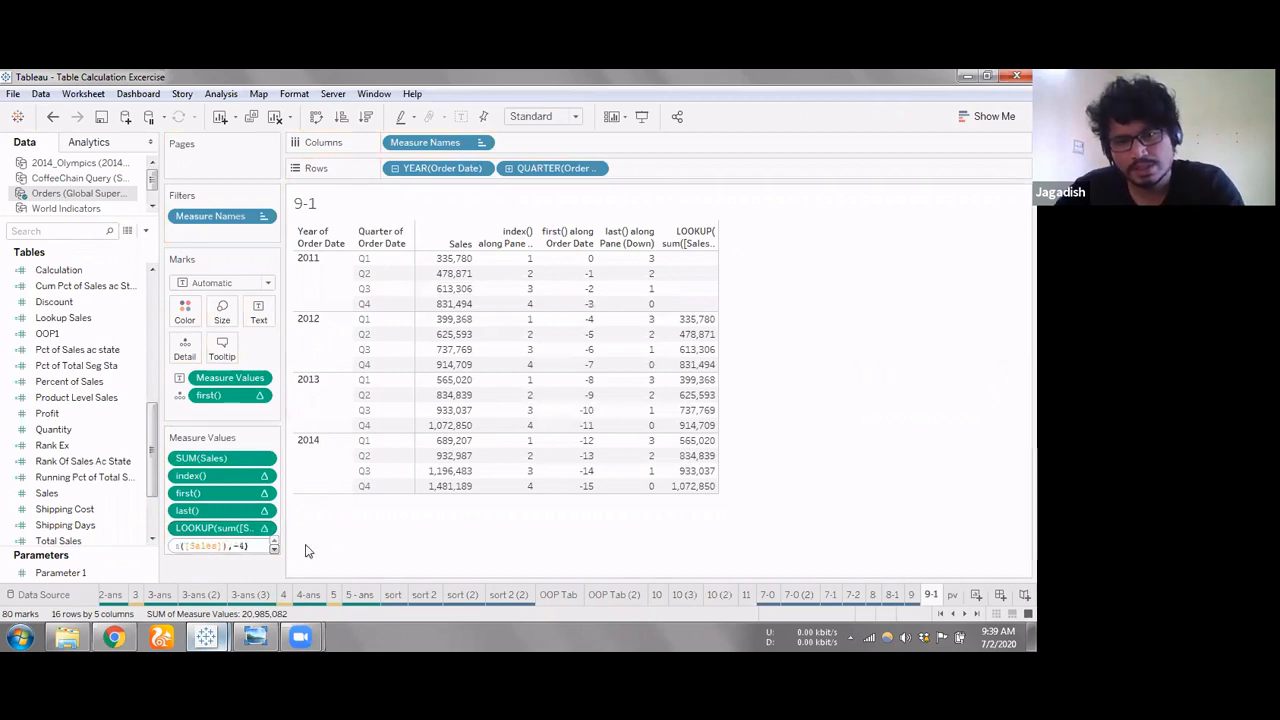
{"action": "key", "text": "Return"}
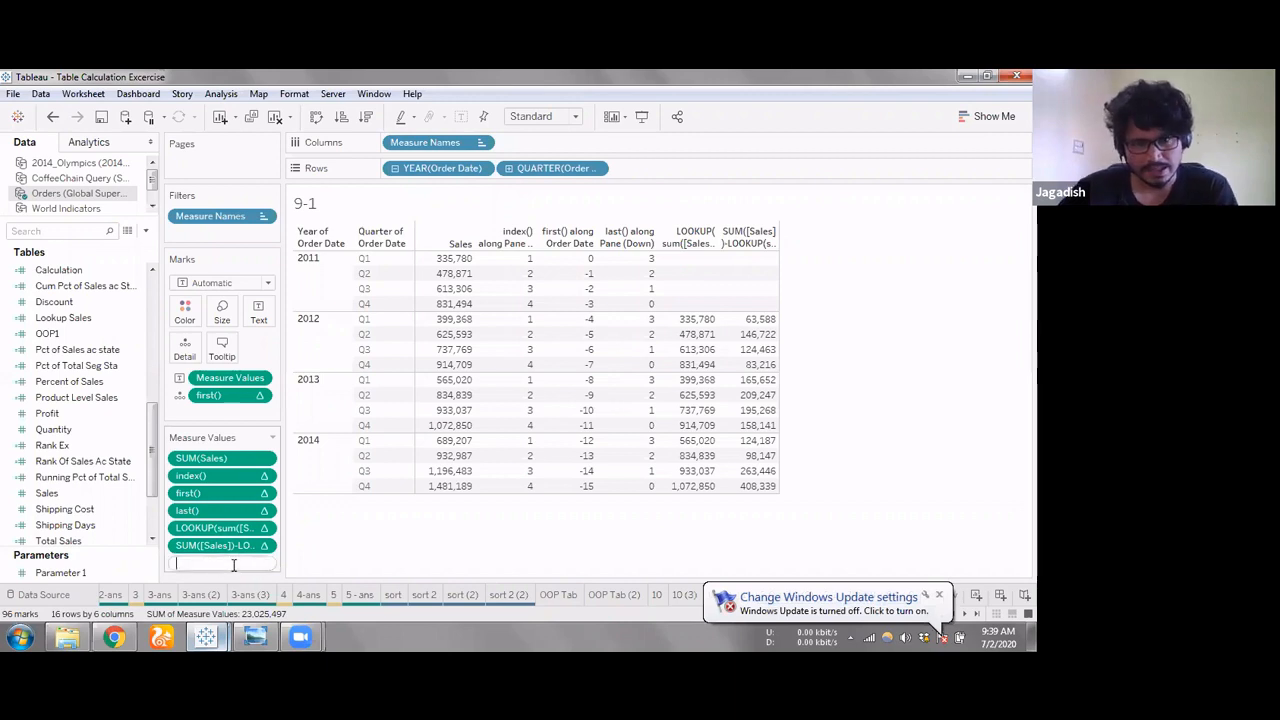
{"action": "left_click", "coordinate": [324, 558]}
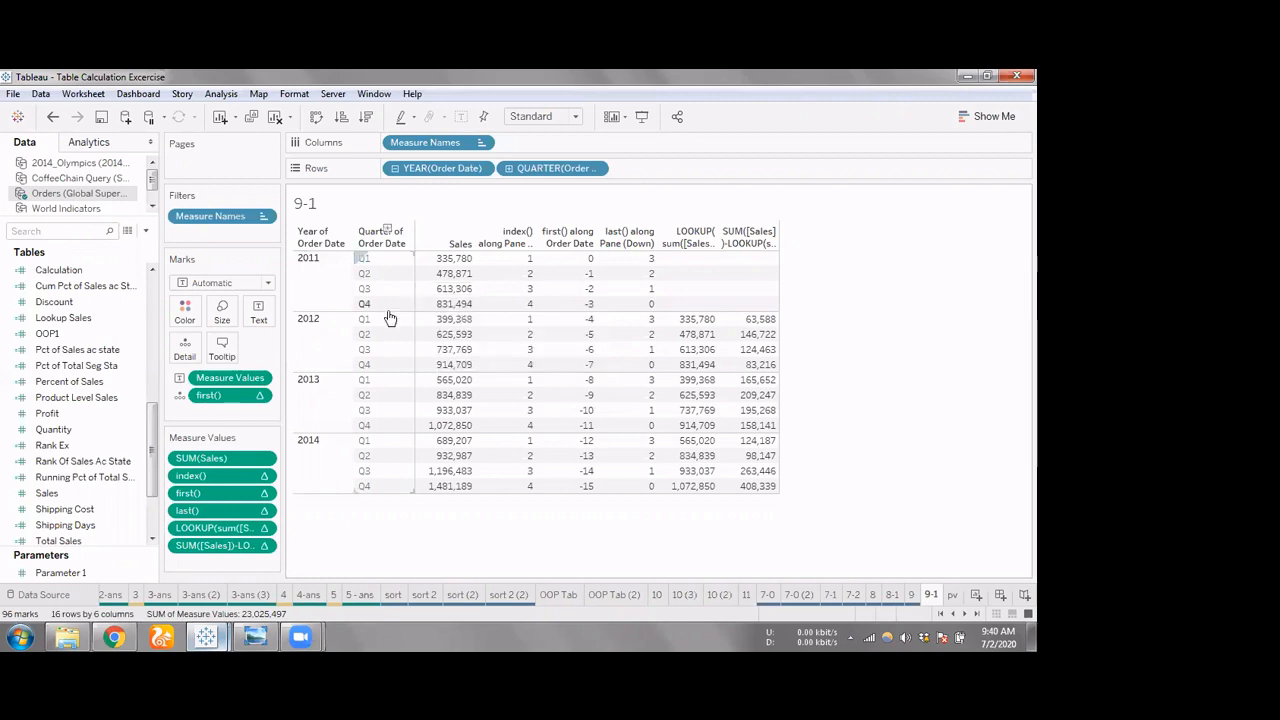
Try excluding the year 2011 from the table, check the lookup values for 2012, and undo the exclusion
{"action": "left_click", "coordinate": [324, 282]}
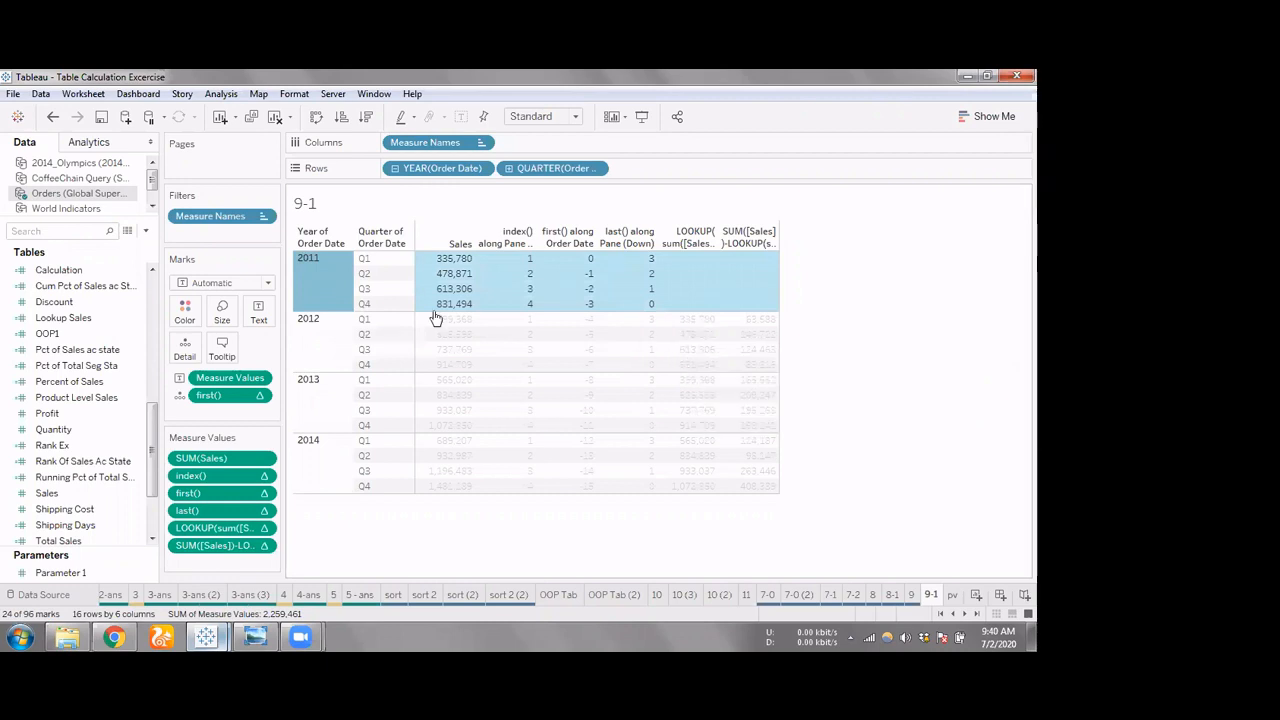
{"action": "left_click", "coordinate": [302, 284]}
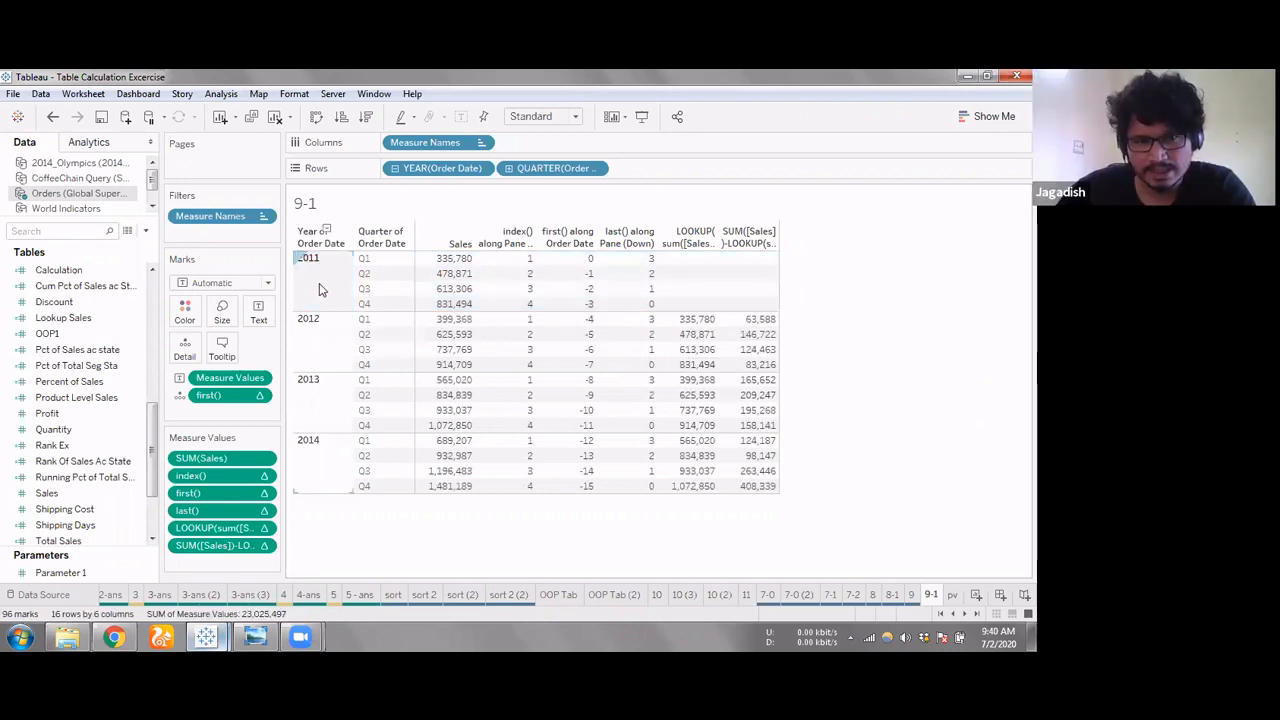
{"action": "left_click", "coordinate": [319, 287]}
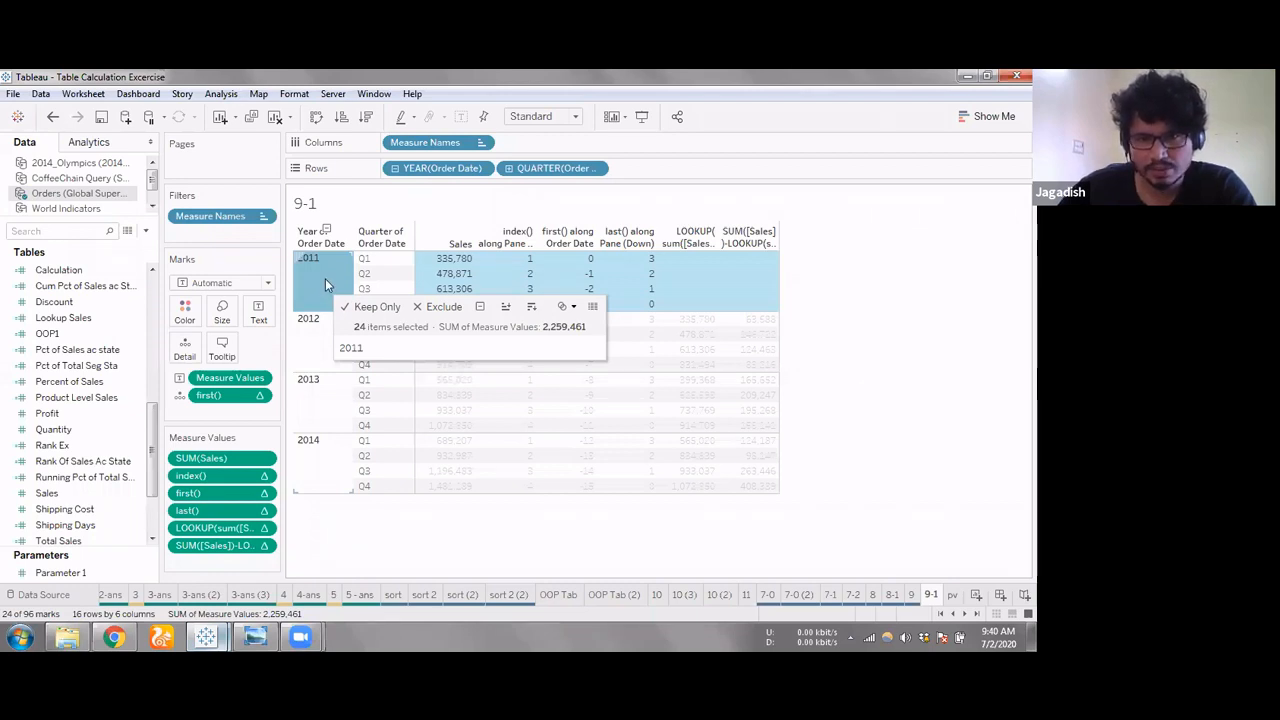
{"action": "left_click", "coordinate": [408, 348]}
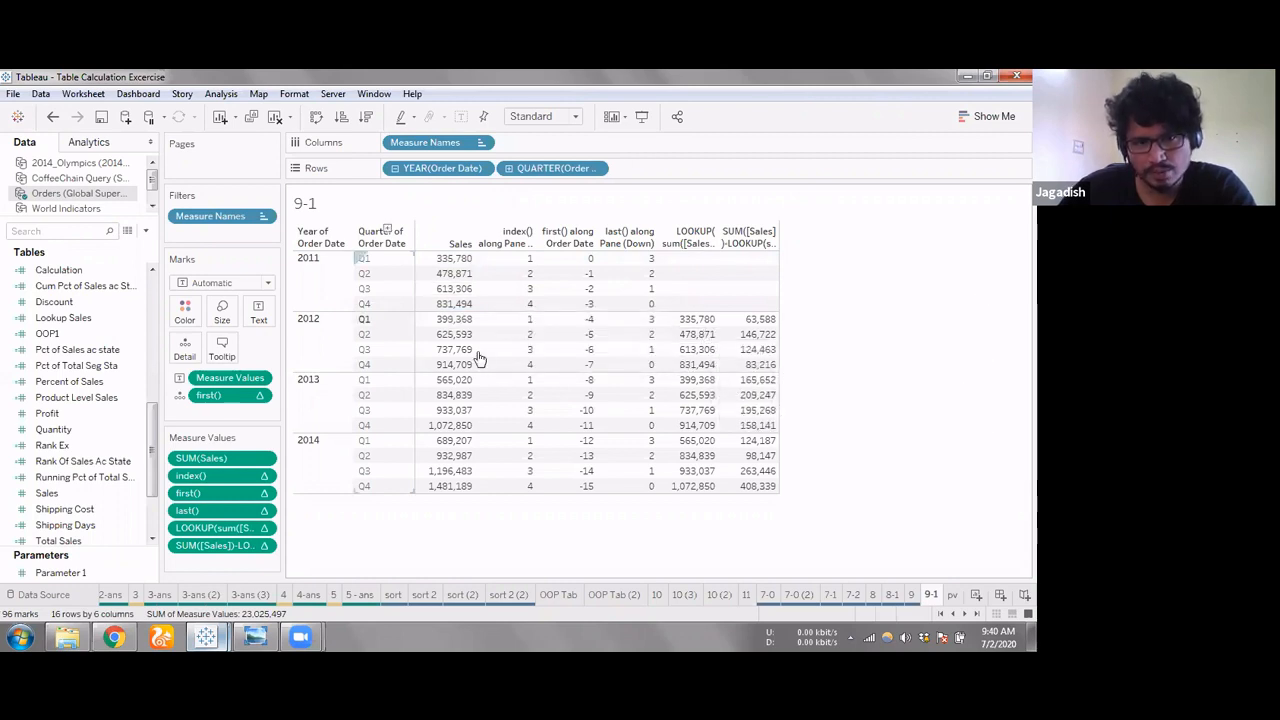
{"action": "right_click", "coordinate": [336, 285]}
{"action": "left_click", "coordinate": [372, 314]}
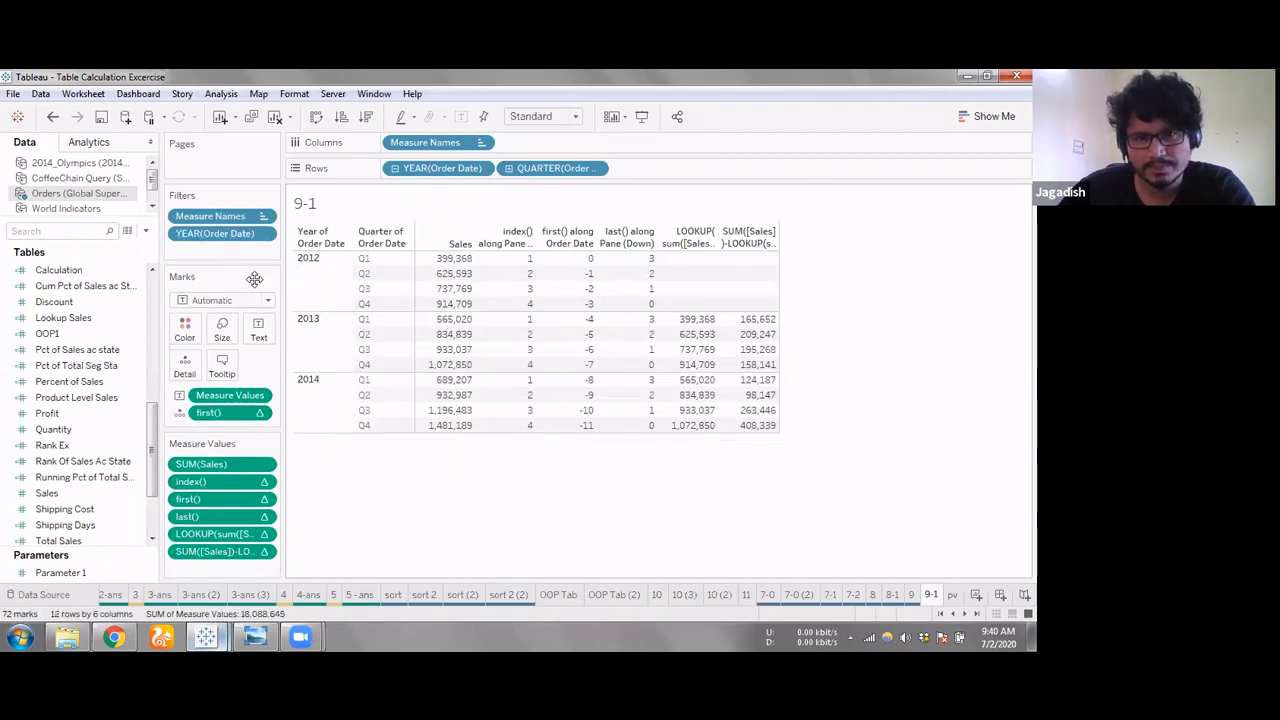
{"action": "mouse_move", "coordinate": [700, 266]}
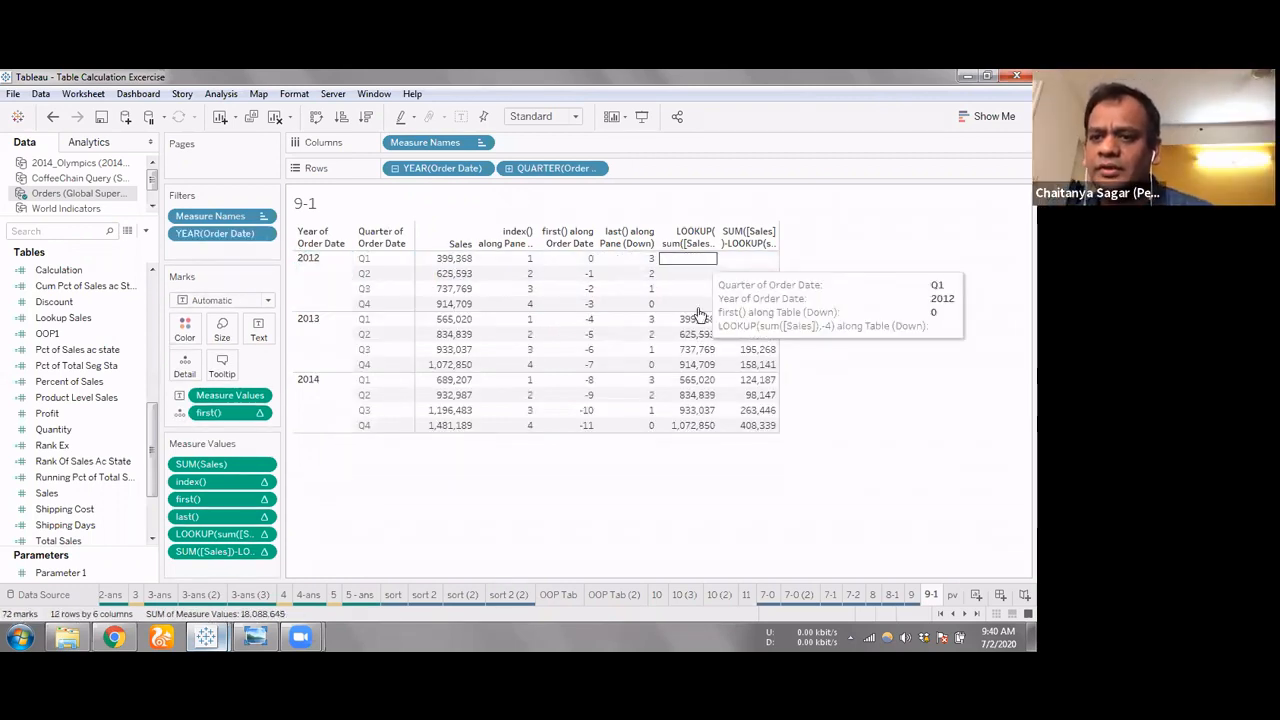
{"action": "mouse_move", "coordinate": [702, 293]}
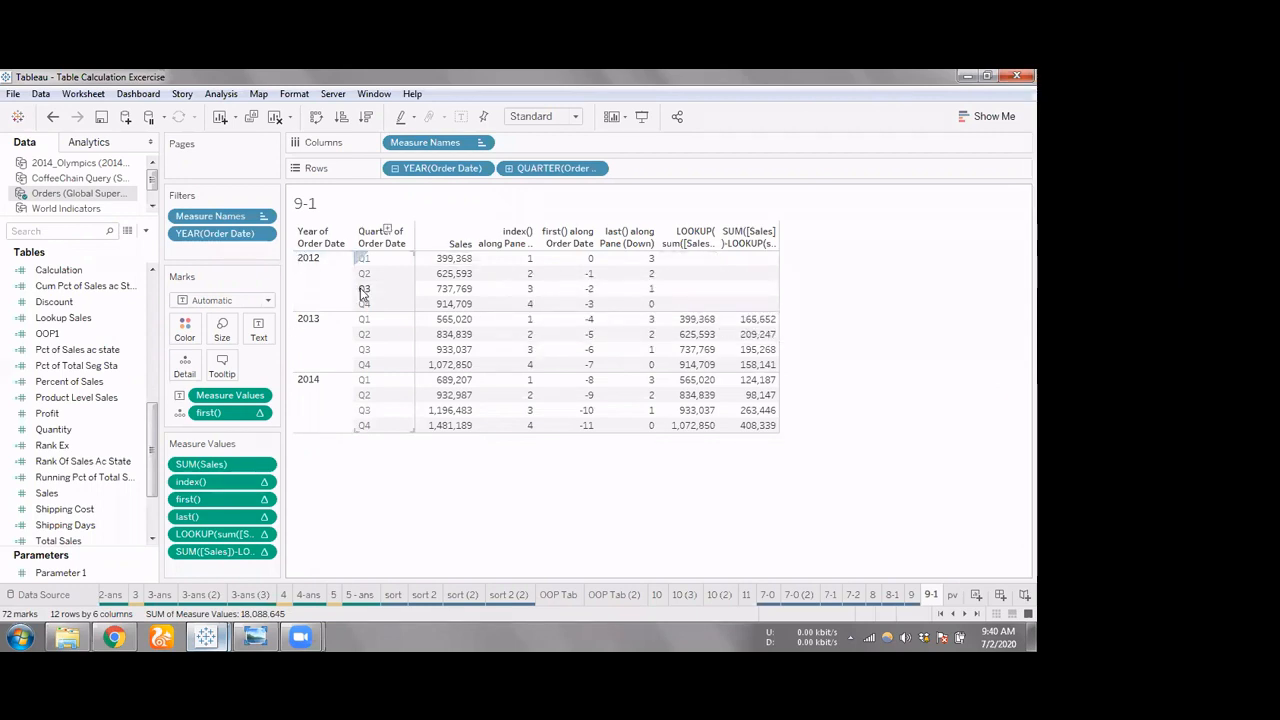
{"action": "key", "text": "ctrl+z"}
Try hiding the year 2011 instead of filtering it out, and undo the hiding
{"action": "right_click", "coordinate": [326, 284]}
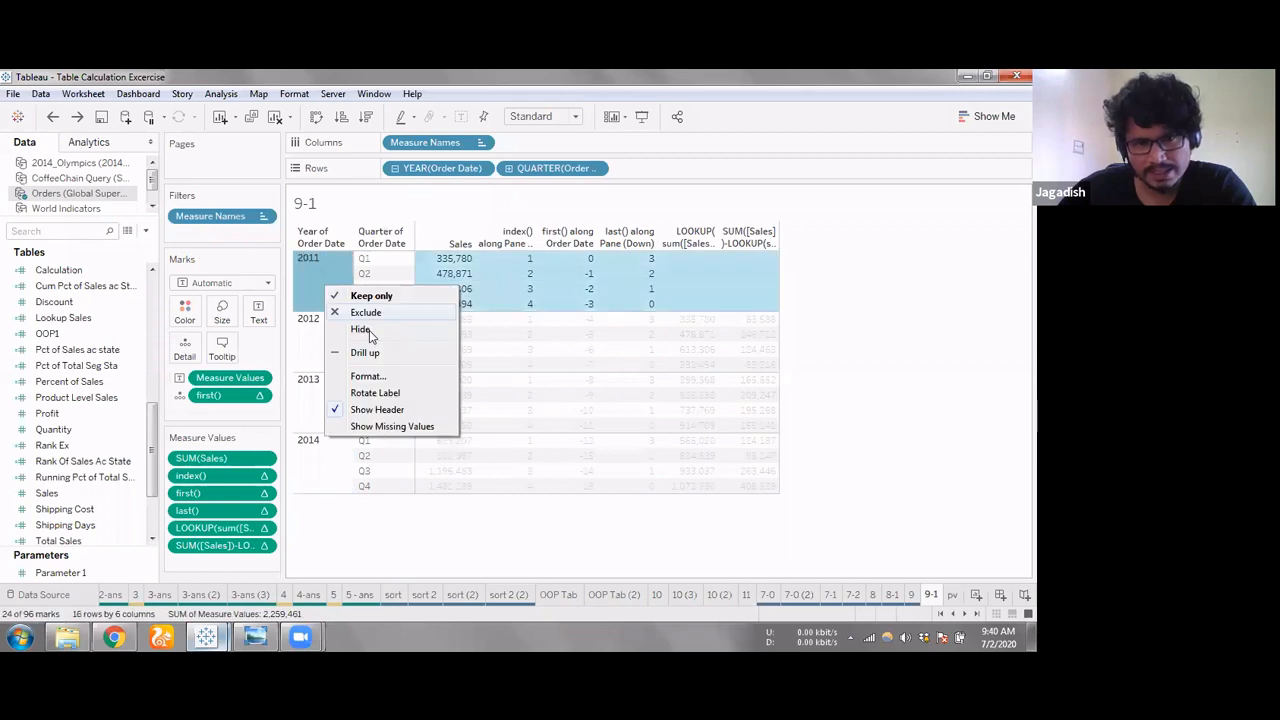
{"action": "left_click", "coordinate": [369, 330]}
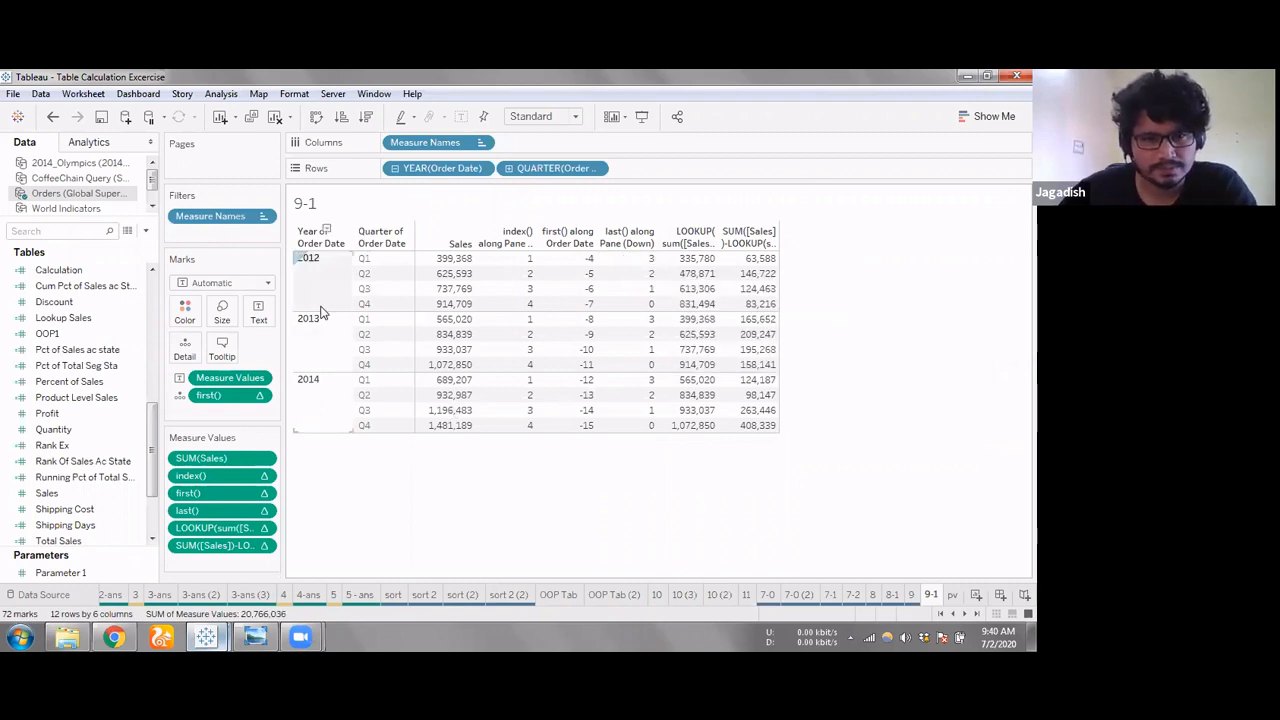
{"action": "key", "text": "ctrl+z"}
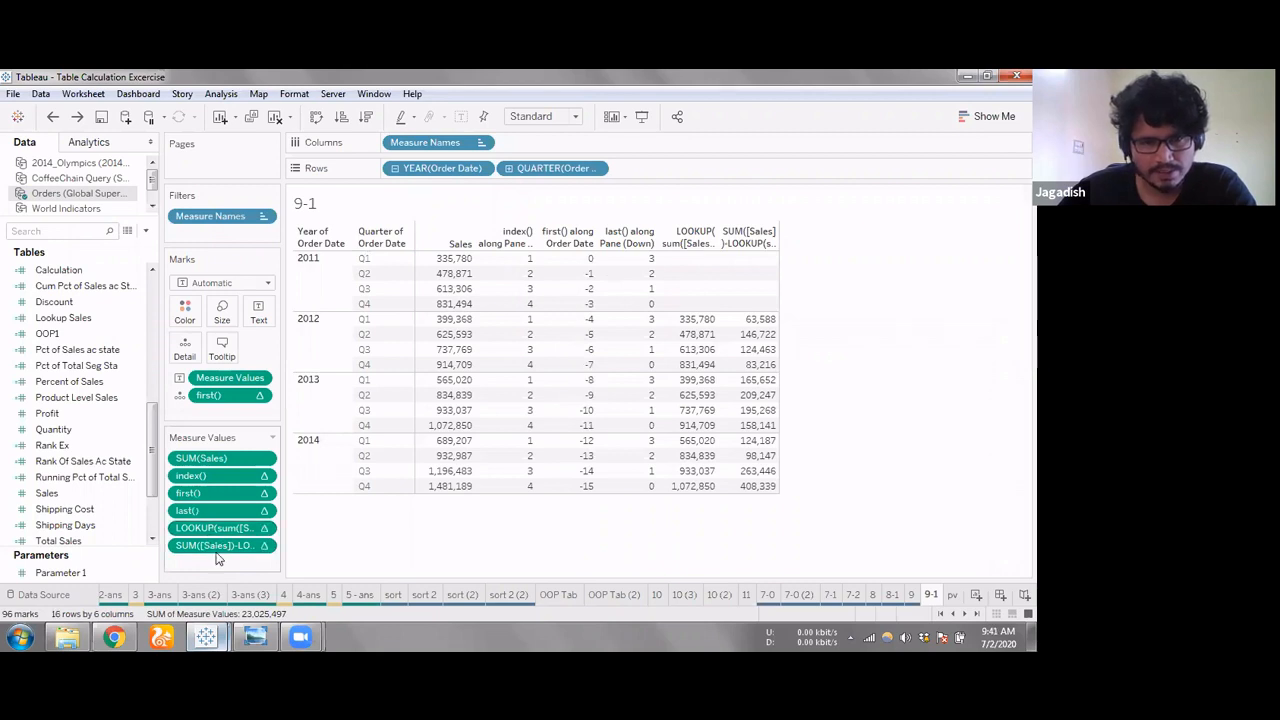
Remove the SUM([Sales])-LOOKUP difference calculation from the measure values
{"action": "mouse_move", "coordinate": [220, 548]}
{"action": "left_mouse_down"}
{"action": "mouse_move", "coordinate": [338, 555]}
{"action": "mouse_move", "coordinate": [233, 552]}
{"action": "left_mouse_up"}
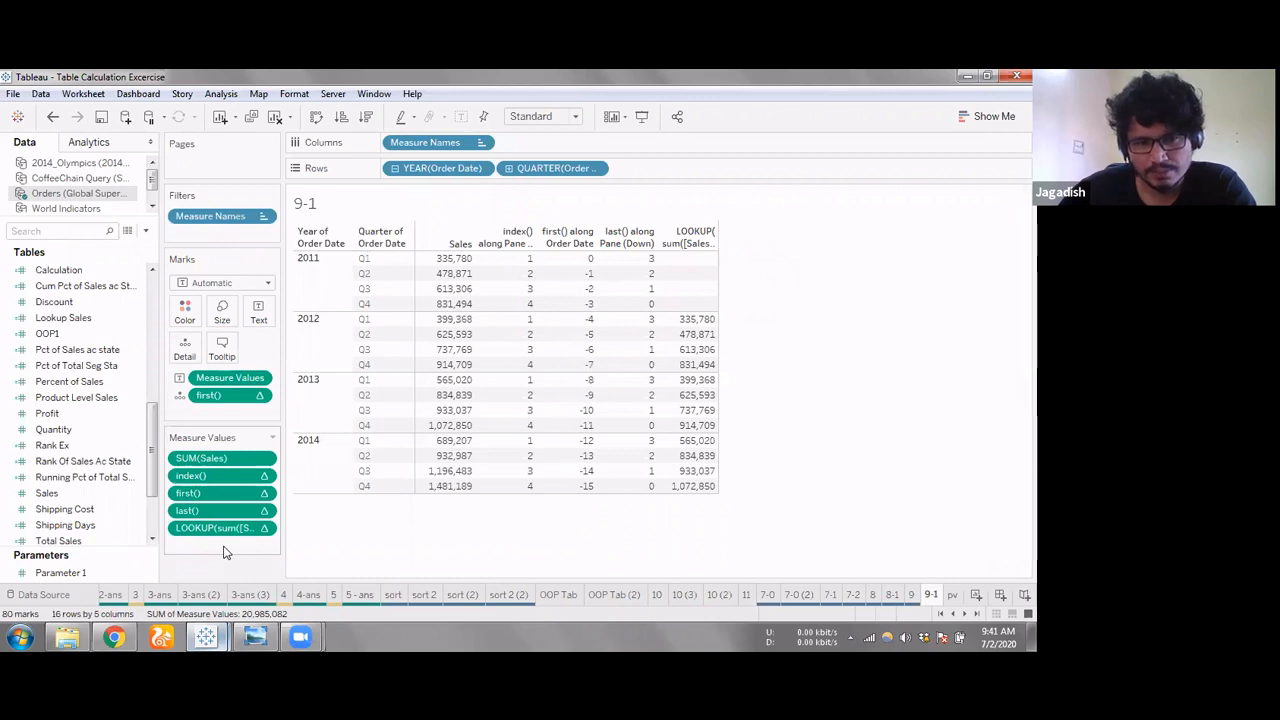
{"action": "double_click", "coordinate": [224, 545]}
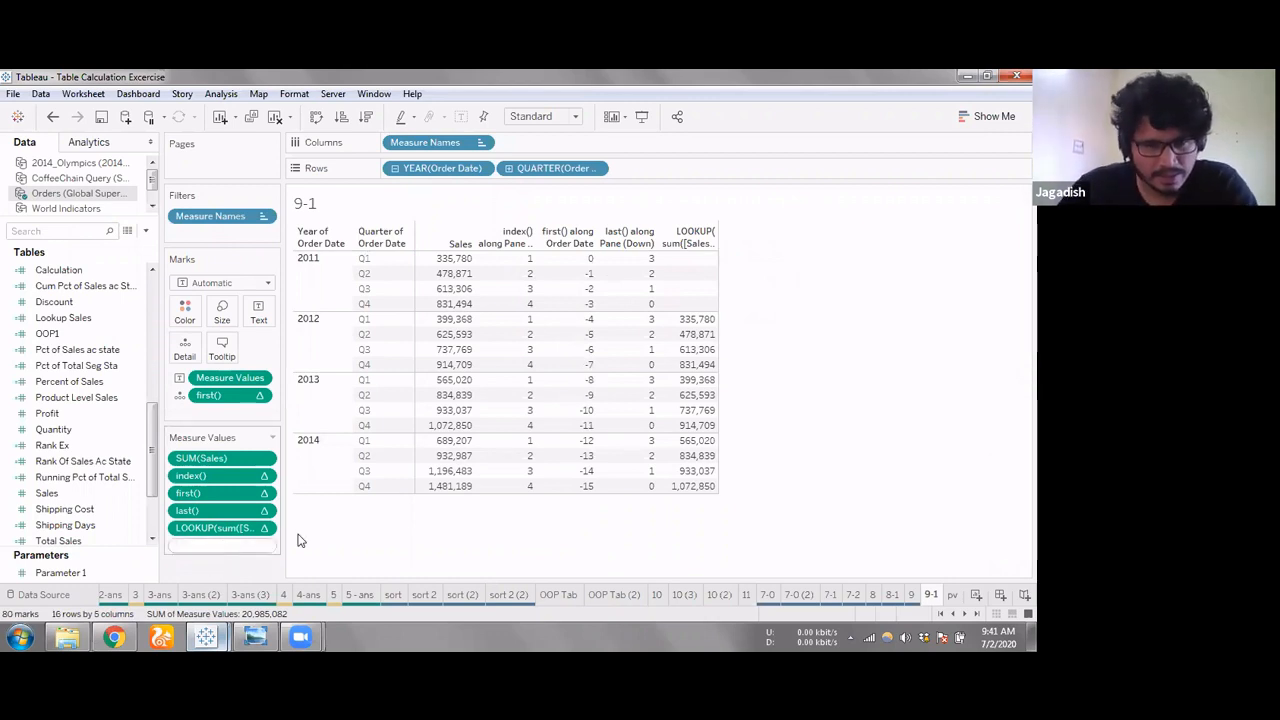
Open the existing LOOKUP measure value's formula and examine its offset argument without changing it
{"action": "left_click", "coordinate": [222, 531]}
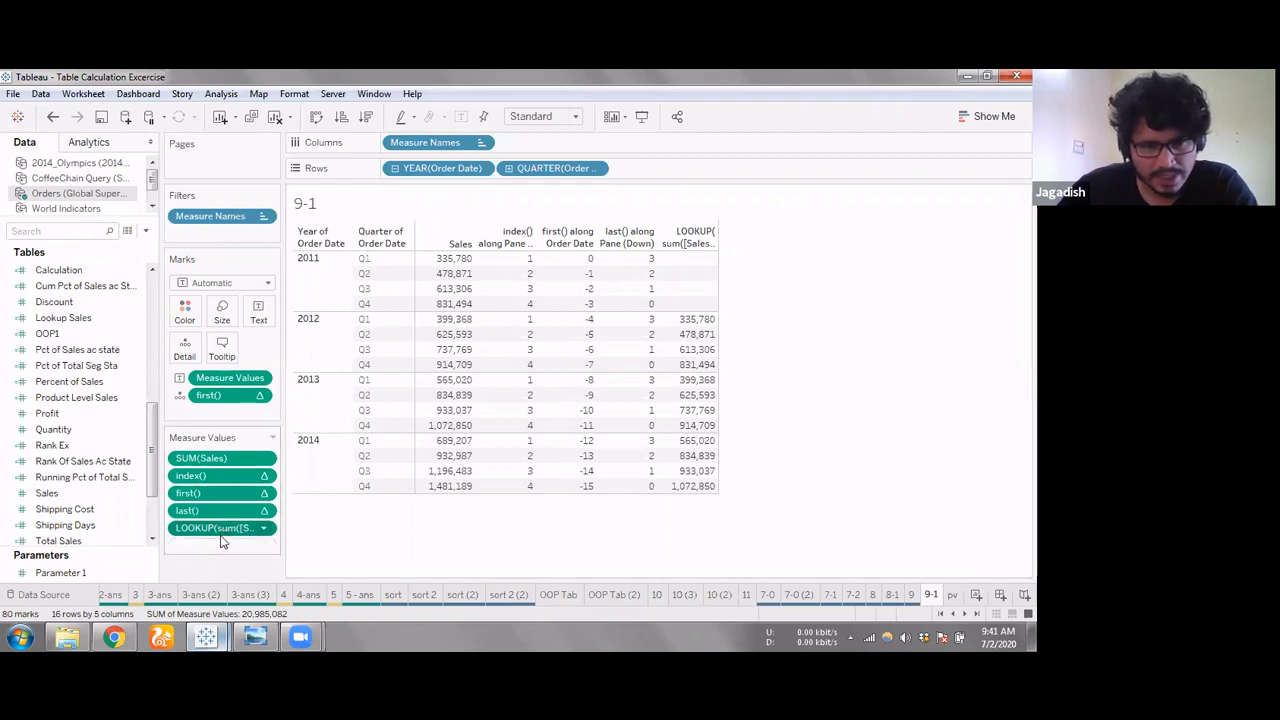
{"action": "double_click", "coordinate": [222, 530]}
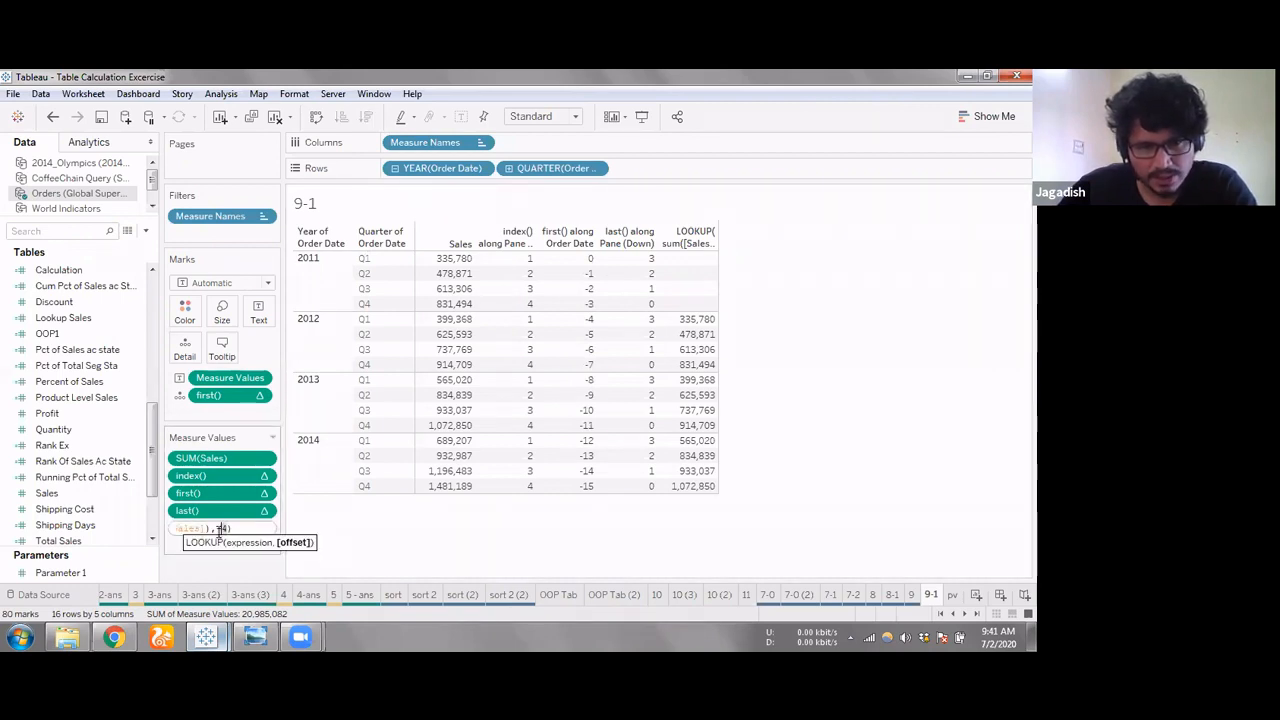
{"action": "key", "text": "shift+Left"}
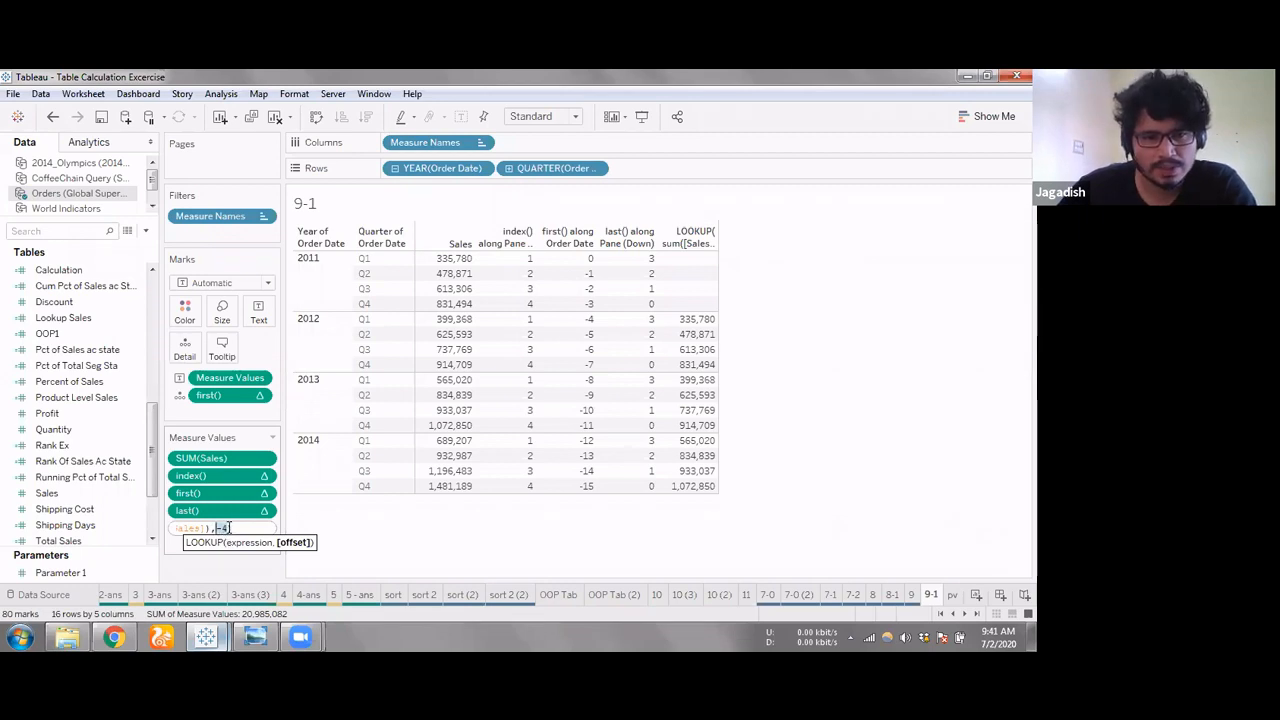
{"action": "mouse_move", "coordinate": [246, 596]}
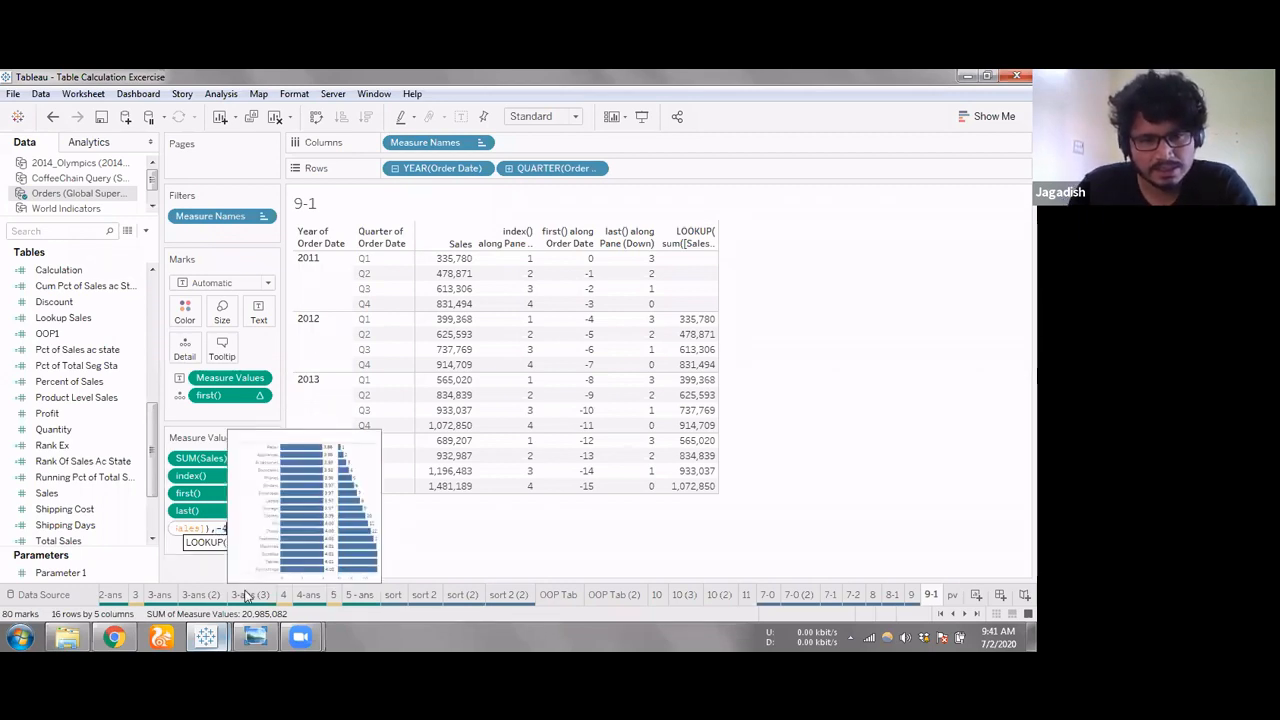
{"action": "left_click", "coordinate": [274, 563]}
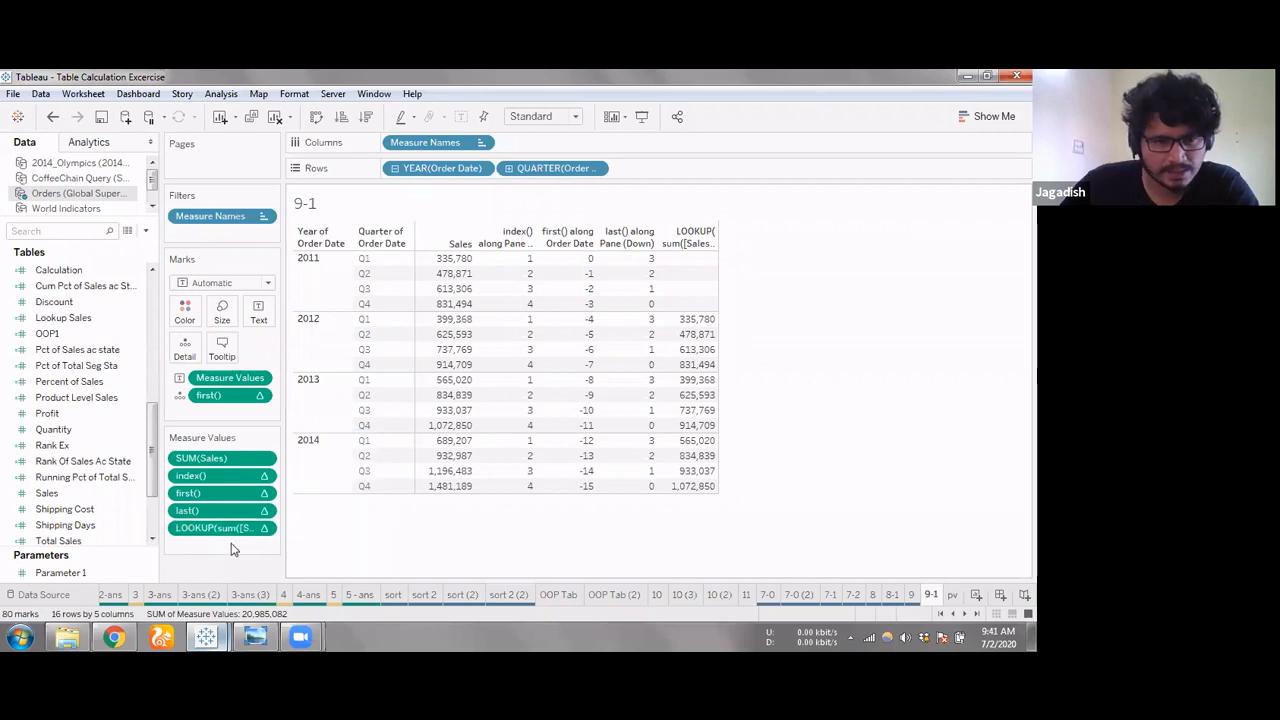
Add a second lookup measure value with the formula LOOKUP(sum([Sales]),first())
{"action": "double_click", "coordinate": [232, 544]}
{"action": "type", "text": "LOOKUP("}
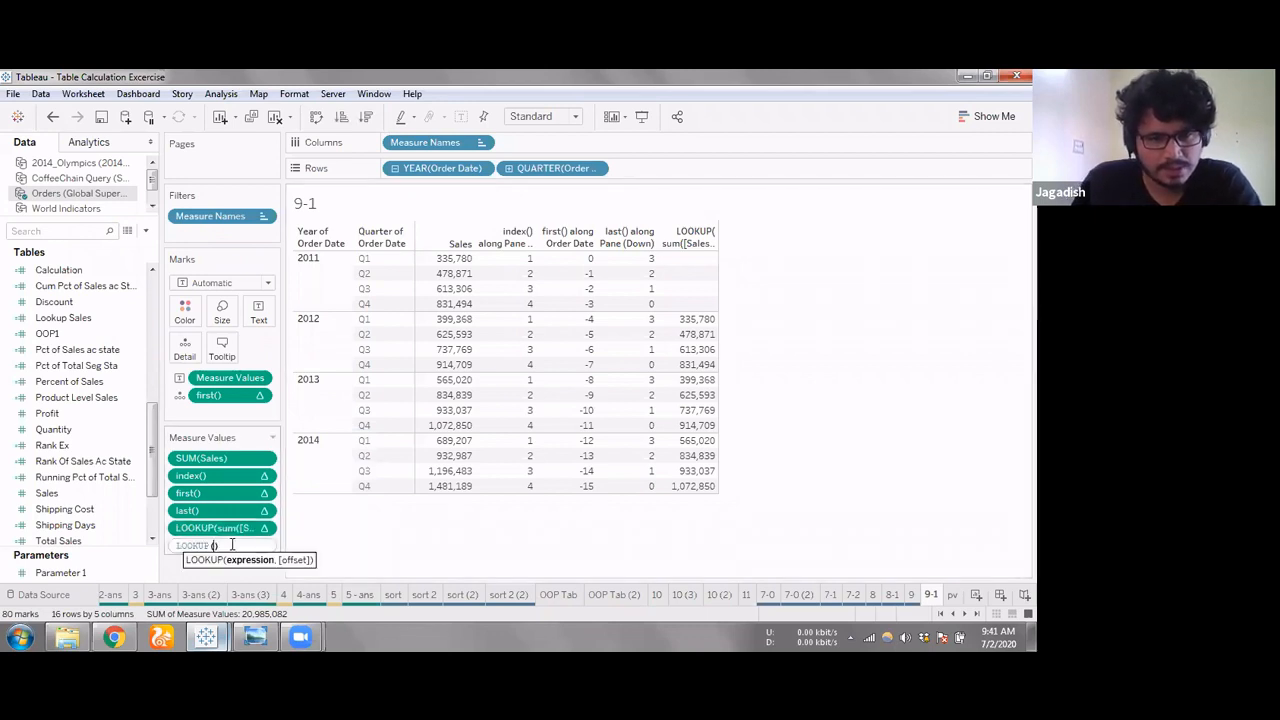
{"action": "type", "text": "s"}
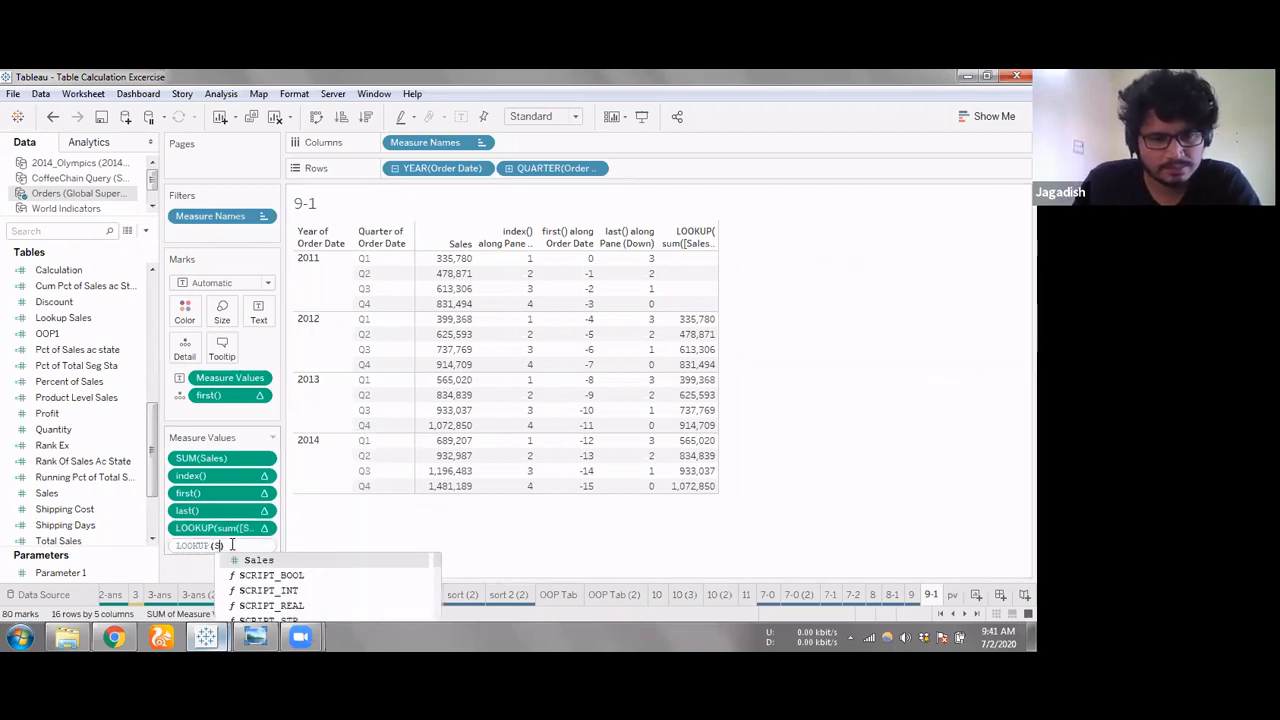
{"action": "type", "text": "um(Sal"}
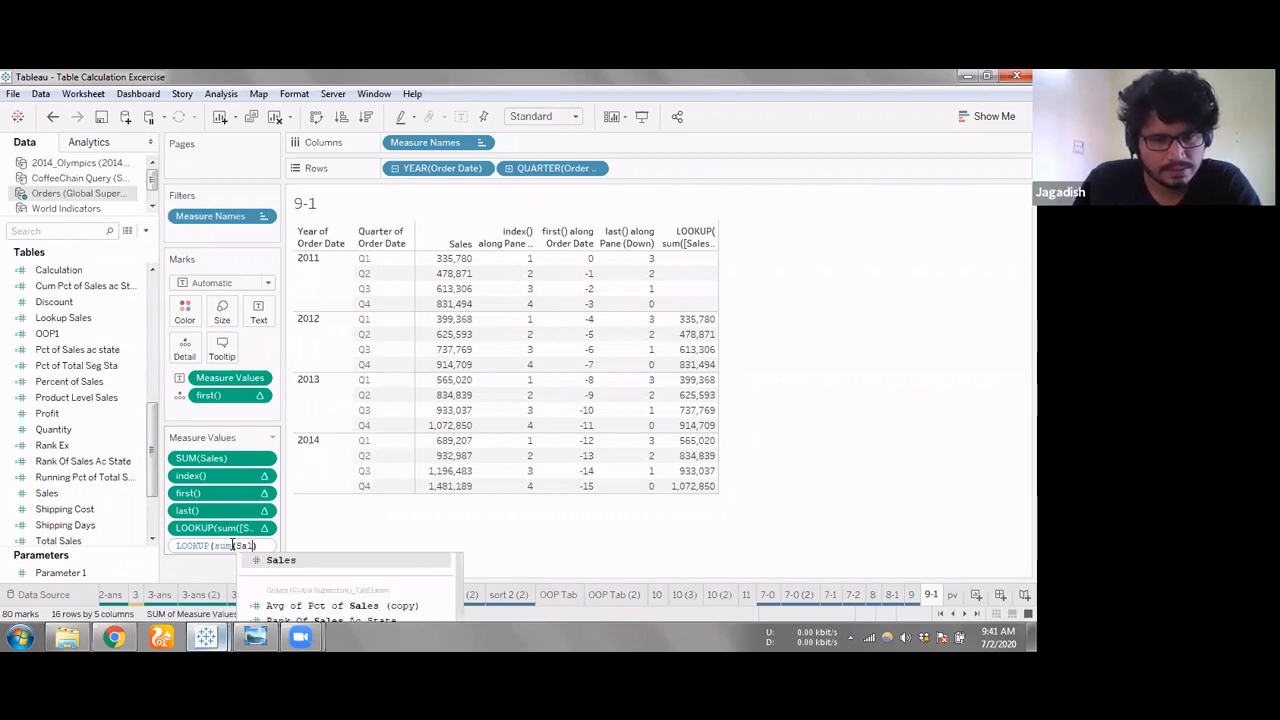
{"action": "key", "text": "Return"}
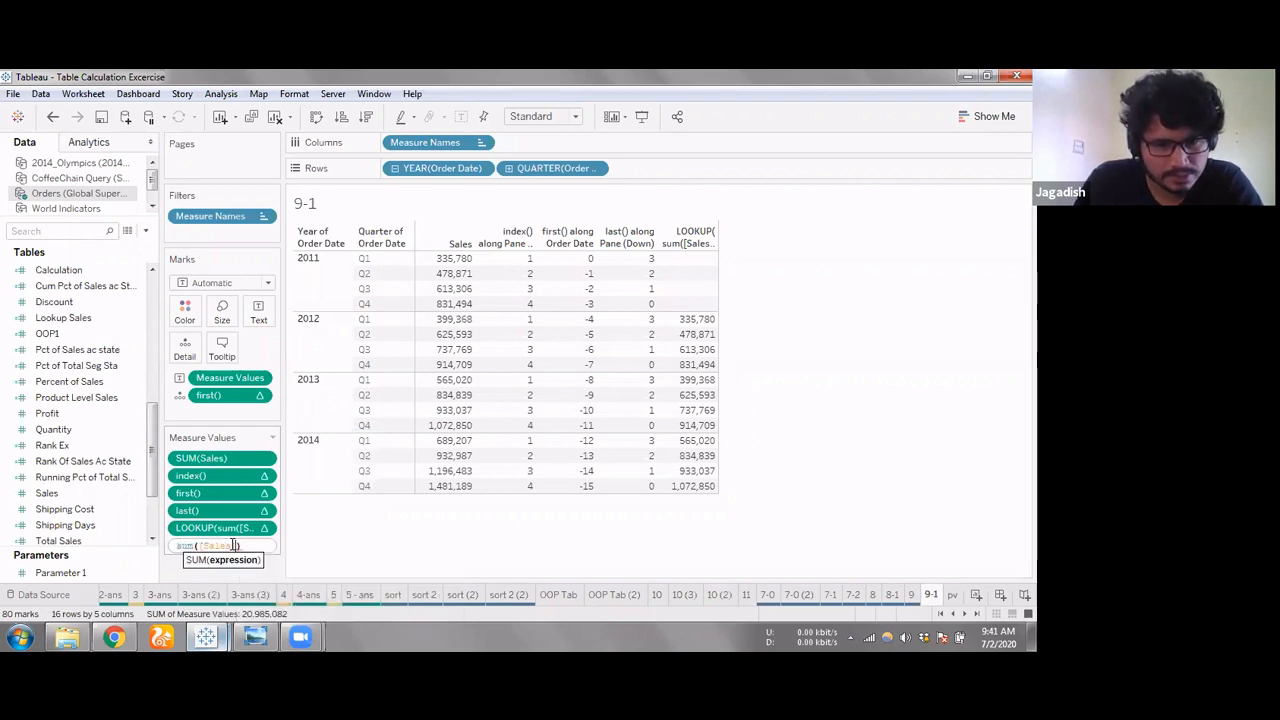
{"action": "type", "text": "),"}
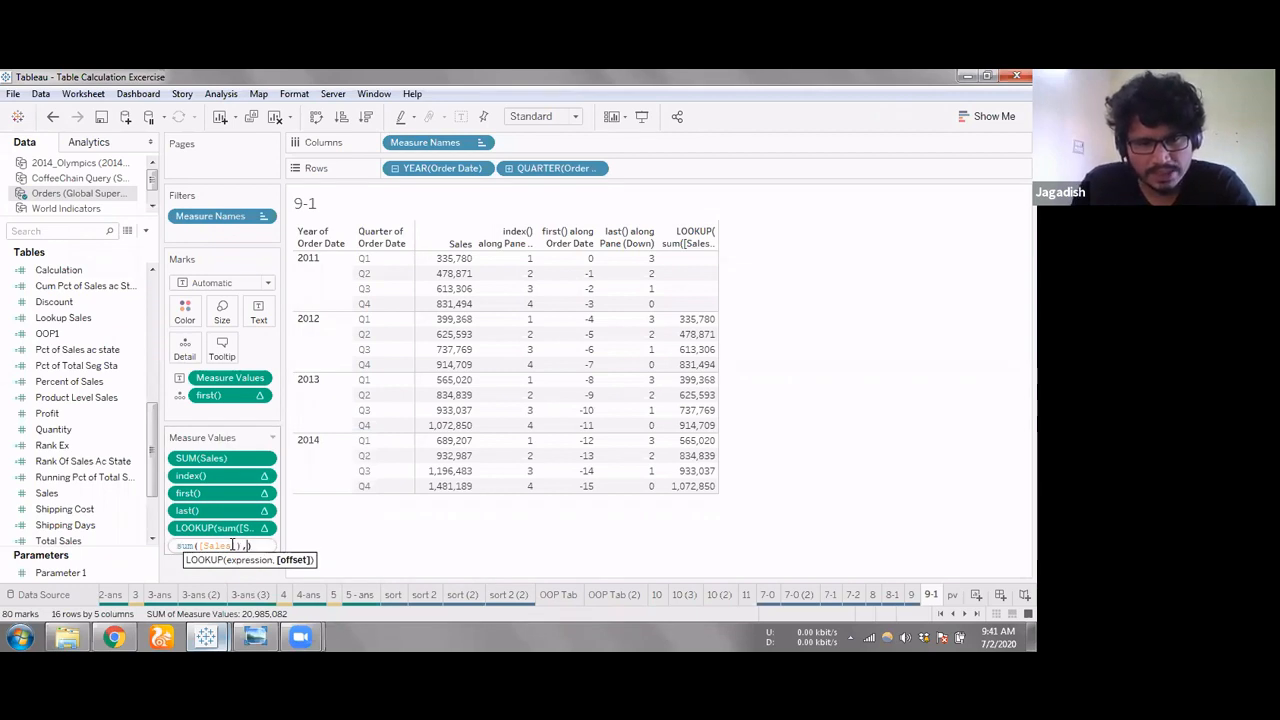
{"action": "type", "text": "3"}
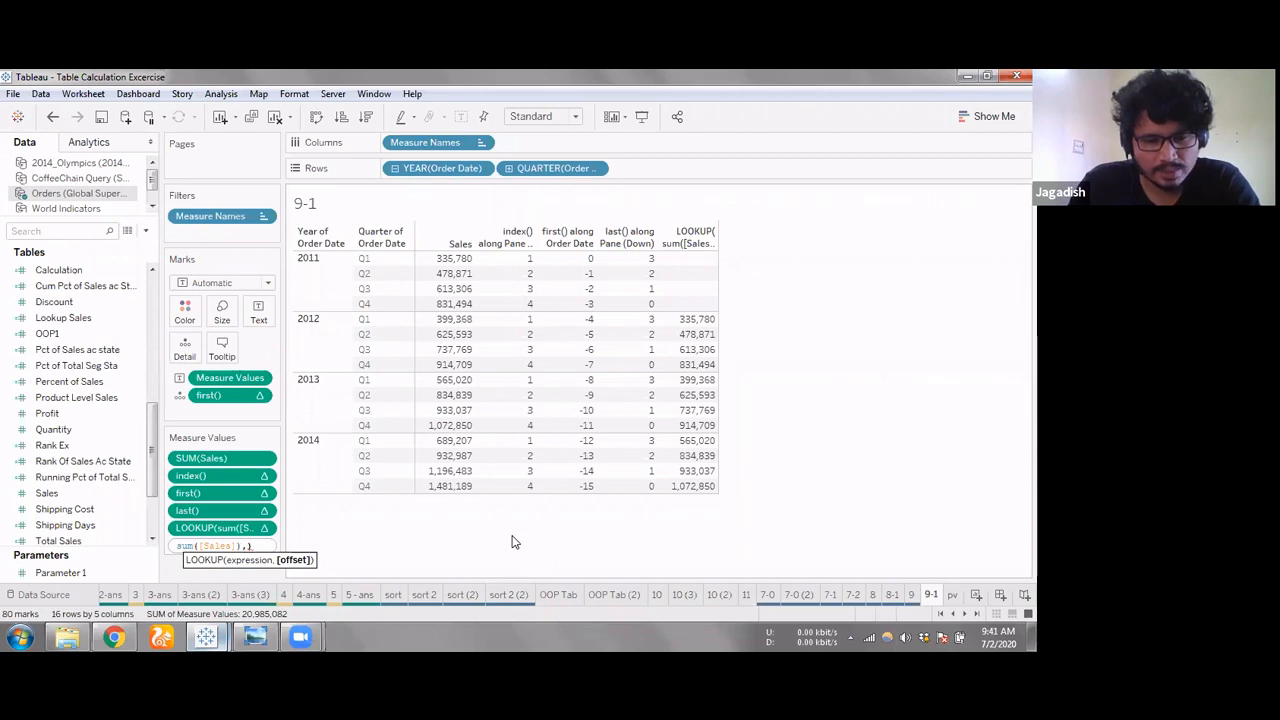
{"action": "type", "text": "firs"}
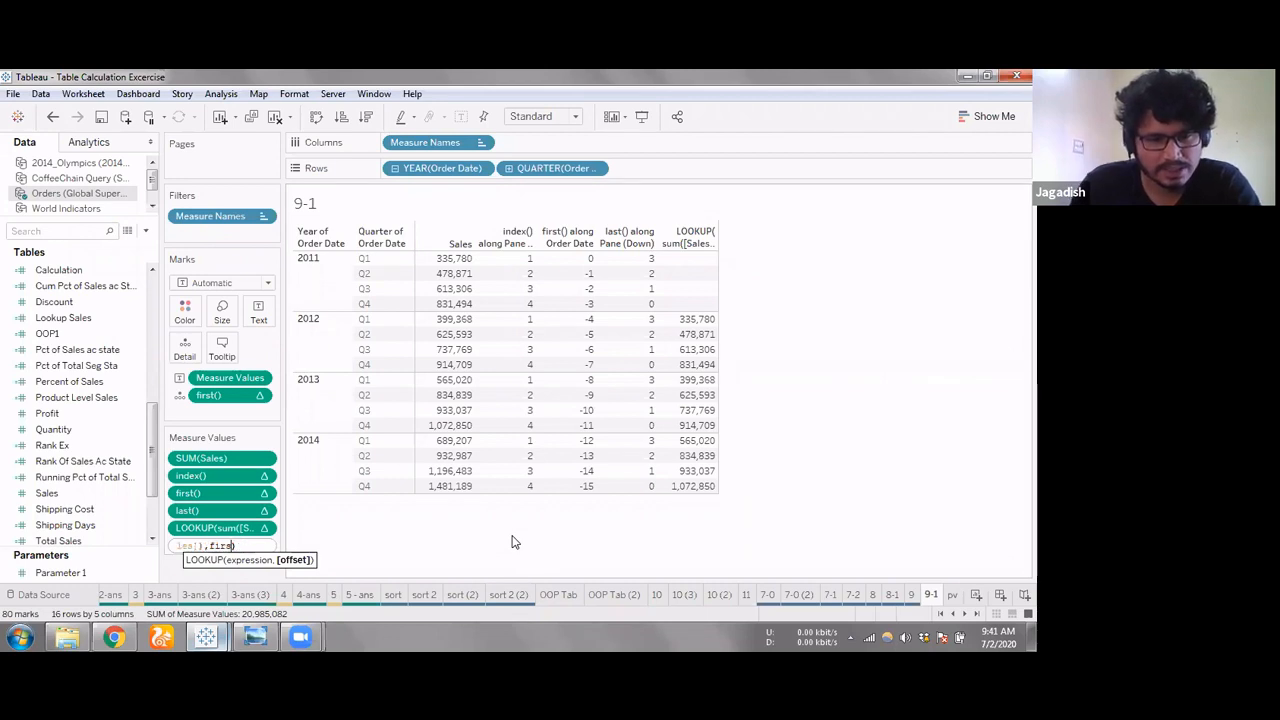
{"action": "type", "text": "t()"}
{"action": "key", "text": "BackSpace"}
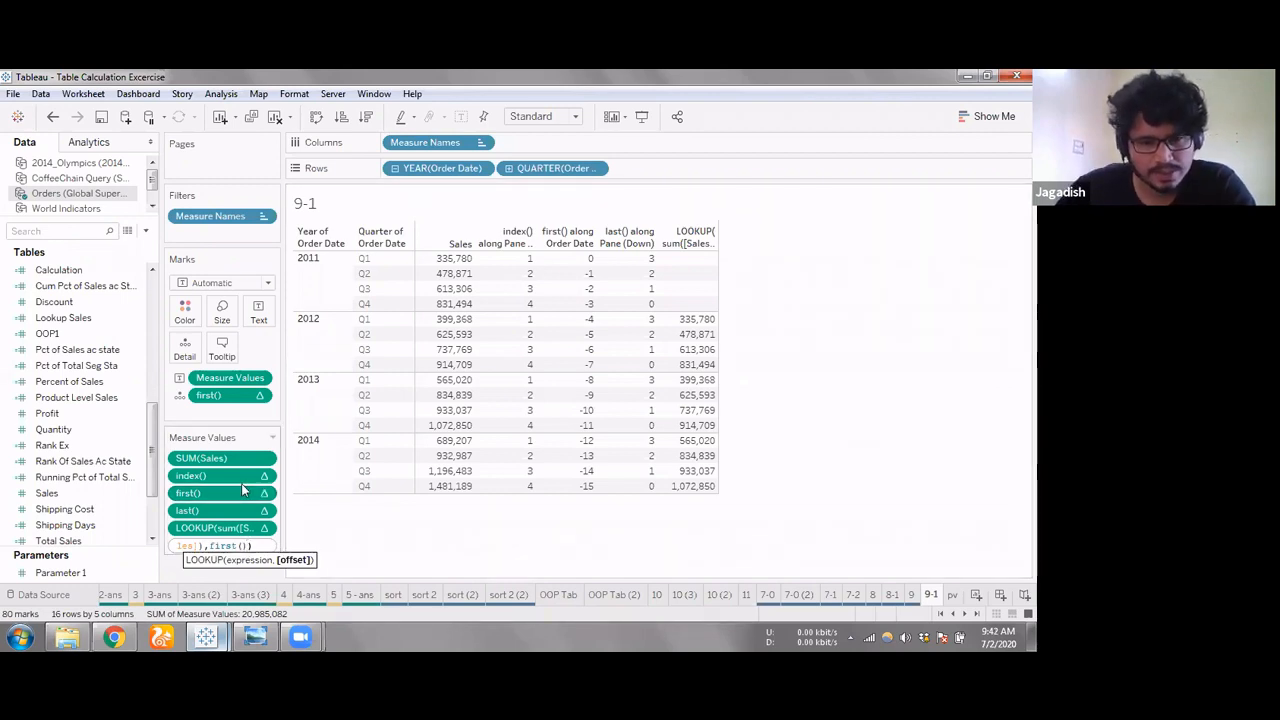
{"action": "key", "text": "Return"}
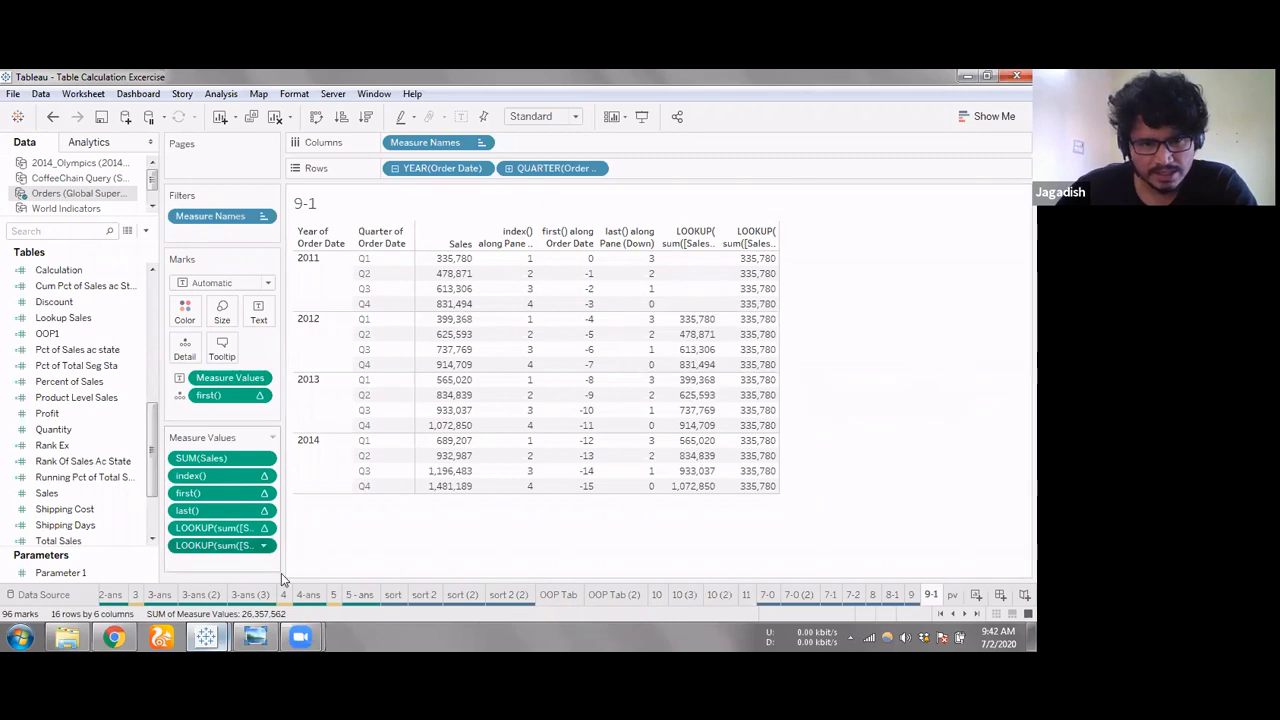
Check the LOOKUP first() measure value computed along Table (down), and set it to compute using Pane (down)
{"action": "left_click", "coordinate": [264, 476]}
{"action": "mouse_move", "coordinate": [250, 601]}
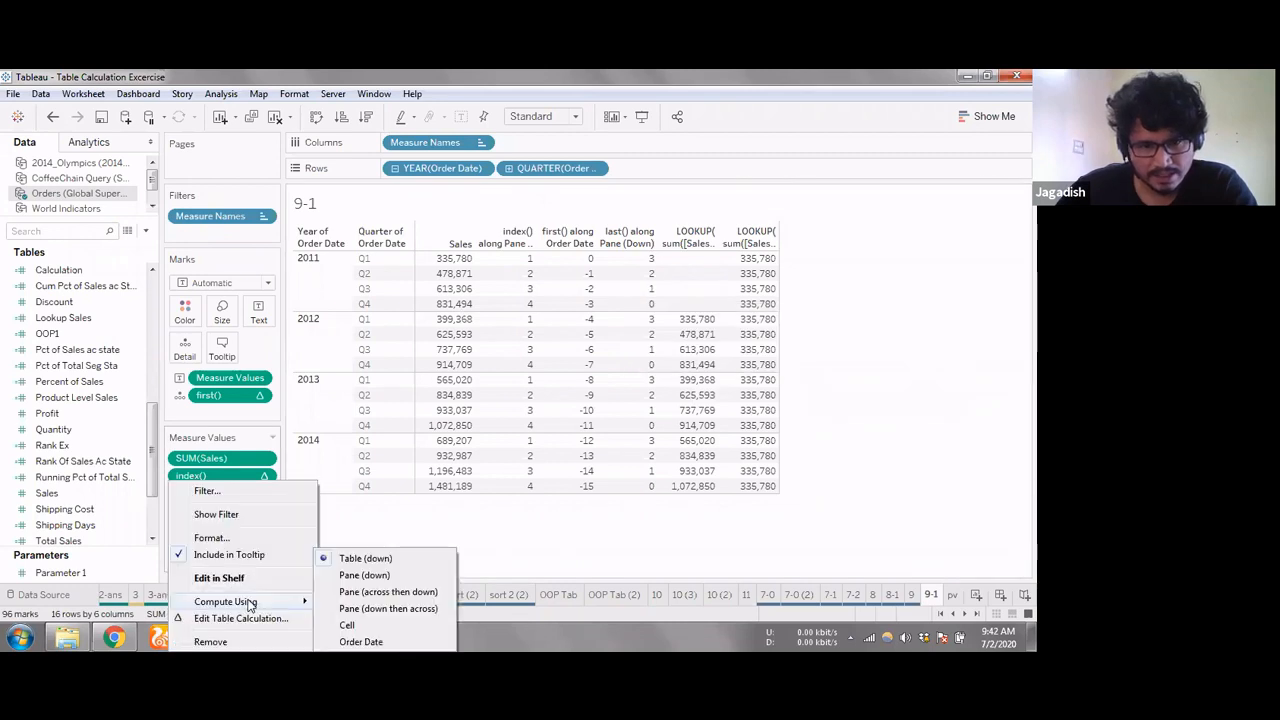
{"action": "left_click", "coordinate": [377, 562]}
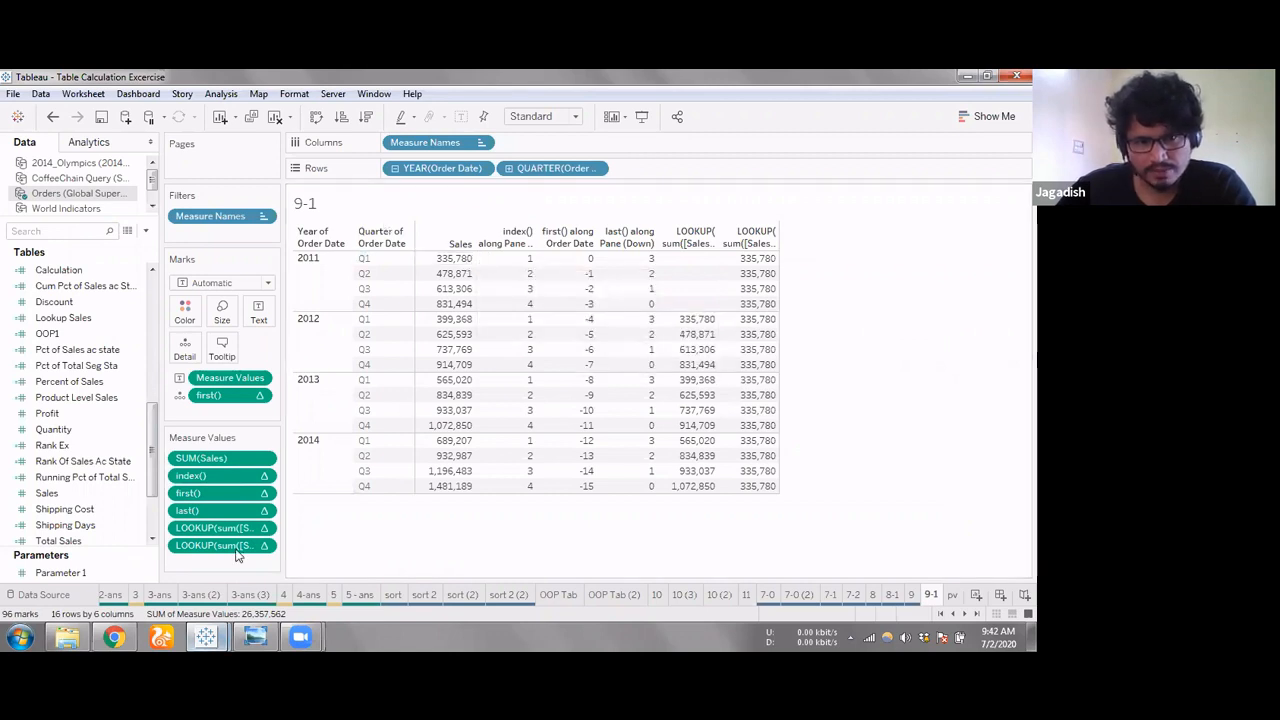
{"action": "left_click", "coordinate": [452, 259]}
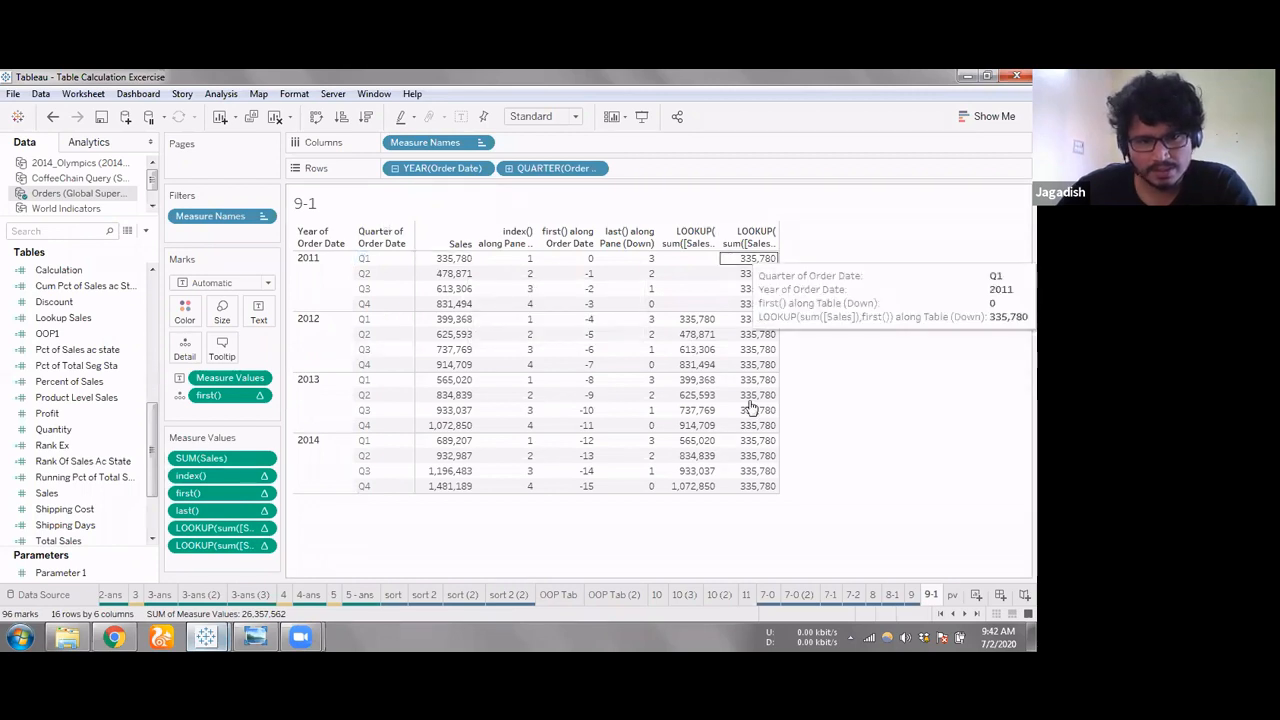
{"action": "left_click", "coordinate": [265, 546]}
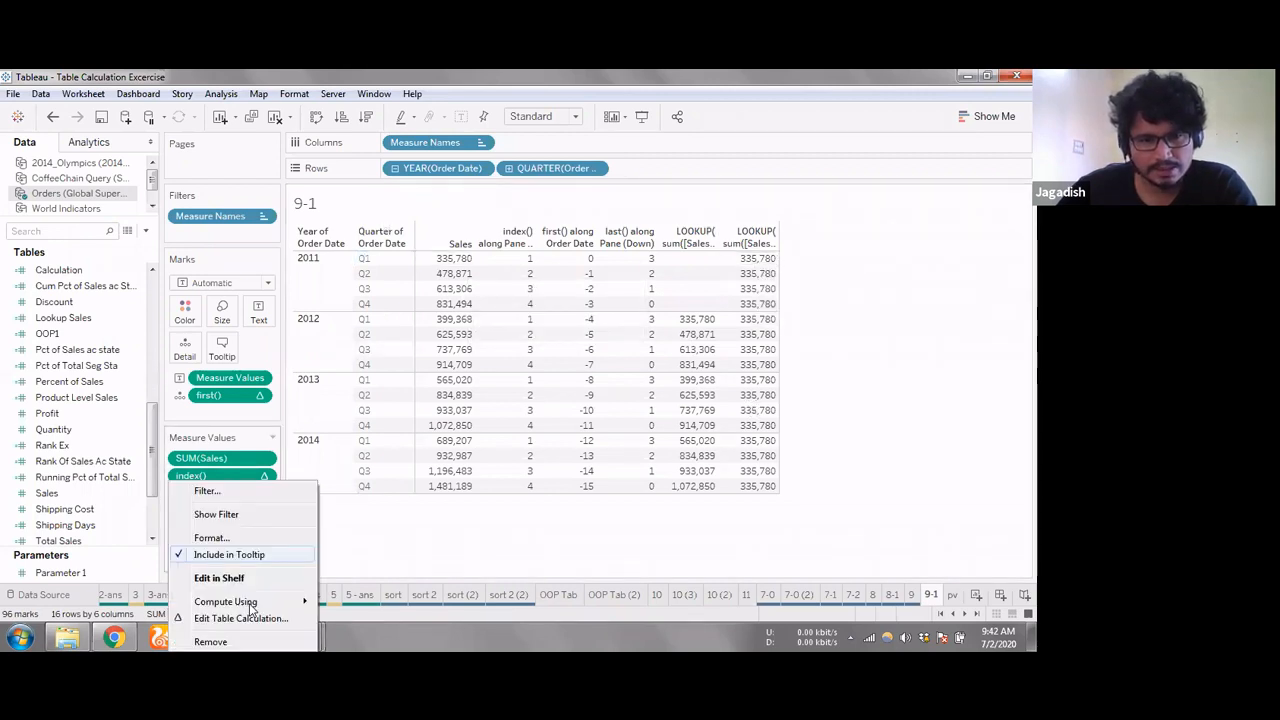
{"action": "mouse_move", "coordinate": [240, 601]}
{"action": "left_click", "coordinate": [350, 574]}
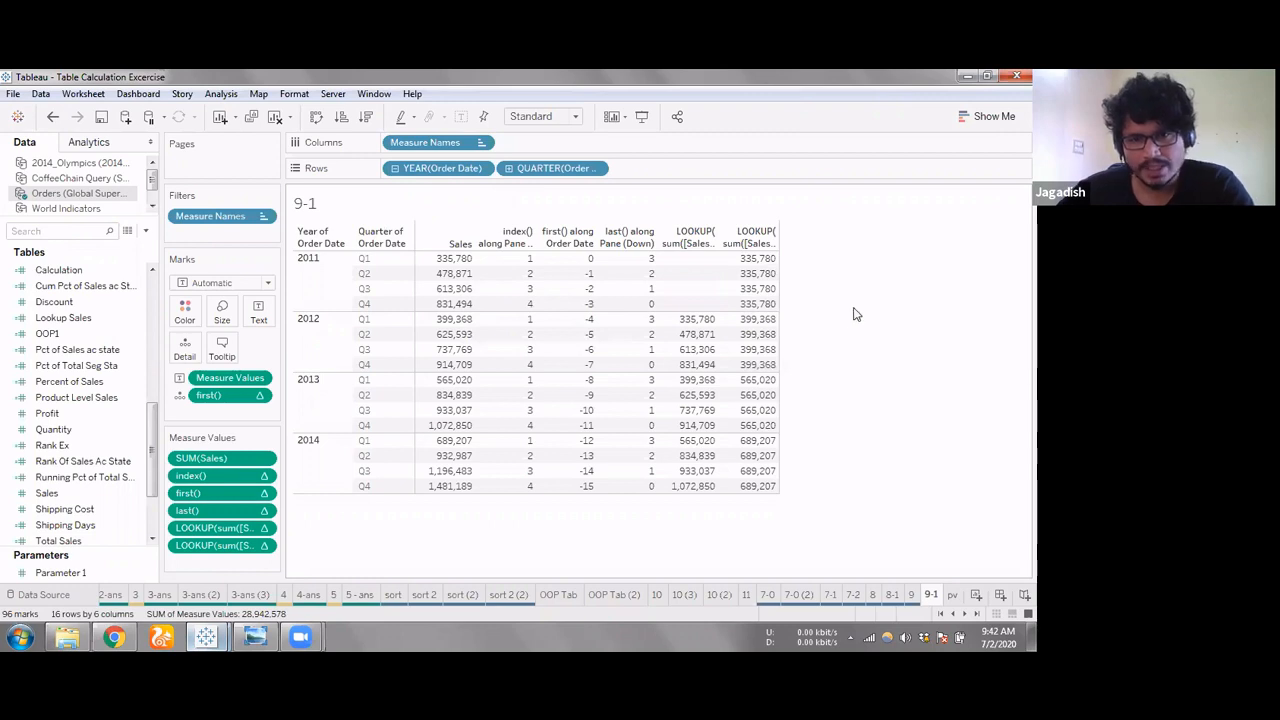
Change the offset of the LOOKUP first() measure value to first()+1
{"action": "double_click", "coordinate": [243, 550]}
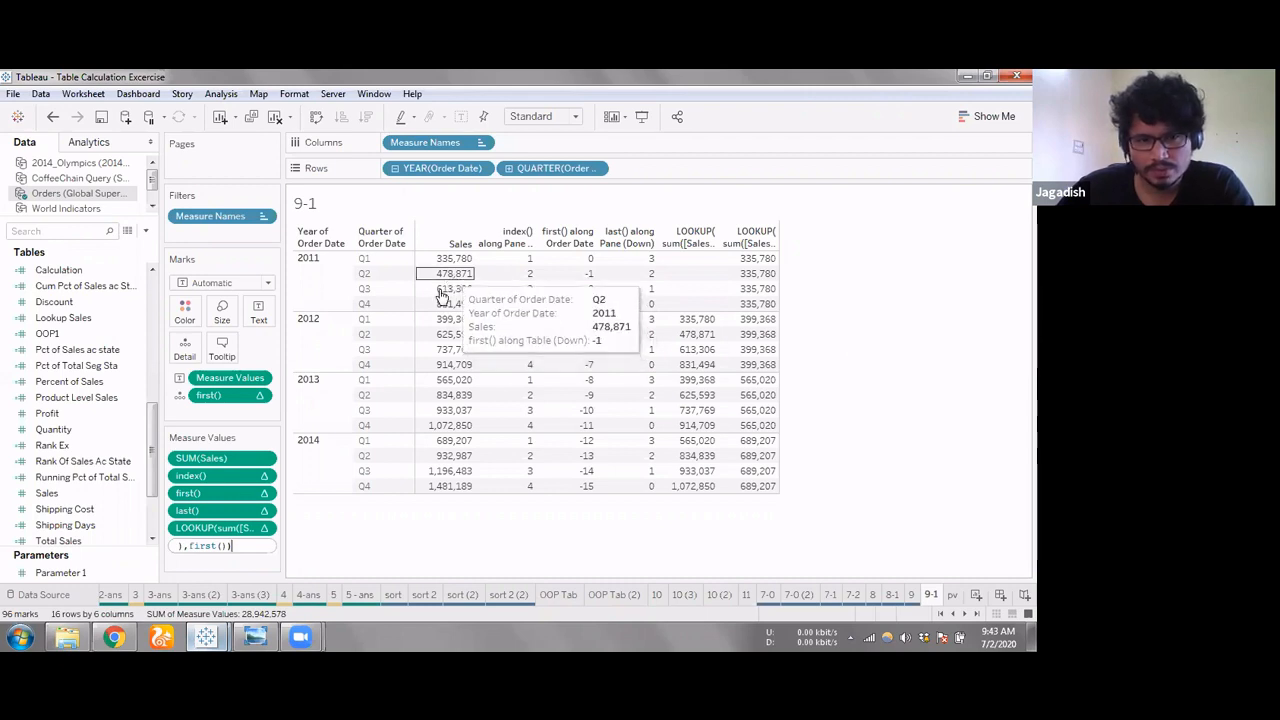
{"action": "left_click", "coordinate": [227, 546]}
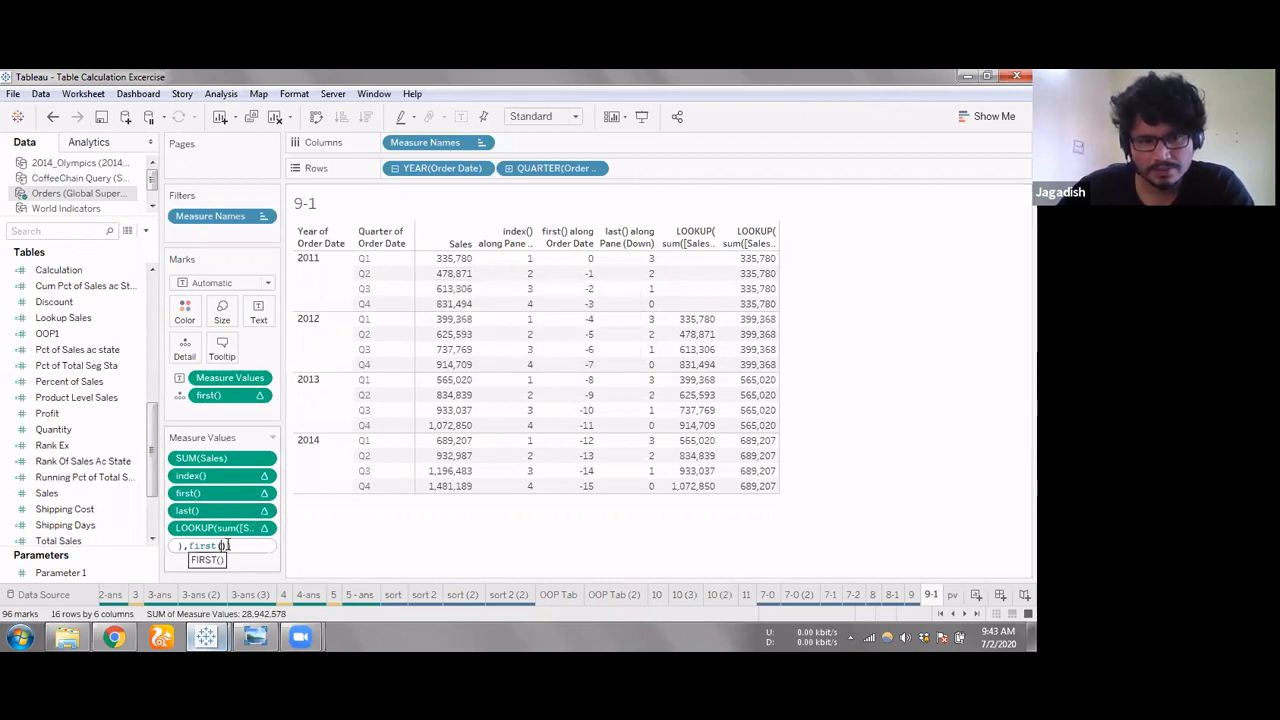
{"action": "left_click", "coordinate": [228, 546]}
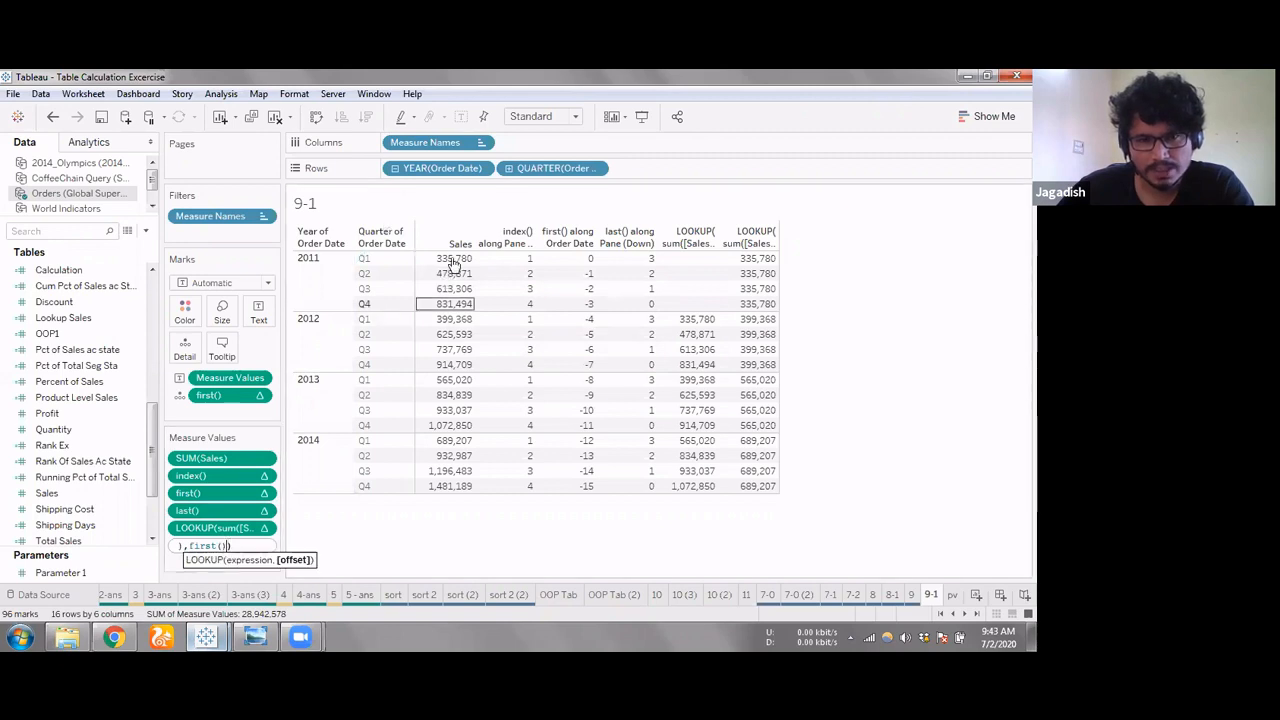
{"action": "mouse_move", "coordinate": [455, 263]}
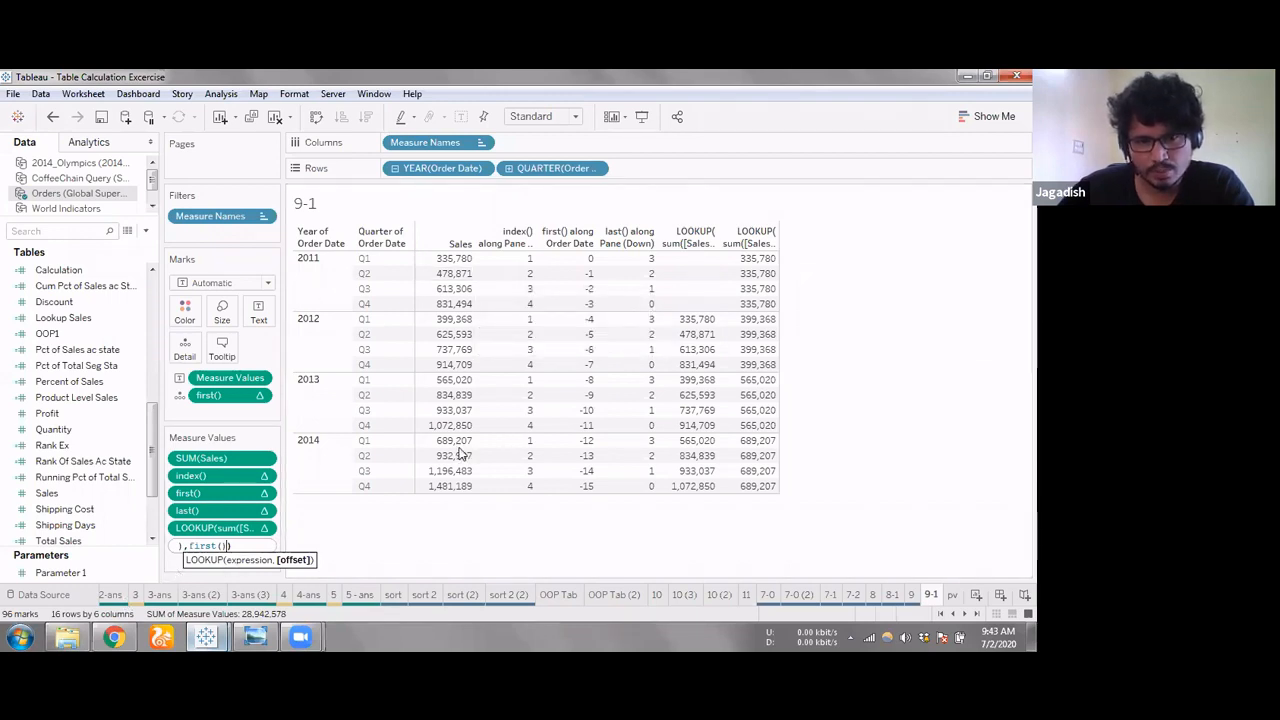
{"action": "mouse_move", "coordinate": [467, 486]}
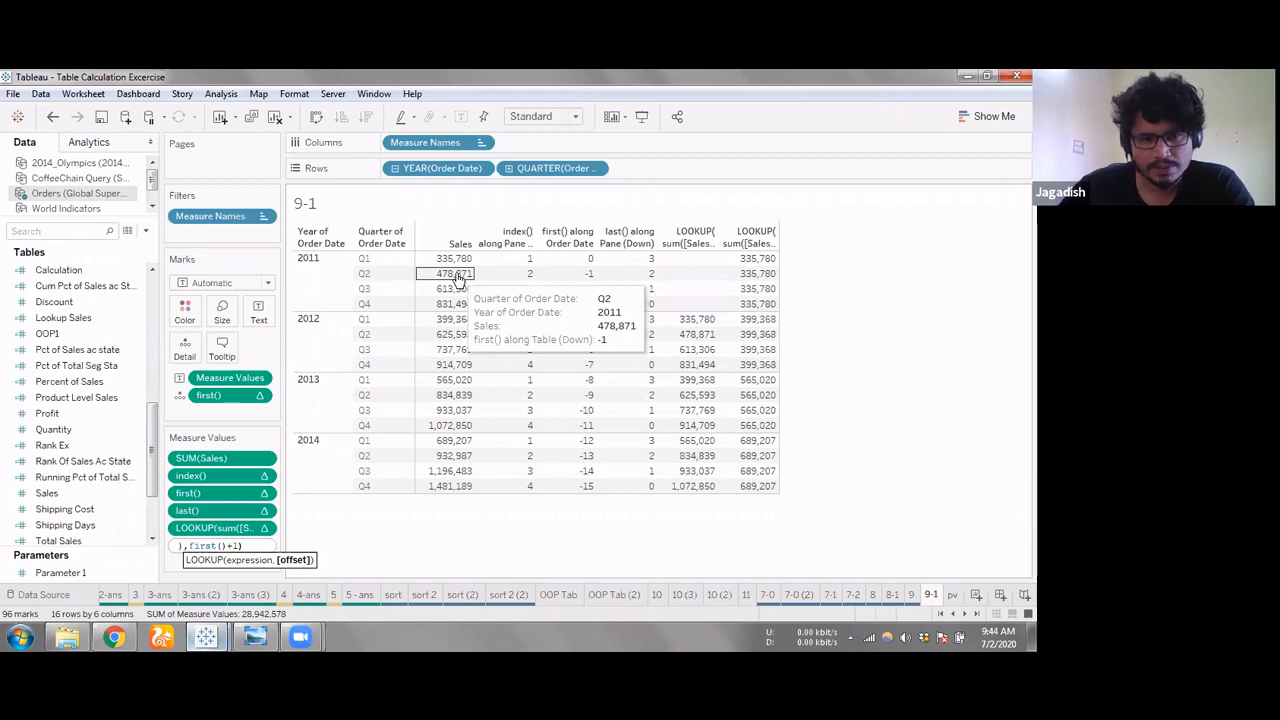
{"action": "key", "text": "Return"}
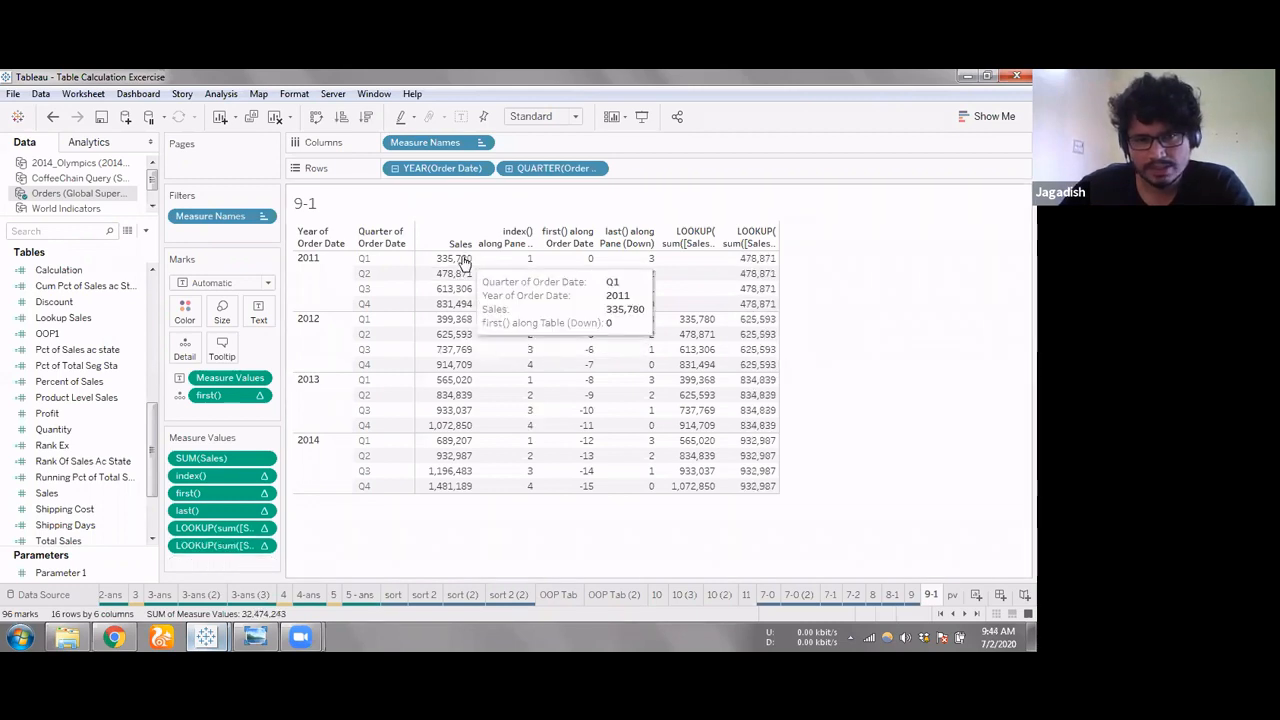
Compare the 2011 quarterly Sales values with the results in the LOOKUP first()+1 column
{"action": "left_click", "coordinate": [461, 262]}
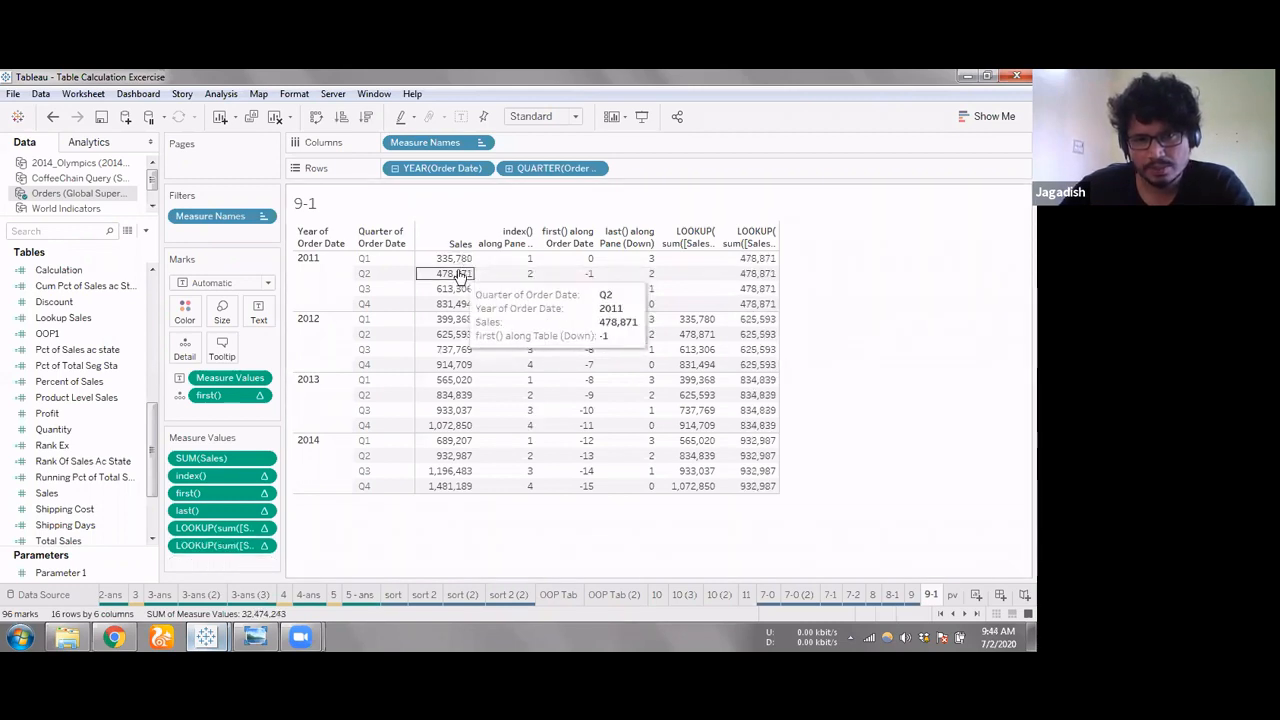
{"action": "left_click", "coordinate": [748, 262]}
{"action": "left_click", "coordinate": [464, 263]}
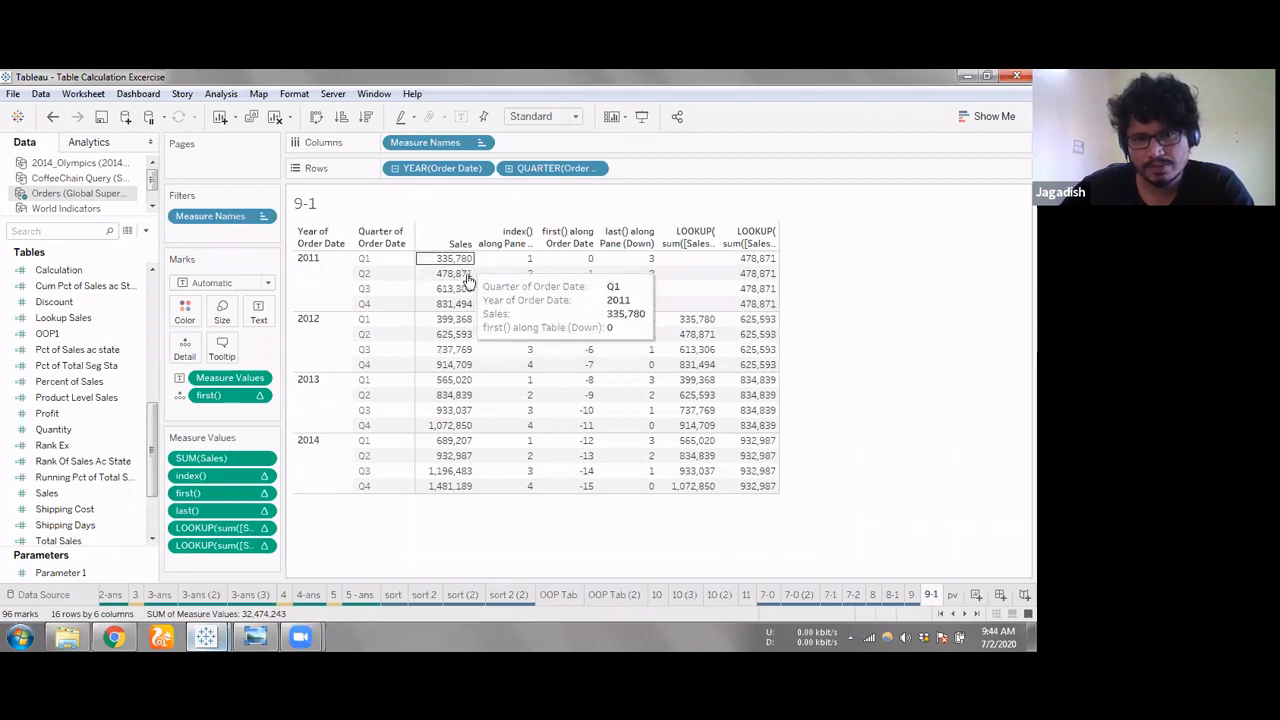
{"action": "left_click", "coordinate": [466, 276]}
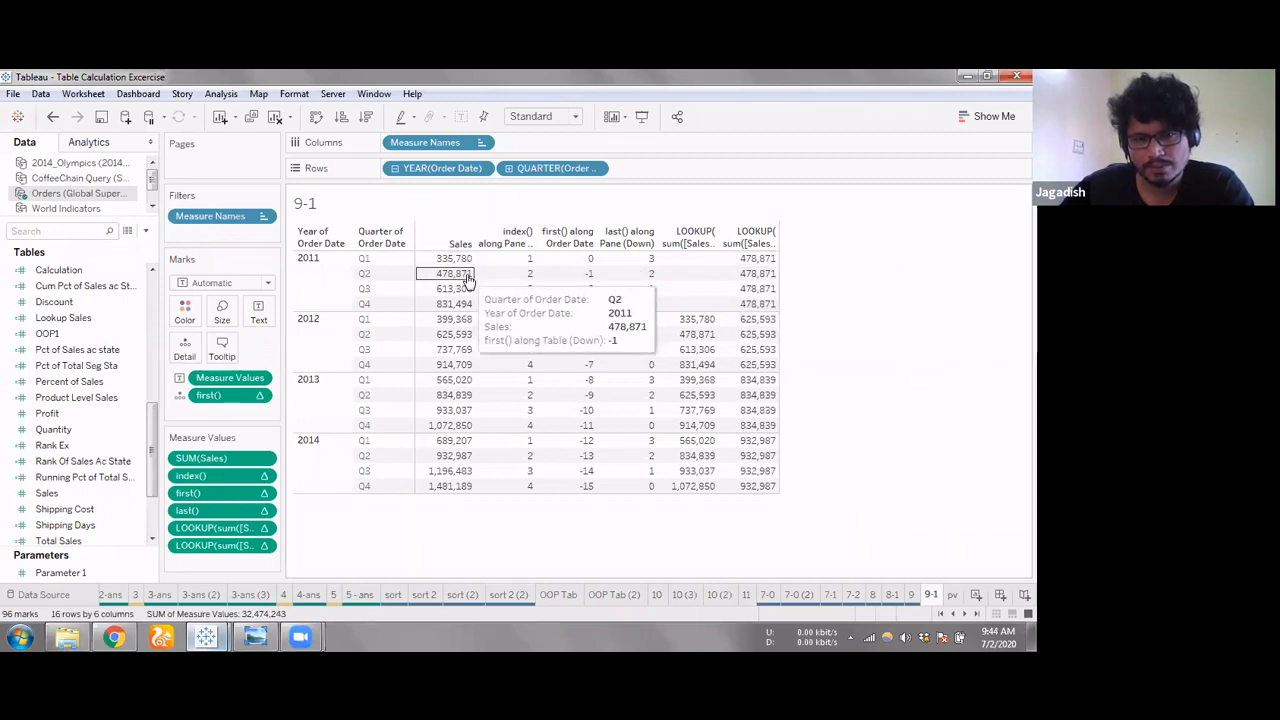
{"action": "left_click", "coordinate": [735, 274]}
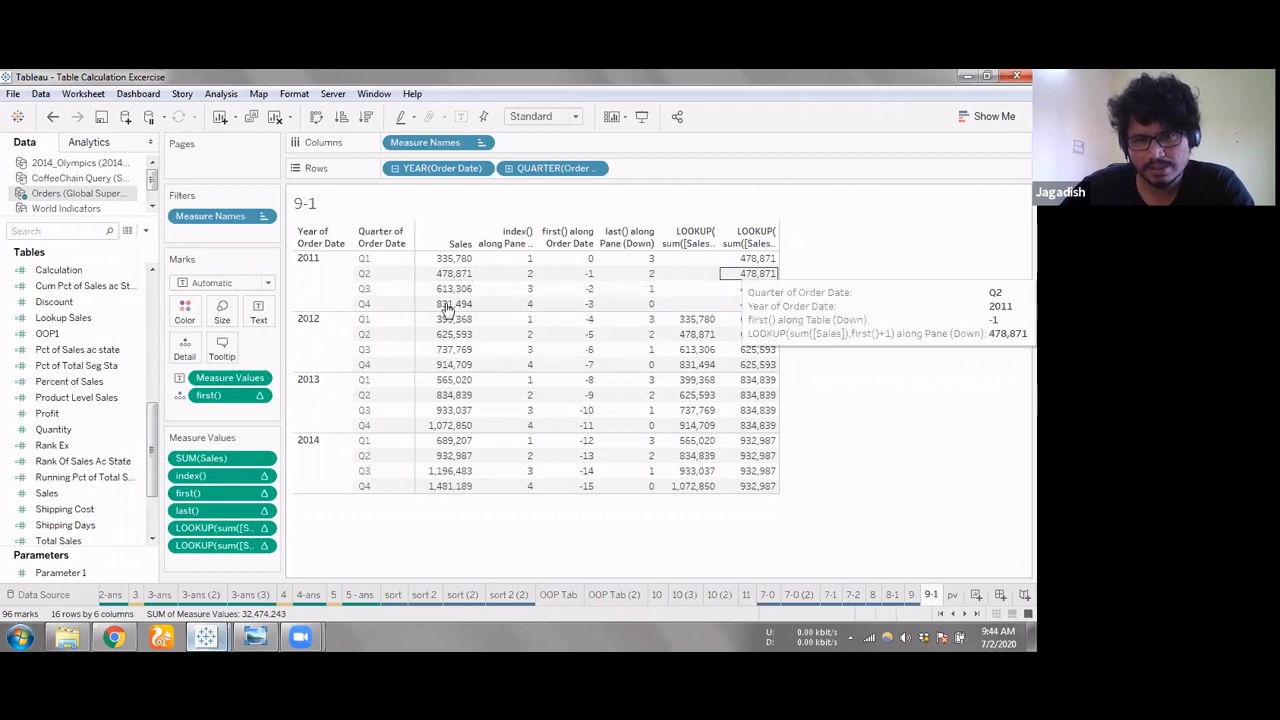
{"action": "left_click", "coordinate": [460, 290]}
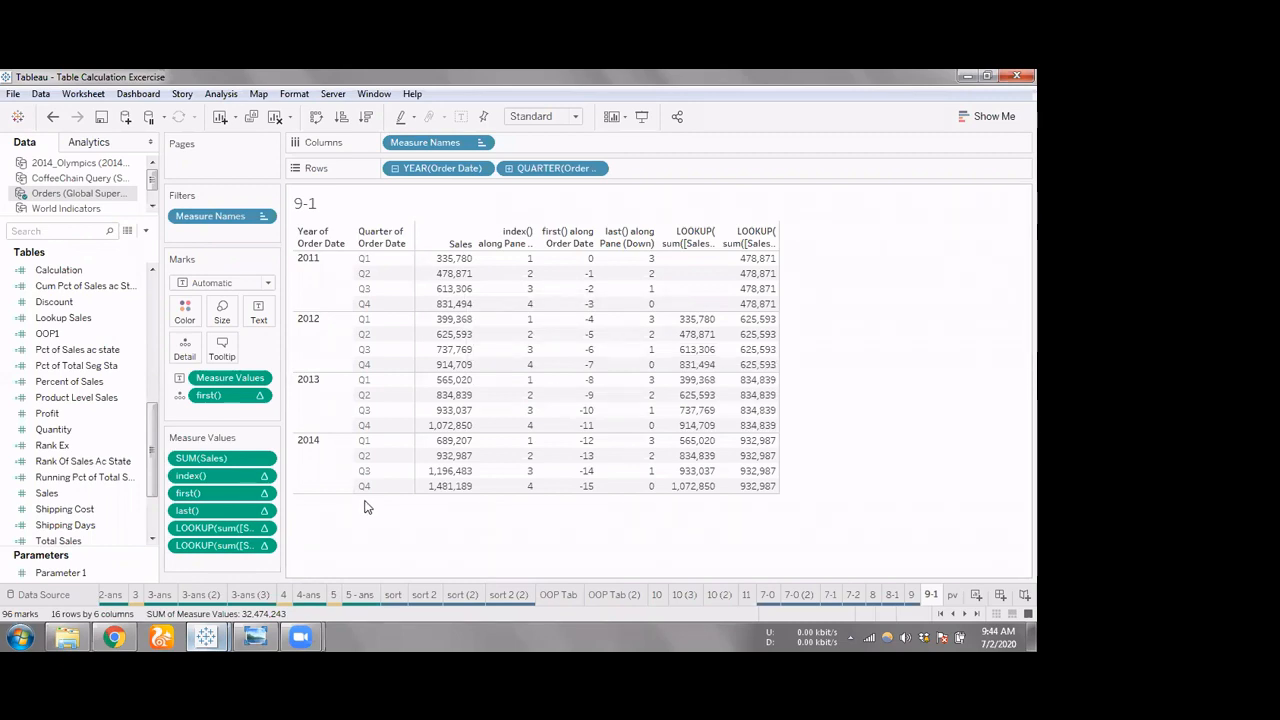
Add a third lookup measure value with the formula LOOKUP(sum([Sales]),index())
{"action": "double_click", "coordinate": [208, 560]}
{"action": "type", "text": "lo"}
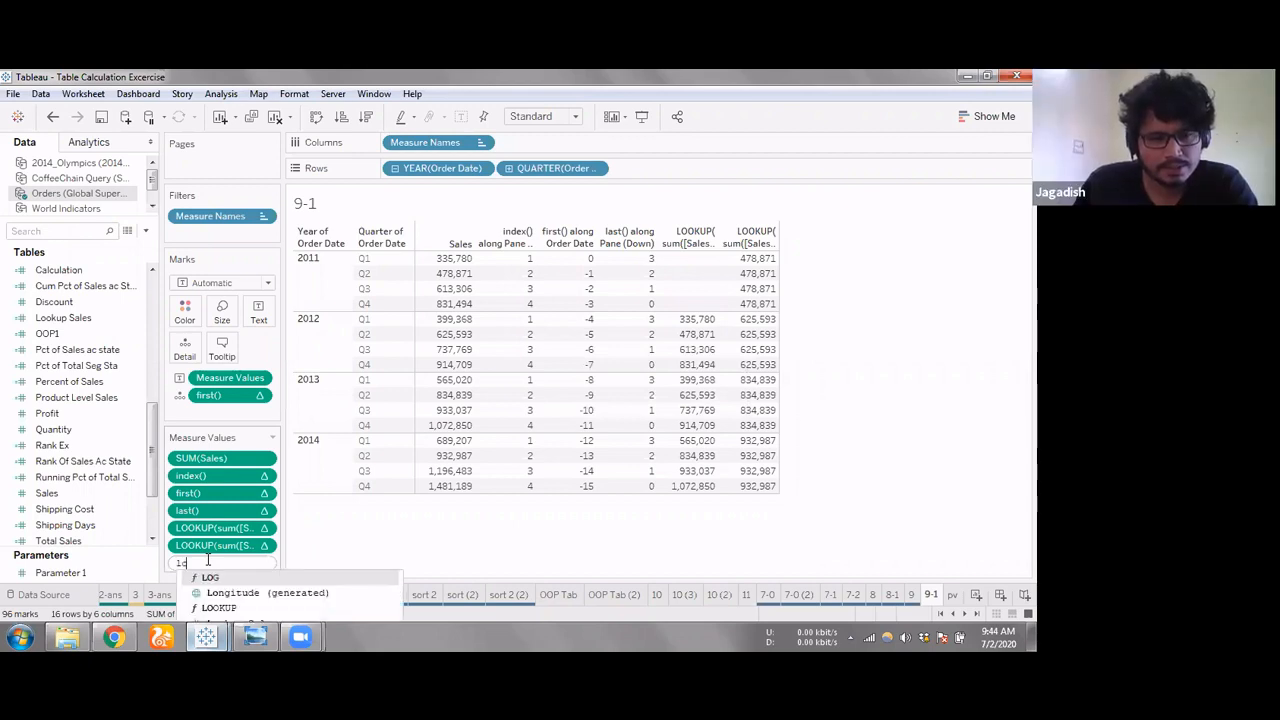
{"action": "type", "text": "o"}
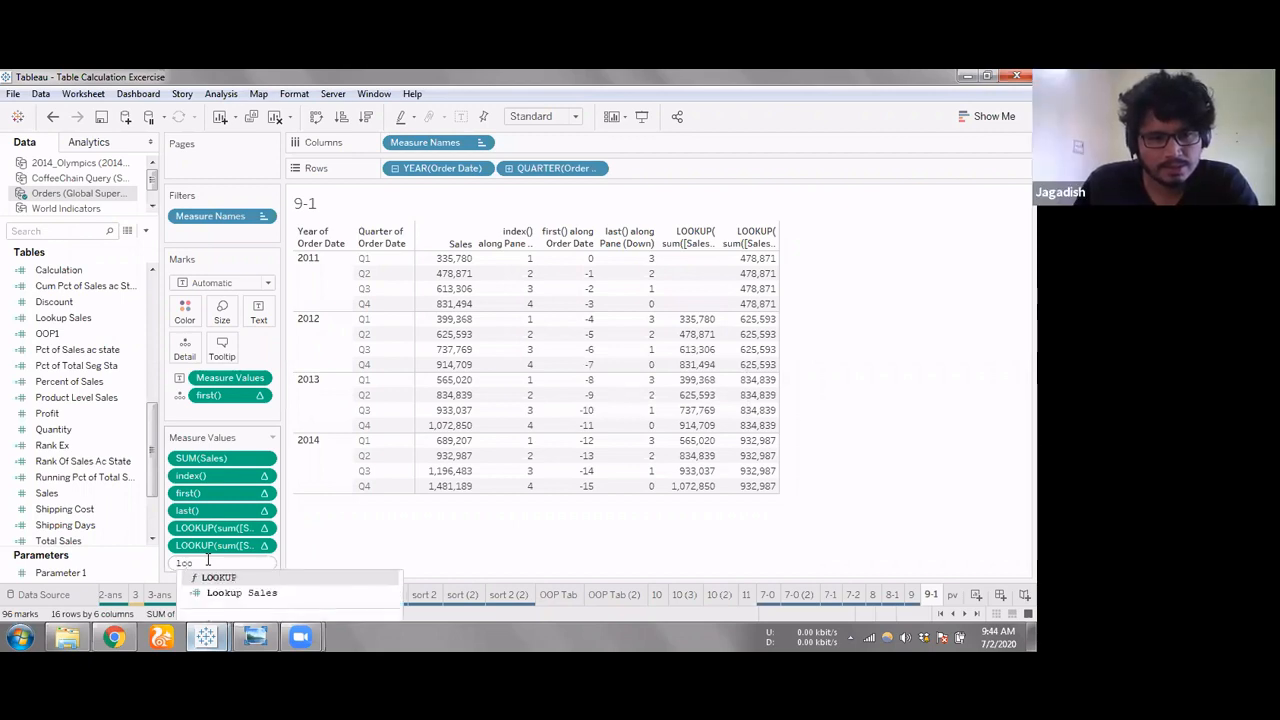
{"action": "key", "text": "Return"}
{"action": "type", "text": "sum(sal"}
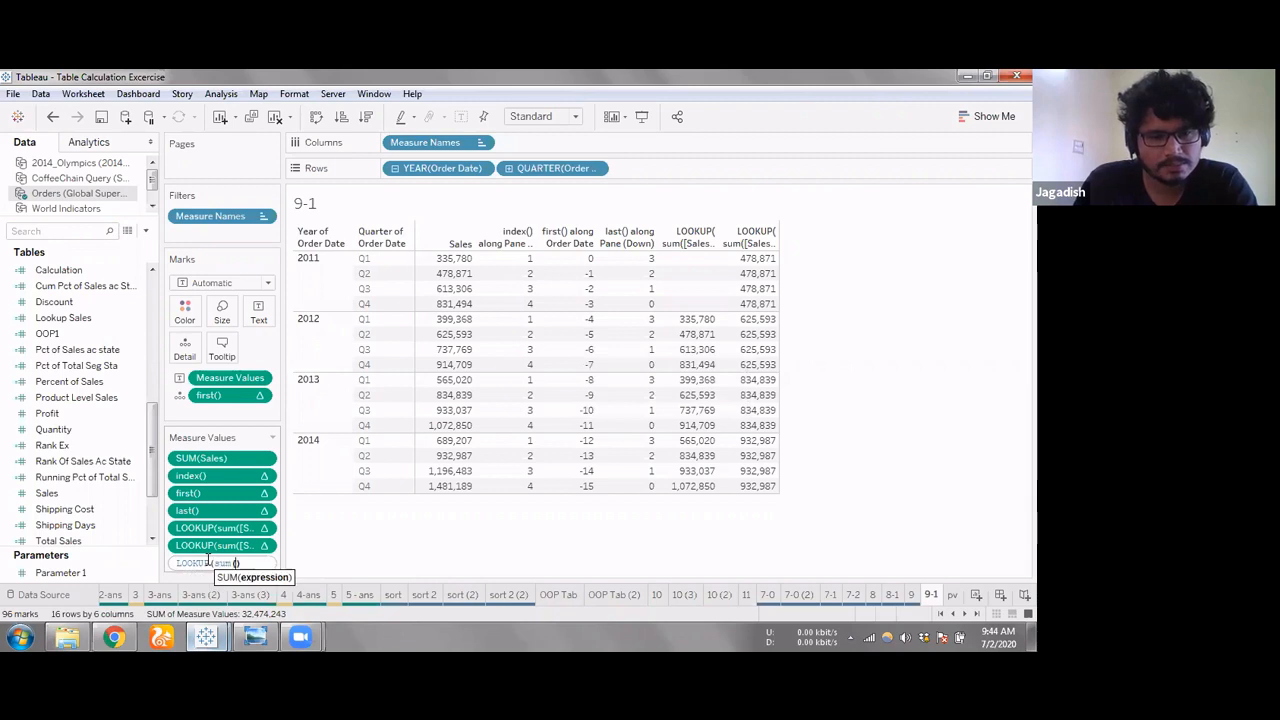
{"action": "key", "text": "Return"}
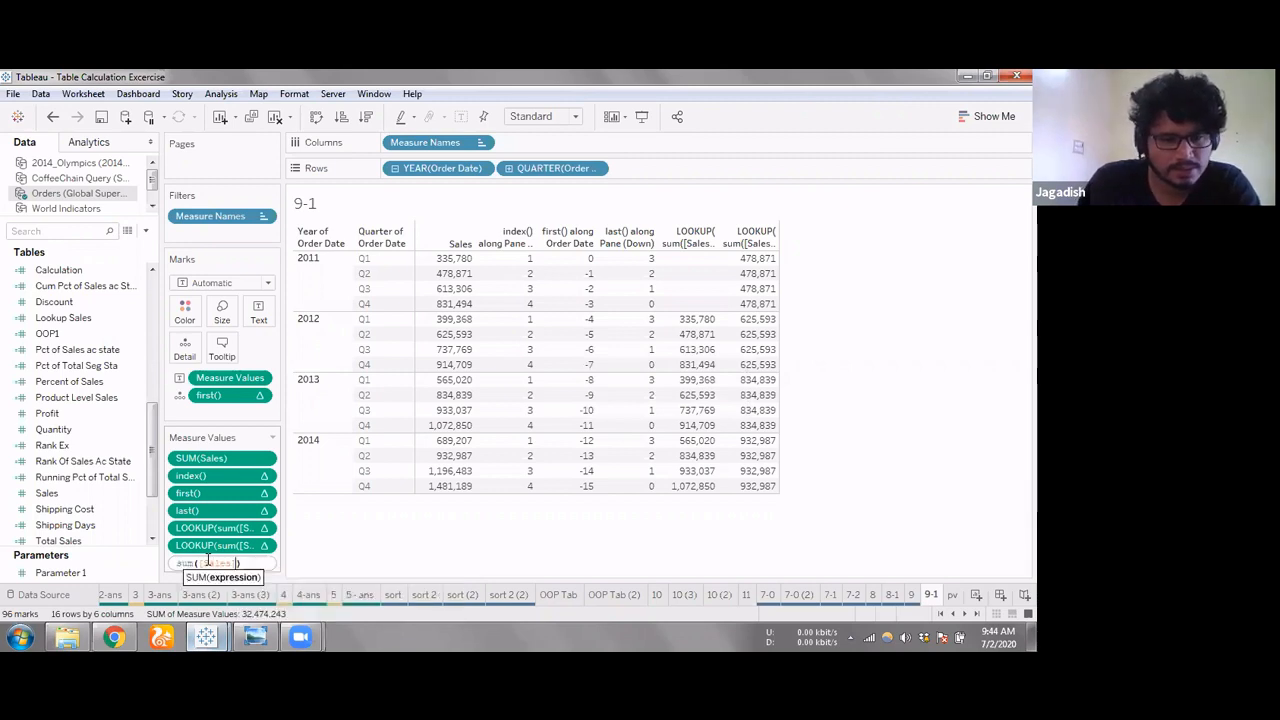
{"action": "type", "text": "),"}
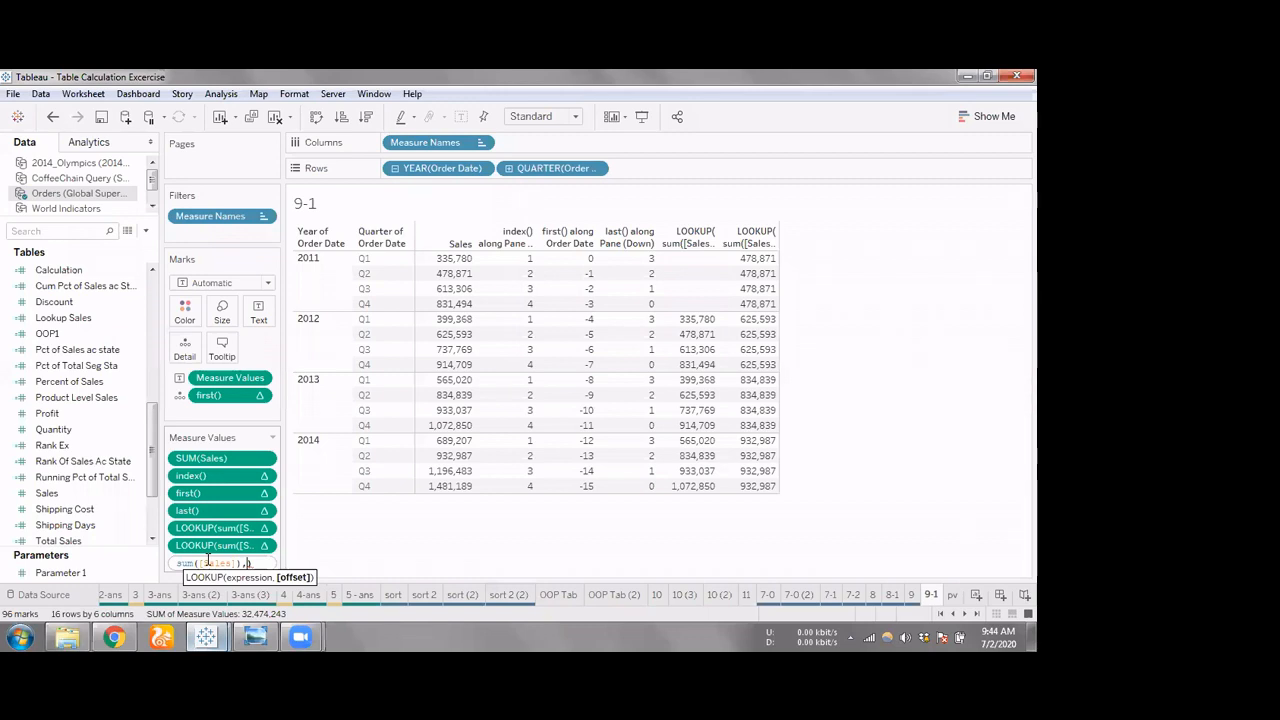
{"action": "type", "text": "2"}
{"action": "key", "text": "BackSpace"}
{"action": "type", "text": "index"}
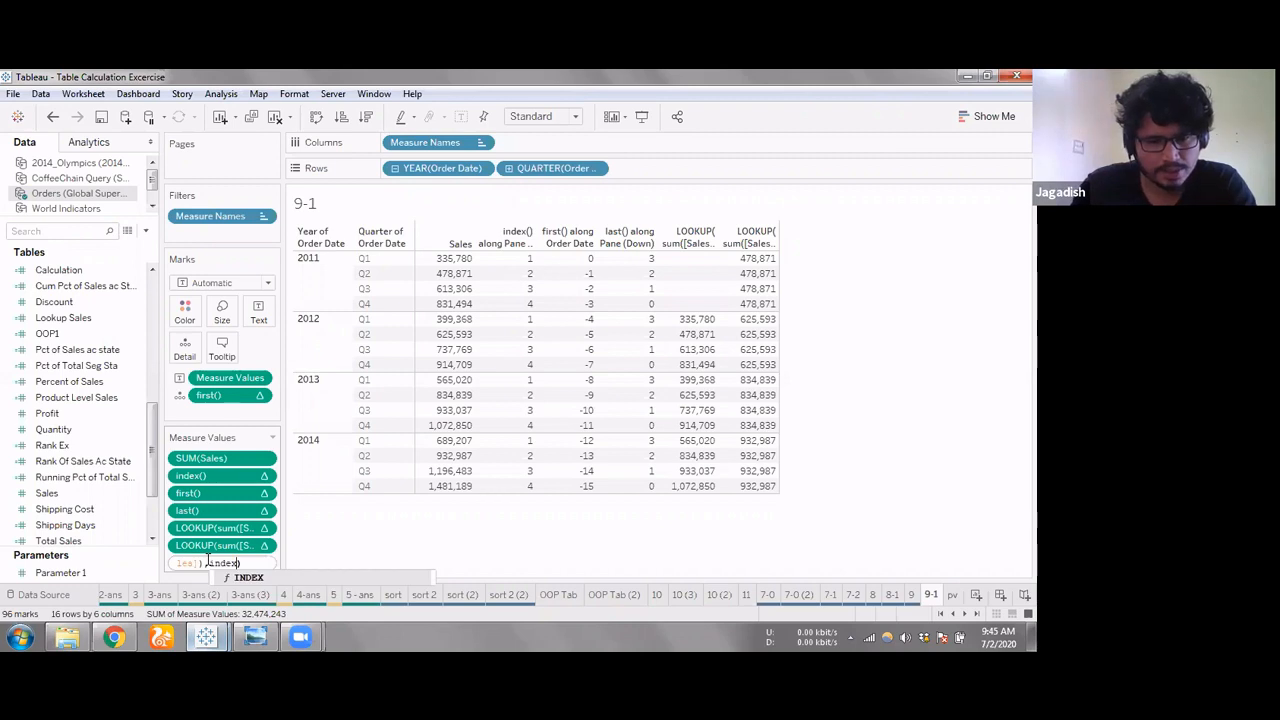
{"action": "type", "text": "()"}
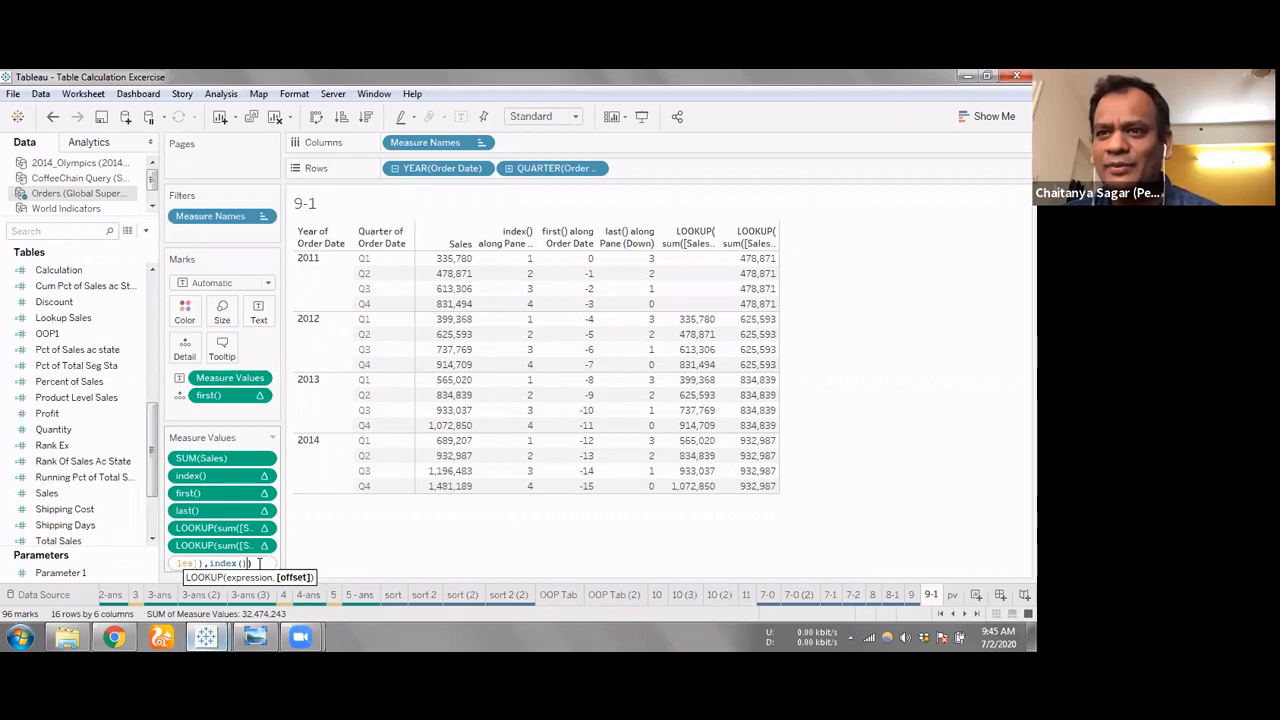
{"action": "key", "text": "Return"}
Set the LOOKUP index() measure value to compute using Pane (down), and remove it from the view
{"action": "mouse_move", "coordinate": [818, 277]}
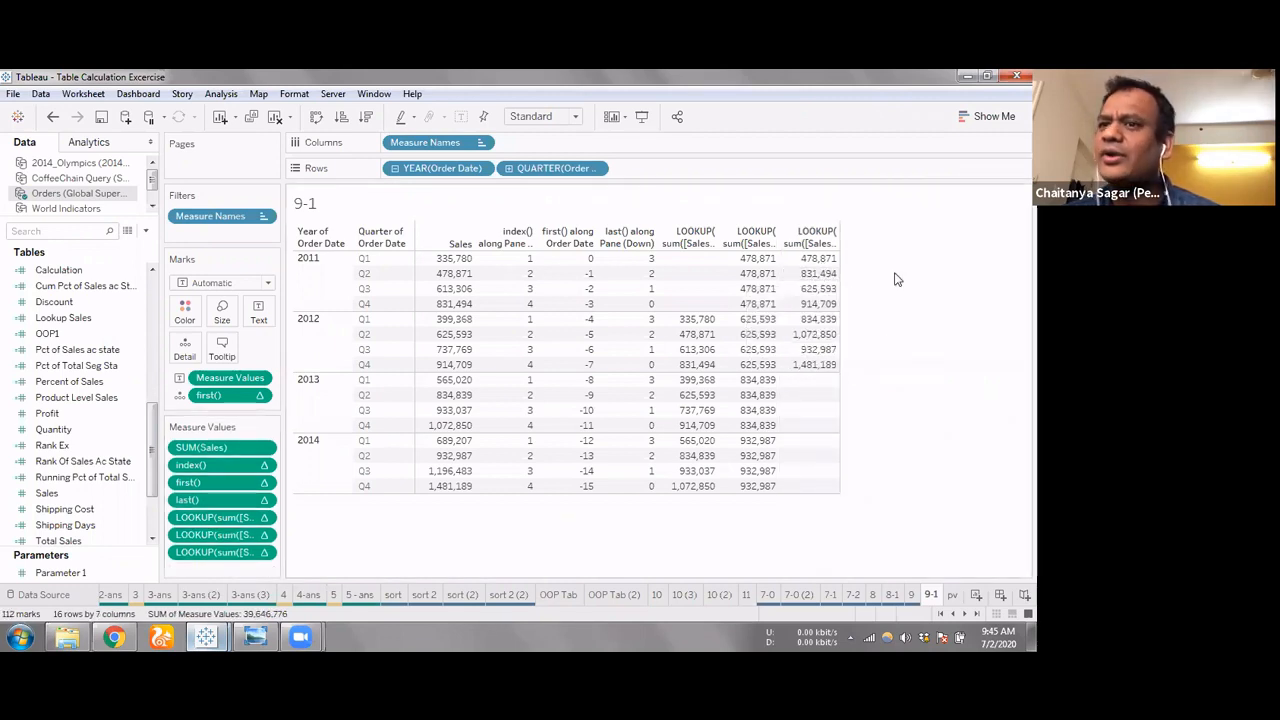
{"action": "right_click", "coordinate": [262, 553]}
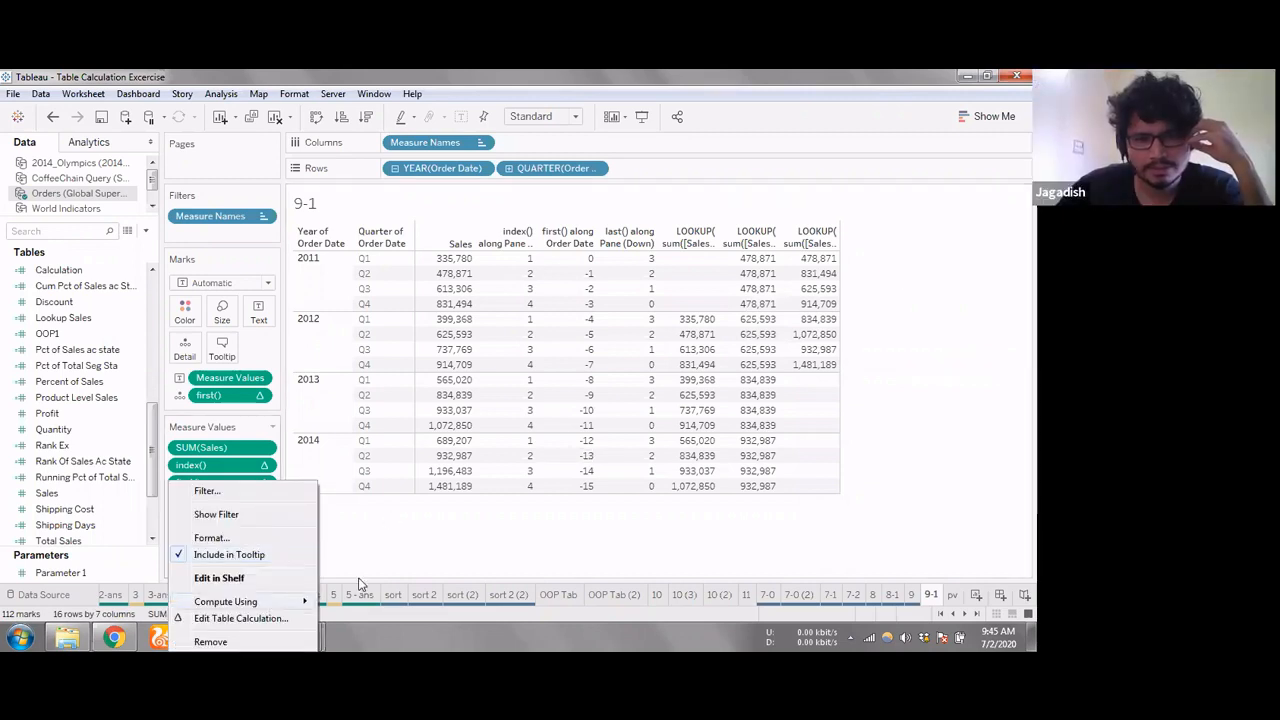
{"action": "left_click", "coordinate": [391, 574]}
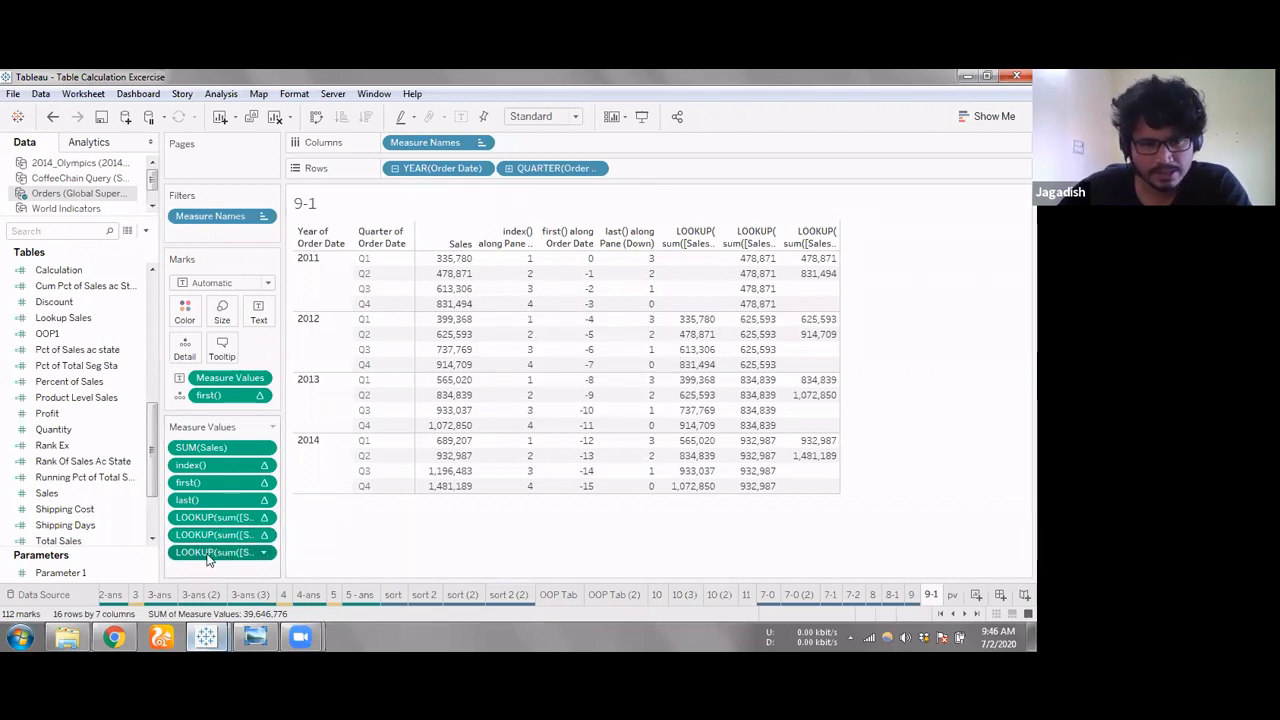
{"action": "left_click_drag", "start_coordinate": [213, 556], "coordinate": [352, 563]}
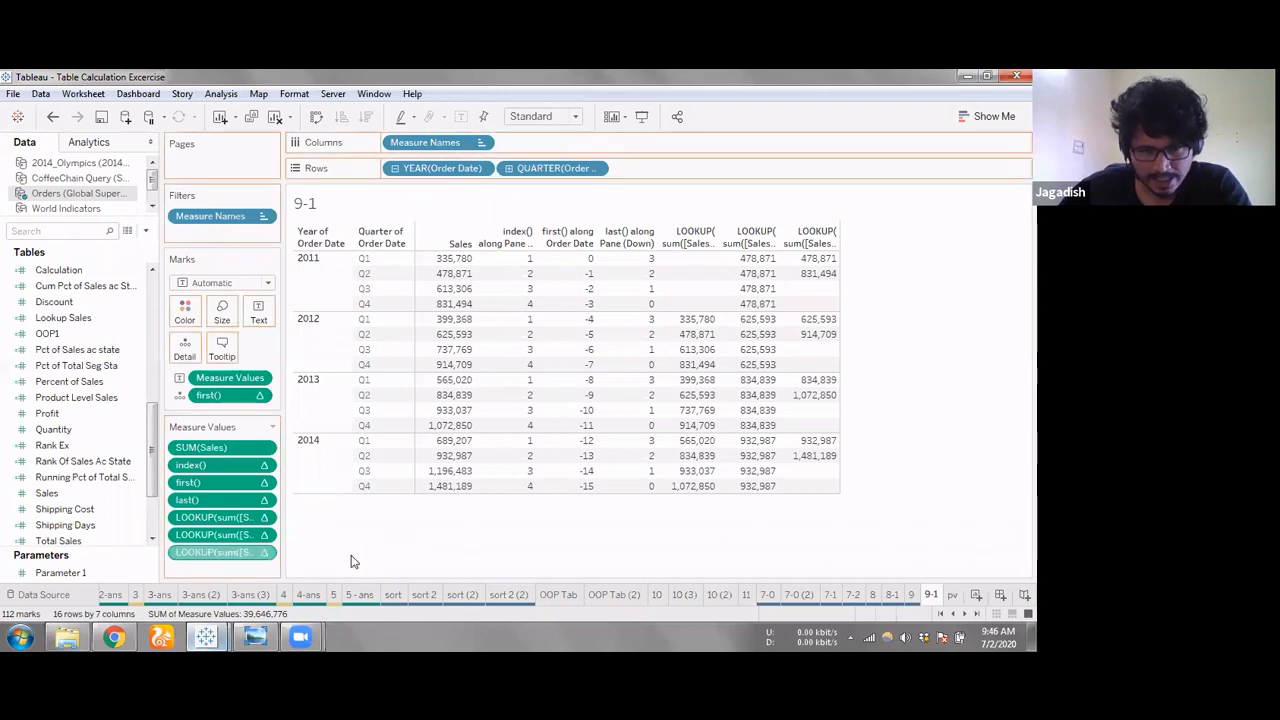
Add a measure value with the formula PREVIOUS_VALUE(sum([Sales]))
{"action": "double_click", "coordinate": [252, 564]}
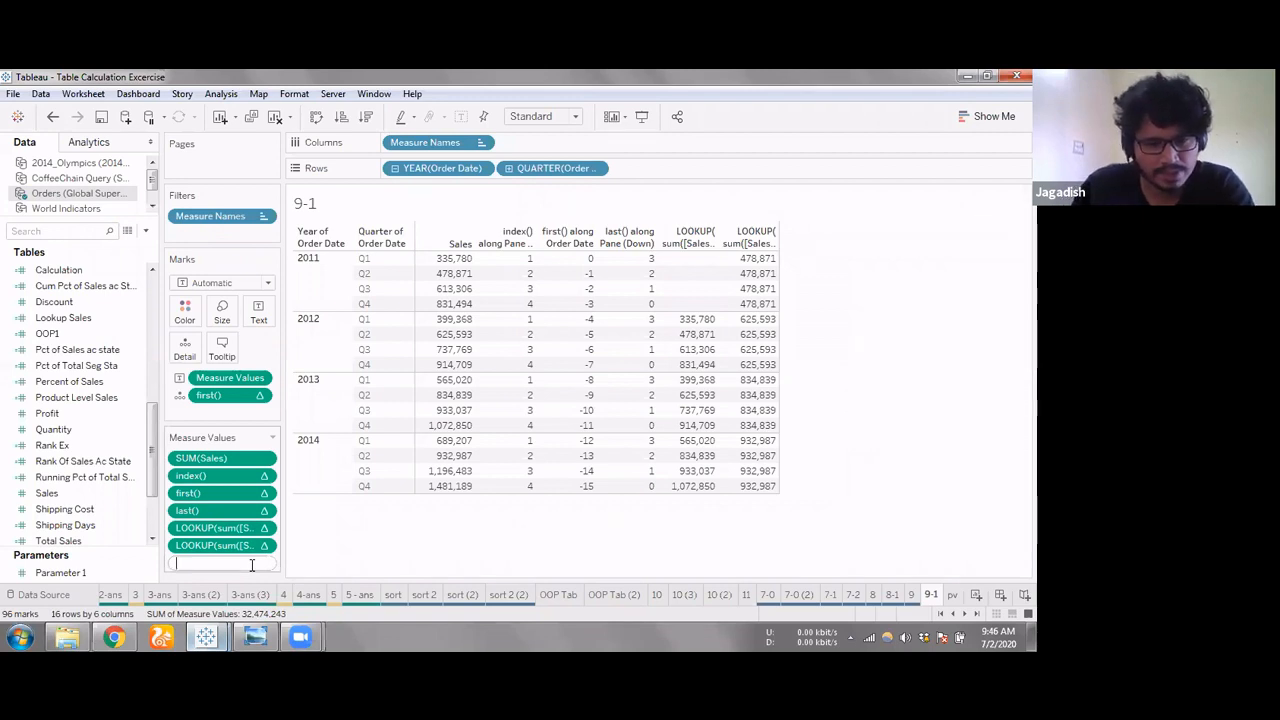
{"action": "type", "text": "prev"}
{"action": "key", "text": "Return"}
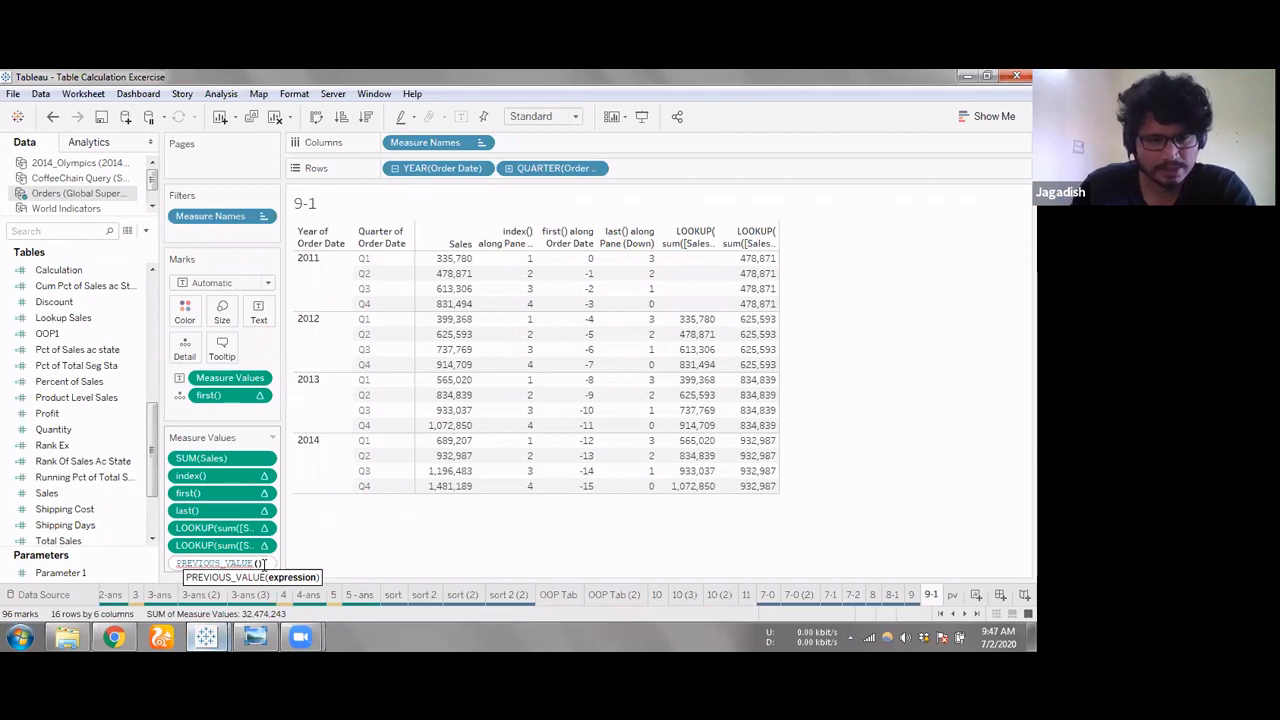
{"action": "type", "text": "m("}
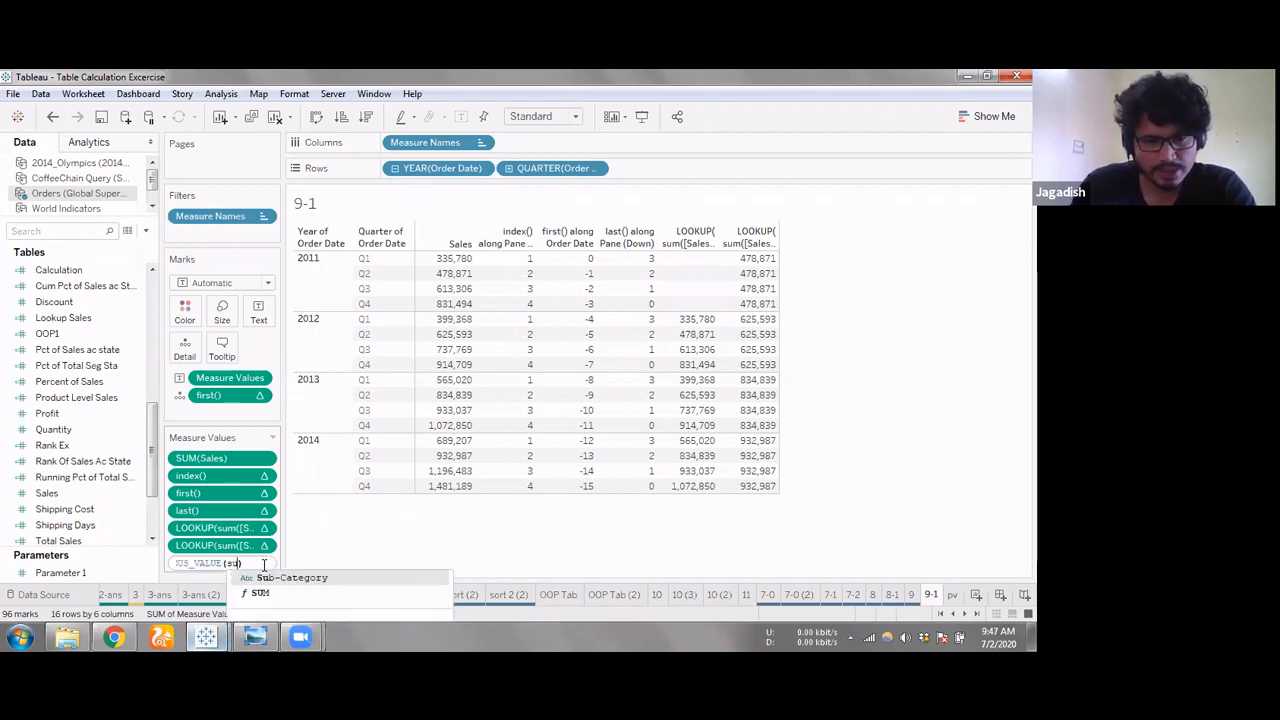
{"action": "type", "text": "[Sales]"}
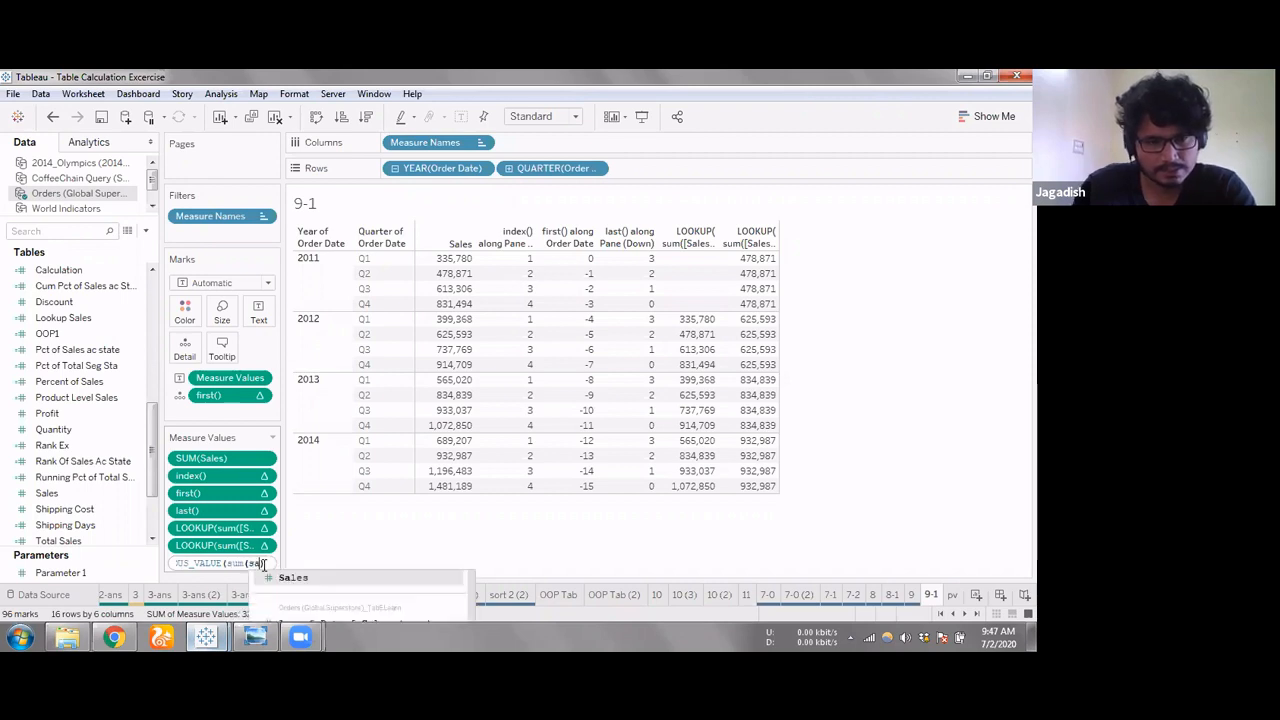
{"action": "key", "text": "Return"}
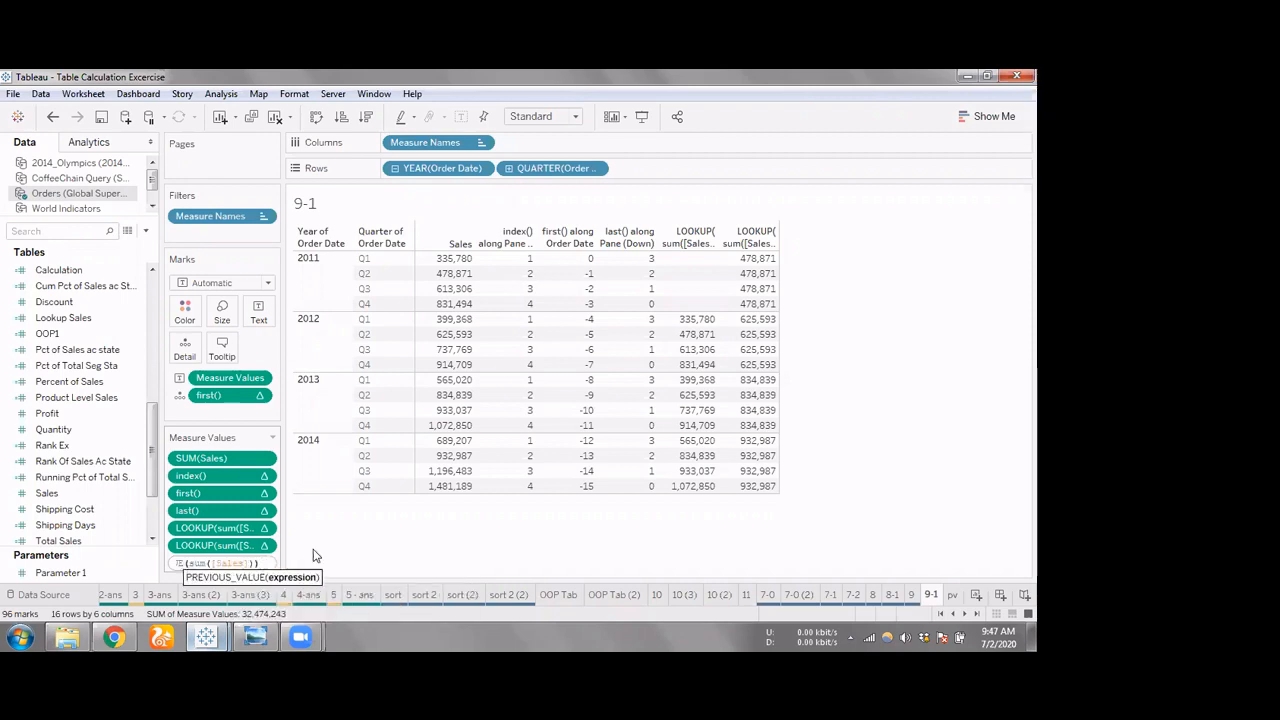
{"action": "key", "text": "Return"}
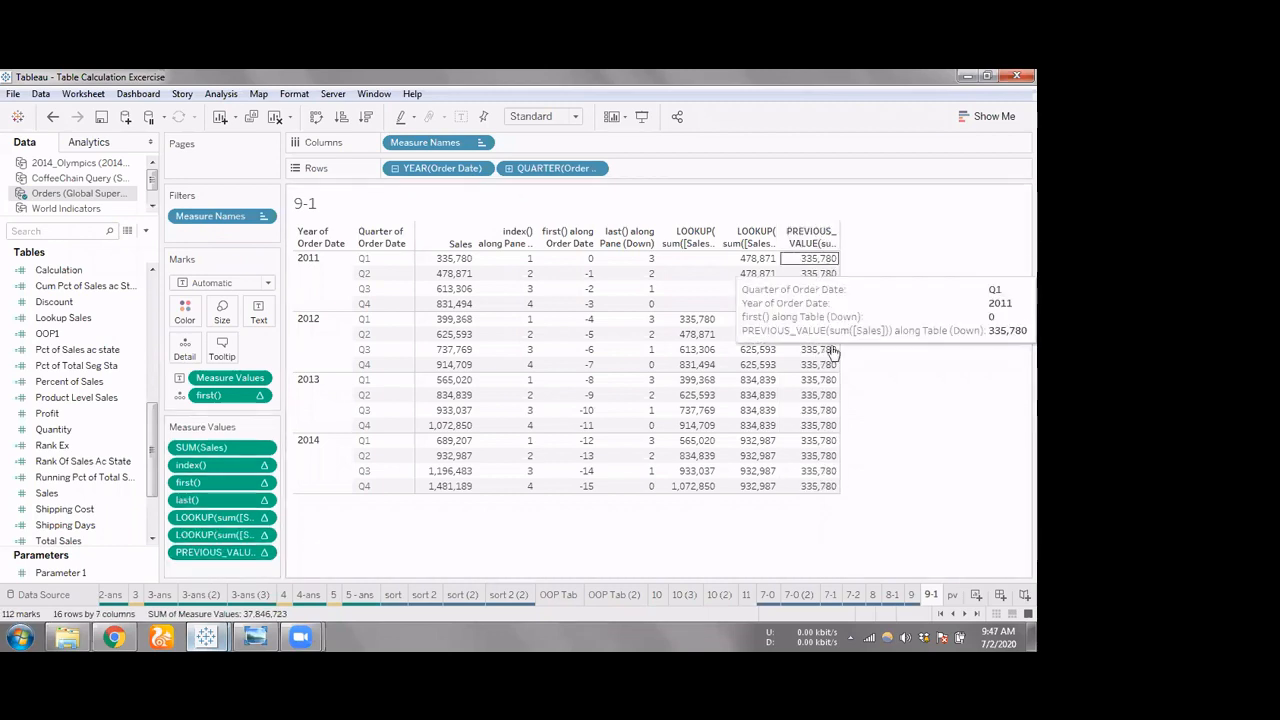
Set the PREVIOUS_VALUE measure value to compute using Pane (down)
{"action": "left_click", "coordinate": [264, 552]}
{"action": "mouse_move", "coordinate": [280, 601]}
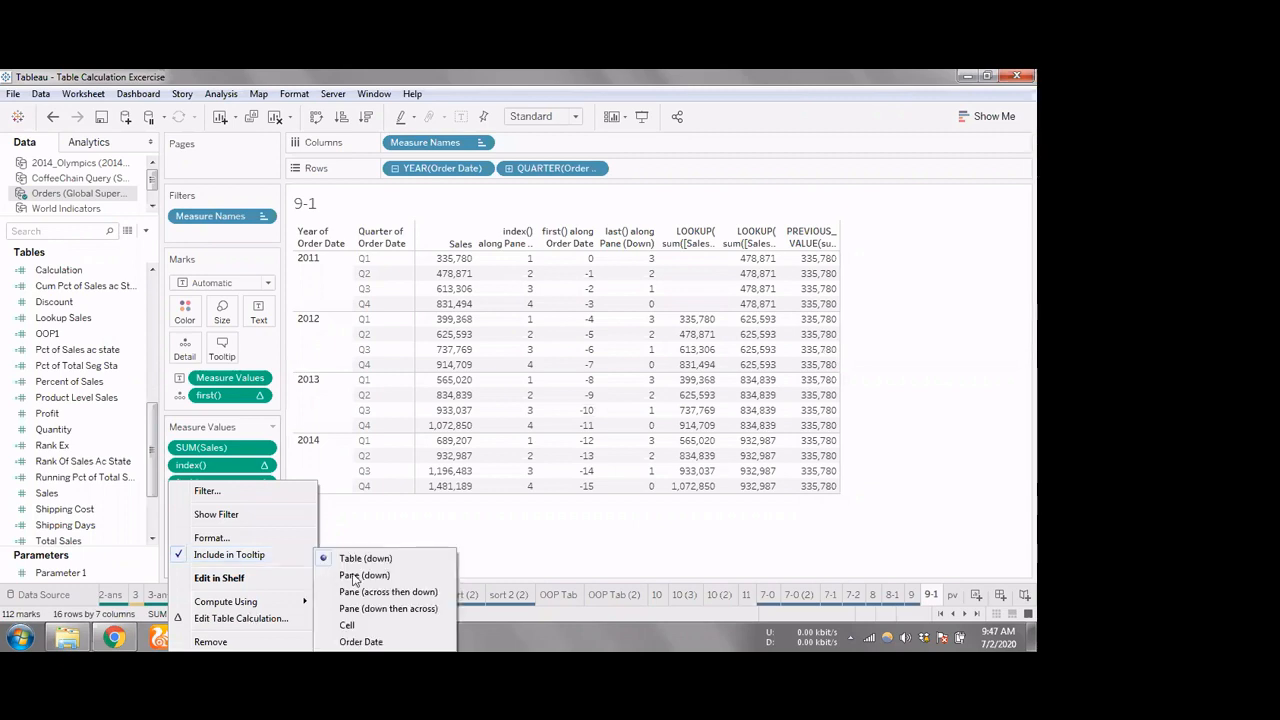
{"action": "left_click", "coordinate": [352, 576]}
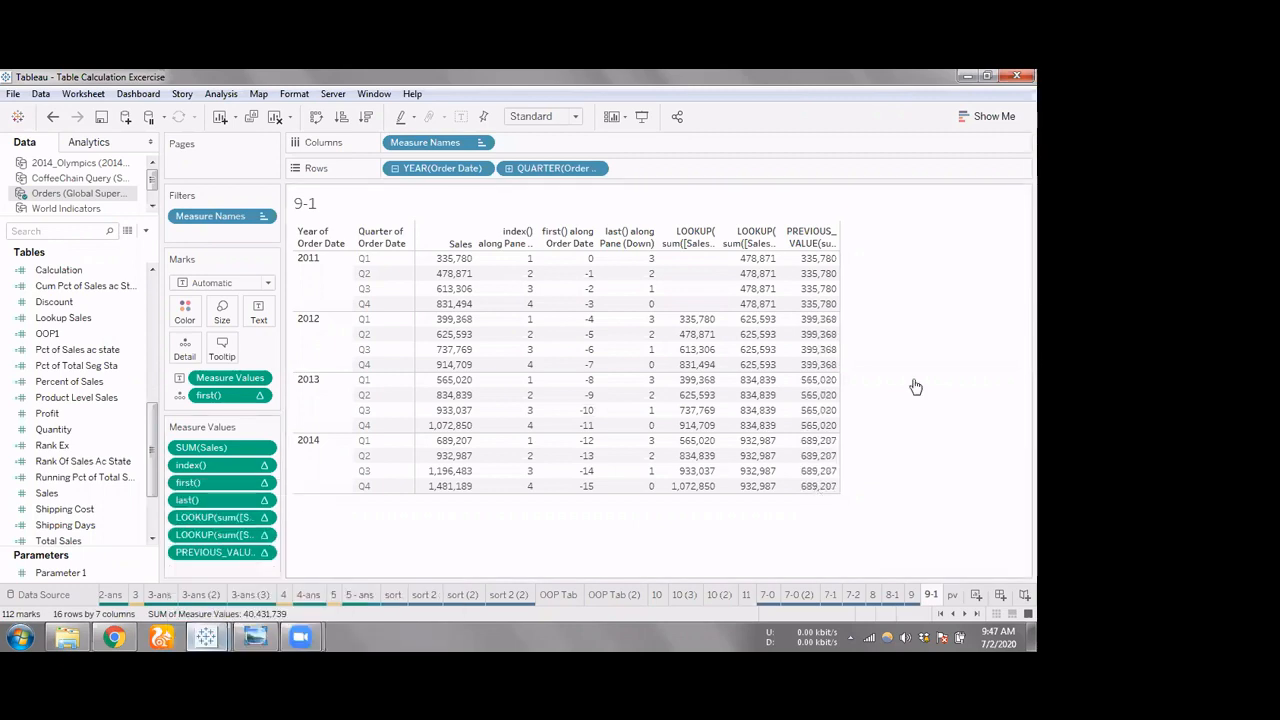
{"action": "mouse_move", "coordinate": [828, 313]}
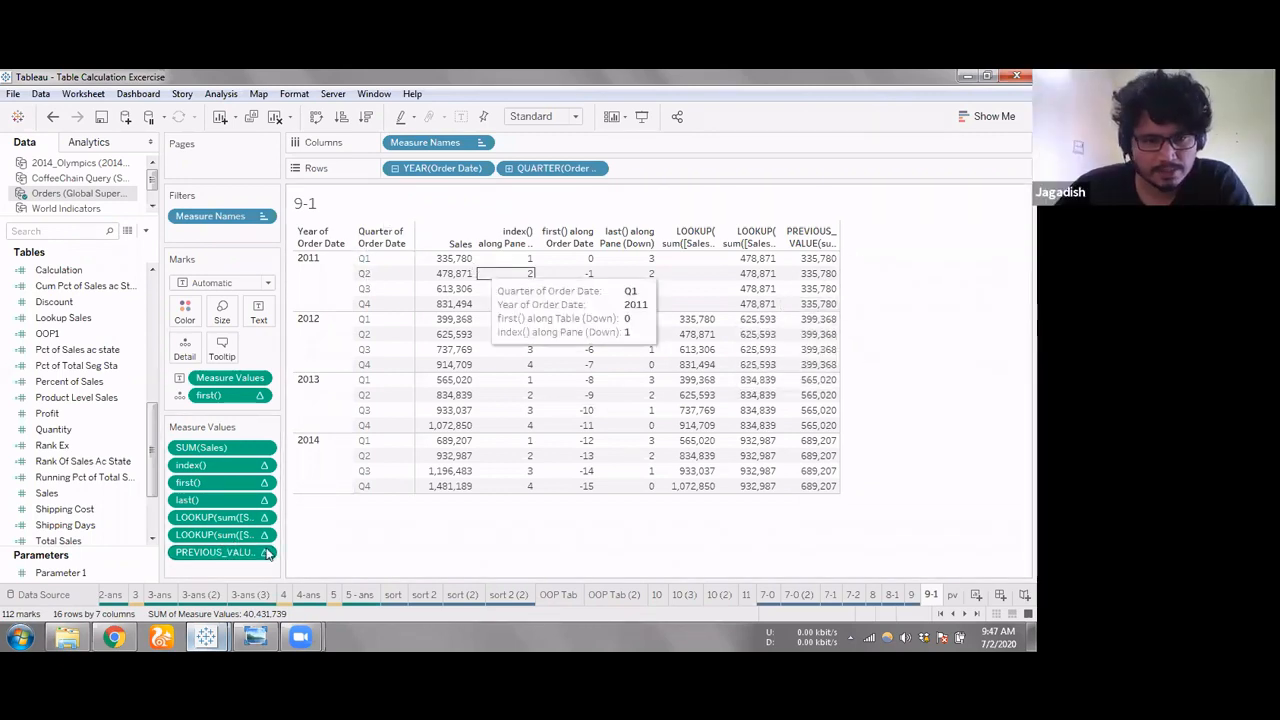
Change the PREVIOUS_VALUE measure value's formula to PREVIOUS_VALUE(sum([Sales]))+1
{"action": "double_click", "coordinate": [200, 554]}
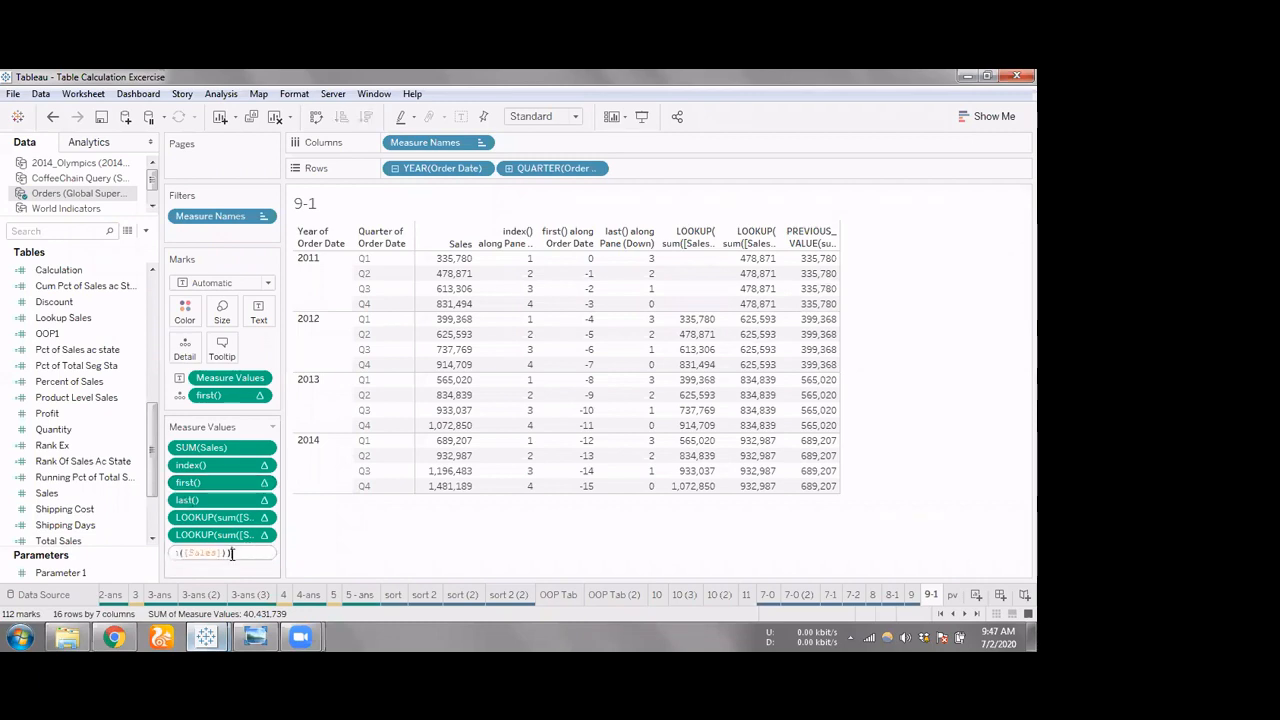
{"action": "left_click", "coordinate": [229, 554]}
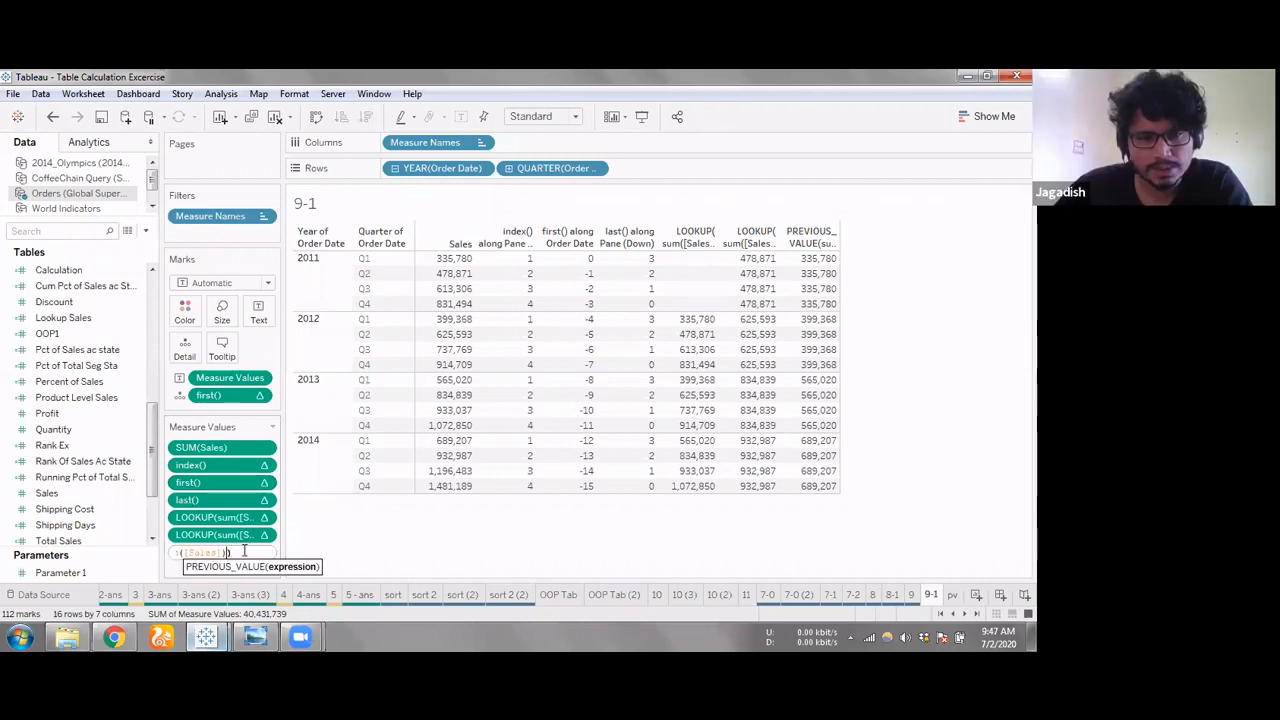
{"action": "key", "text": "Right"}
{"action": "type", "text": "+"}
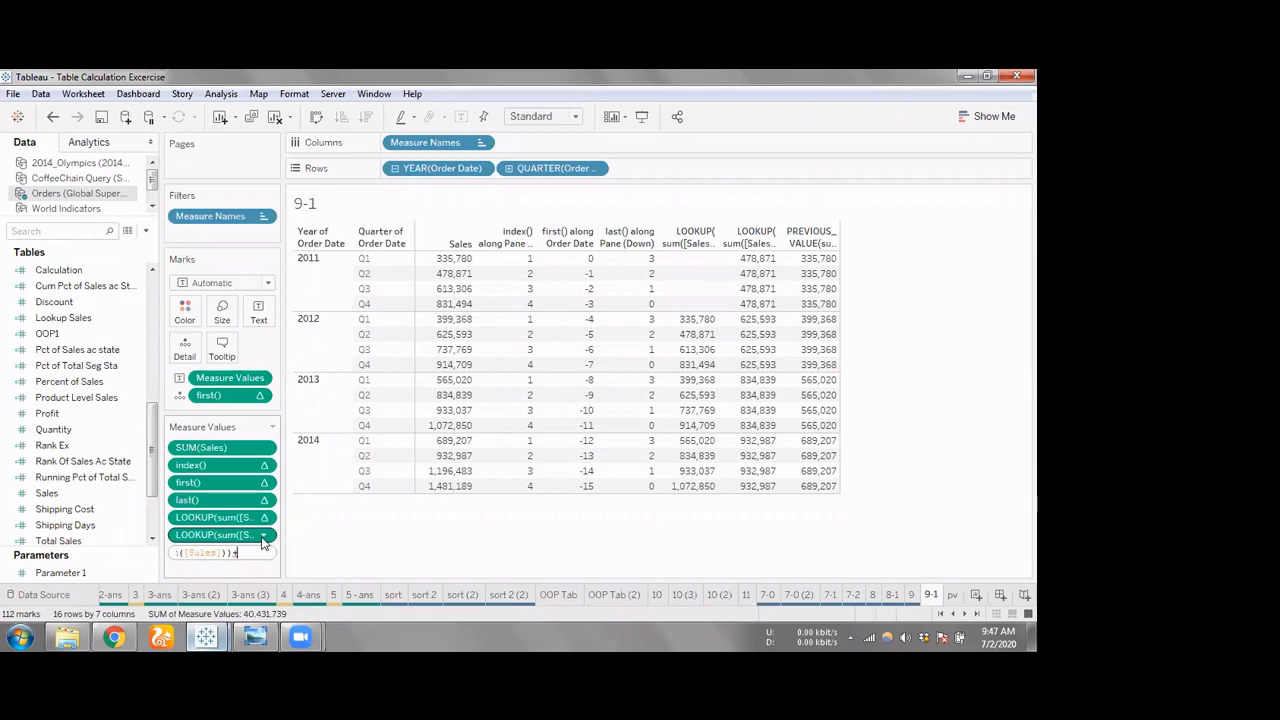
{"action": "key", "text": "Return"}
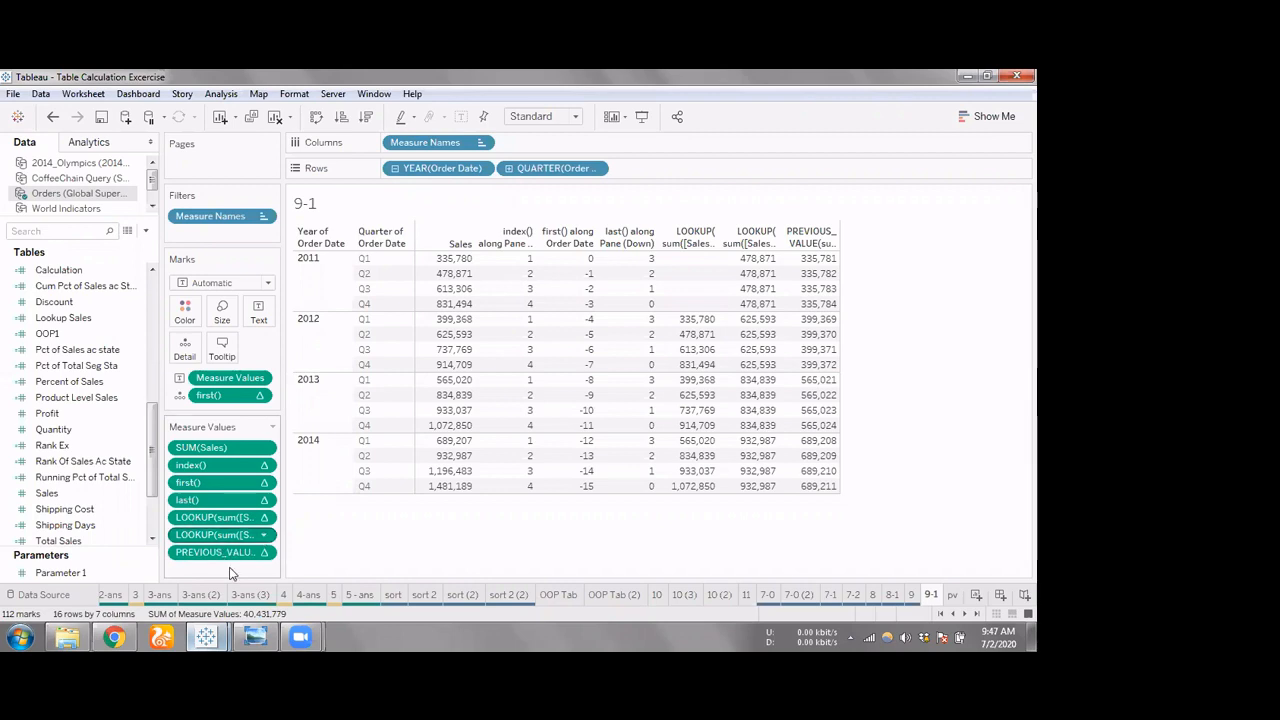
Add another measure value with the formula PREVIOUS_VALUE(sum([Sales])), and place it ahead of the +1 version
{"action": "double_click", "coordinate": [230, 567]}
{"action": "type", "text": "P"}
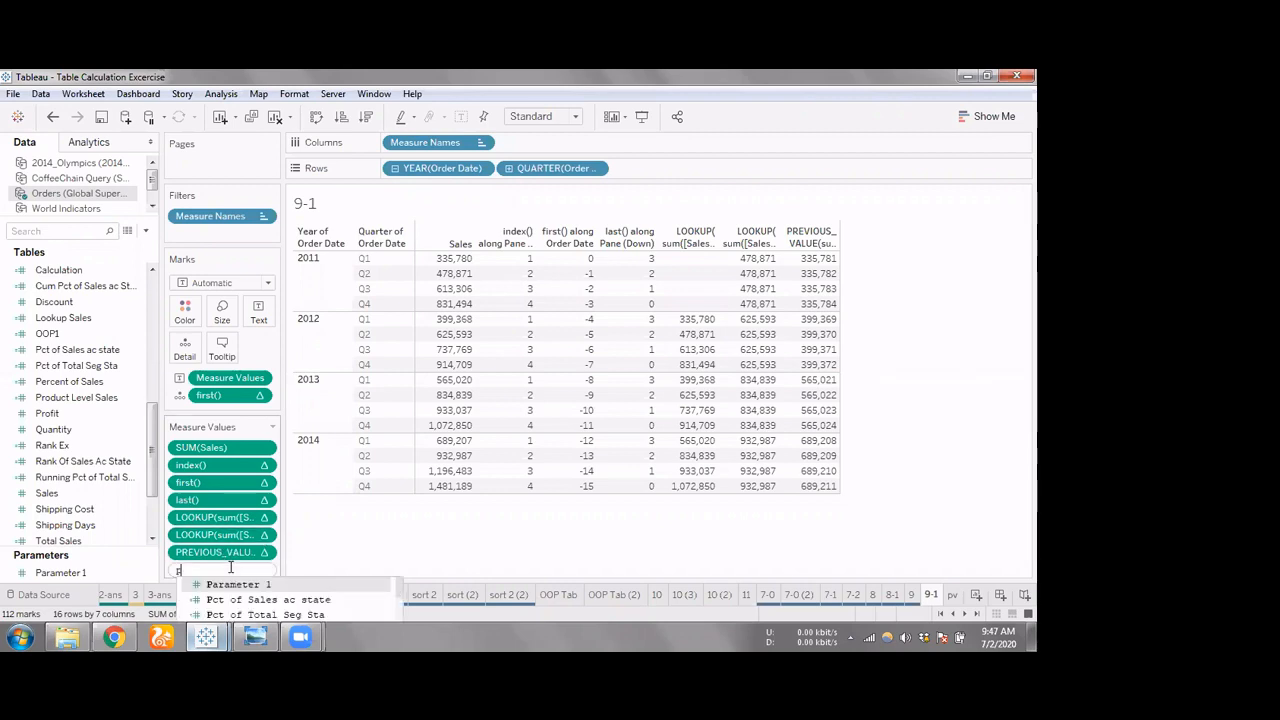
{"action": "type", "text": "REVIOUS_VALUE()"}
{"action": "key", "text": "Return"}
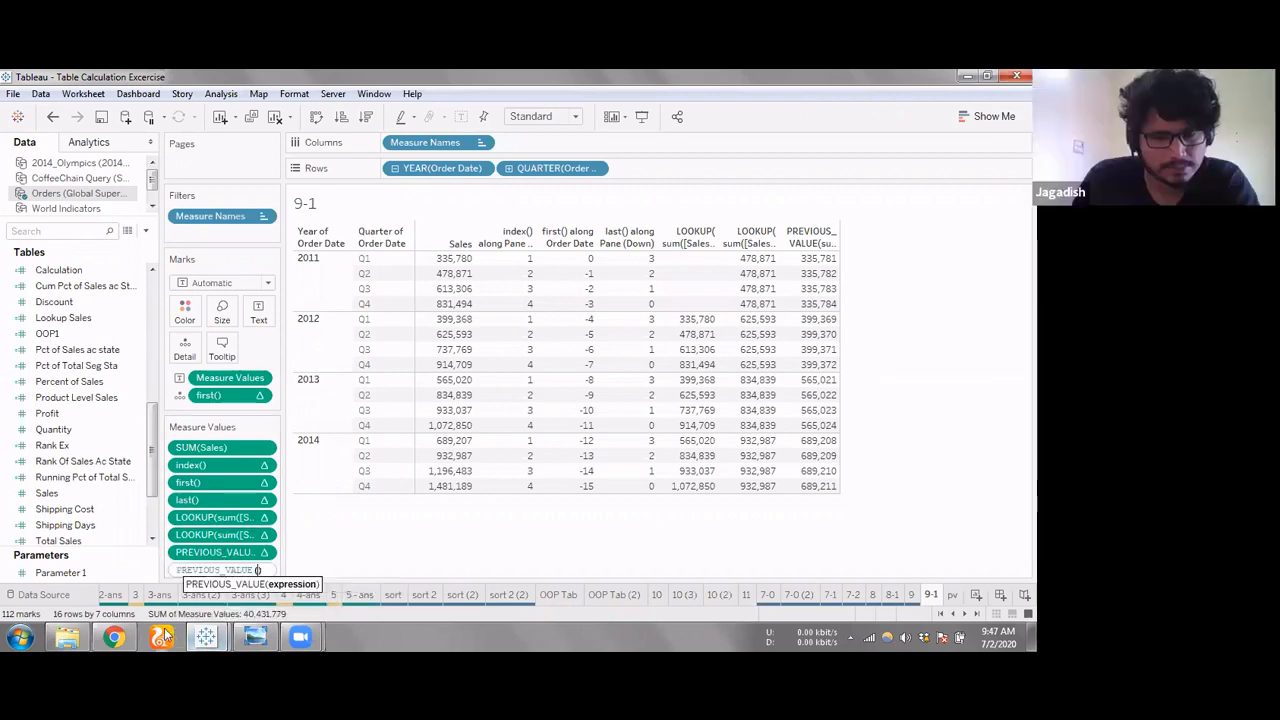
{"action": "type", "text": "sum([Sales]"}
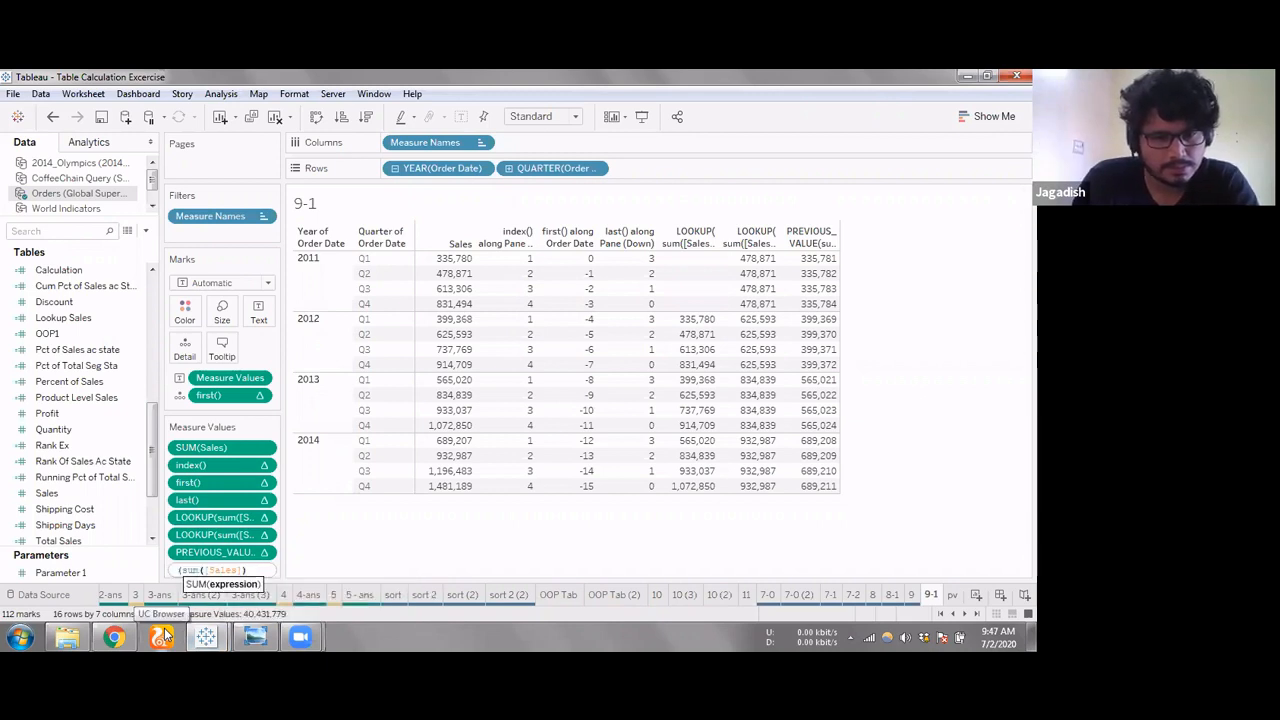
{"action": "type", "text": ")"}
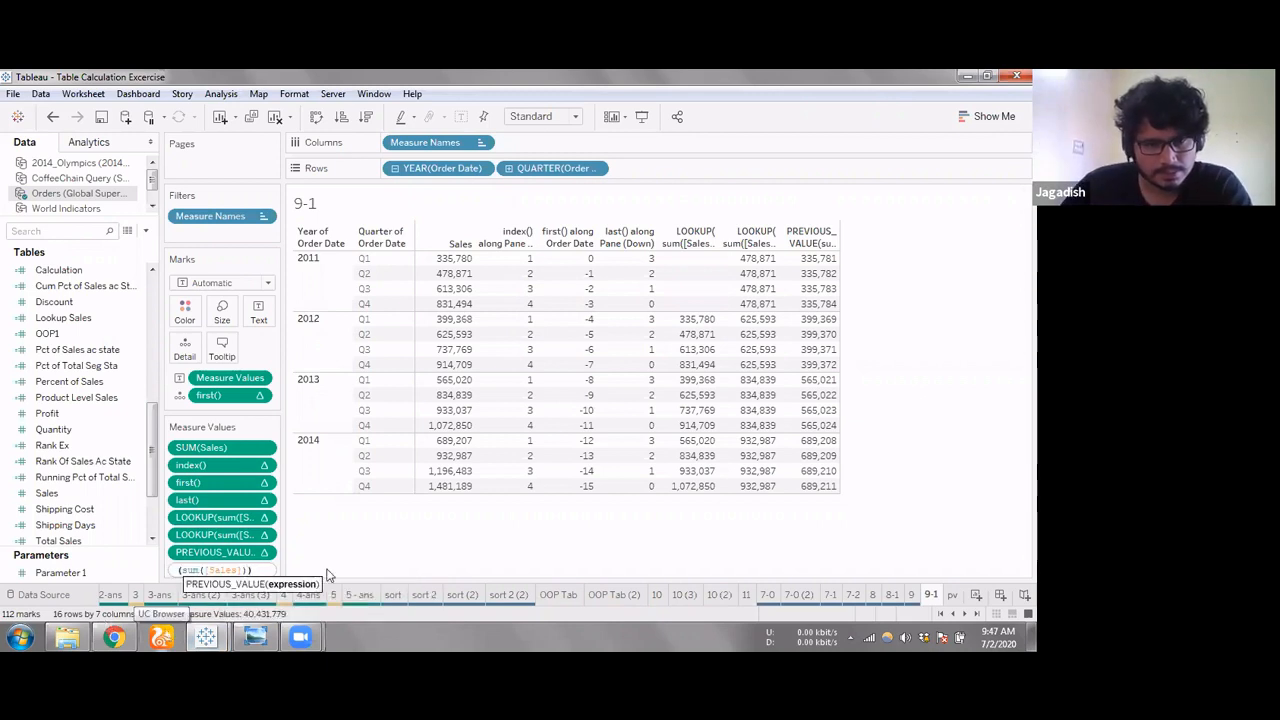
{"action": "key", "text": "Return"}
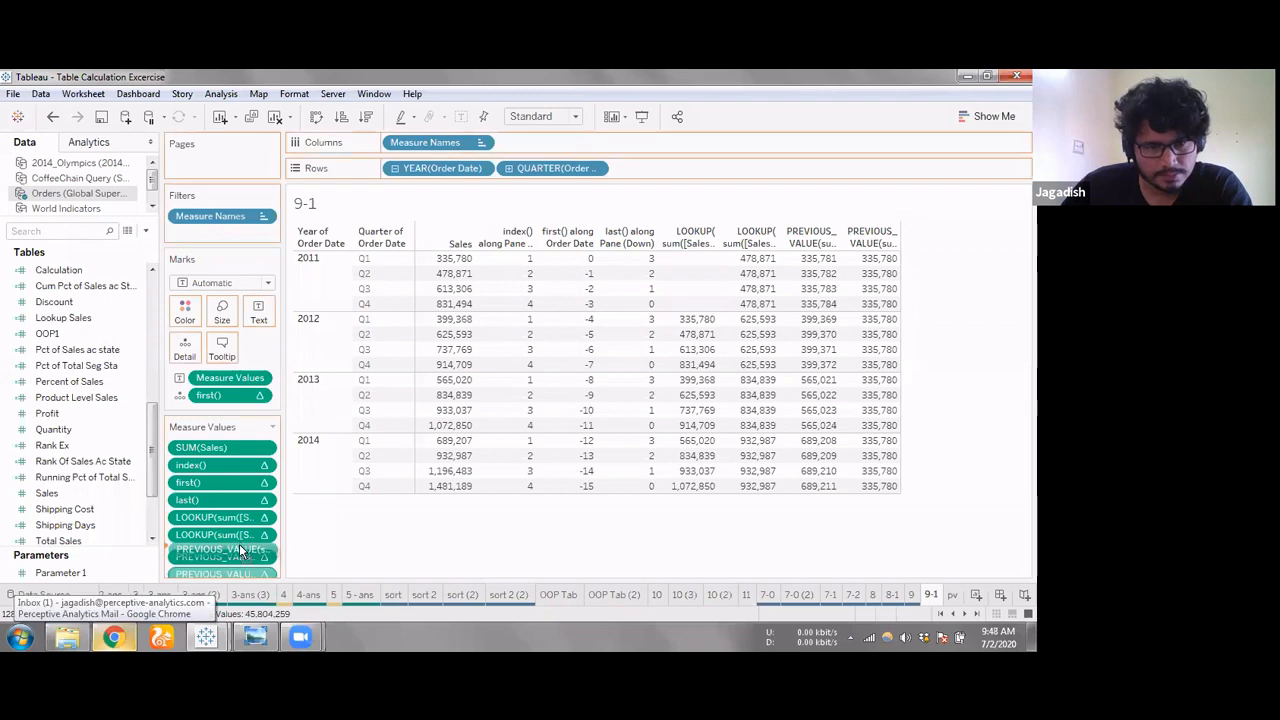
Highlight each PREVIOUS_VALUE column in turn to compare them, and check the formula of the +1 version
{"action": "left_click", "coordinate": [813, 233]}
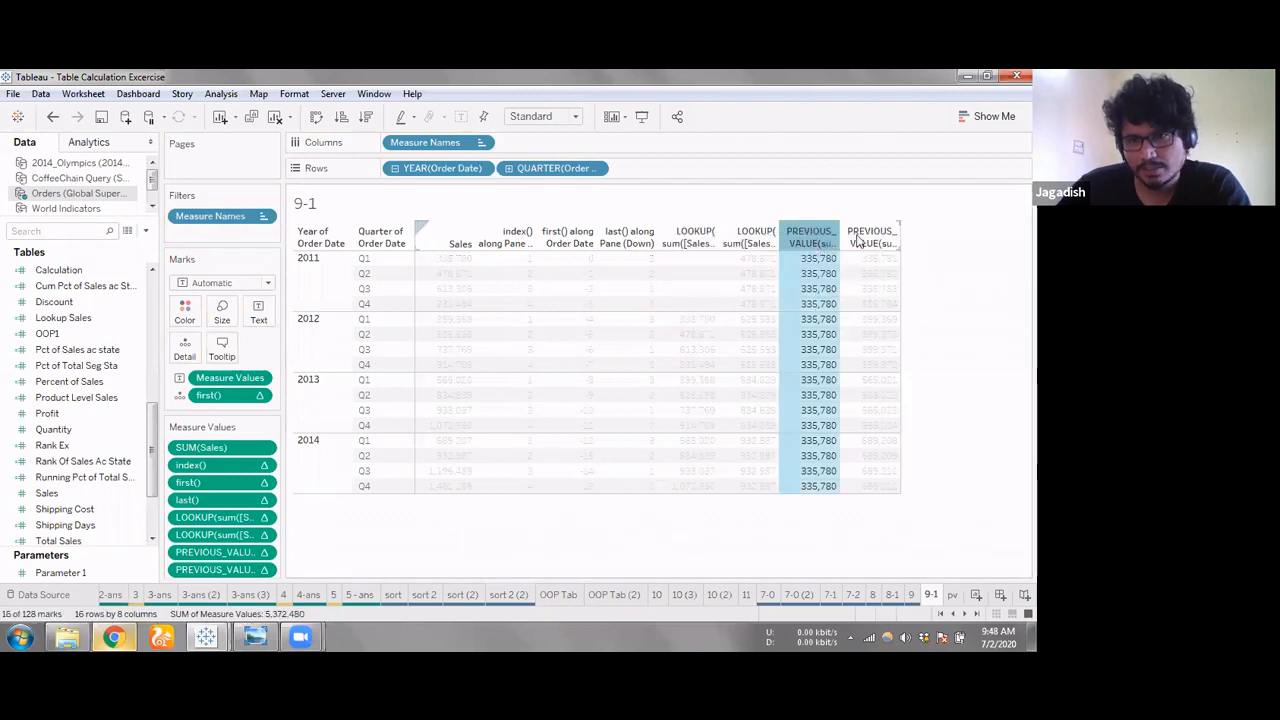
{"action": "left_click", "coordinate": [862, 238]}
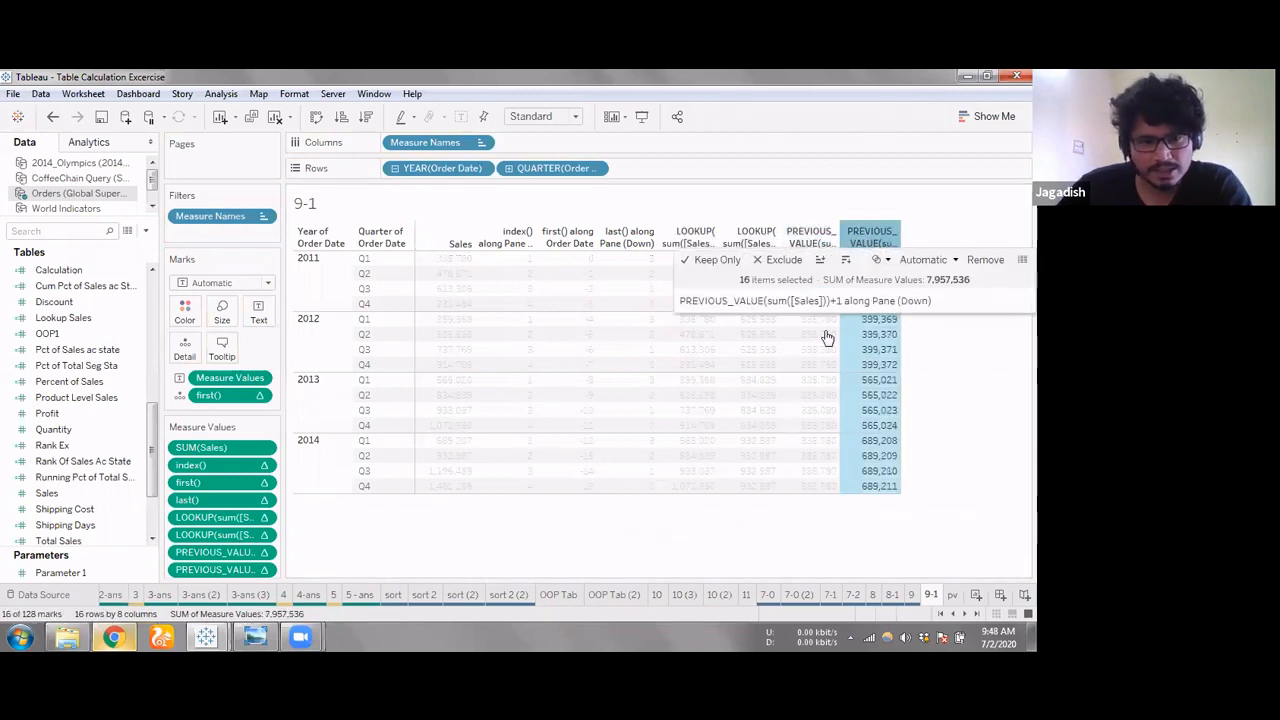
{"action": "double_click", "coordinate": [228, 570]}
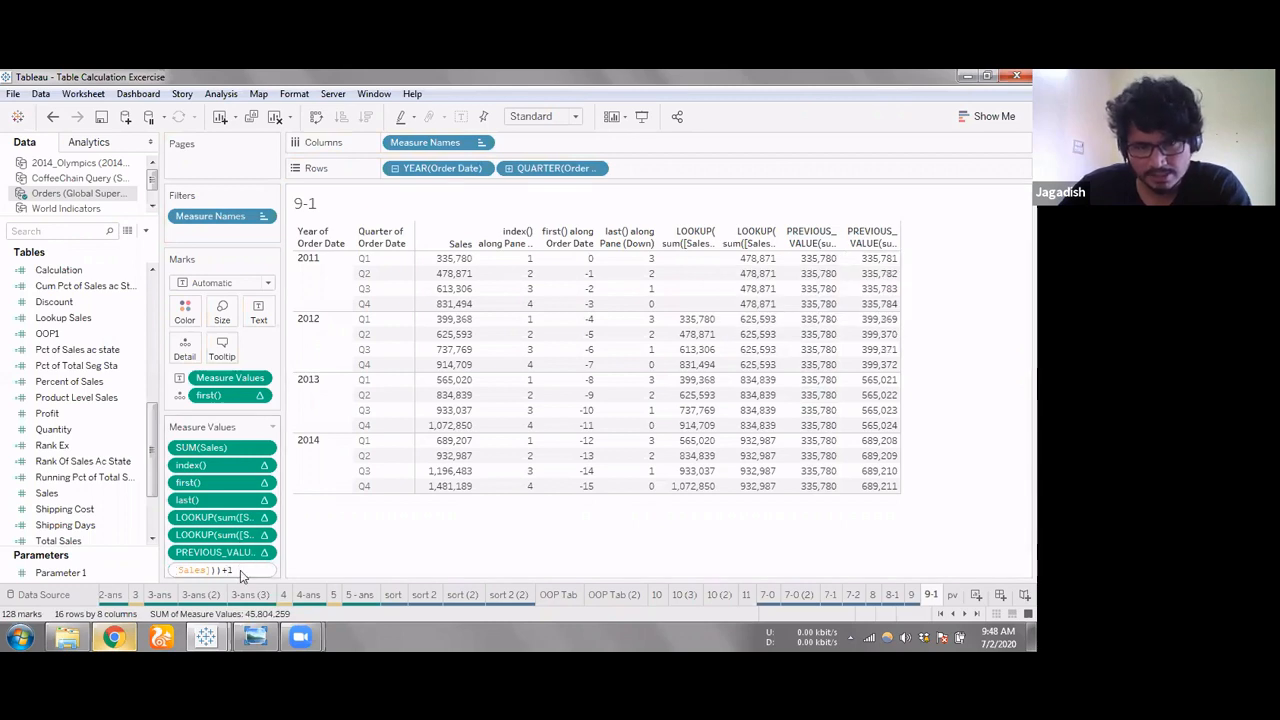
{"action": "key", "text": "Return"}
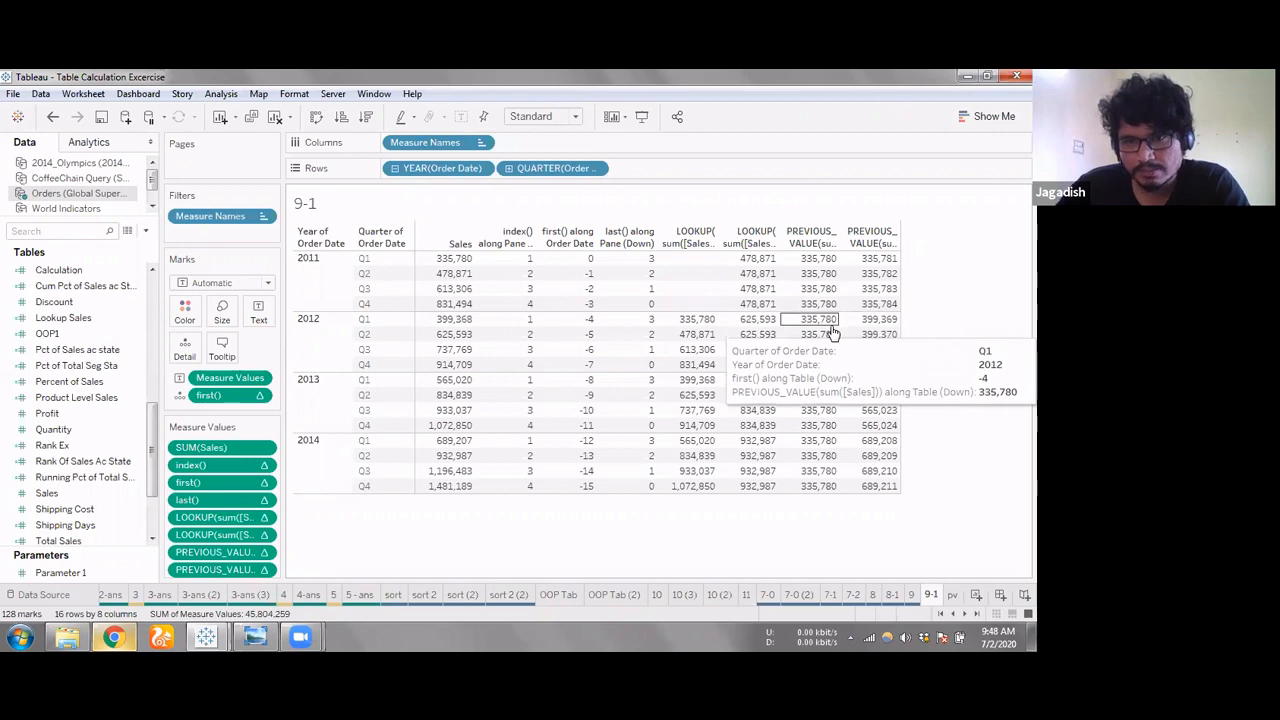
Set the PREVIOUS_VALUE measure value without the +1 to compute using Pane (down)
{"action": "left_click", "coordinate": [264, 569]}
{"action": "mouse_move", "coordinate": [260, 601]}
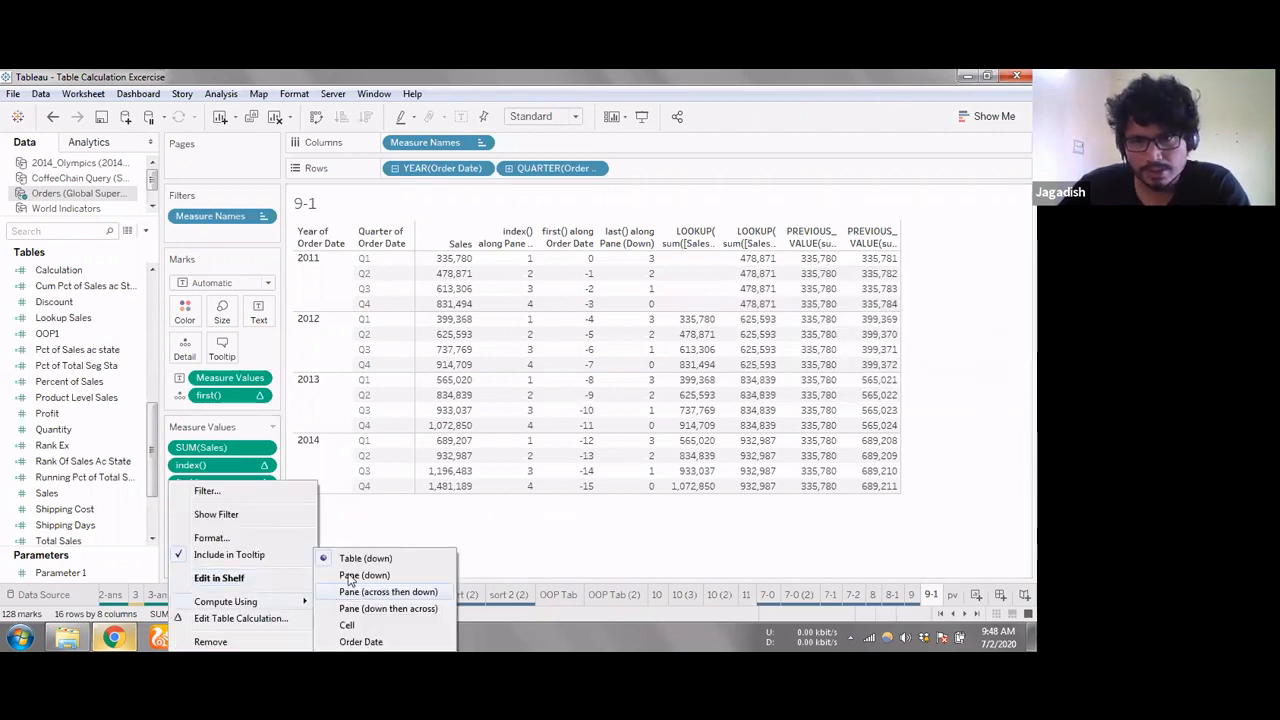
{"action": "left_click", "coordinate": [388, 591]}
{"action": "mouse_move", "coordinate": [830, 328]}
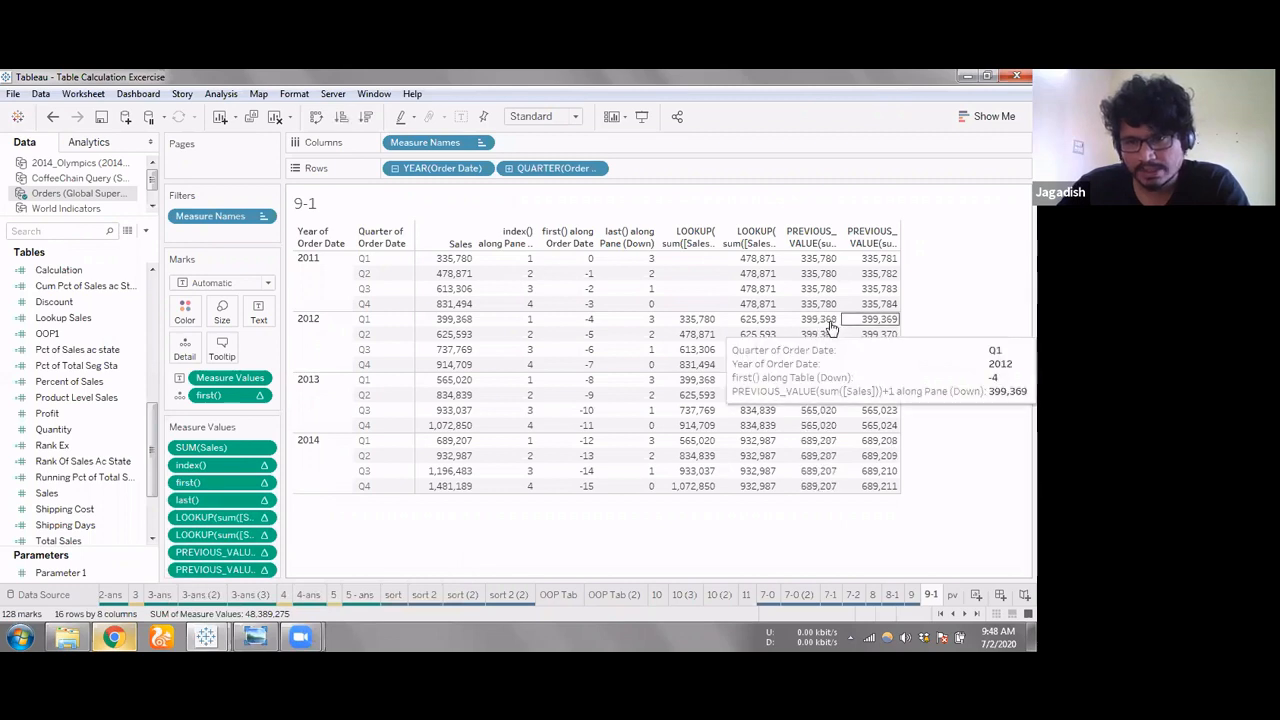
Compare the values of the two PREVIOUS_VALUE columns quarter by quarter within the 2011 and 2012 panes
{"action": "mouse_move", "coordinate": [866, 340]}
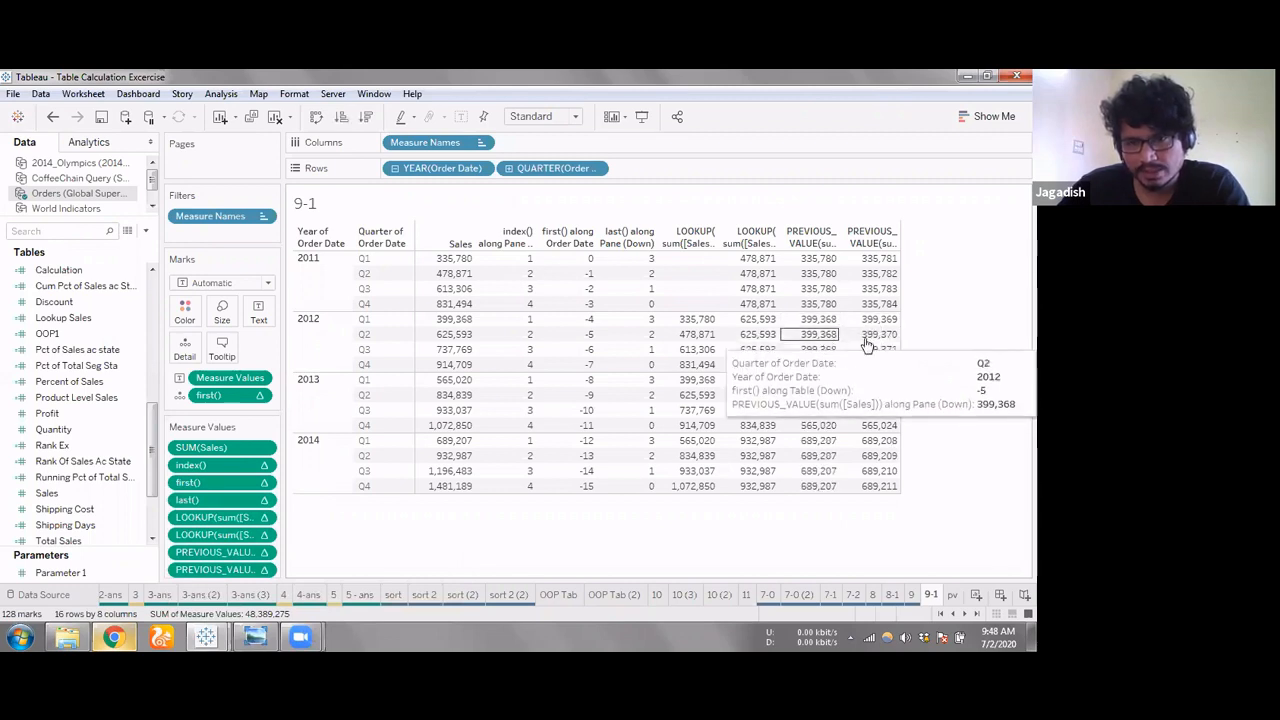
{"action": "mouse_move", "coordinate": [935, 350]}
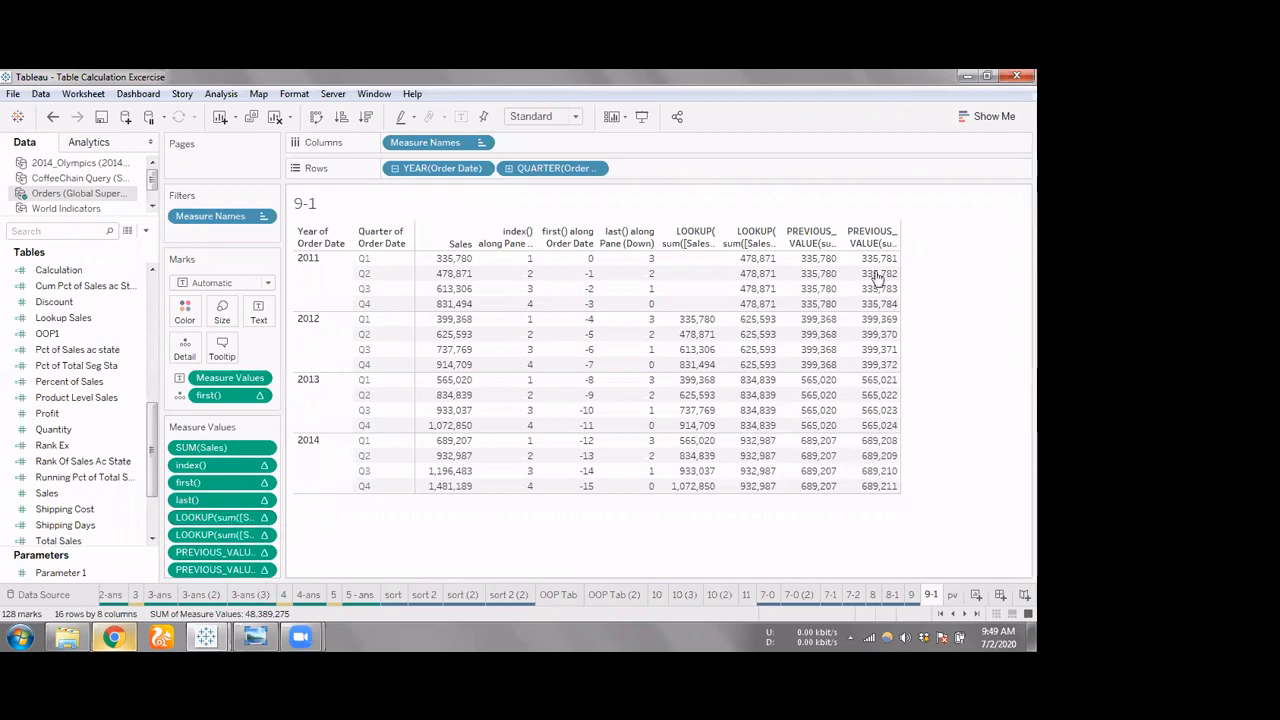
{"action": "mouse_move", "coordinate": [883, 265]}
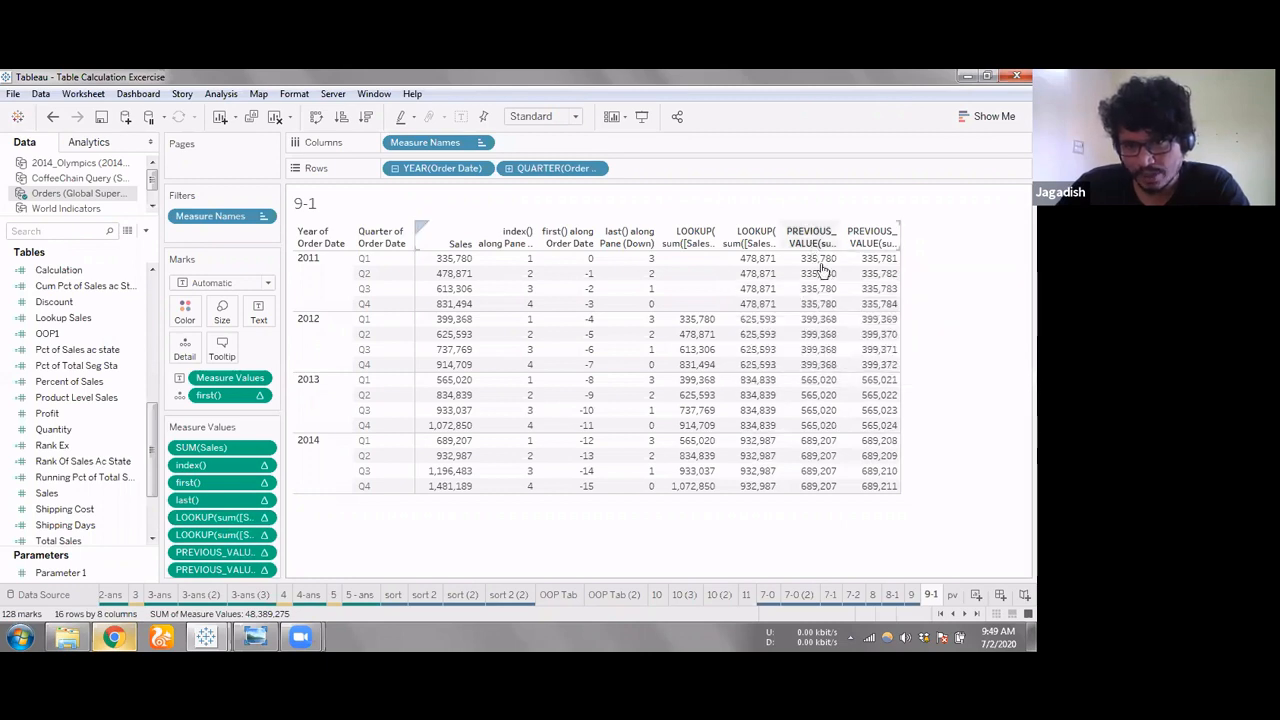
{"action": "mouse_move", "coordinate": [821, 289]}
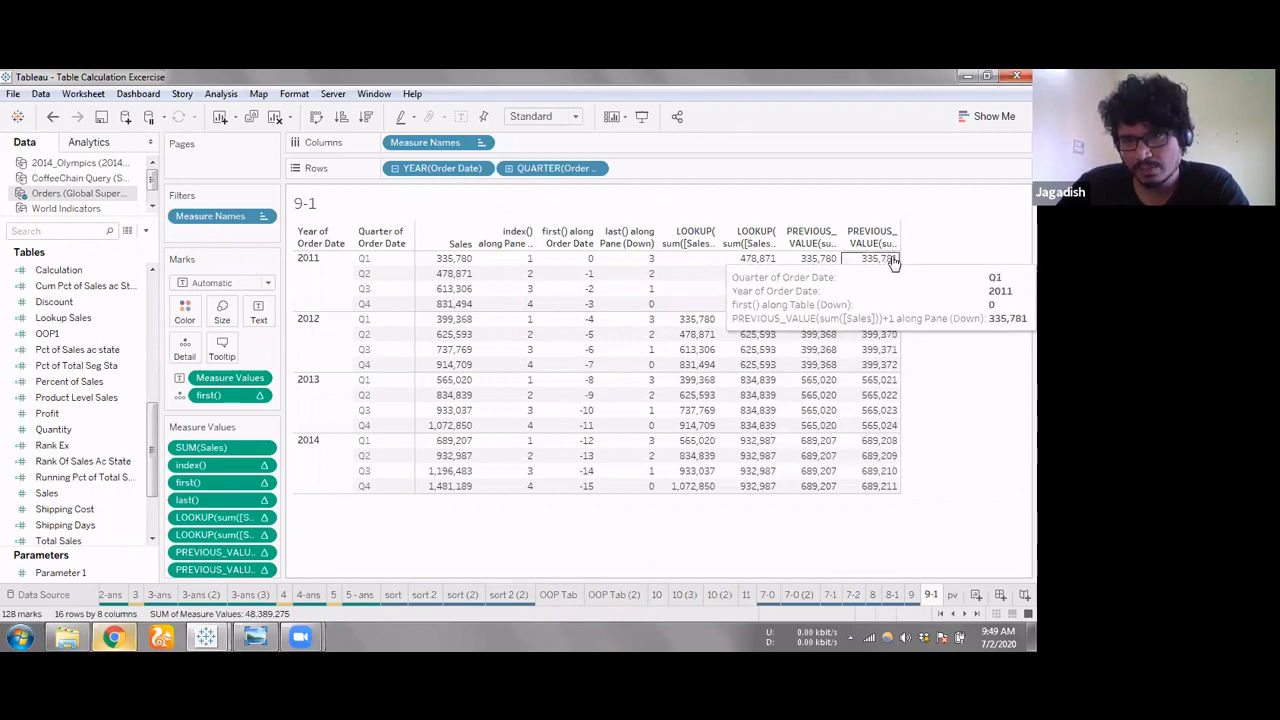
{"action": "mouse_move", "coordinate": [878, 318]}
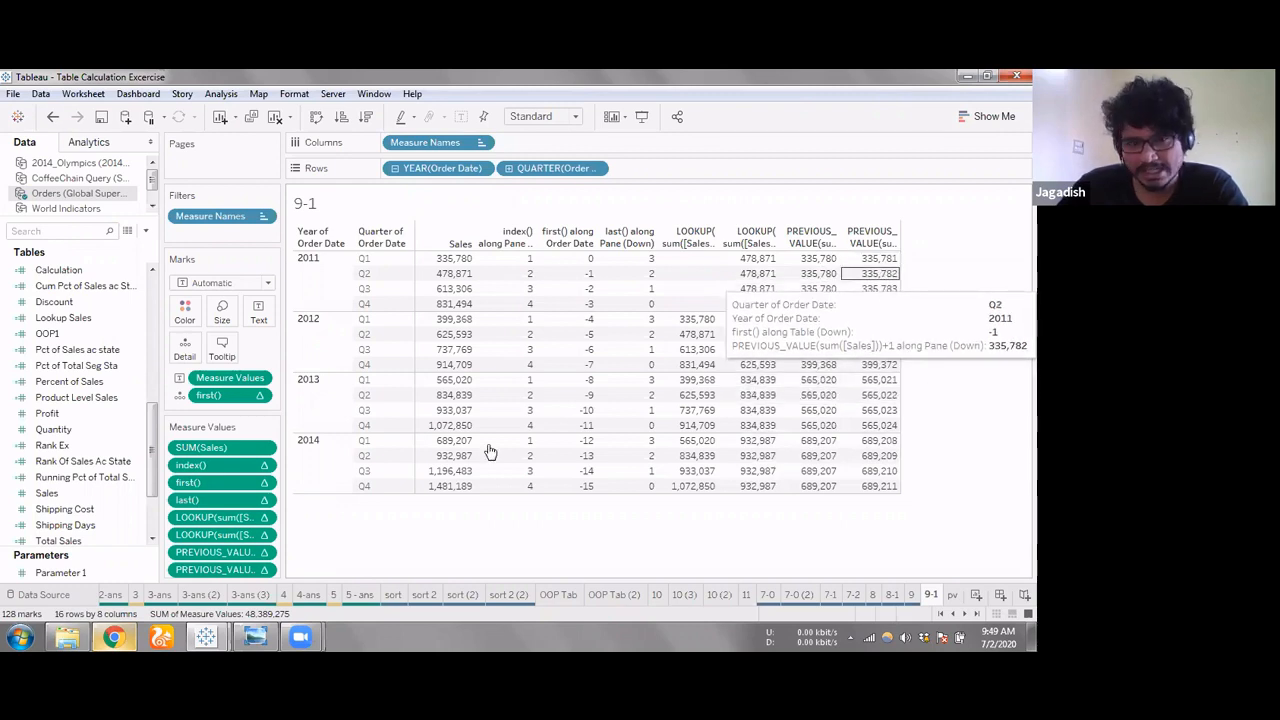
Check the formulas of the second LOOKUP and the +1 PREVIOUS_VALUE measure values, and enlarge the Measure Values area to fit all entries
{"action": "left_click", "coordinate": [222, 570]}
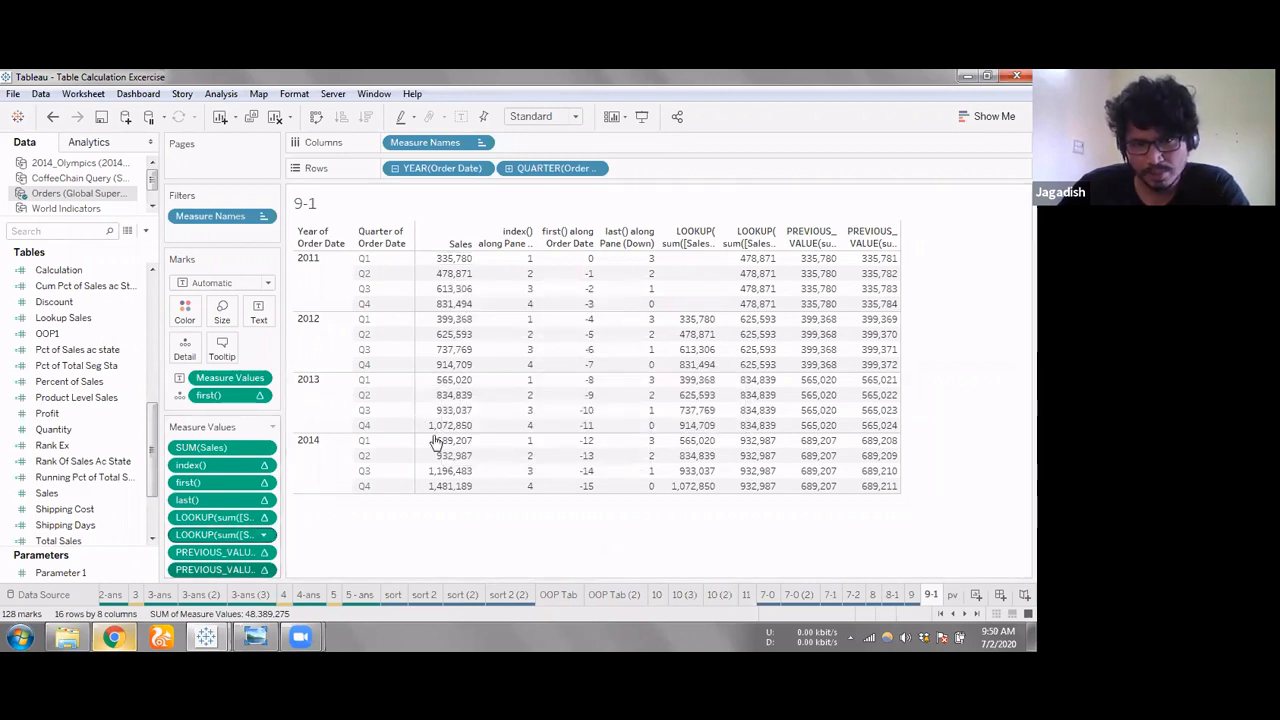
{"action": "mouse_move", "coordinate": [505, 411]}
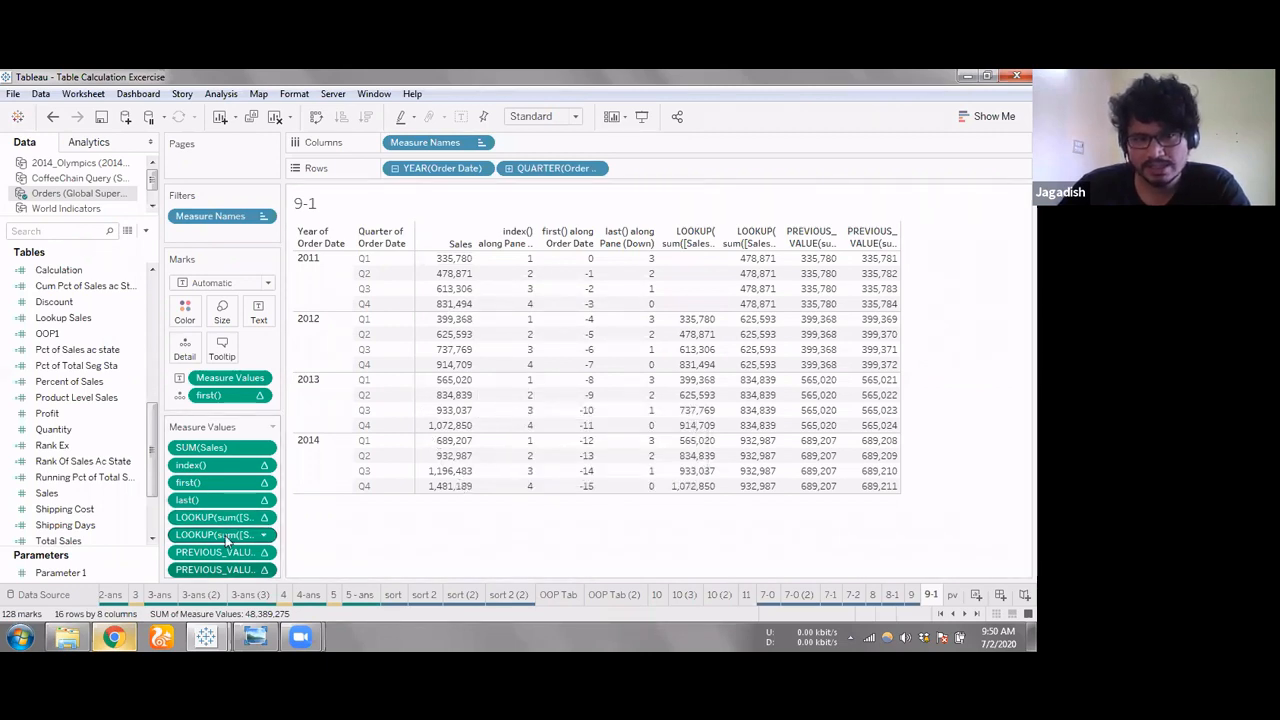
{"action": "mouse_move", "coordinate": [226, 538]}
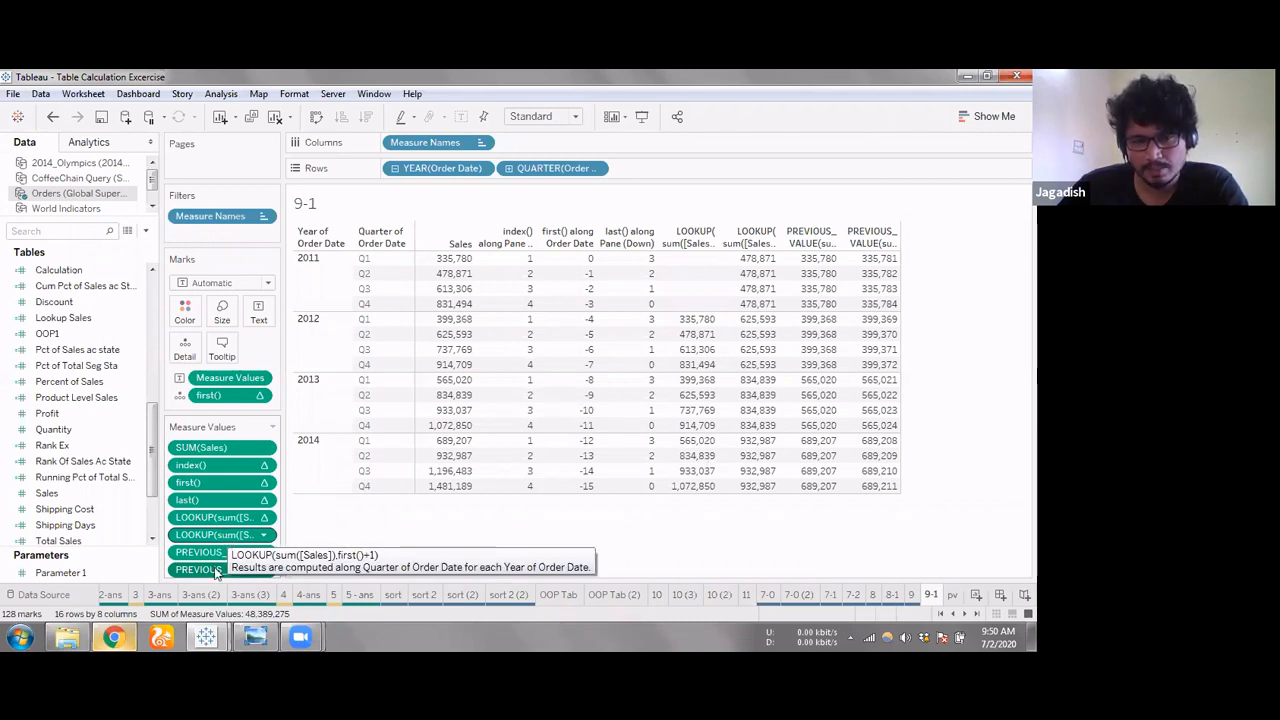
{"action": "mouse_move", "coordinate": [220, 570]}
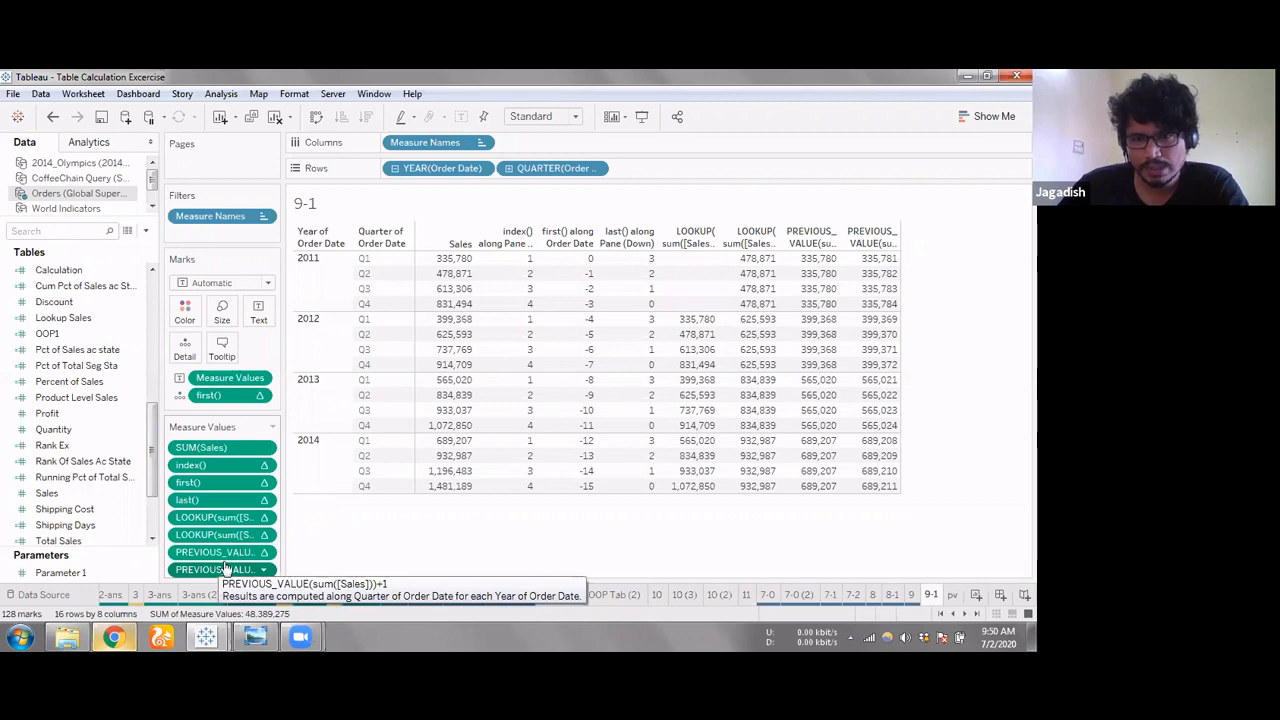
{"action": "mouse_move", "coordinate": [888, 365]}
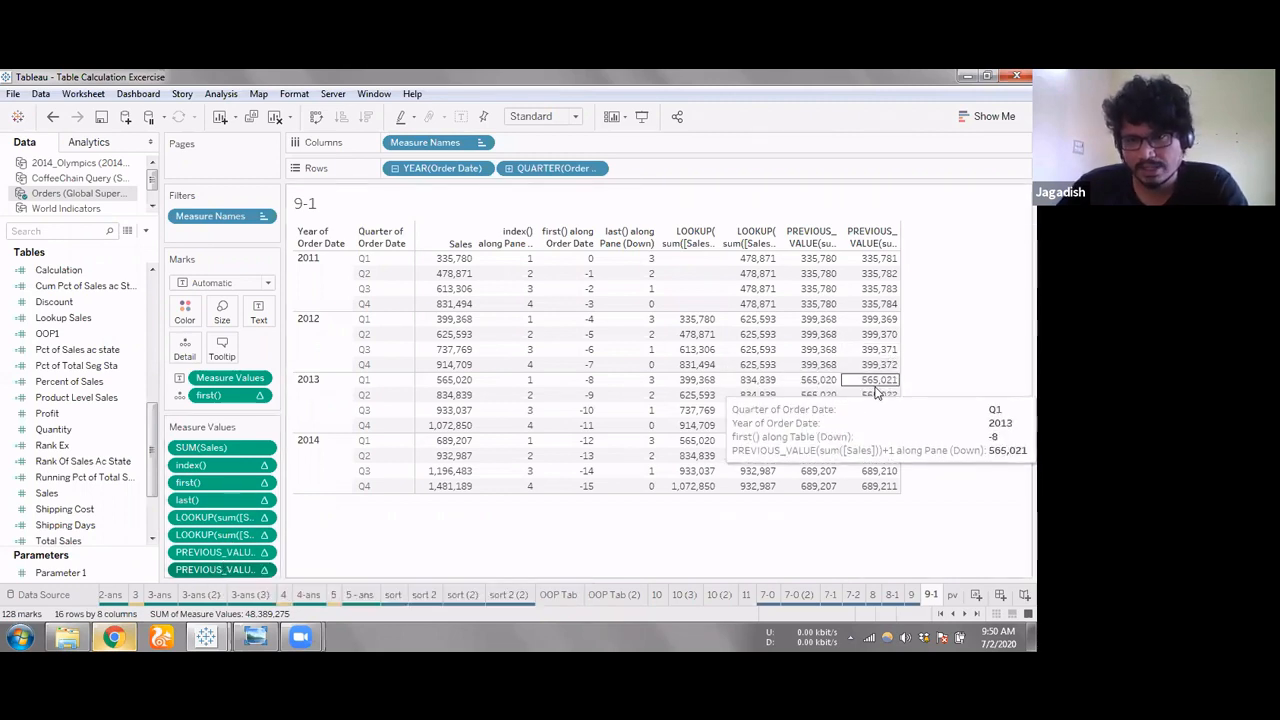
{"action": "mouse_move", "coordinate": [826, 277]}
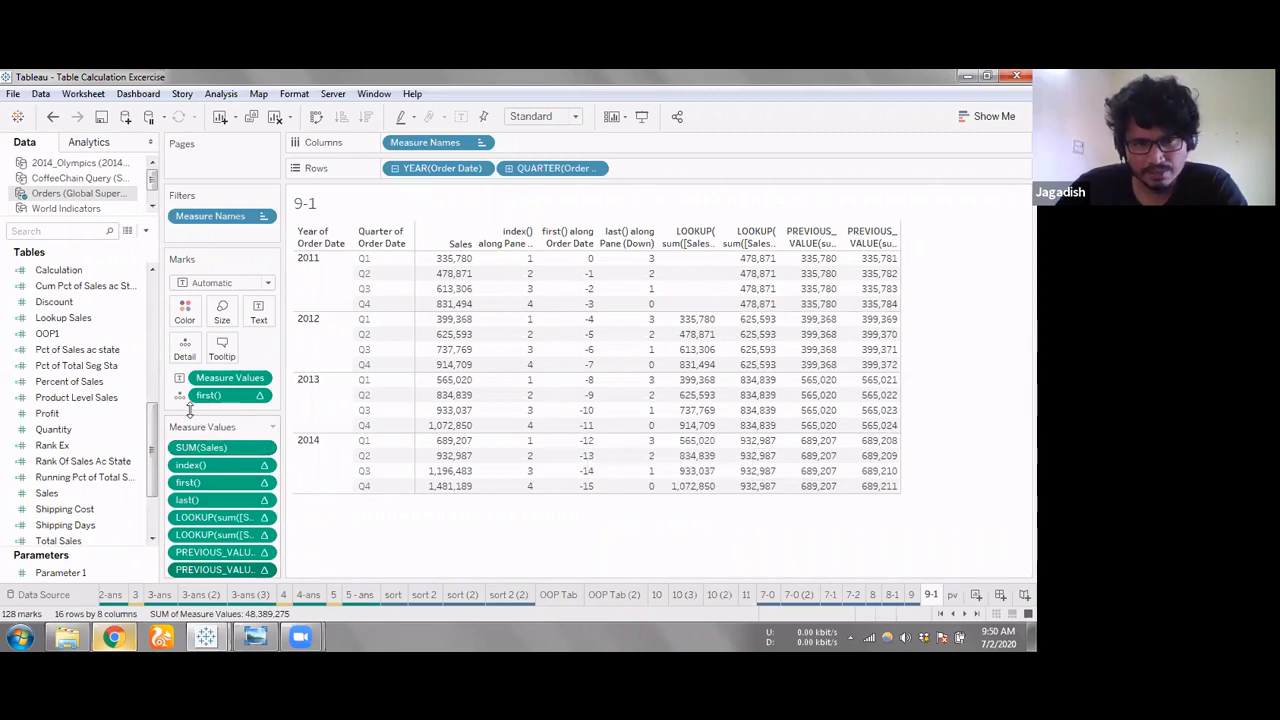
{"action": "left_click_drag", "start_coordinate": [188, 414], "coordinate": [188, 397]}
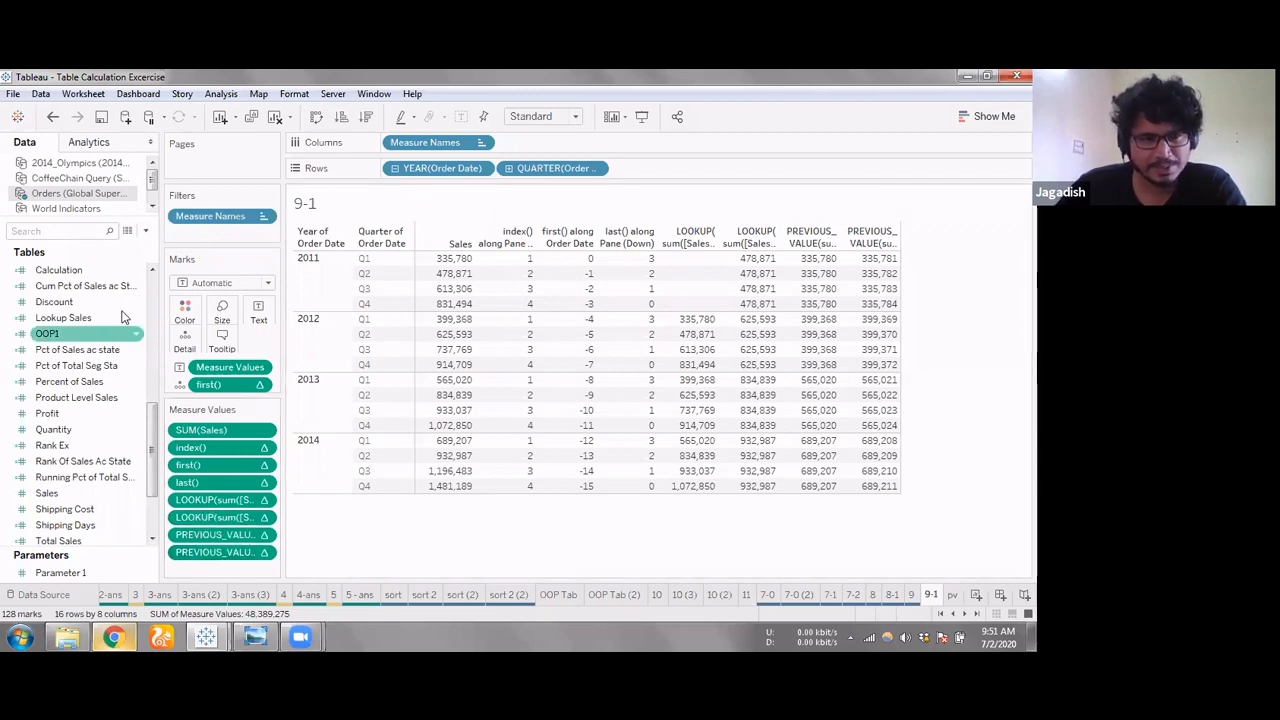
Examine the available Table Calculation functions in the editor of a new calculated field, and close it without creating the field
{"action": "right_click", "coordinate": [103, 254]}
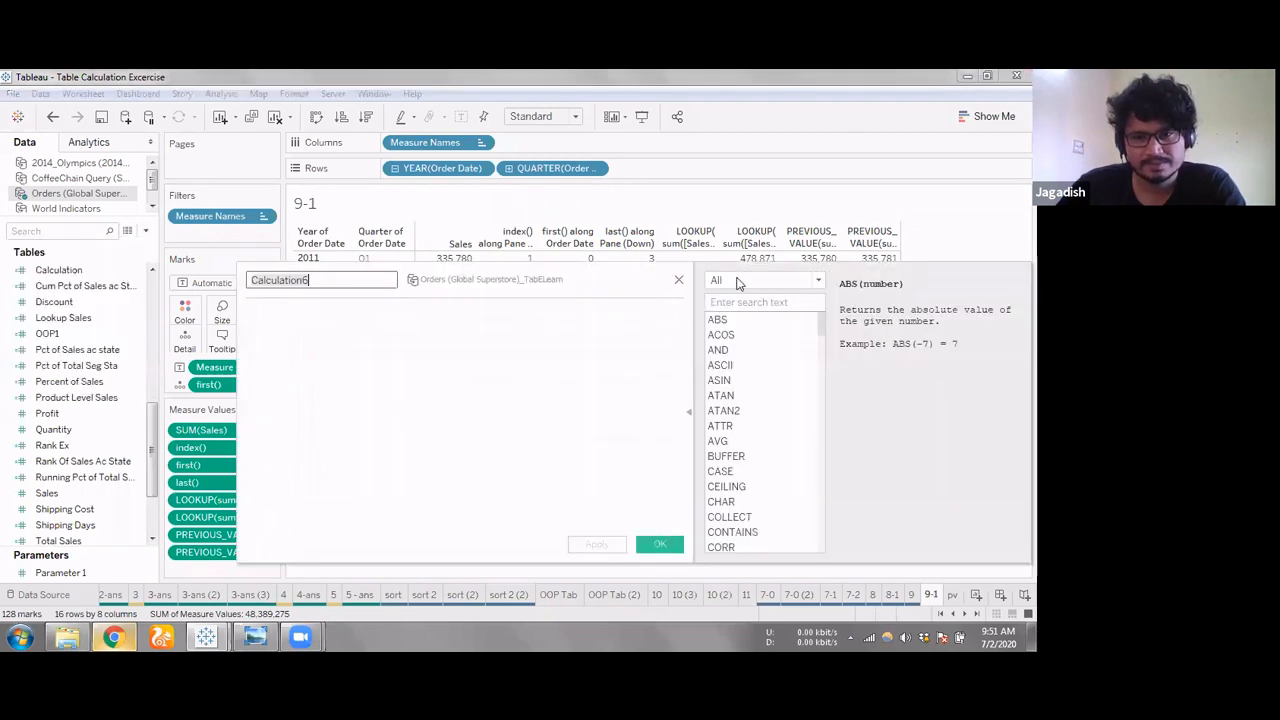
{"action": "left_click", "coordinate": [737, 280]}
{"action": "key", "text": "Escape"}
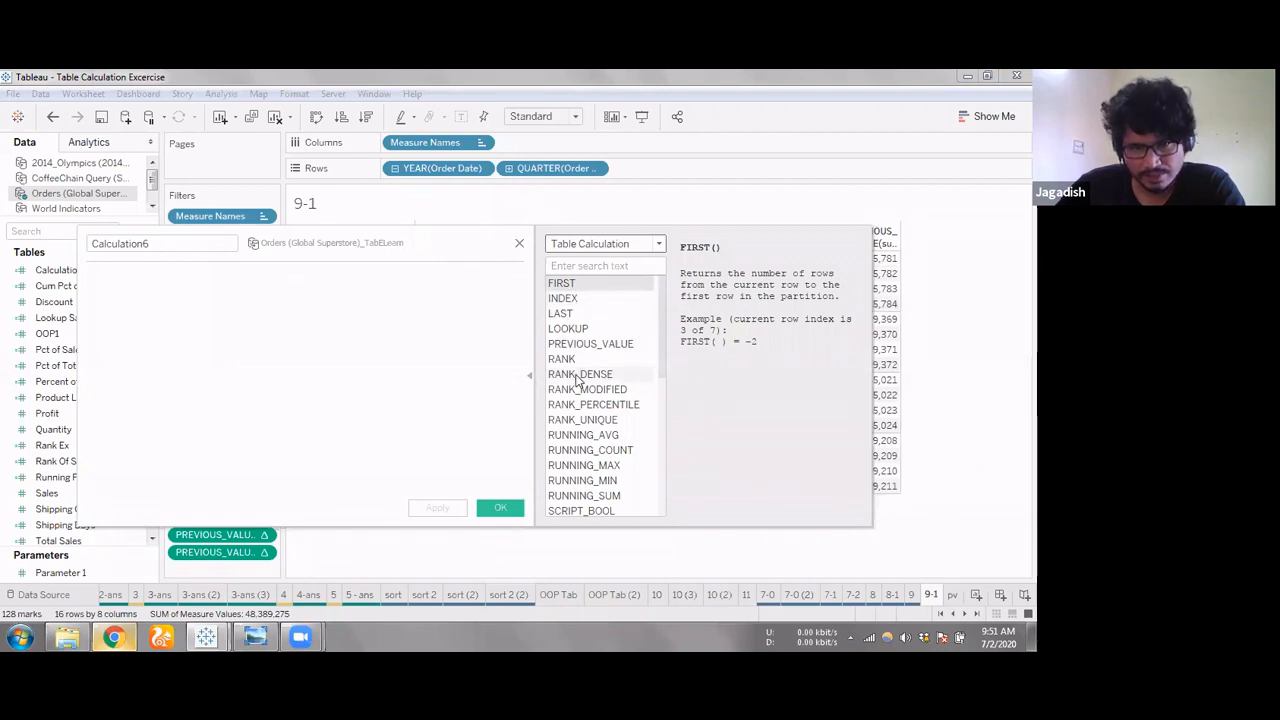
{"action": "scroll", "coordinate": [590, 403], "scroll_direction": "down", "scroll_amount": 3}
{"action": "scroll", "coordinate": [592, 406], "scroll_direction": "down", "scroll_amount": 2}
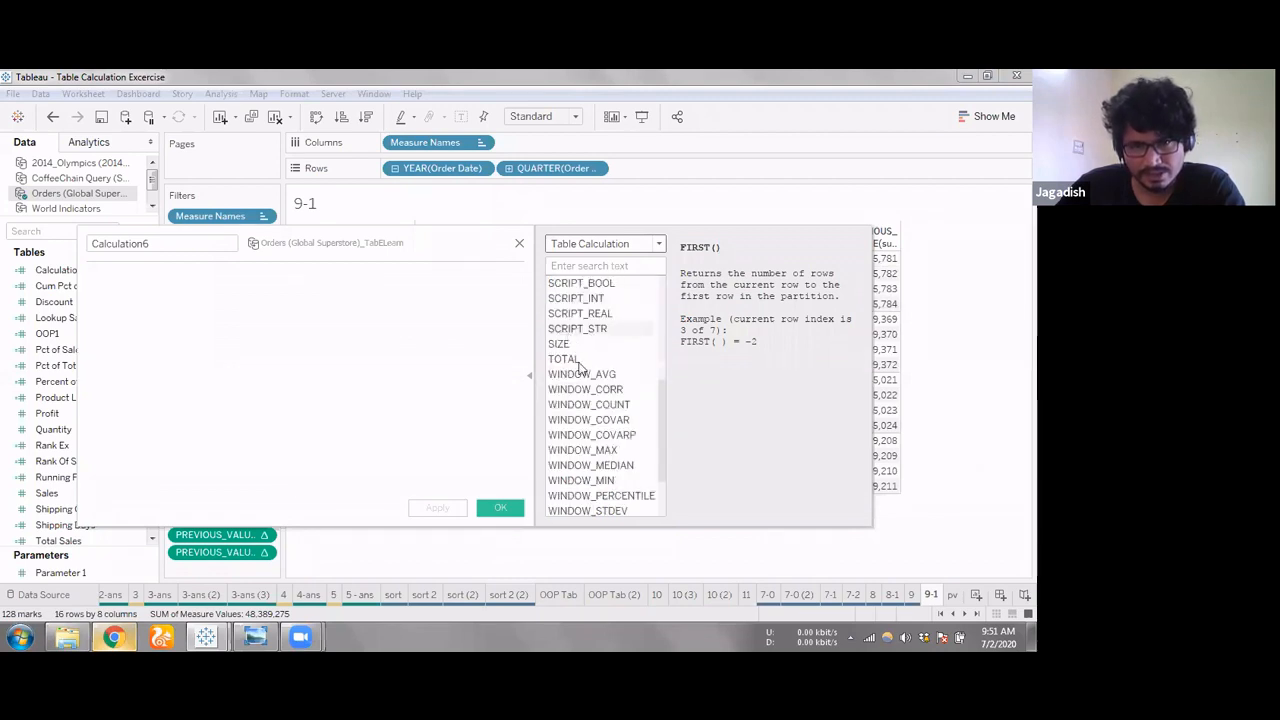
{"action": "scroll", "coordinate": [592, 415], "scroll_direction": "down", "scroll_amount": 1}
{"action": "scroll", "coordinate": [586, 436], "scroll_direction": "up", "scroll_amount": 4}
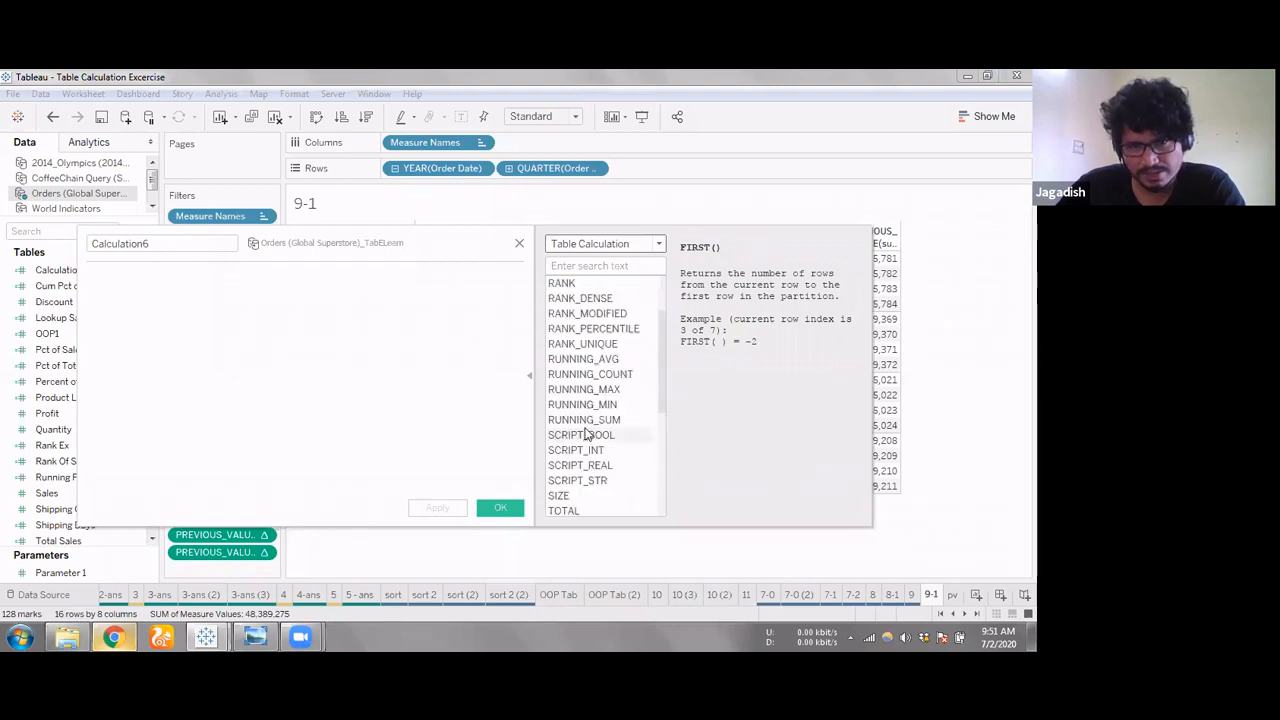
{"action": "scroll", "coordinate": [586, 436], "scroll_direction": "up", "scroll_amount": 2}
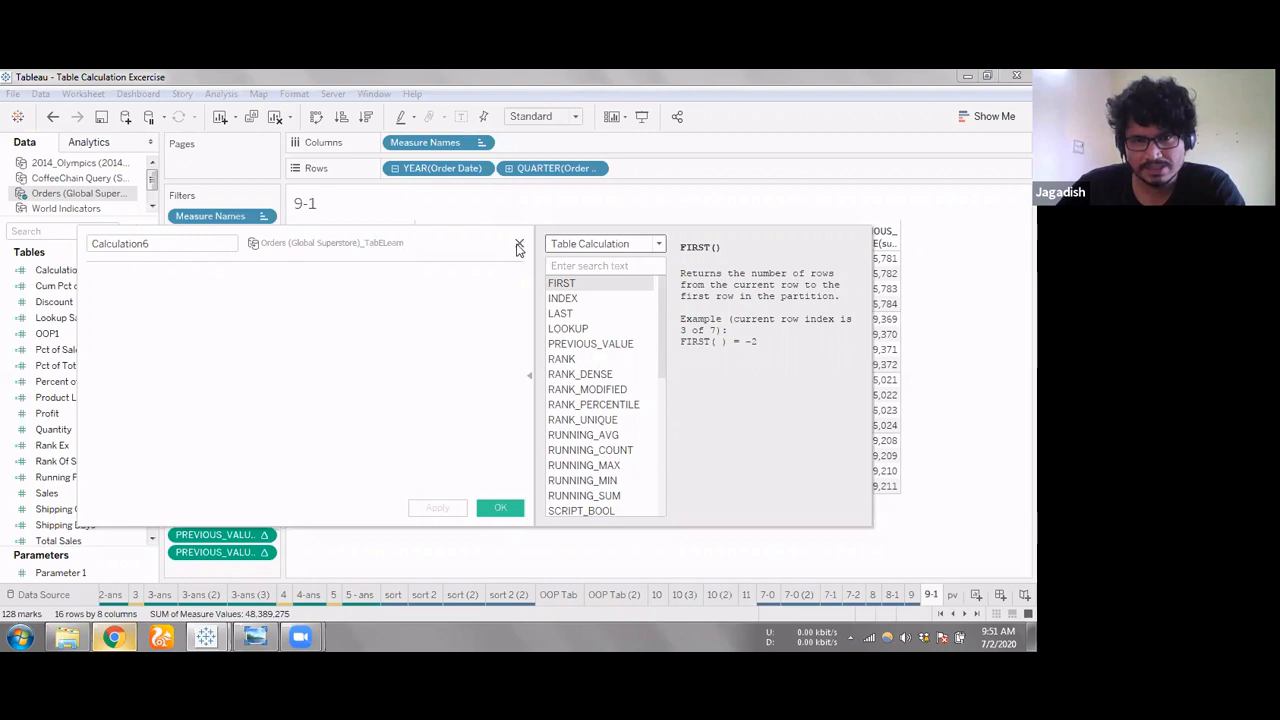
{"action": "left_click", "coordinate": [519, 246]}
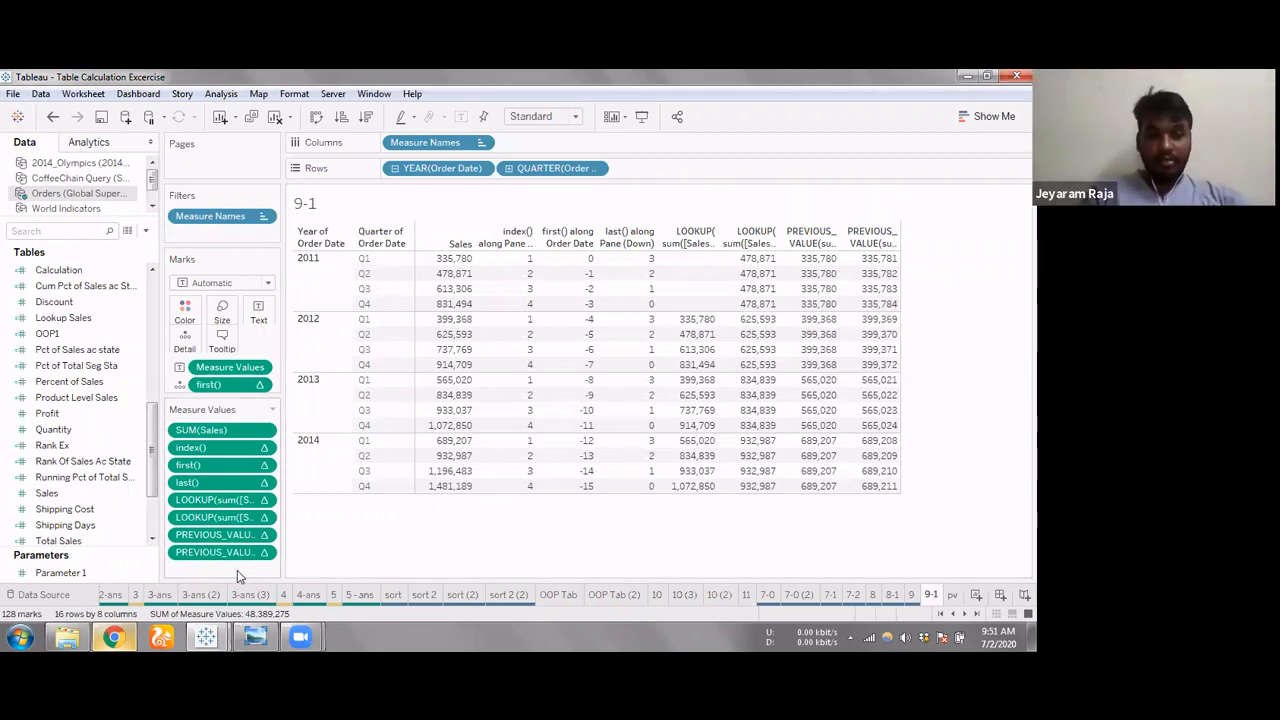
Remove the -4 offset from the first LOOKUP measure value so that its formula is LOOKUP(sum([Sales]))
{"action": "double_click", "coordinate": [223, 500]}
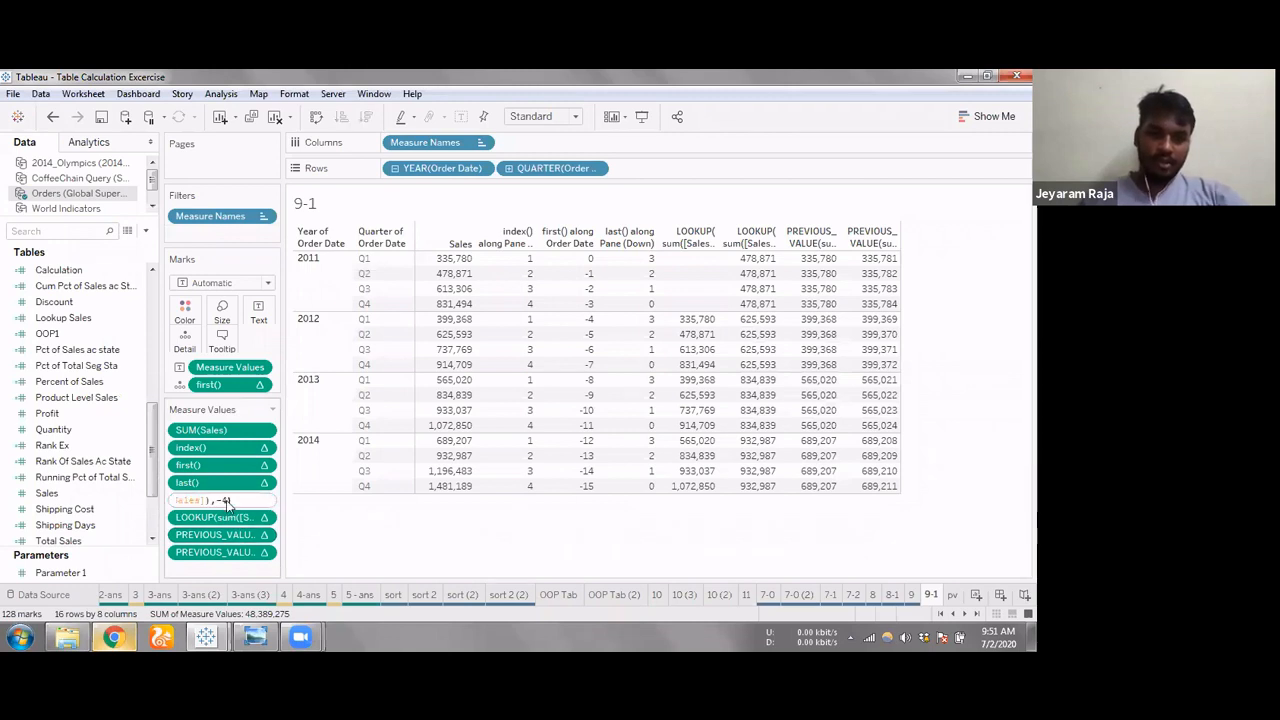
{"action": "left_click", "coordinate": [228, 500]}
{"action": "key", "text": "BackSpace"}
{"action": "key", "text": "BackSpace"}
{"action": "key", "text": "BackSpace"}
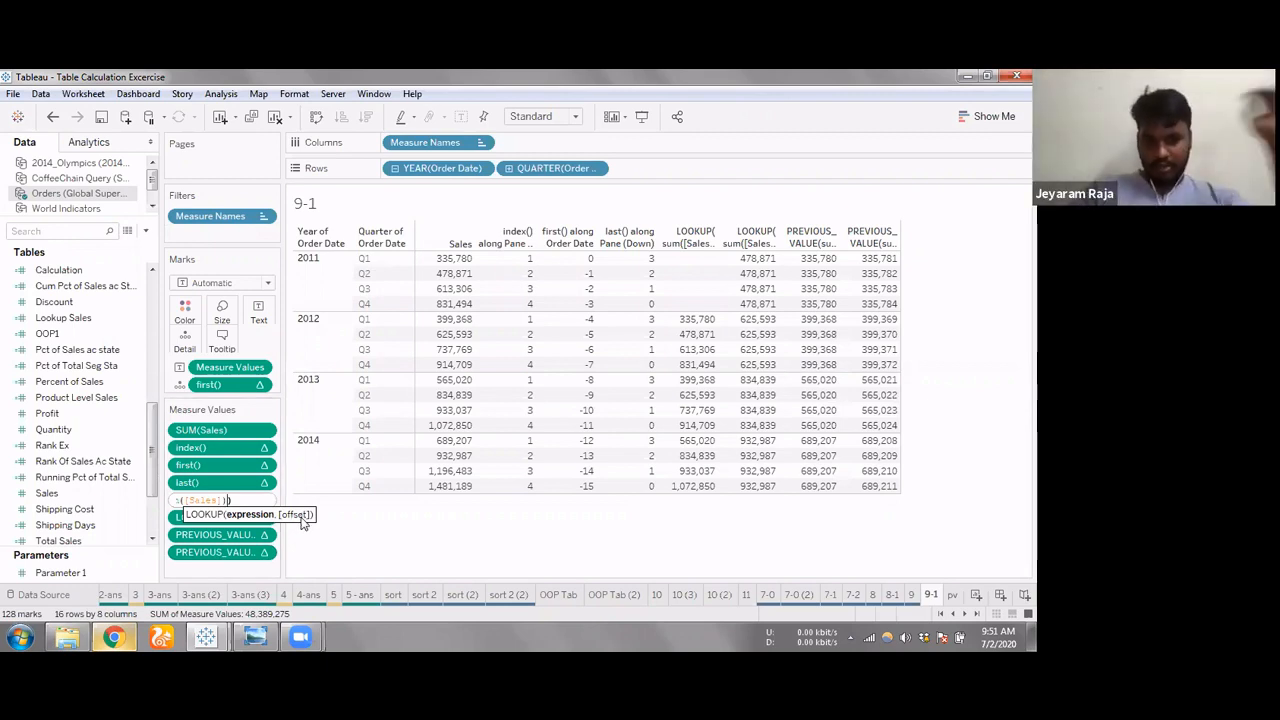
{"action": "key", "text": "Return"}
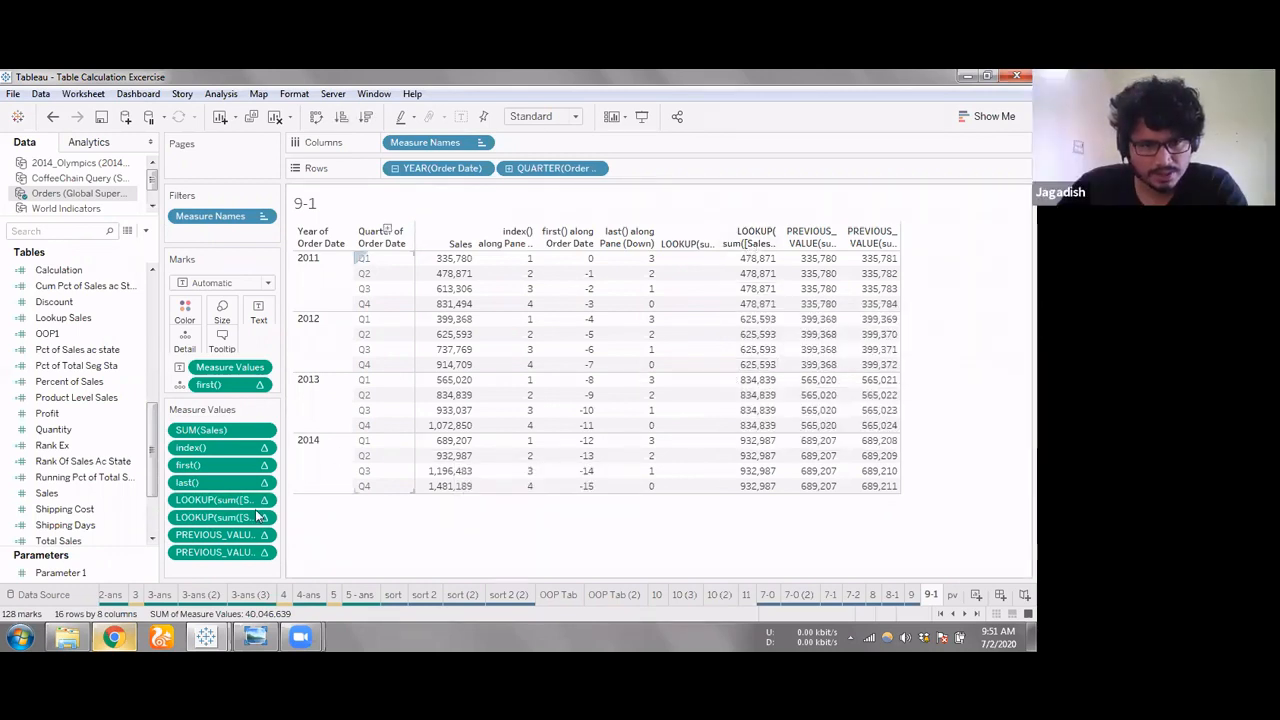
Check which Compute Using options the LOOKUP measure value without an offset offers, and review its formula
{"action": "left_click", "coordinate": [264, 500]}
{"action": "mouse_move", "coordinate": [273, 604]}
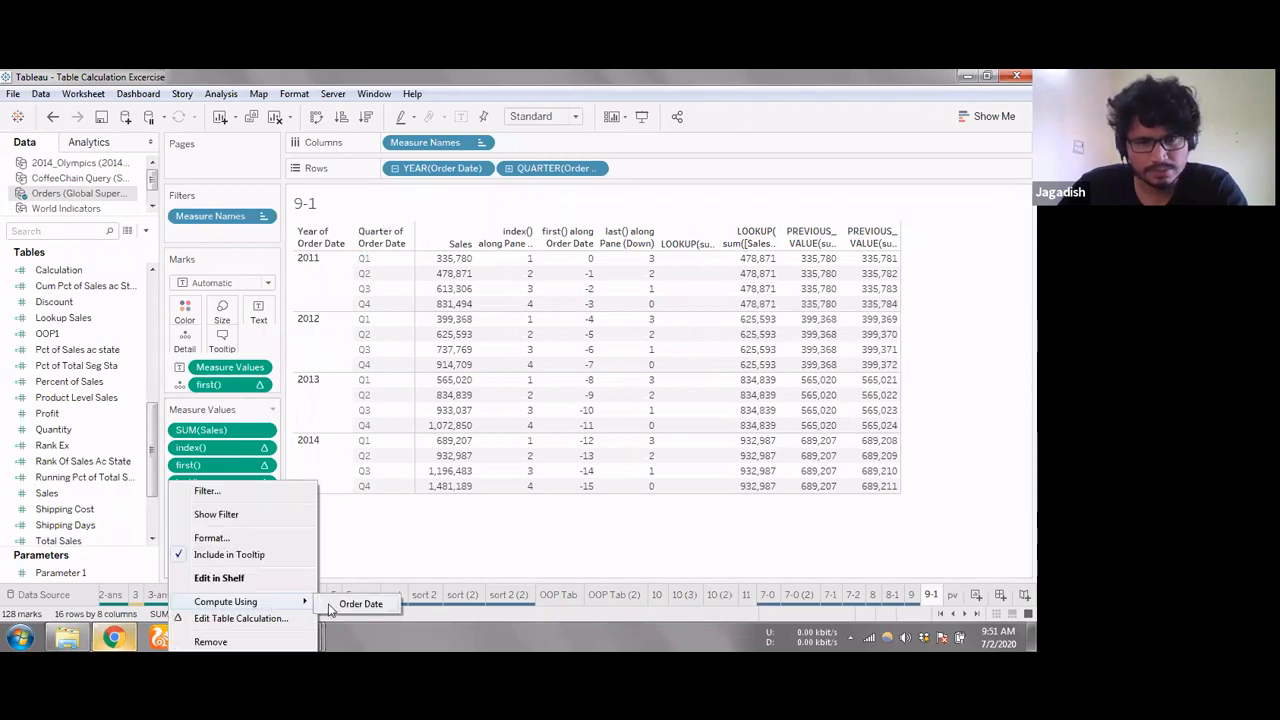
{"action": "left_click", "coordinate": [383, 538]}
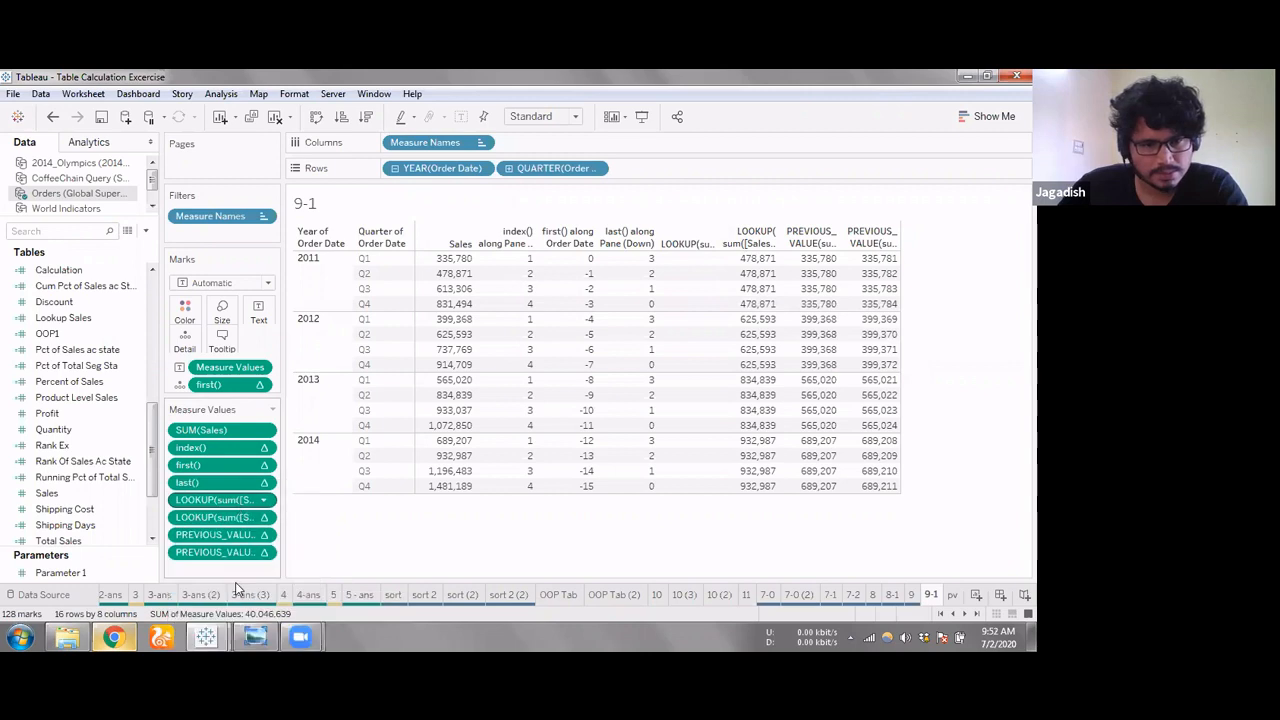
{"action": "double_click", "coordinate": [220, 500]}
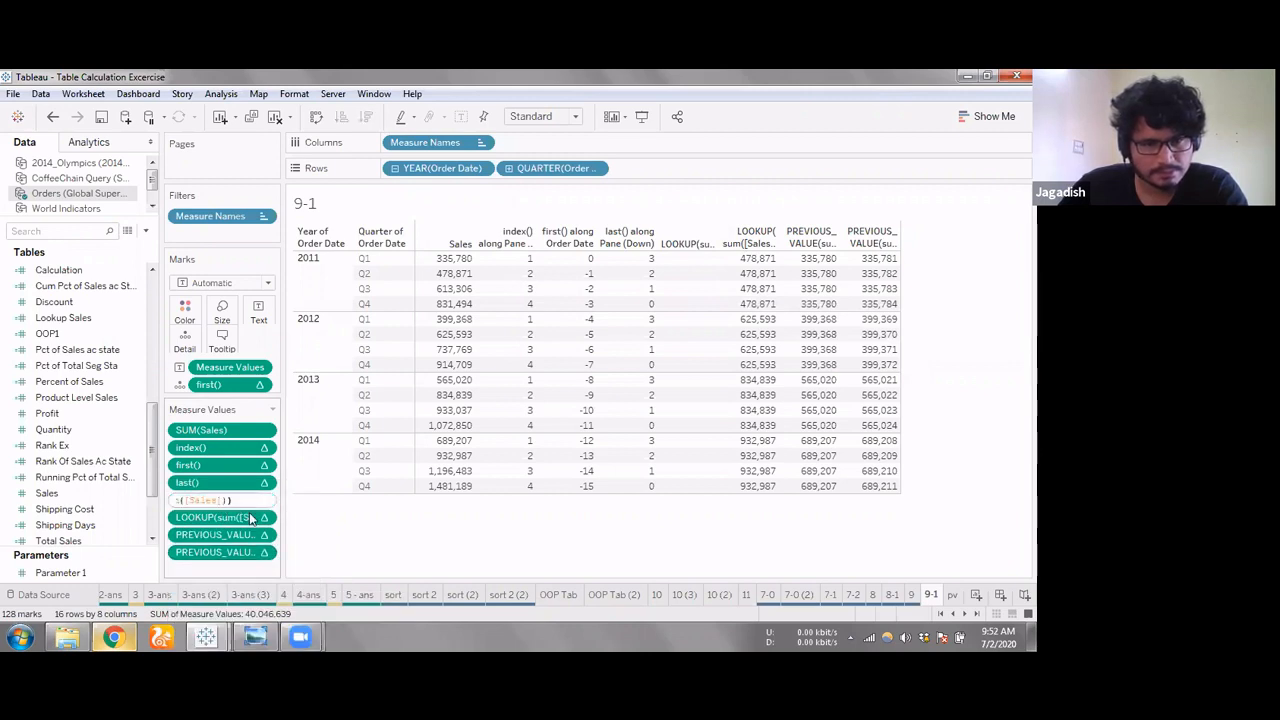
{"action": "key", "text": "Escape"}
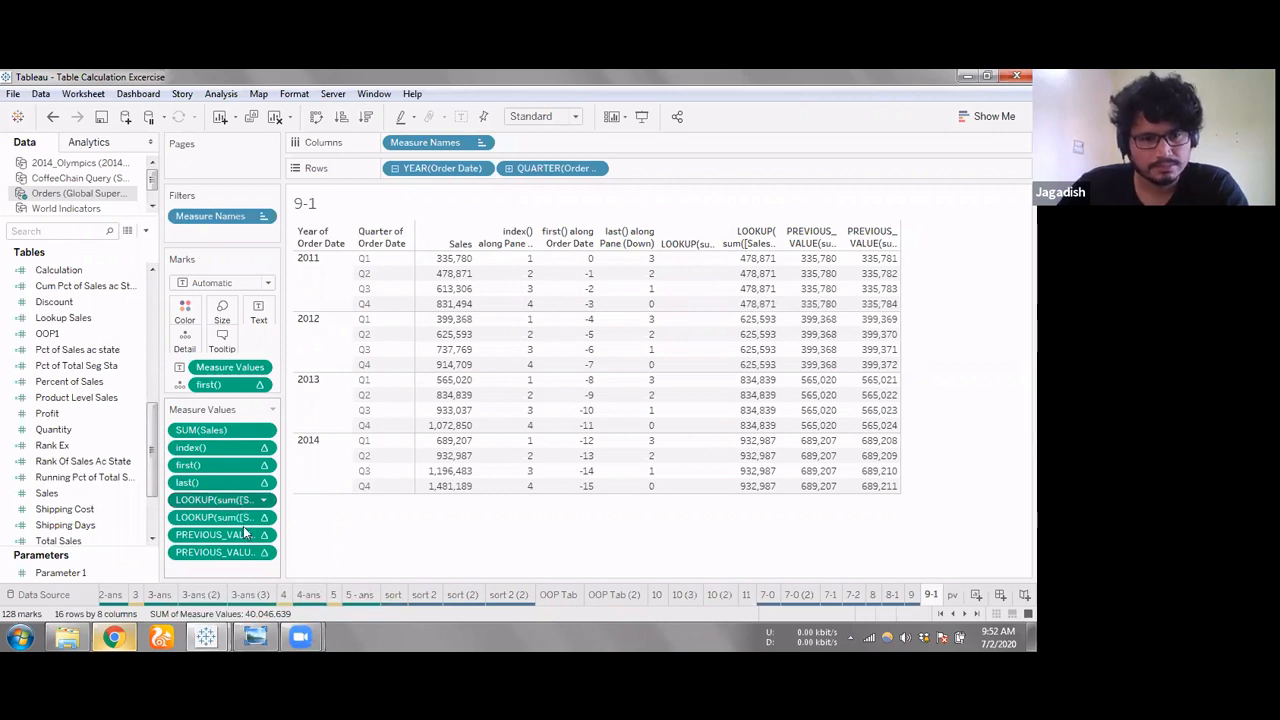
Try to compute the LOOKUP measure value without an offset using Order Date
{"action": "right_click", "coordinate": [240, 503]}
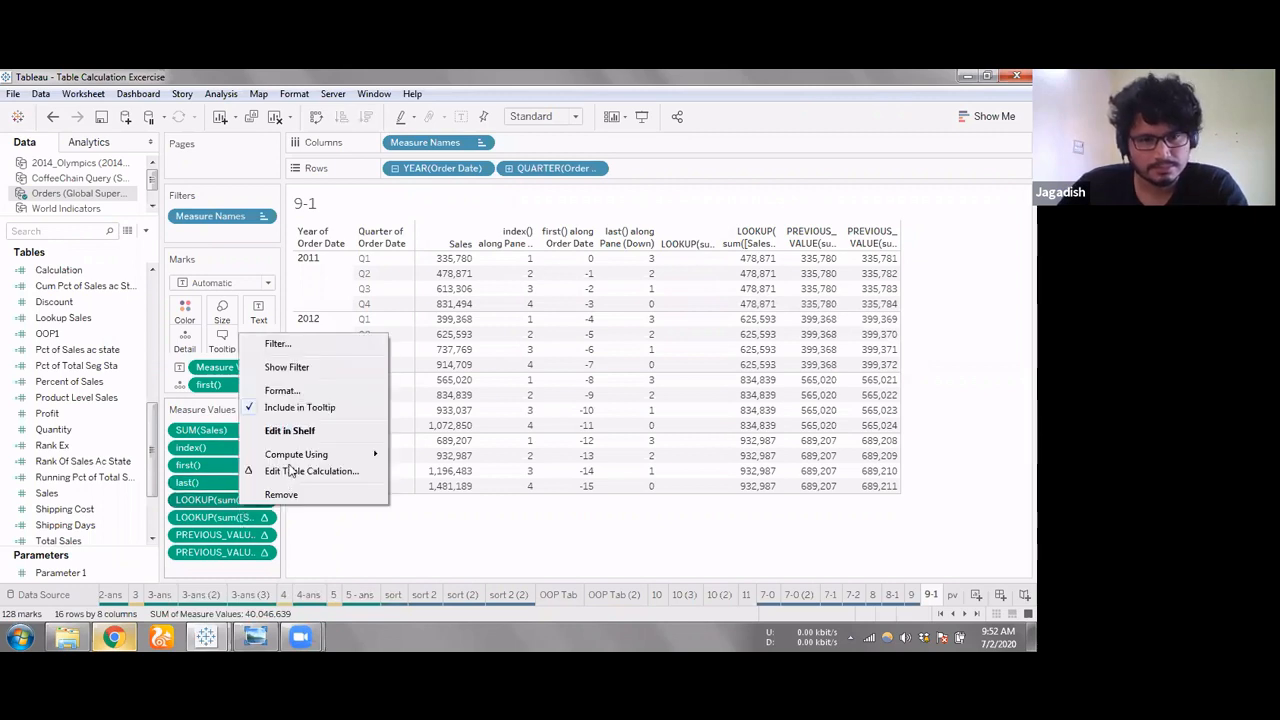
{"action": "mouse_move", "coordinate": [360, 456]}
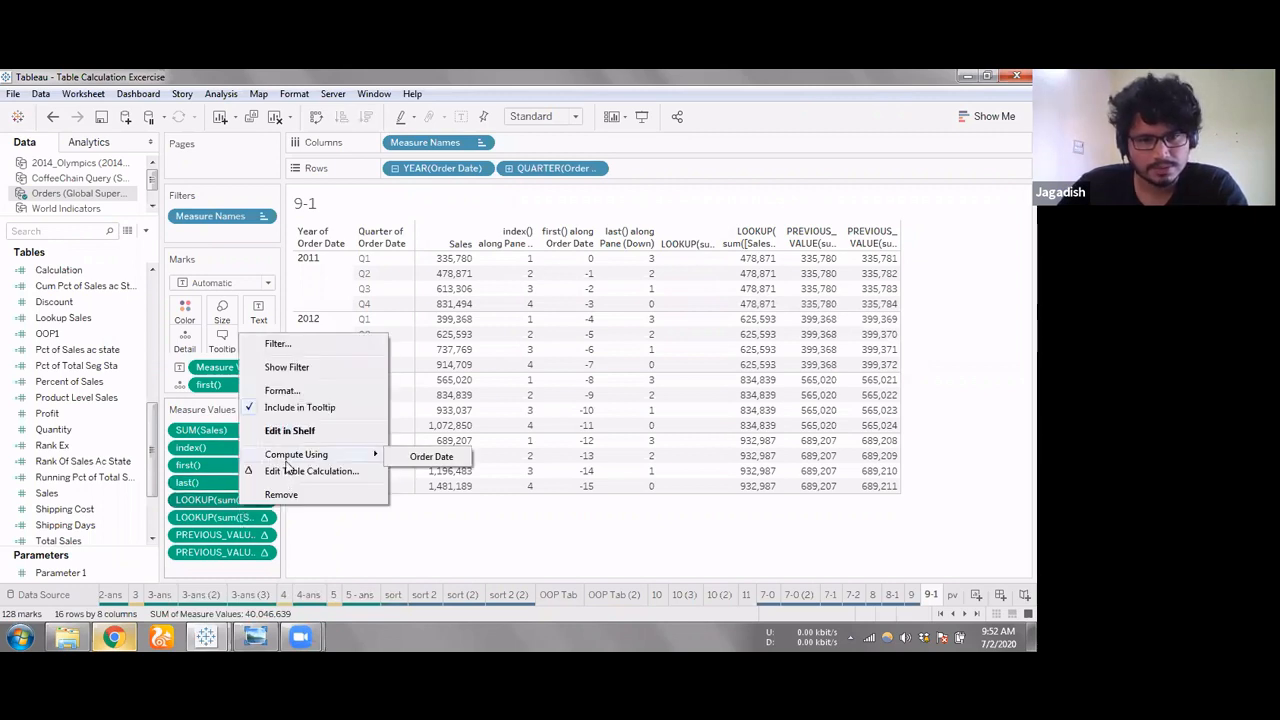
{"action": "left_click", "coordinate": [405, 458]}
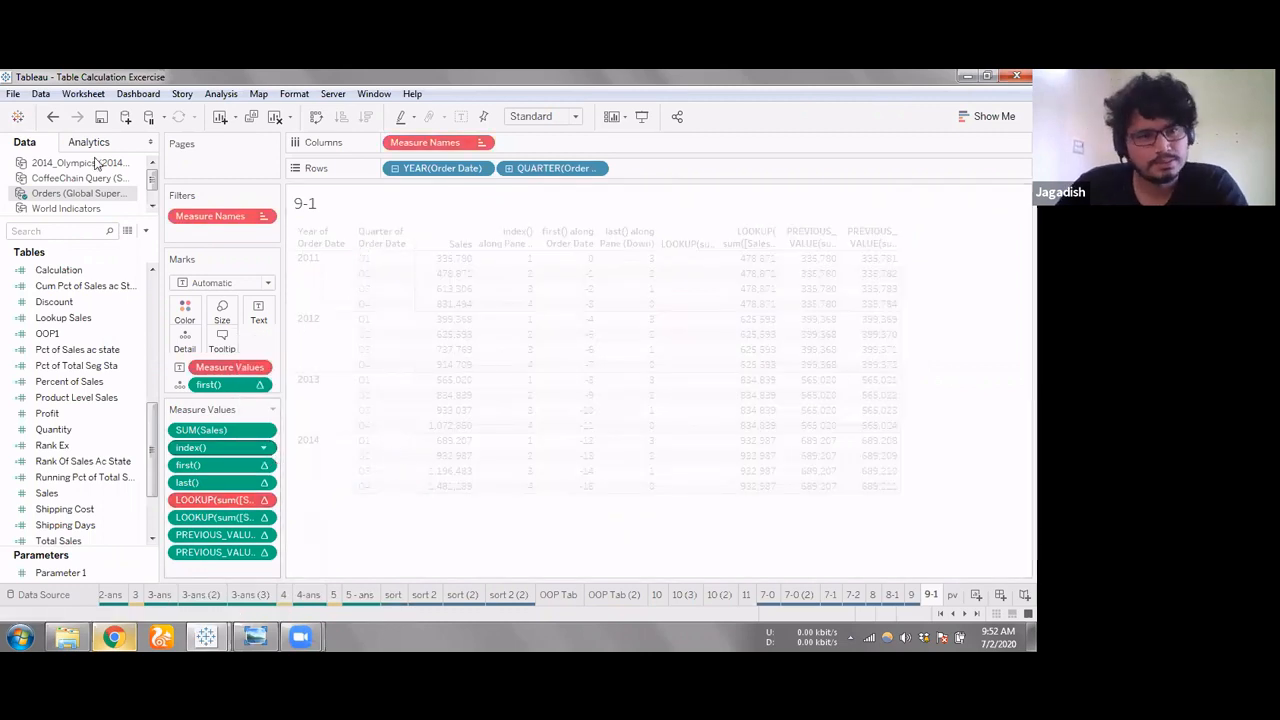
{"action": "mouse_move", "coordinate": [690, 268]}
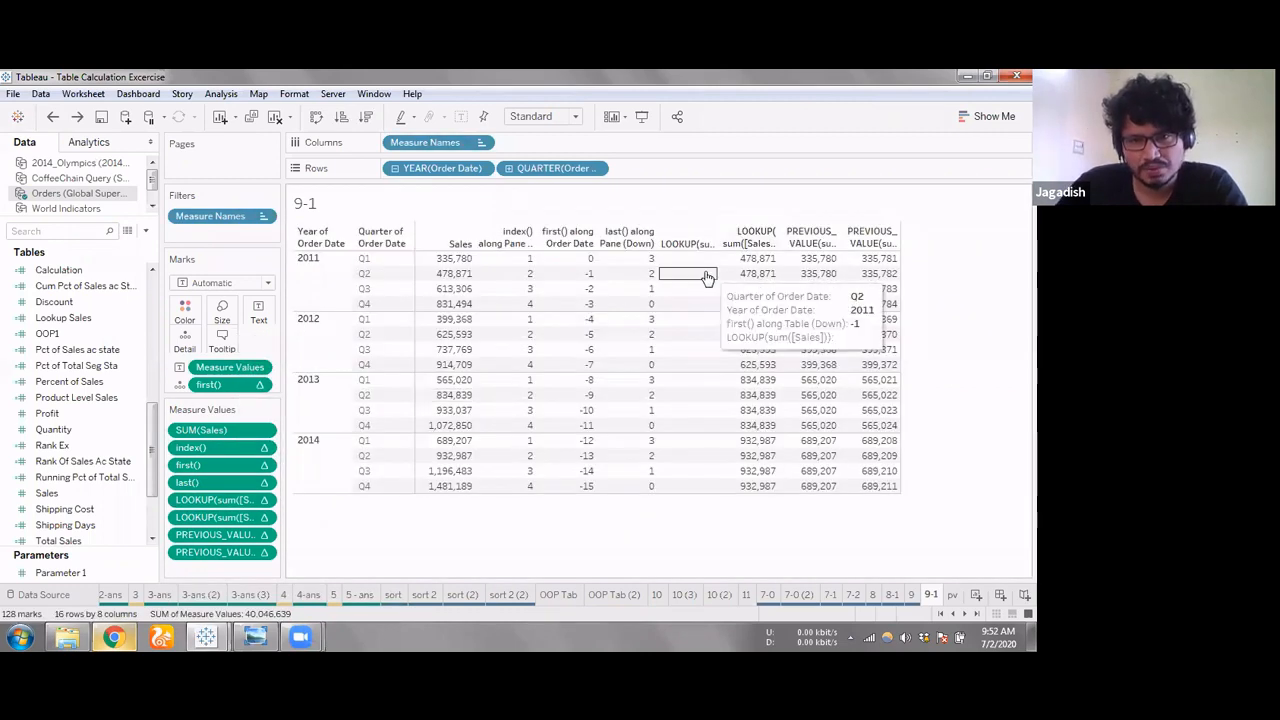